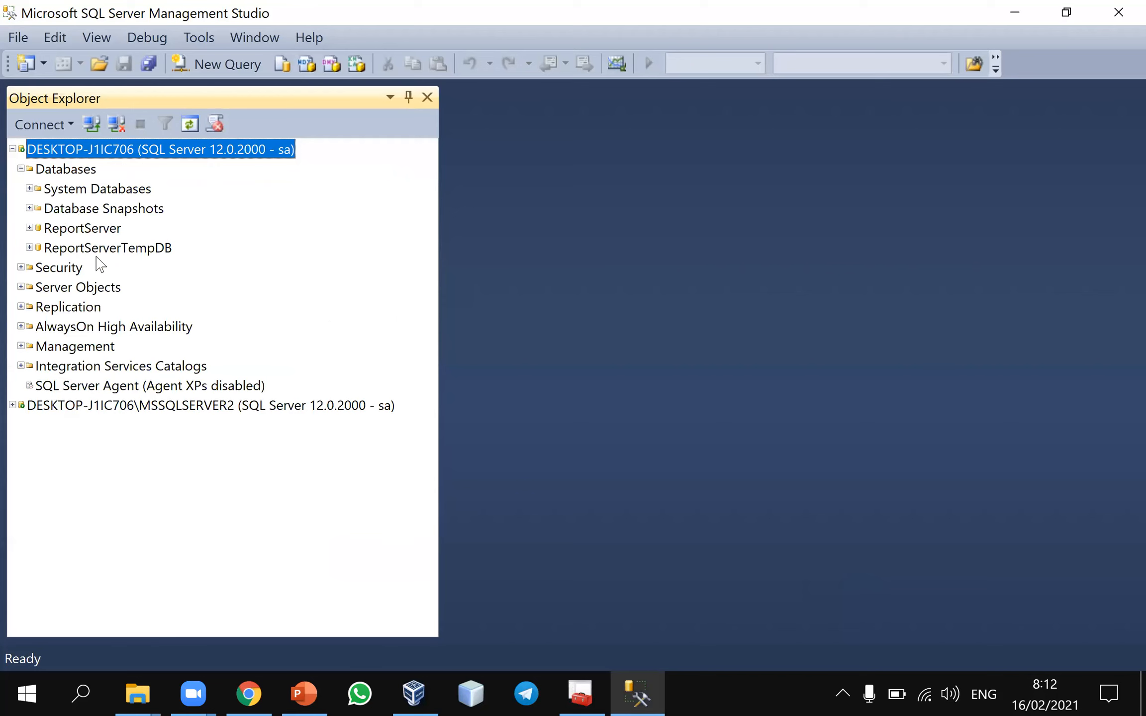
Expand the Security, Server Objects, Replication and AlwaysOn High Availability folders of the DESKTOP-J1IC706 server
{"action": "left_click", "coordinate": [86, 188]}
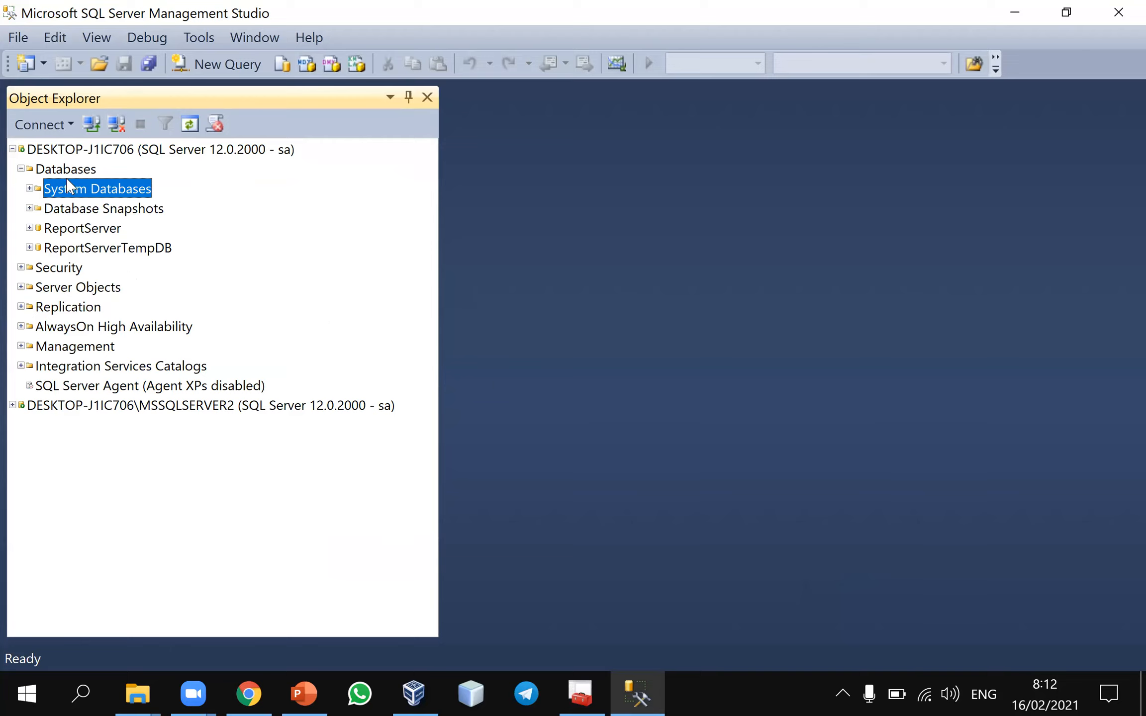
{"action": "left_click", "coordinate": [28, 248]}
{"action": "left_click", "coordinate": [29, 247]}
{"action": "left_click", "coordinate": [21, 267]}
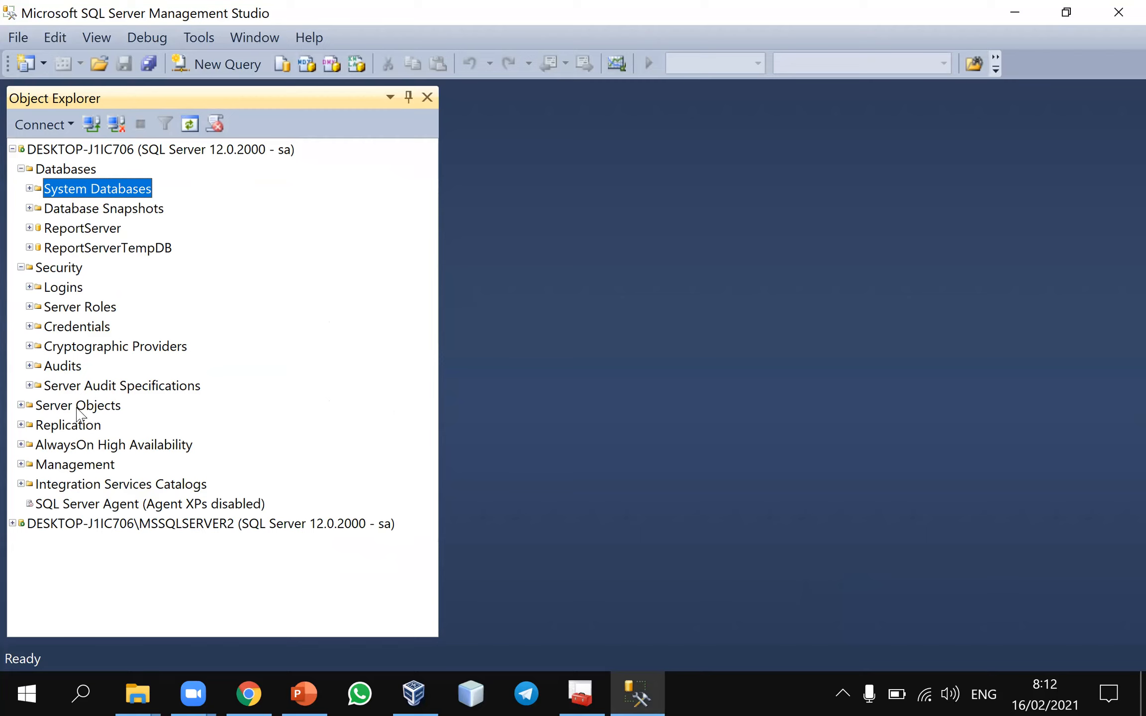
{"action": "left_click", "coordinate": [20, 405]}
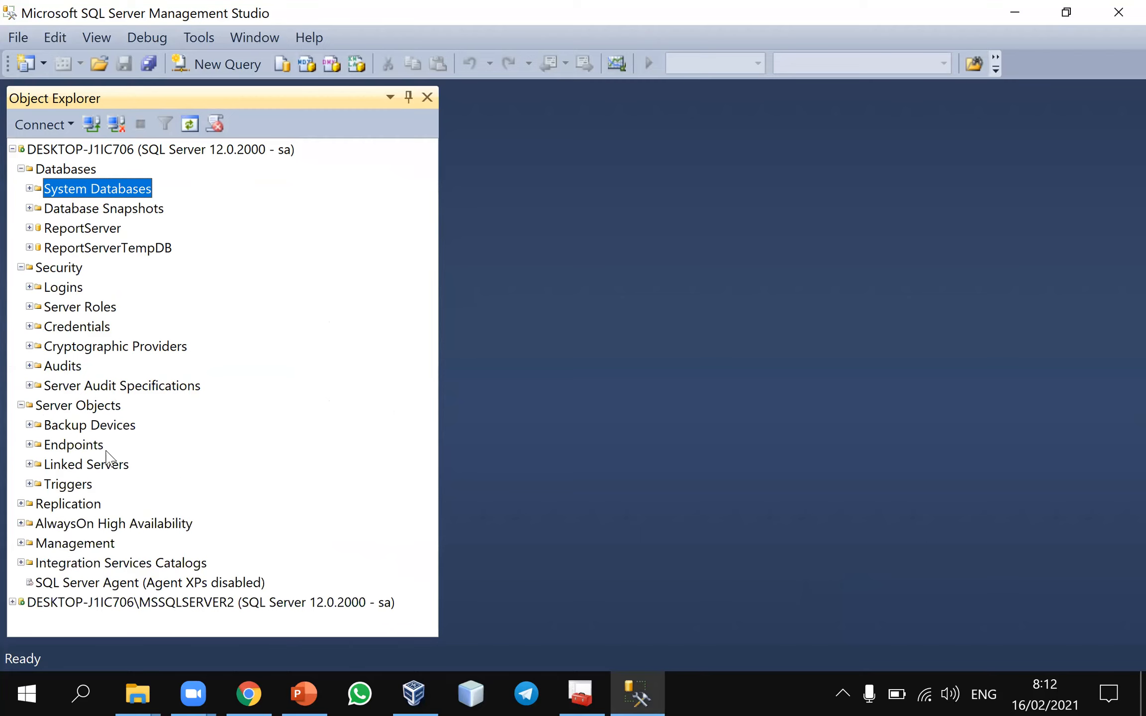
{"action": "left_click", "coordinate": [21, 504]}
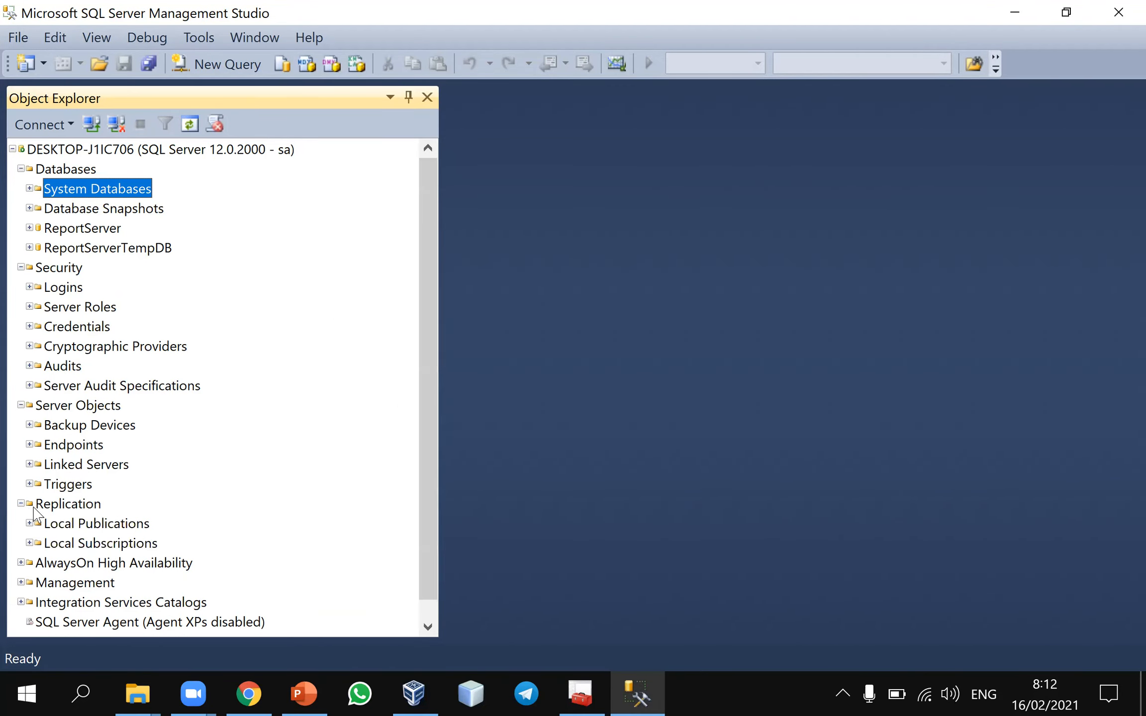
{"action": "scroll", "coordinate": [33, 514], "scroll_direction": "down", "scroll_amount": 1}
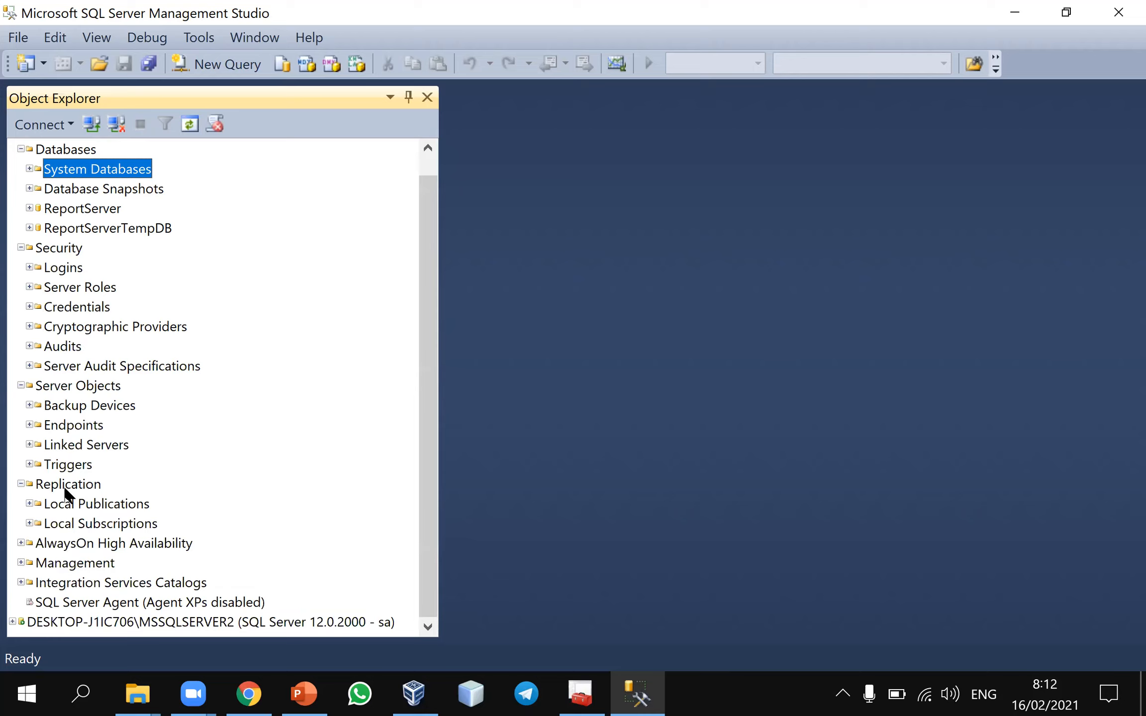
{"action": "left_click", "coordinate": [21, 544]}
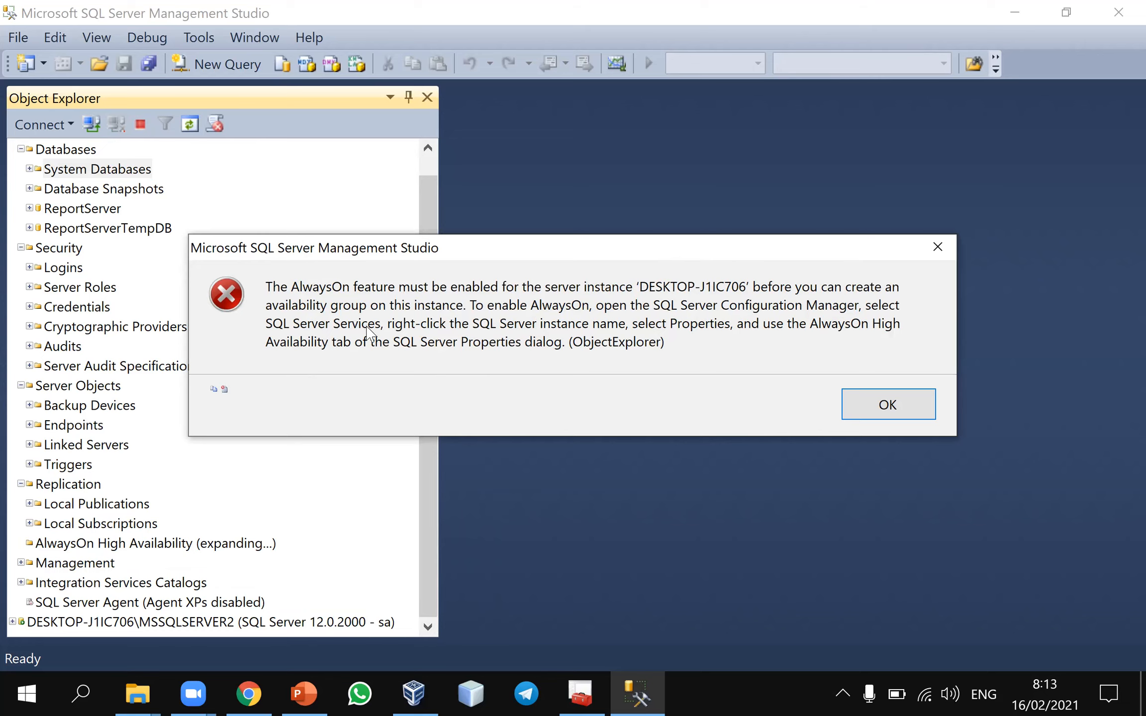
Switch to SQL Server Configuration Manager and start the SQL Server Agent (MSSQLSERVER) service, with the services sorted by state
{"action": "left_click", "coordinate": [582, 689]}
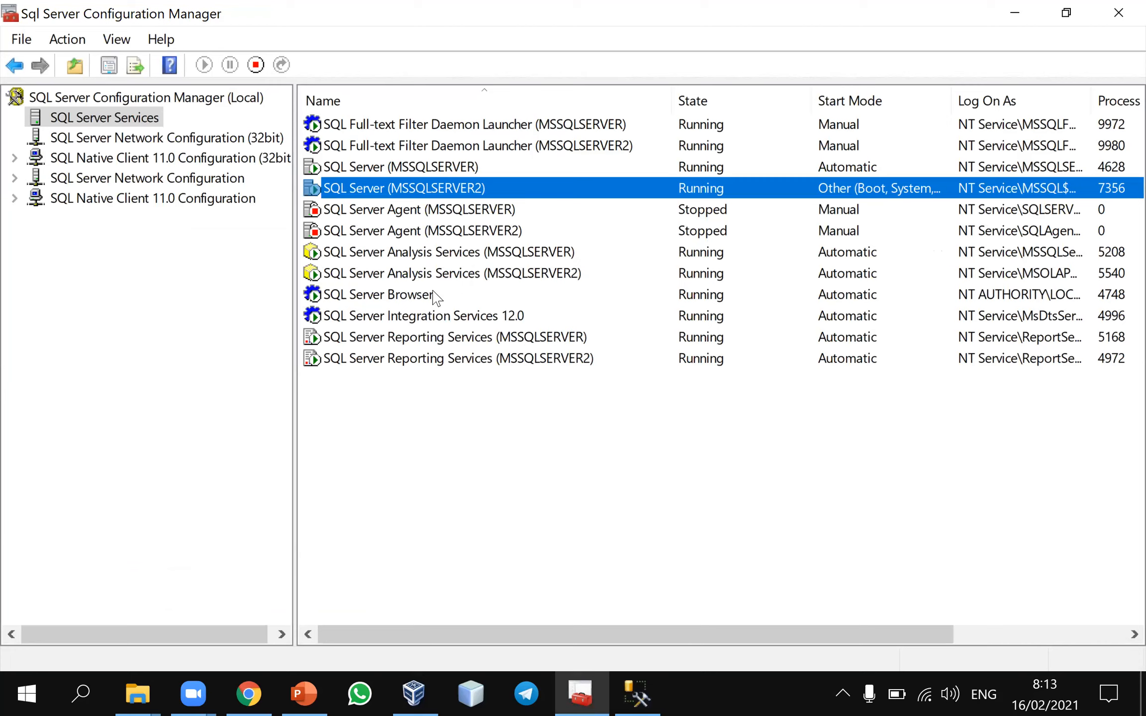
{"action": "left_click", "coordinate": [428, 253]}
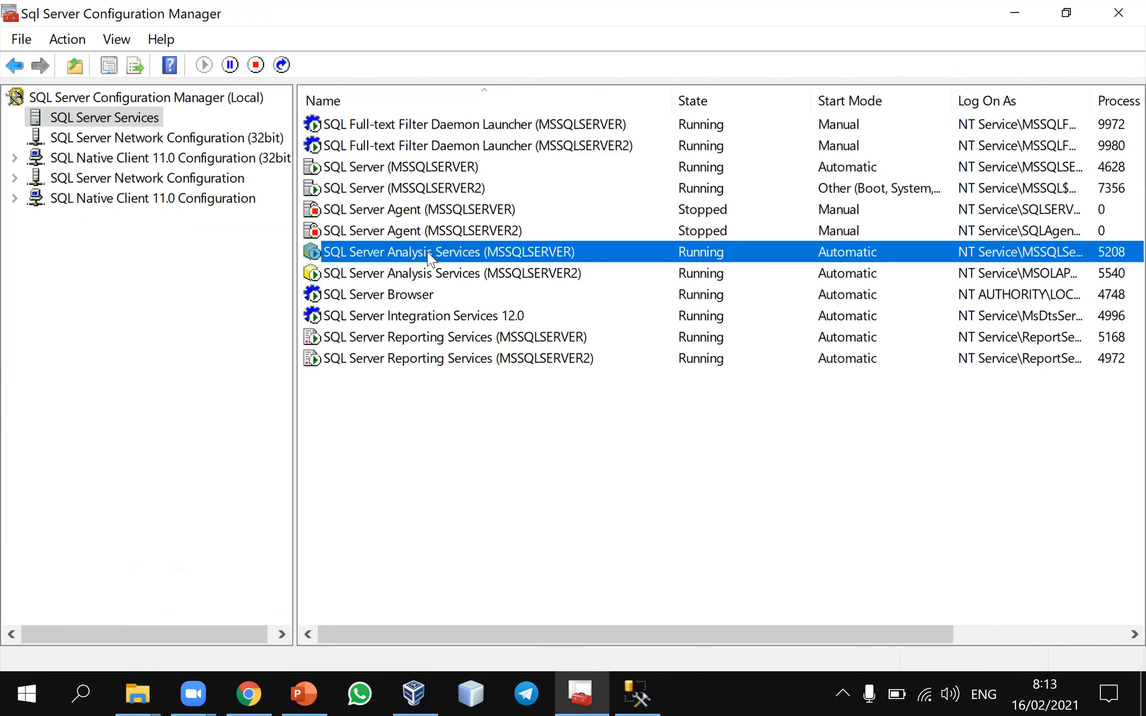
{"action": "left_click", "coordinate": [430, 286]}
{"action": "left_click", "coordinate": [422, 209]}
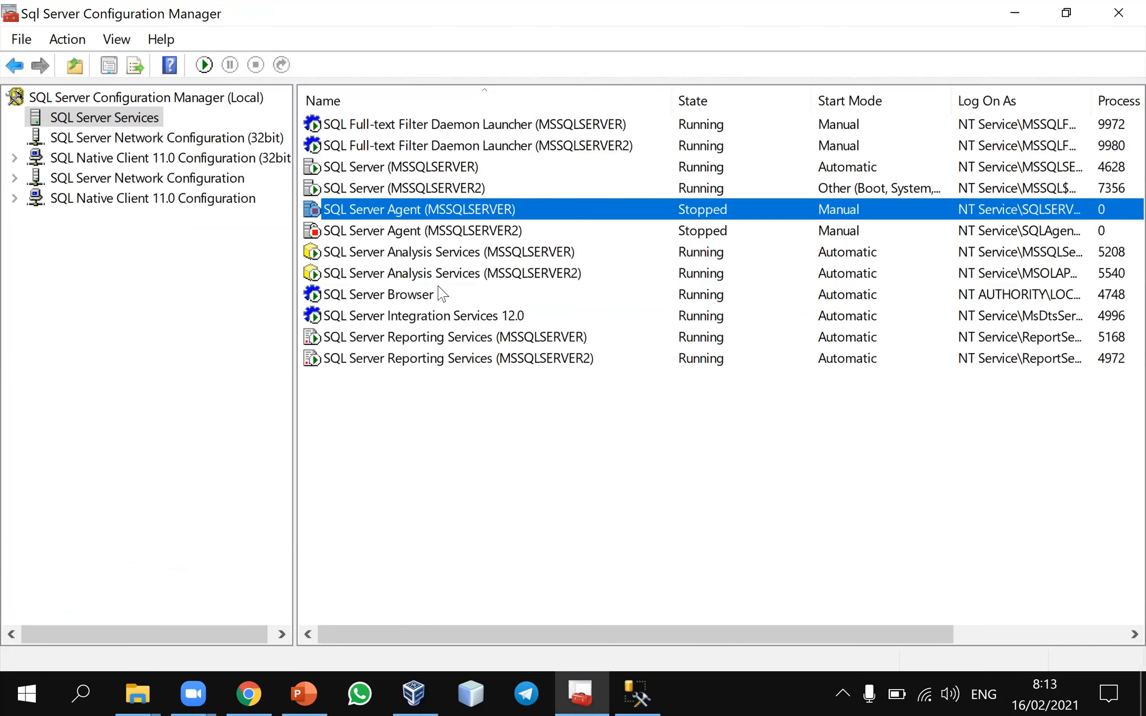
{"action": "left_click", "coordinate": [711, 102]}
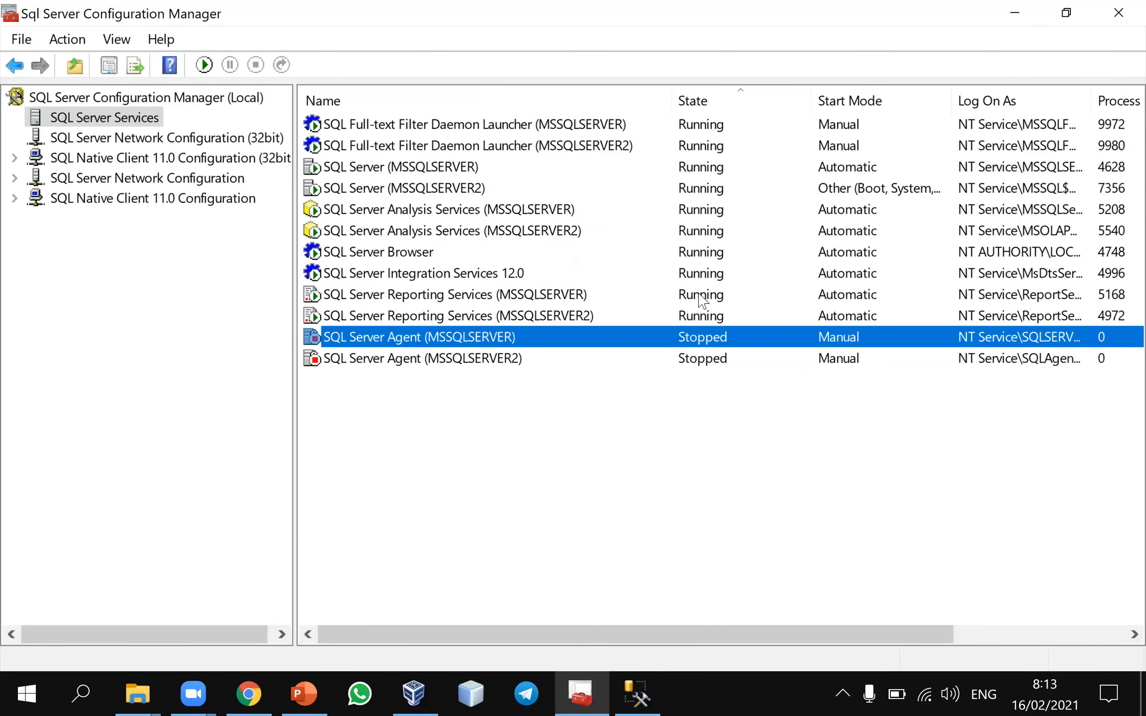
{"action": "right_click", "coordinate": [500, 340]}
{"action": "left_click", "coordinate": [514, 348]}
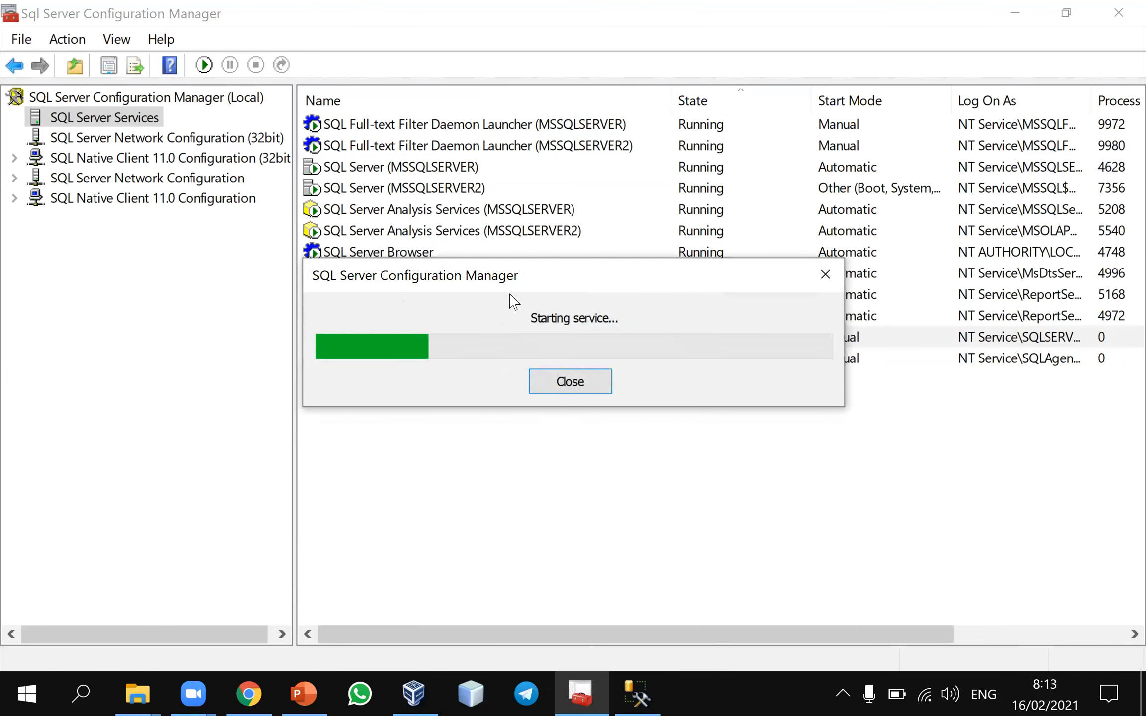
Recheck the AlwaysOn message in Management Studio and view the Service properties of SQL Server (MSSQLSERVER) in Configuration Manager
{"action": "left_click", "coordinate": [637, 694]}
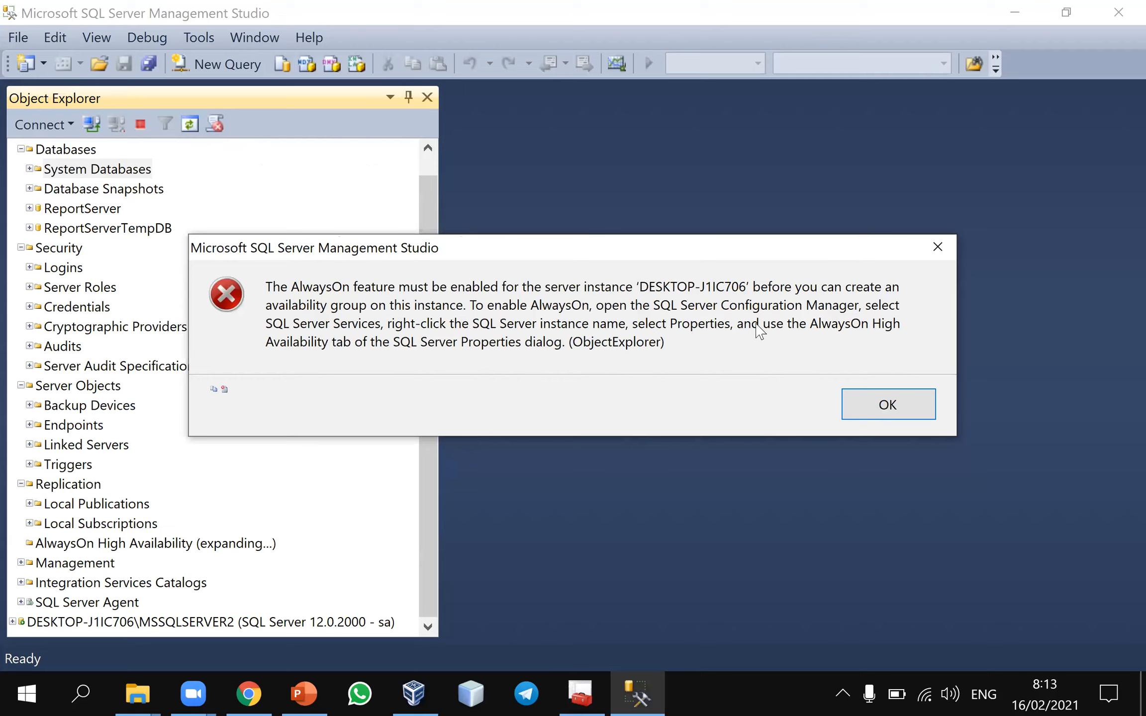
{"action": "left_click", "coordinate": [580, 694]}
{"action": "left_click", "coordinate": [385, 169]}
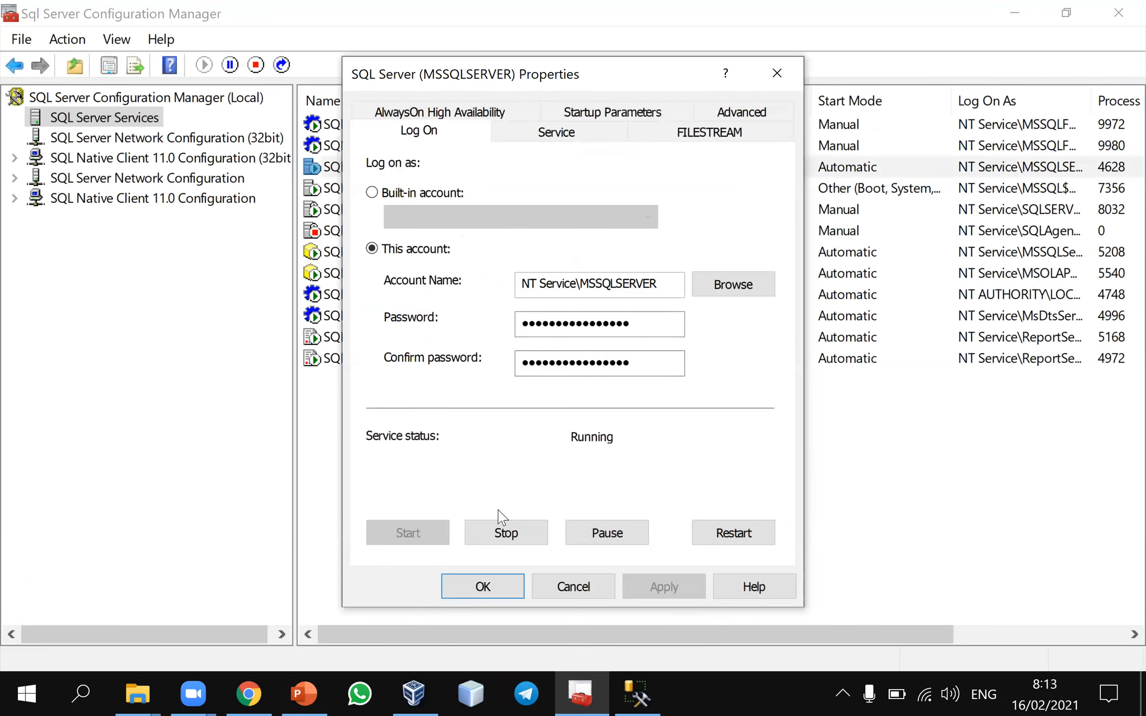
{"action": "left_click", "coordinate": [589, 138]}
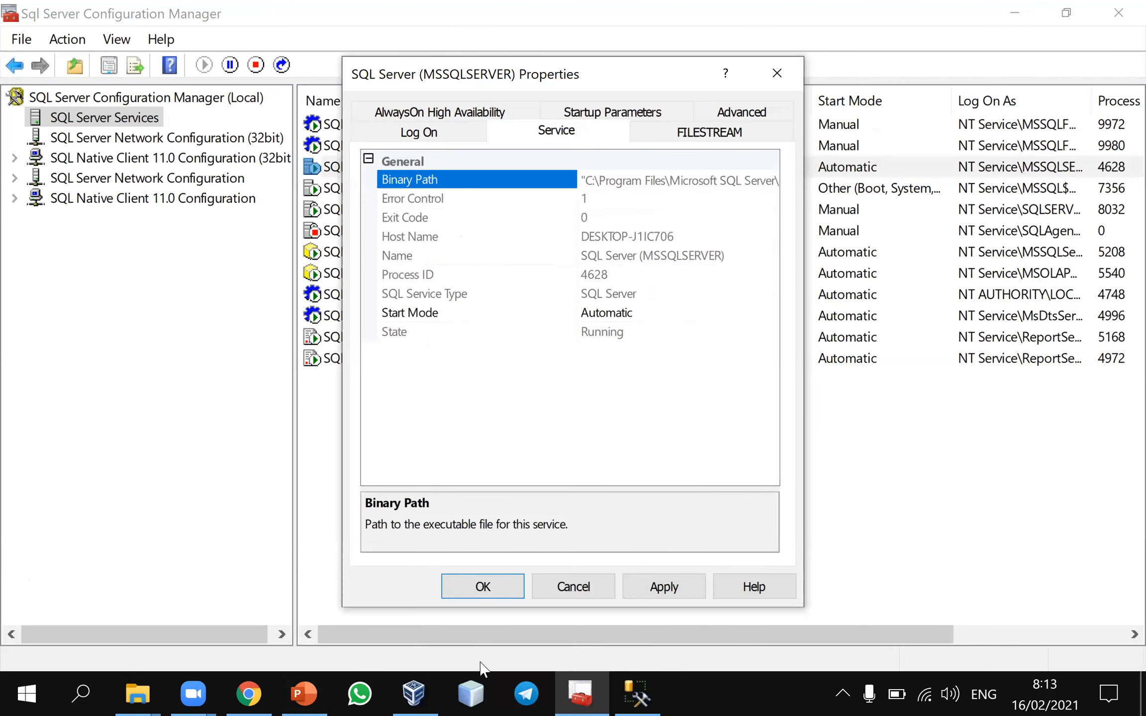
Reread the AlwaysOn instructions in Management Studio and examine the AlwaysOn High Availability properties of SQL Server (MSSQLSERVER) in Configuration Manager
{"action": "left_click", "coordinate": [637, 693]}
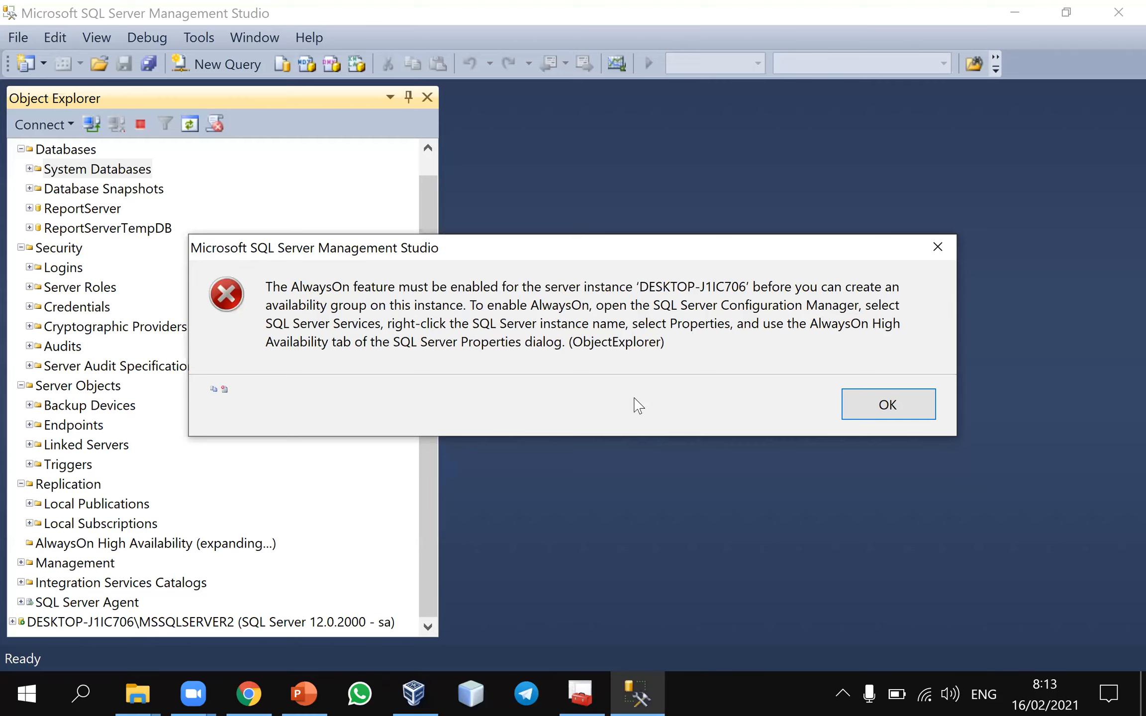
{"action": "left_click", "coordinate": [566, 695]}
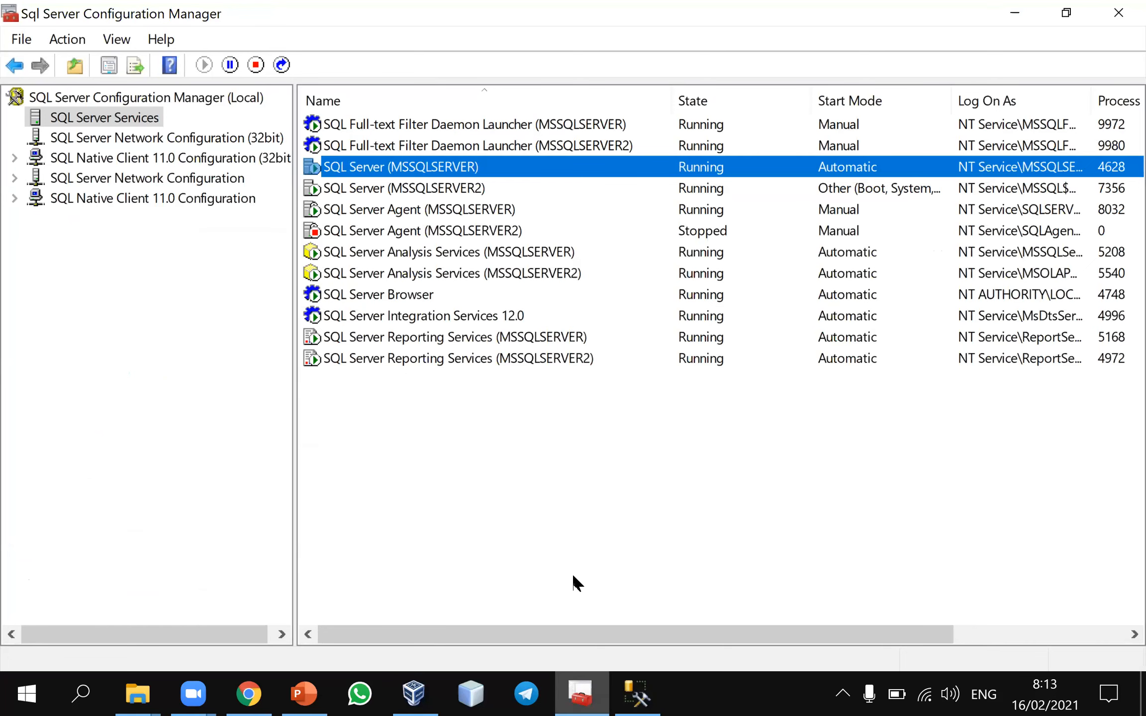
{"action": "right_click", "coordinate": [526, 166]}
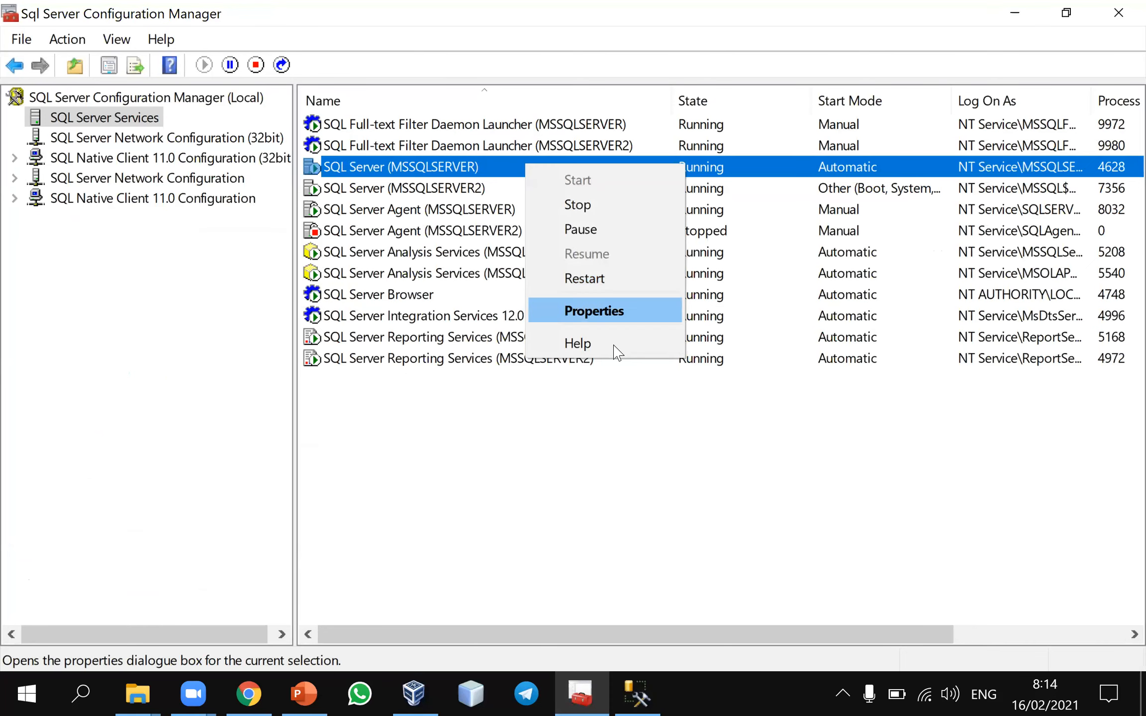
{"action": "key", "text": "Return"}
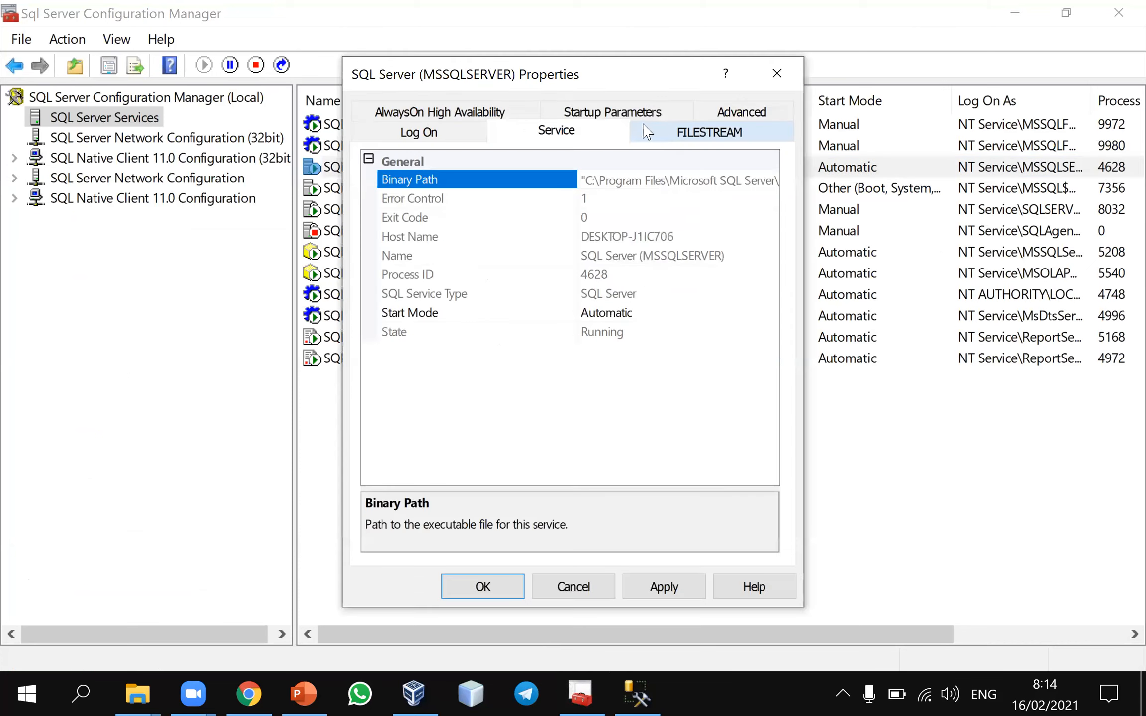
{"action": "left_click", "coordinate": [498, 119]}
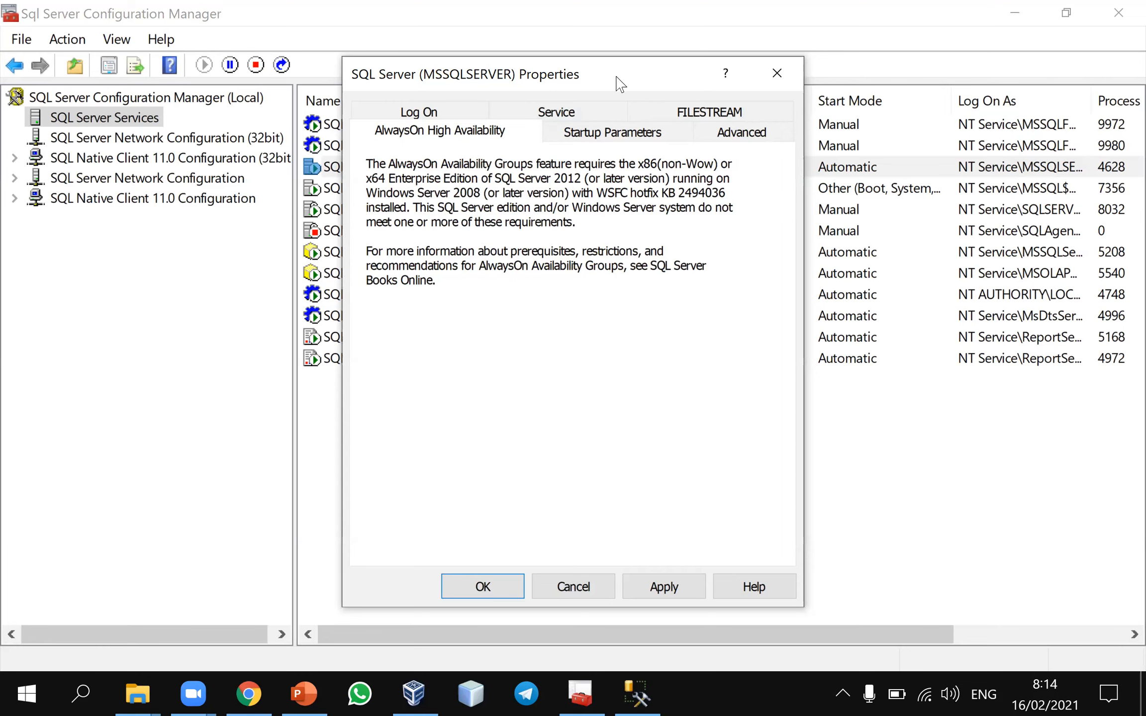
{"action": "left_click_drag", "start_coordinate": [586, 82], "coordinate": [552, 81]}
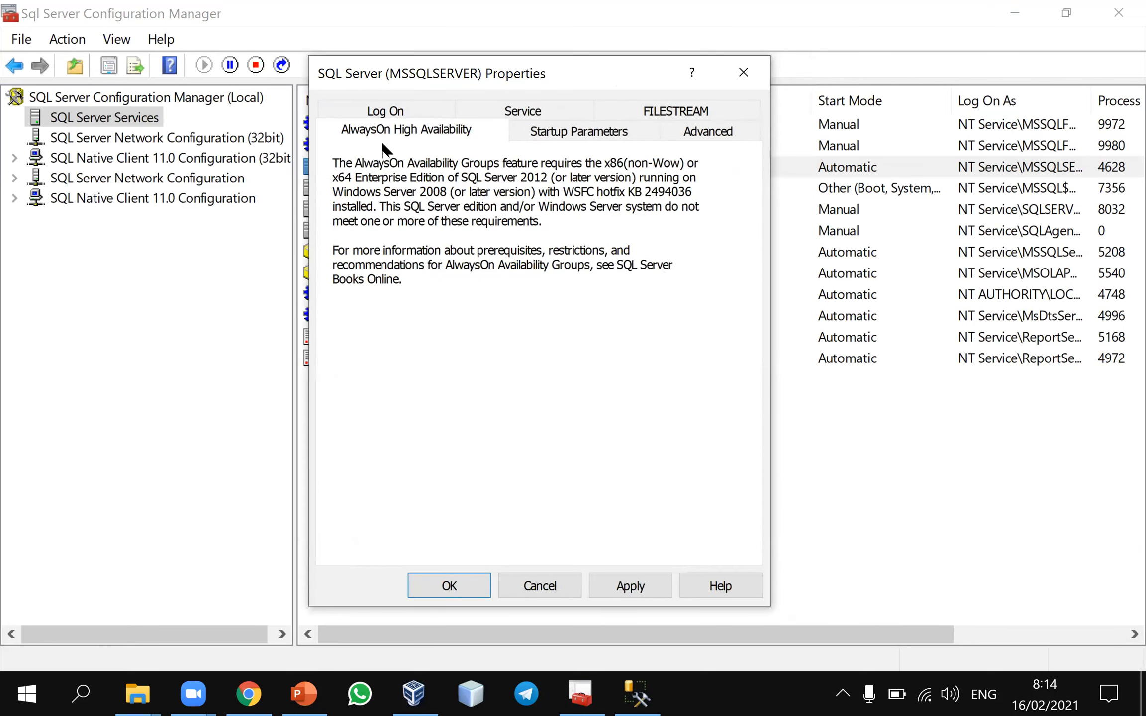
{"action": "left_click", "coordinate": [743, 72]}
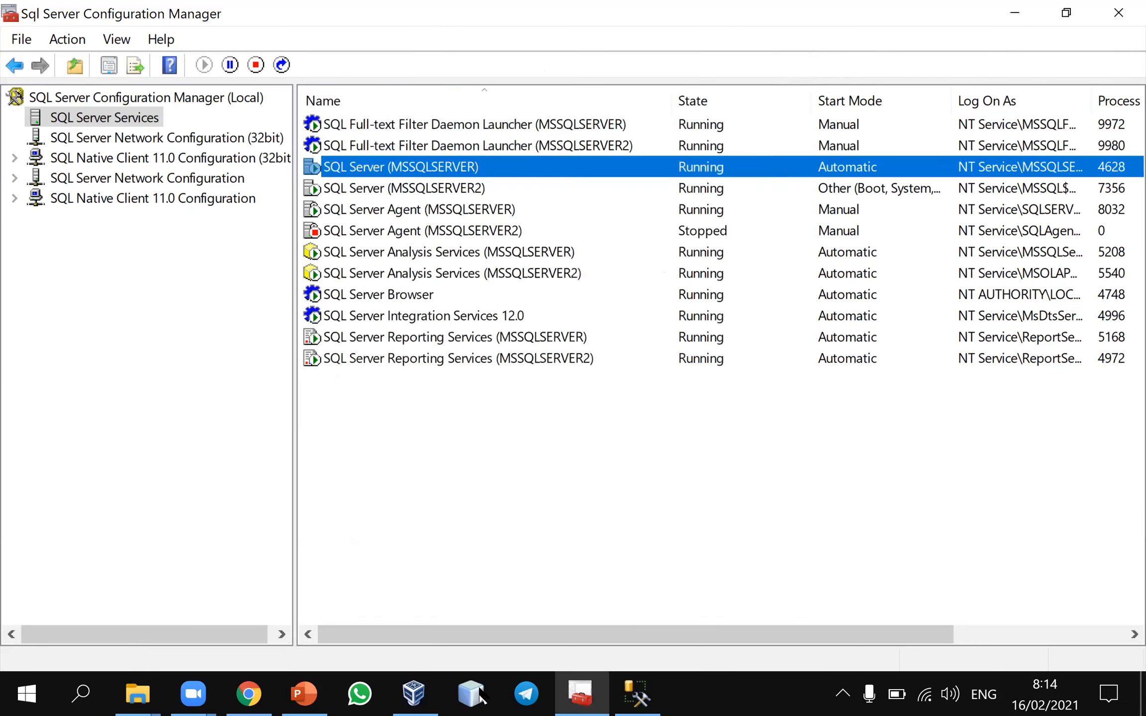
Switch to PowerPoint to present the Restore Database slide, and switch to Chrome once the slide show is ended
{"action": "left_click", "coordinate": [304, 694]}
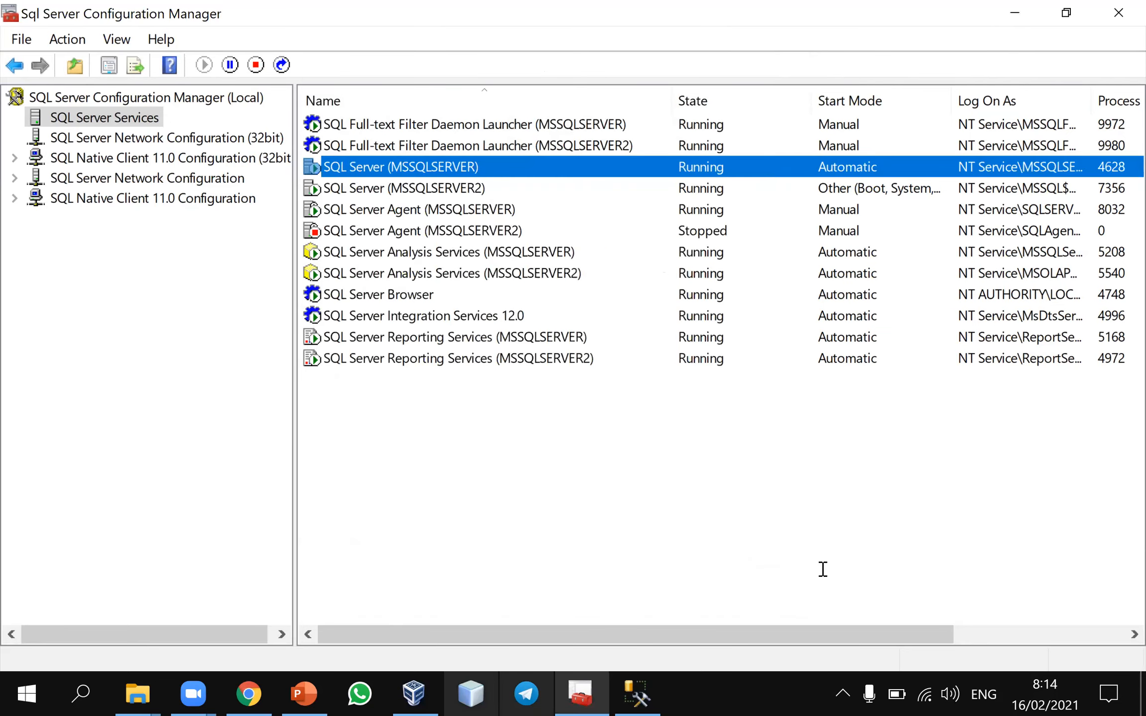
{"action": "left_click", "coordinate": [904, 660]}
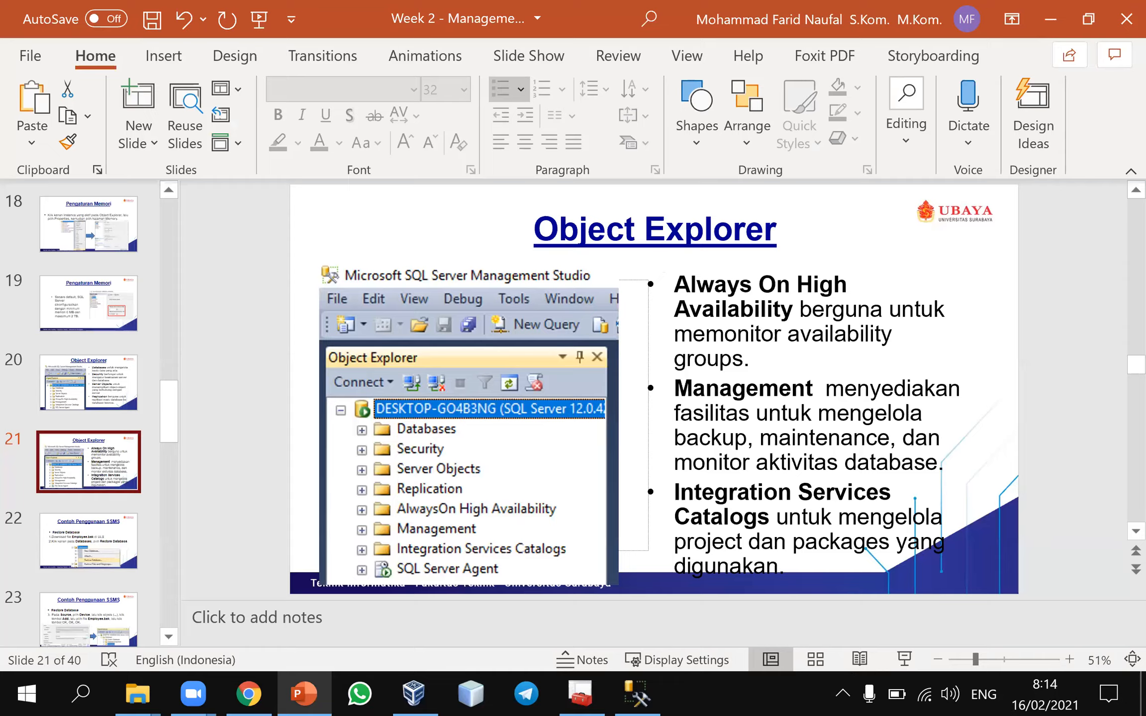
{"action": "left_click", "coordinate": [262, 458]}
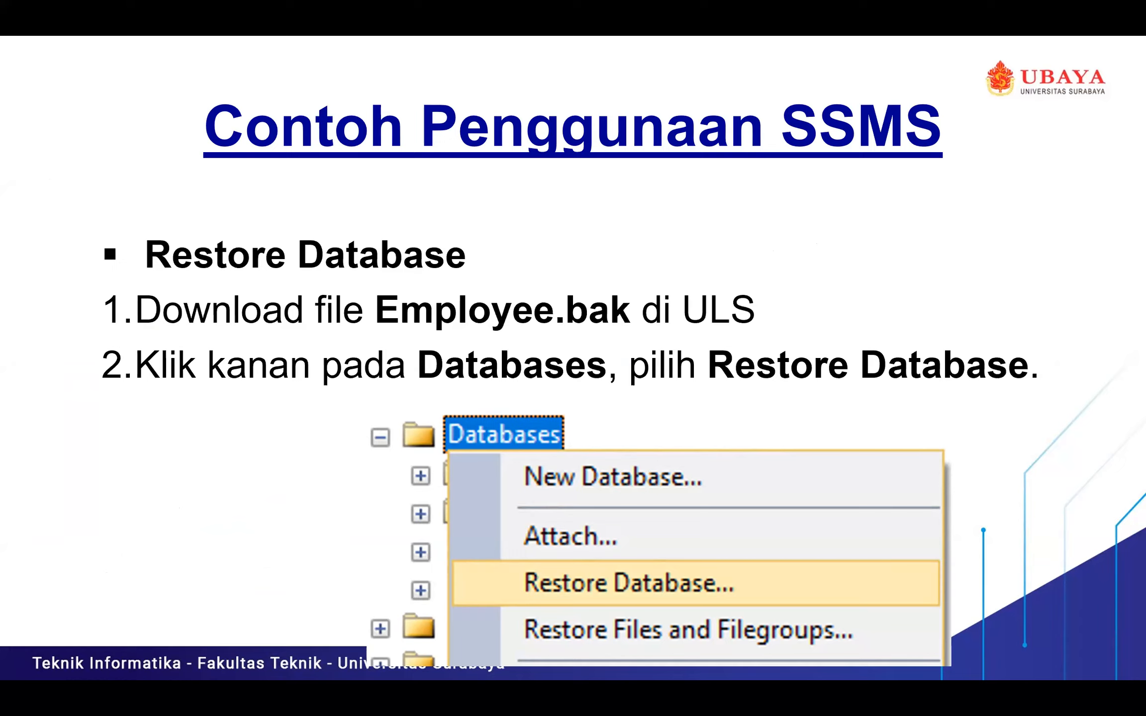
{"action": "key", "text": "Escape"}
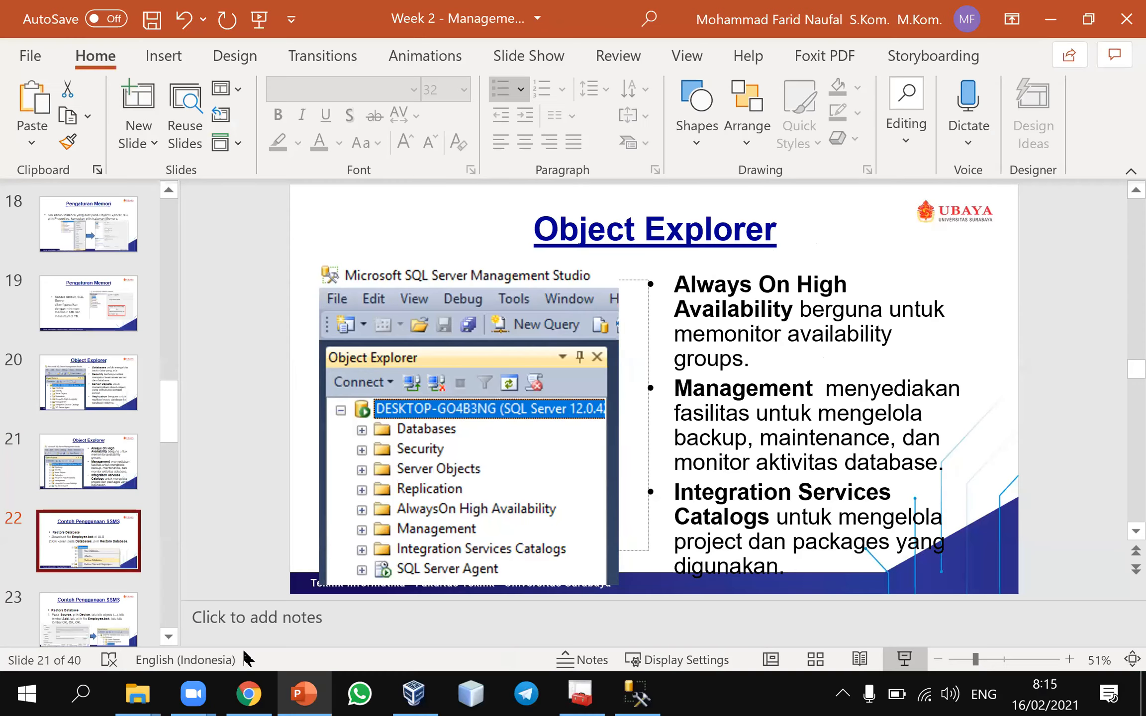
{"action": "left_click", "coordinate": [249, 694]}
{"action": "left_click", "coordinate": [294, 60]}
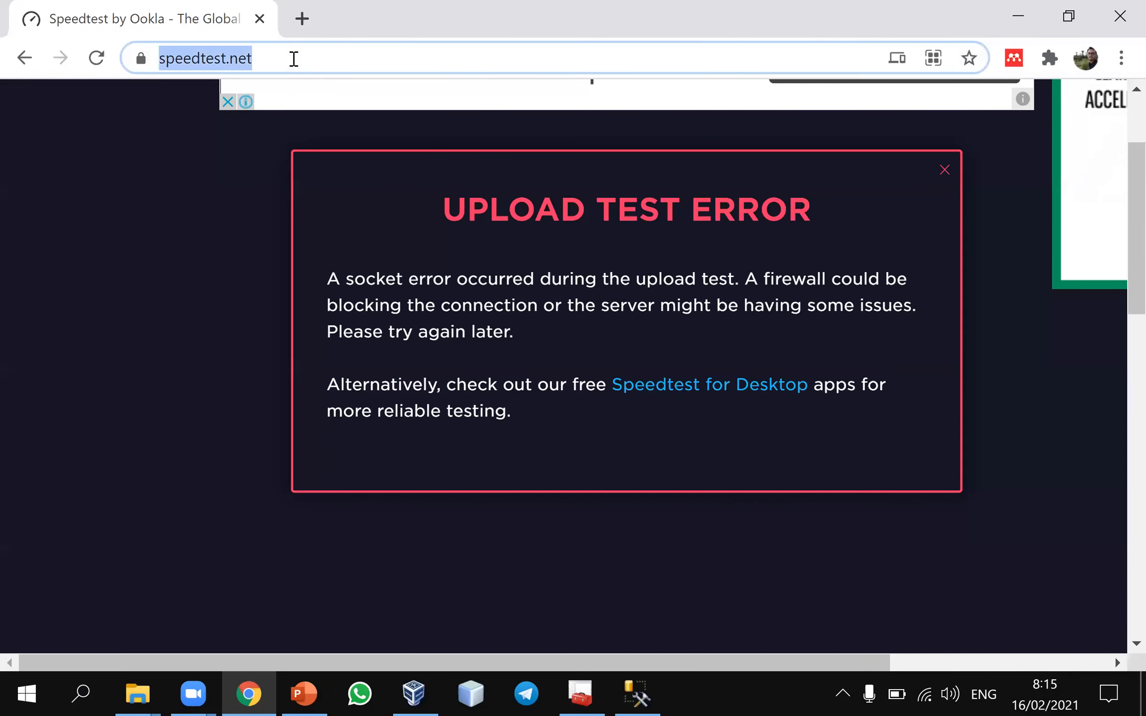
{"action": "type", "text": "ùls"}
{"action": "key", "text": "Return"}
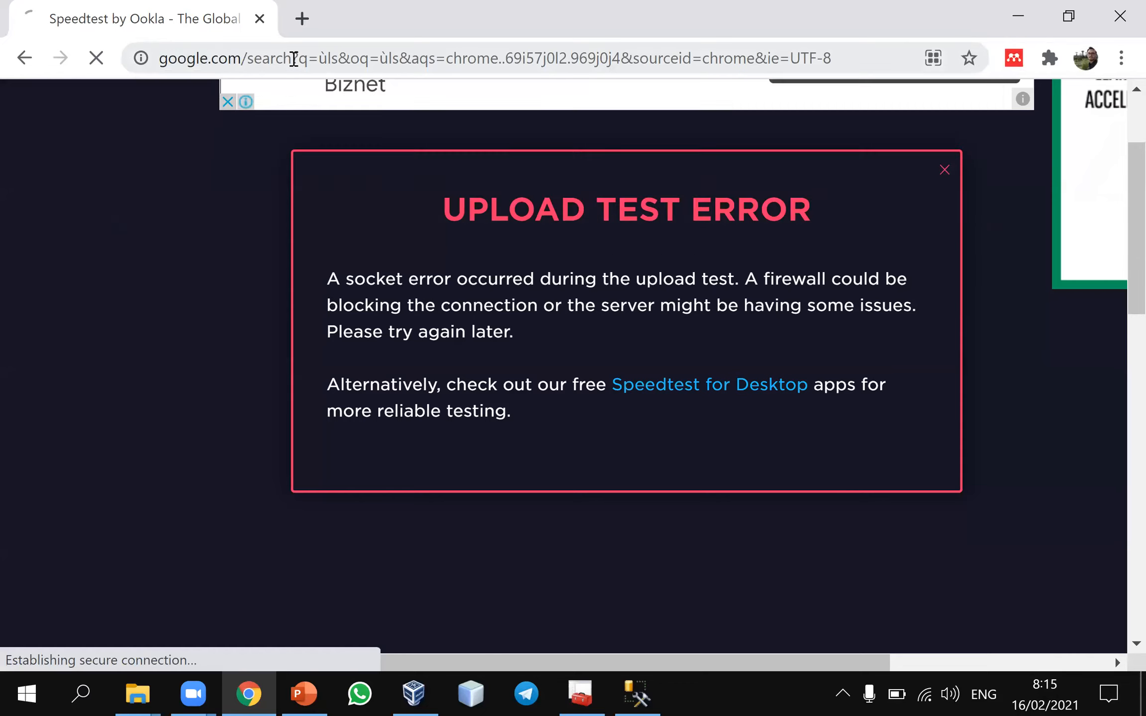
Open uls.ubaya.ac.id and log in with the saved account credentials
{"action": "left_click", "coordinate": [327, 59]}
{"action": "type", "text": "uls.ubaya.ac.id"}
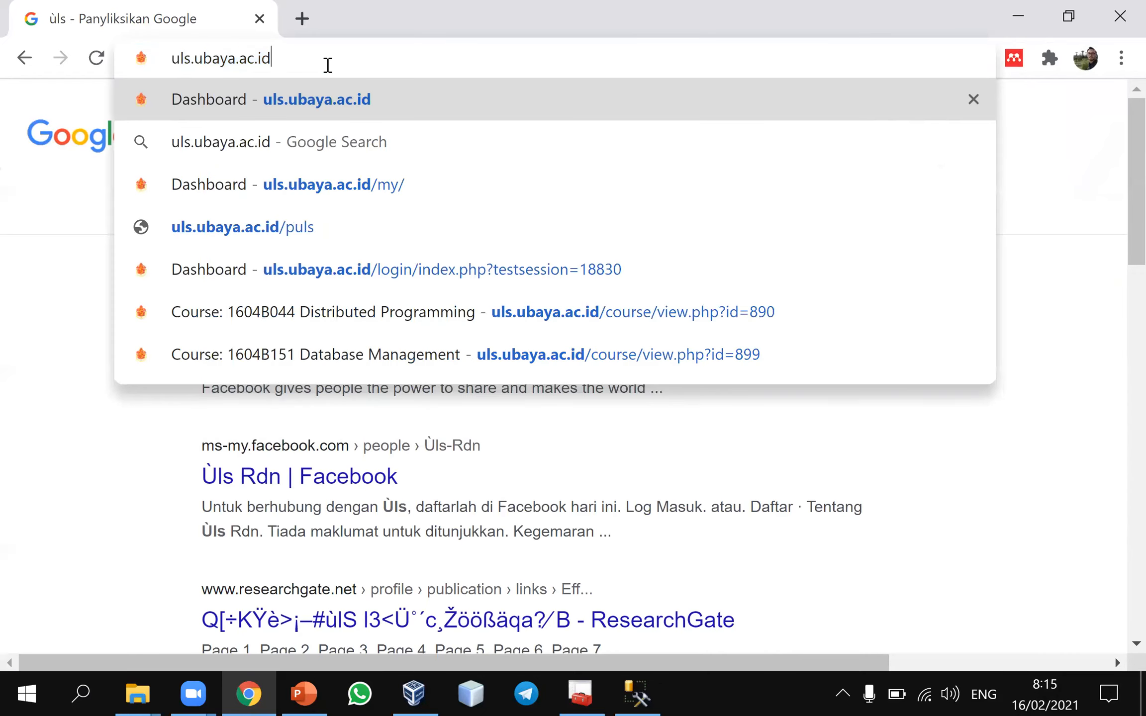
{"action": "key", "text": "Return"}
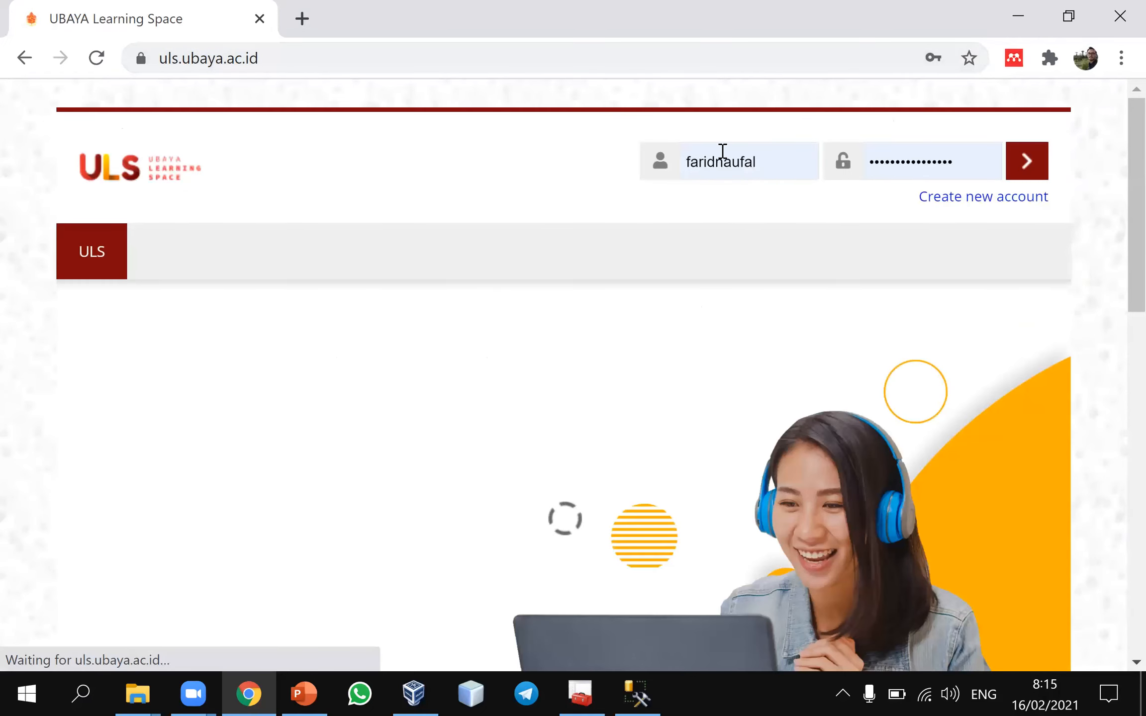
{"action": "left_click", "coordinate": [1026, 166]}
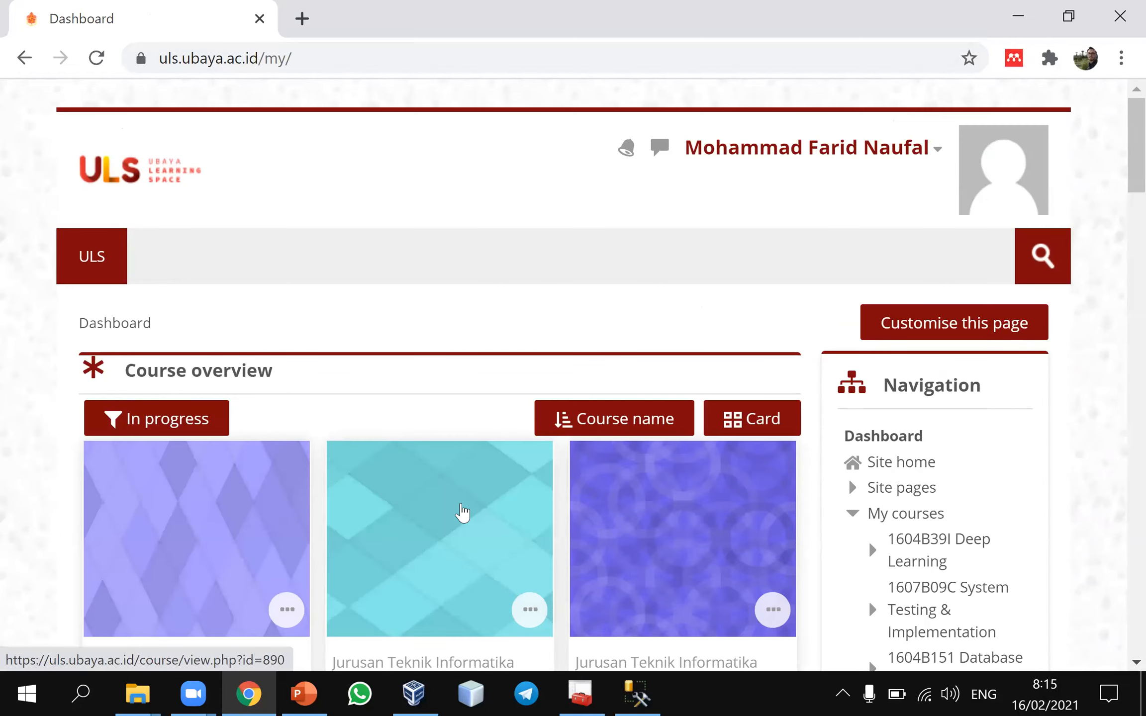
Open the 1604B151 Database Management course and find the Database Employee link under Management Database SQLServer
{"action": "scroll", "coordinate": [462, 512], "scroll_direction": "down", "scroll_amount": 6}
{"action": "scroll", "coordinate": [459, 502], "scroll_direction": "down", "scroll_amount": 7}
{"action": "scroll", "coordinate": [461, 502], "scroll_direction": "up", "scroll_amount": 10}
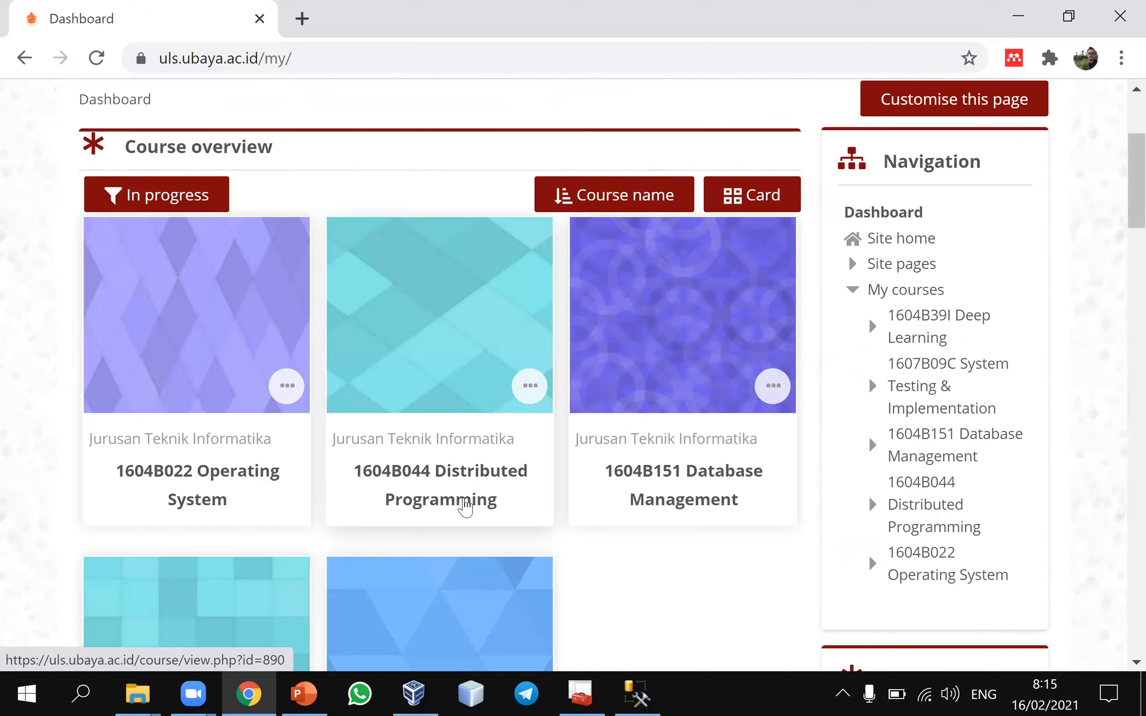
{"action": "left_click", "coordinate": [682, 332]}
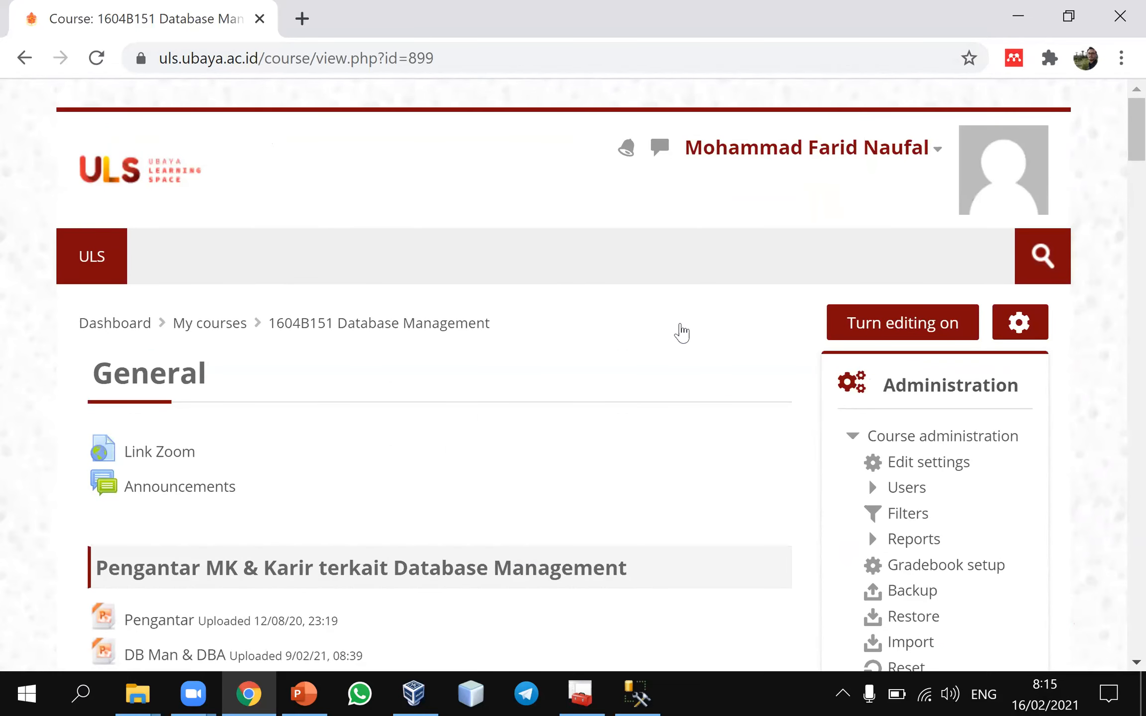
{"action": "scroll", "coordinate": [681, 332], "scroll_direction": "down", "scroll_amount": 3}
{"action": "scroll", "coordinate": [683, 329], "scroll_direction": "down", "scroll_amount": 5}
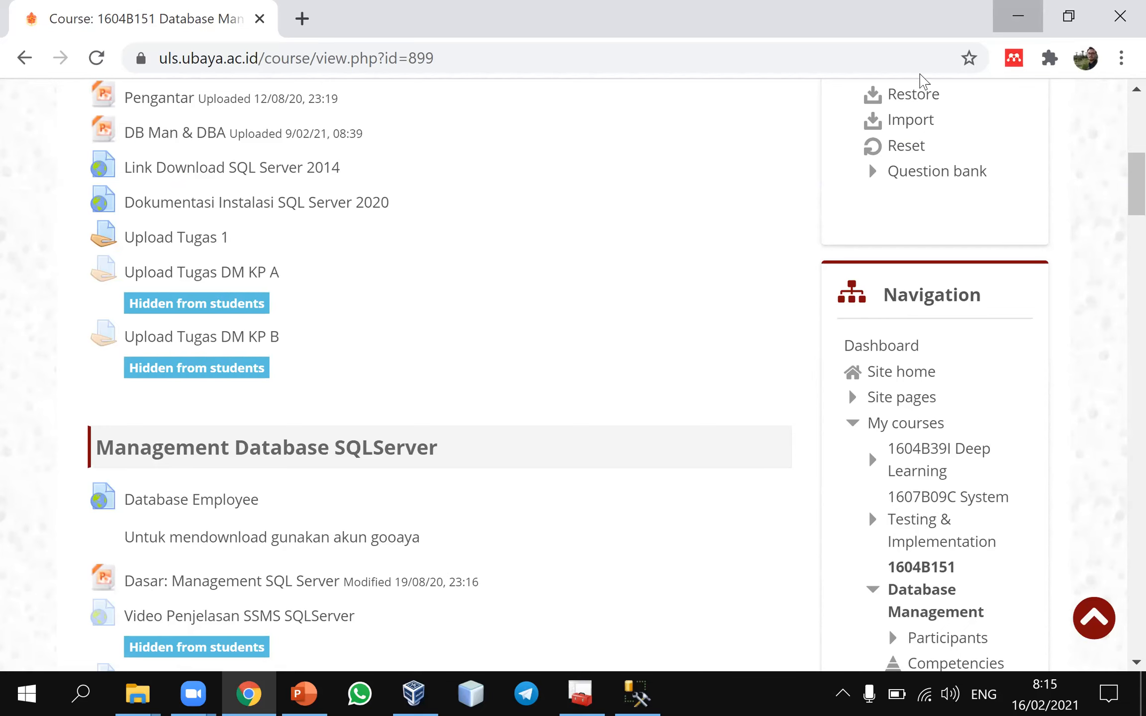
Minimize Chrome and bring up the Database Management folder containing Employee.bak in File Explorer
{"action": "left_click", "coordinate": [1018, 15]}
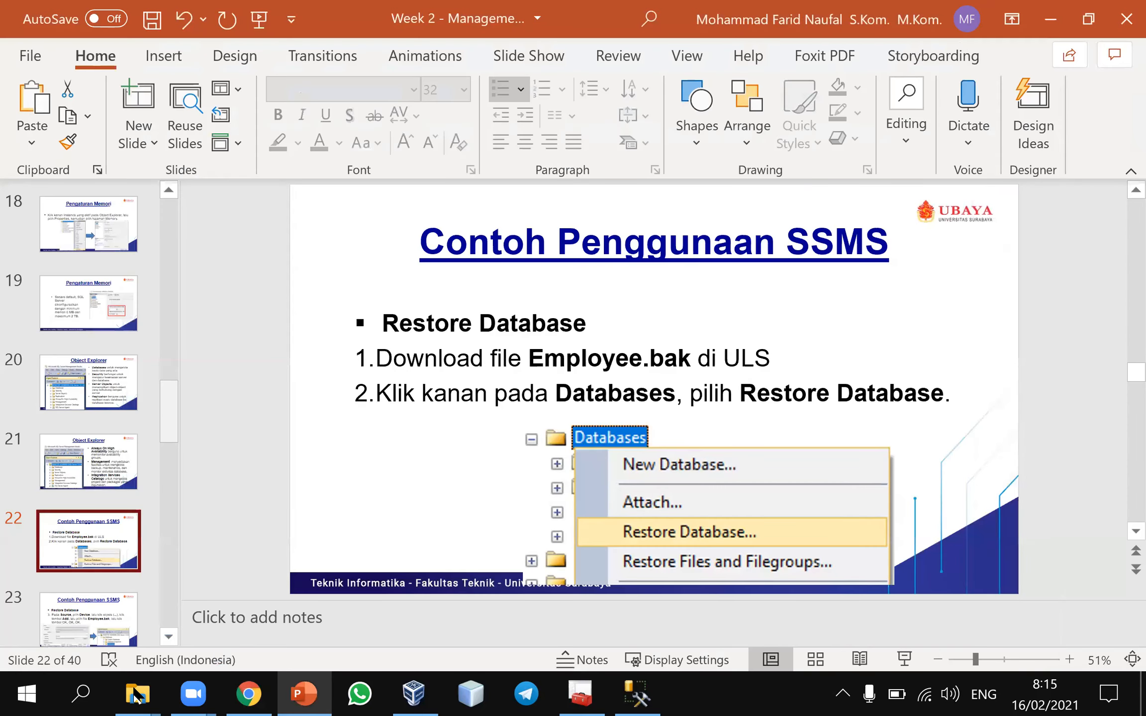
{"action": "left_click", "coordinate": [315, 604]}
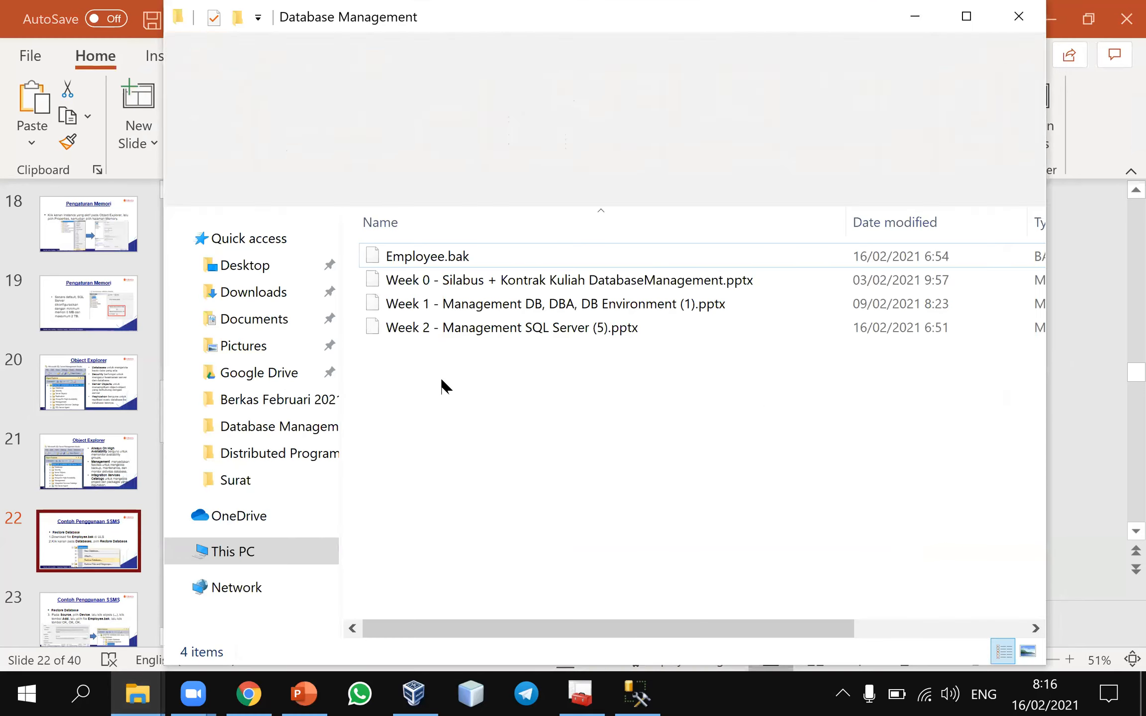
Select Employee.bak, switch to SQL Server Management Studio, and dismiss the AlwaysOn error message
{"action": "left_click", "coordinate": [477, 262]}
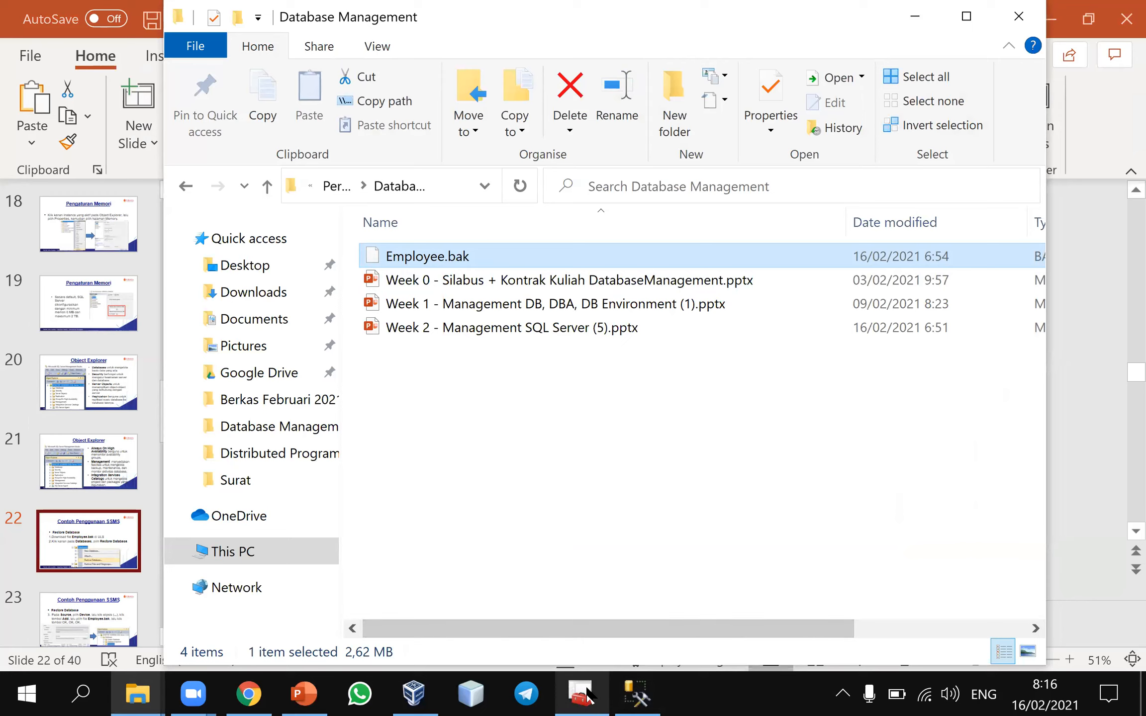
{"action": "left_click", "coordinate": [638, 694]}
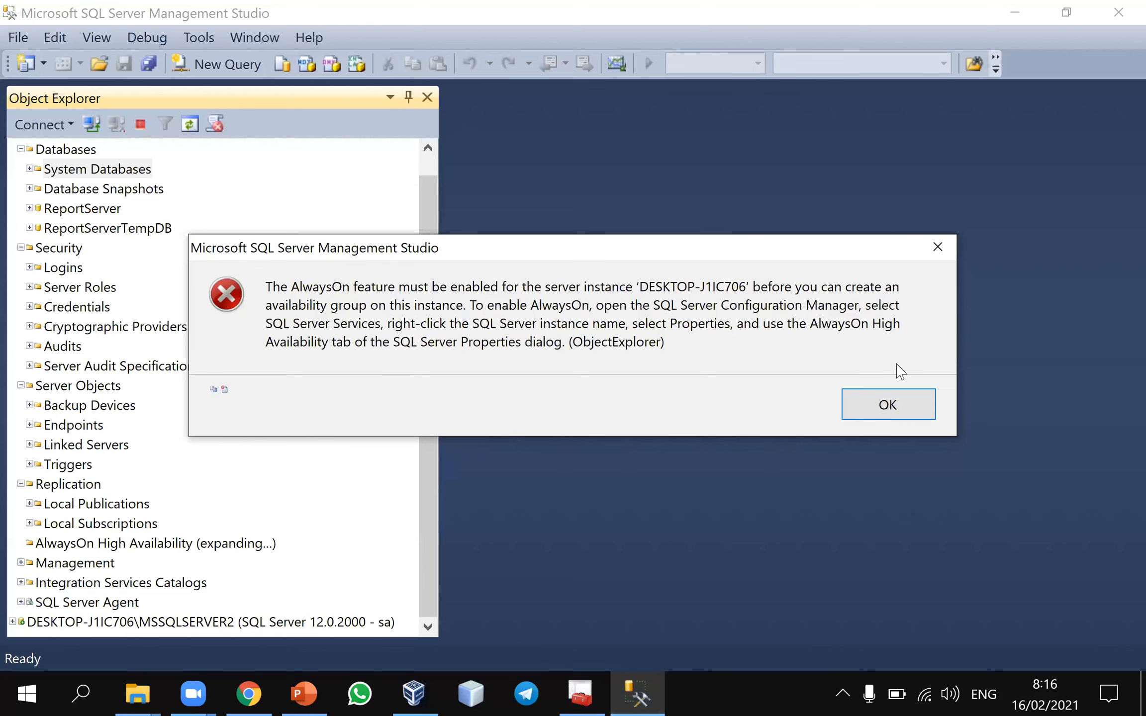
{"action": "left_click", "coordinate": [884, 402]}
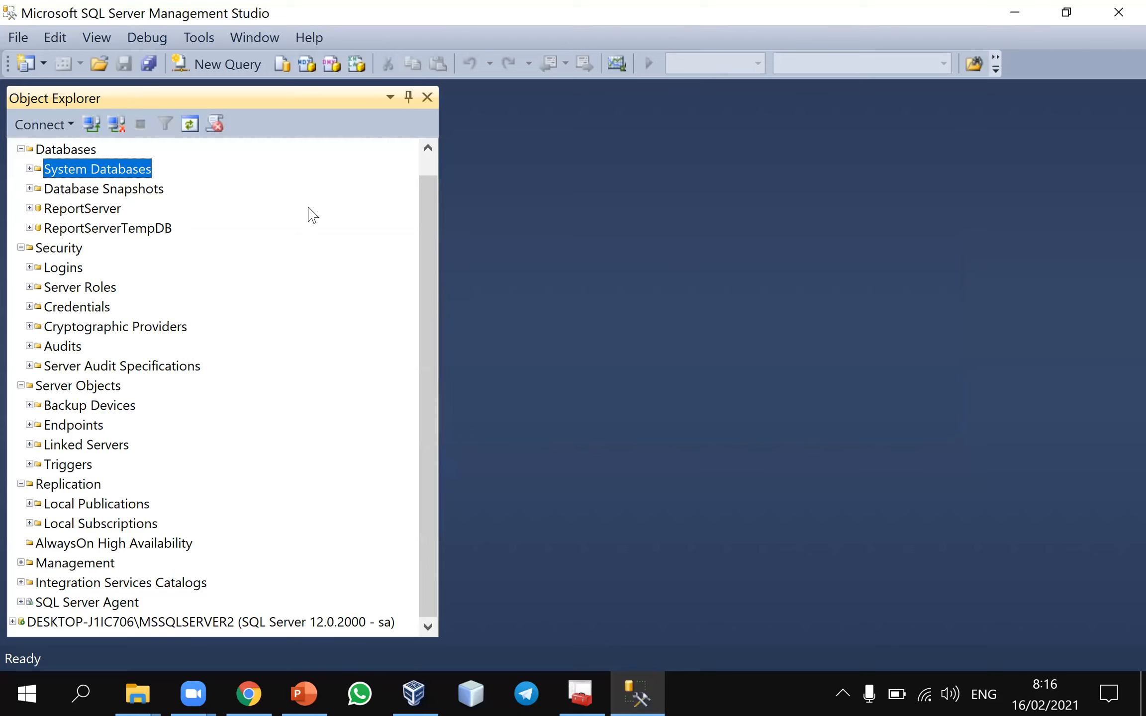
Start Restore Database for the Databases folder of the first server and set the source to Device
{"action": "scroll", "coordinate": [427, 171], "scroll_direction": "up", "scroll_amount": 1}
{"action": "left_click", "coordinate": [58, 171]}
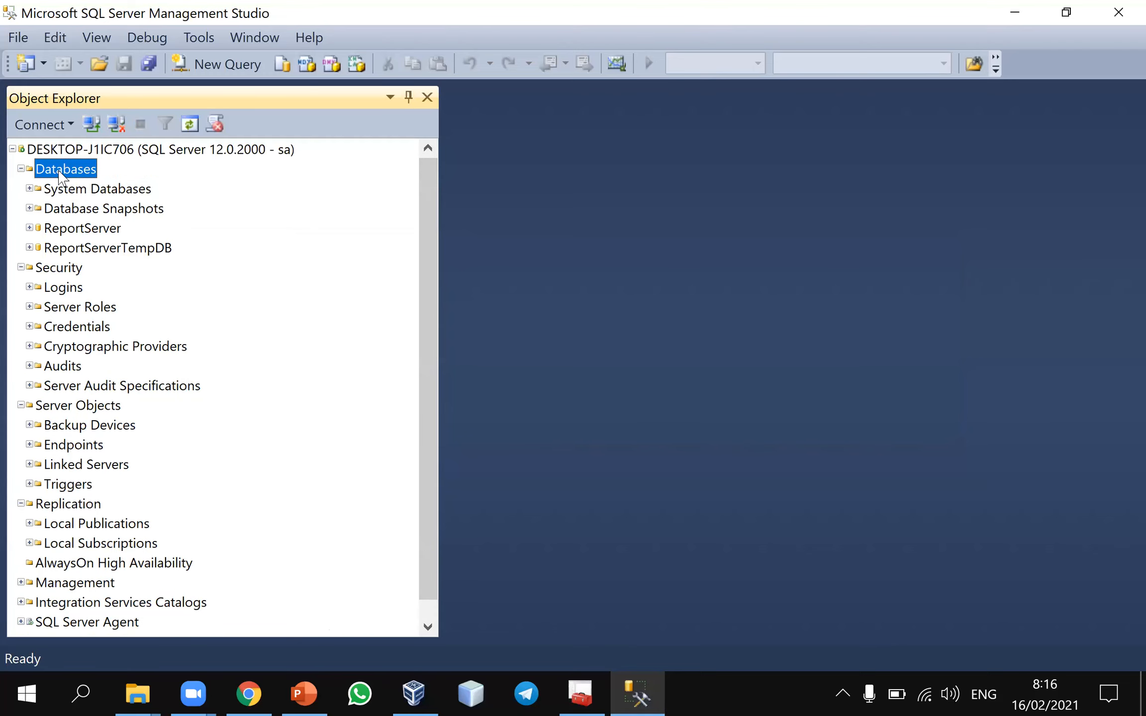
{"action": "right_click", "coordinate": [59, 174]}
{"action": "left_click", "coordinate": [143, 230]}
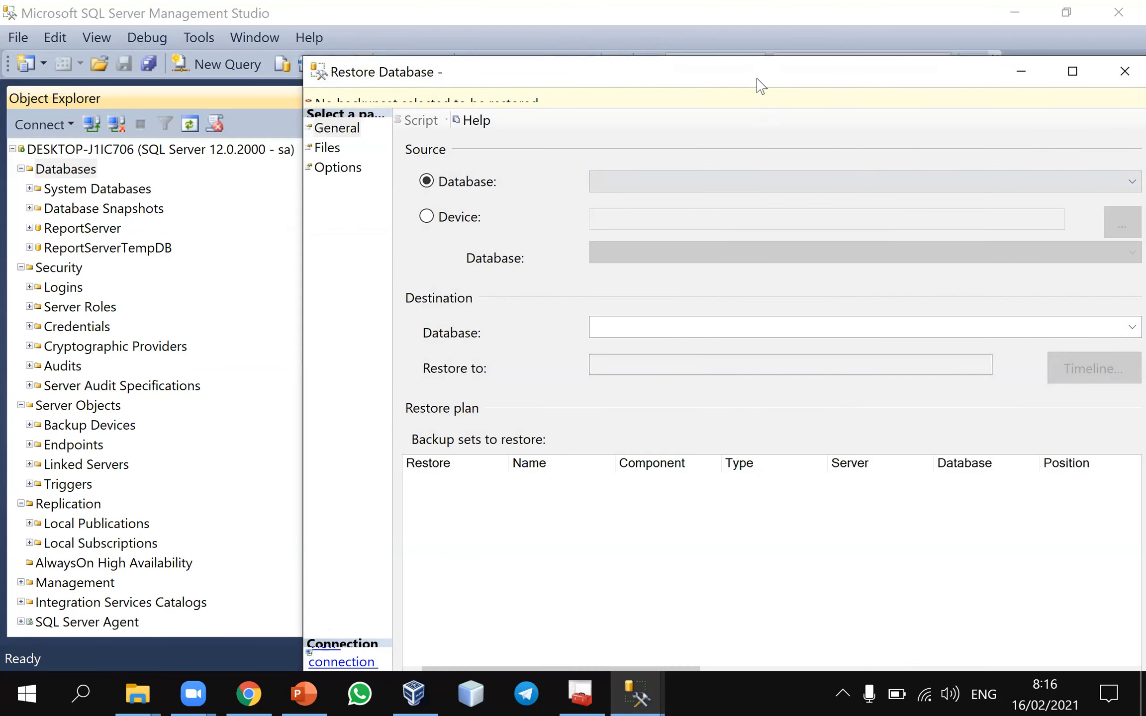
{"action": "left_click_drag", "start_coordinate": [758, 80], "coordinate": [534, 73]}
{"action": "left_click", "coordinate": [202, 210]}
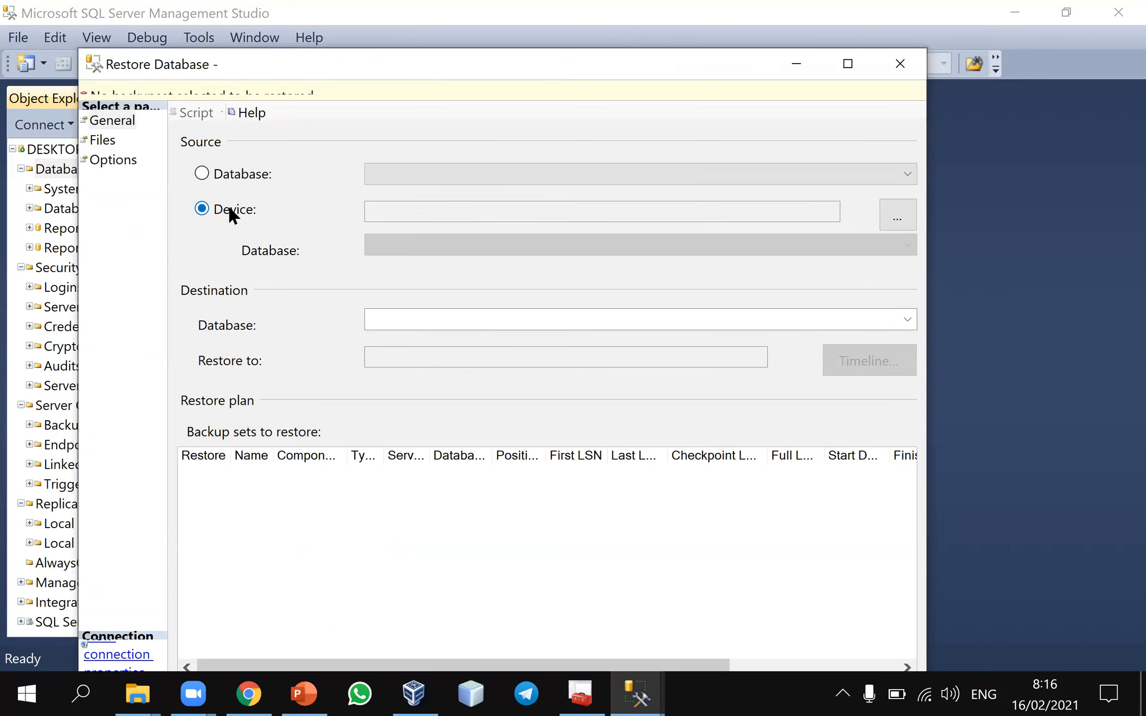
Try to add a backup file for the device source, check the backup media types, and close the dialogs
{"action": "left_click", "coordinate": [902, 224]}
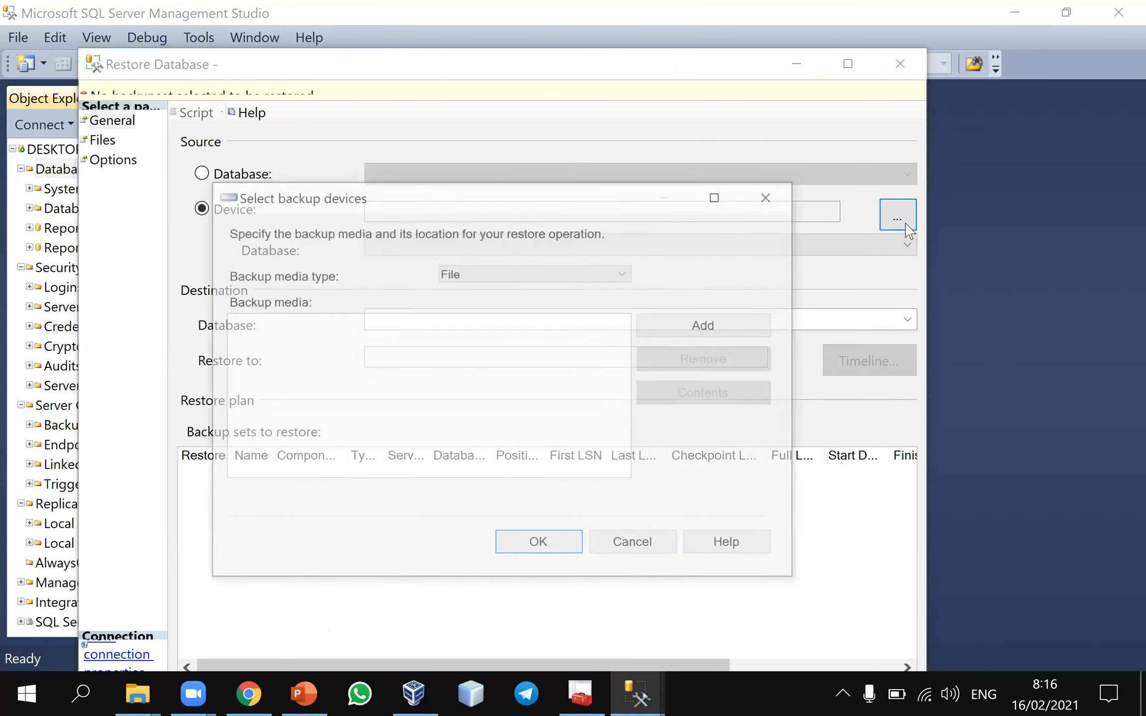
{"action": "left_click", "coordinate": [688, 329]}
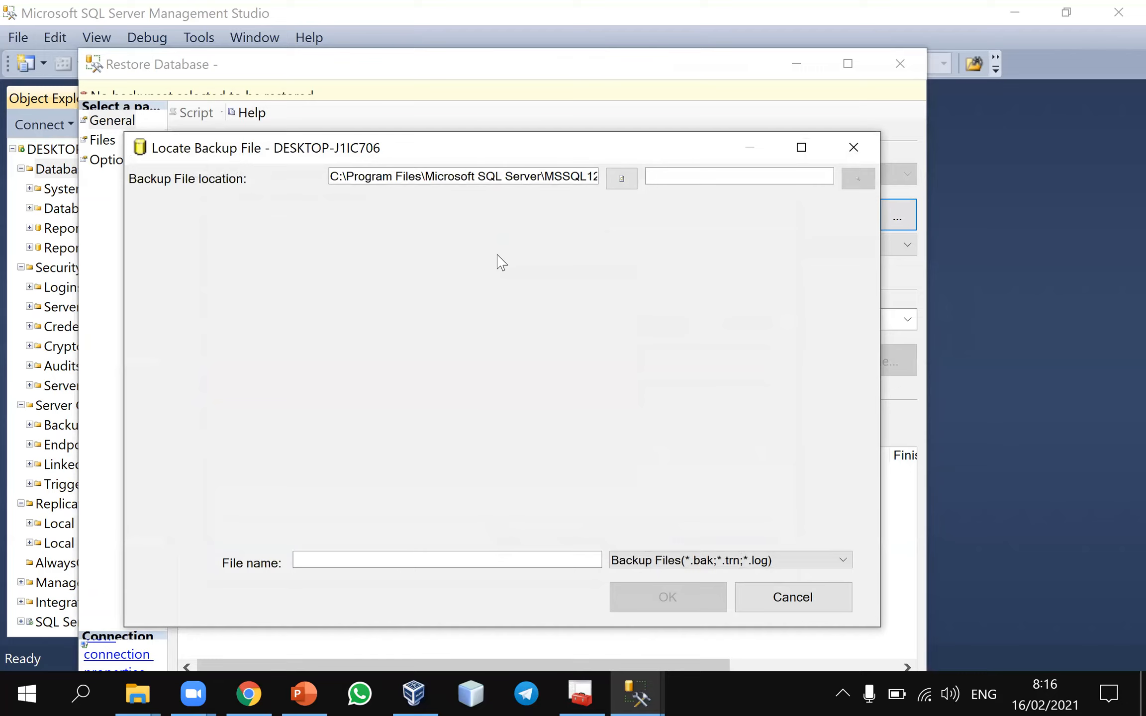
{"action": "left_click", "coordinate": [577, 176]}
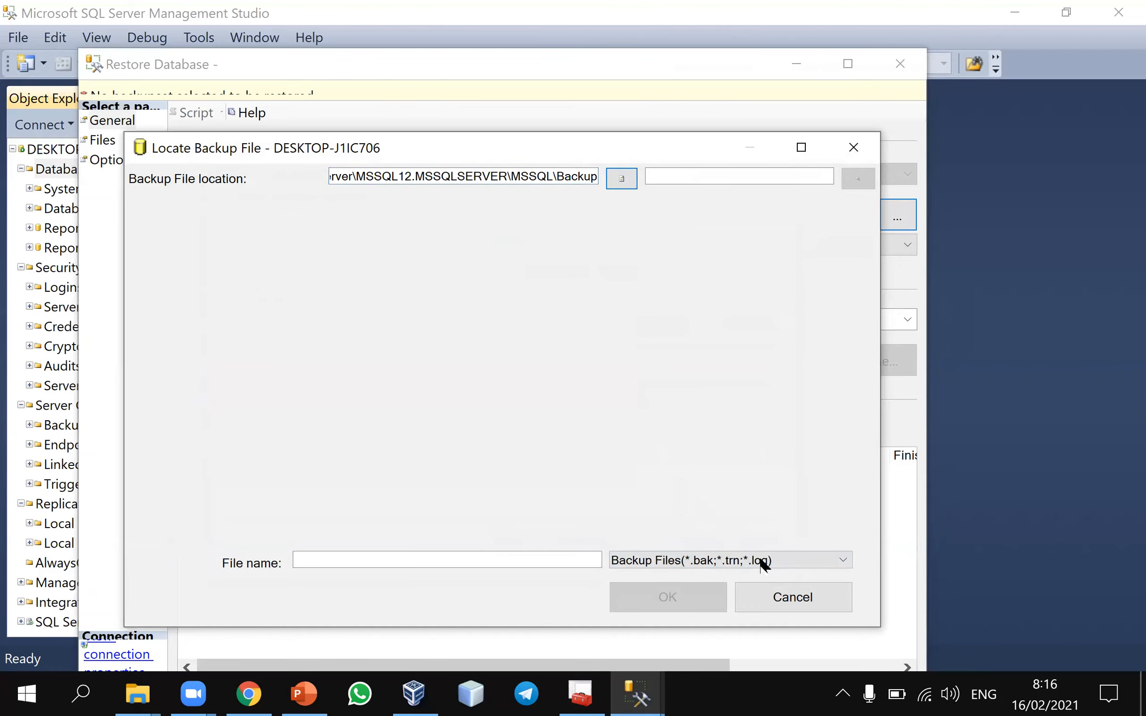
{"action": "left_click", "coordinate": [771, 602]}
{"action": "left_click", "coordinate": [667, 326]}
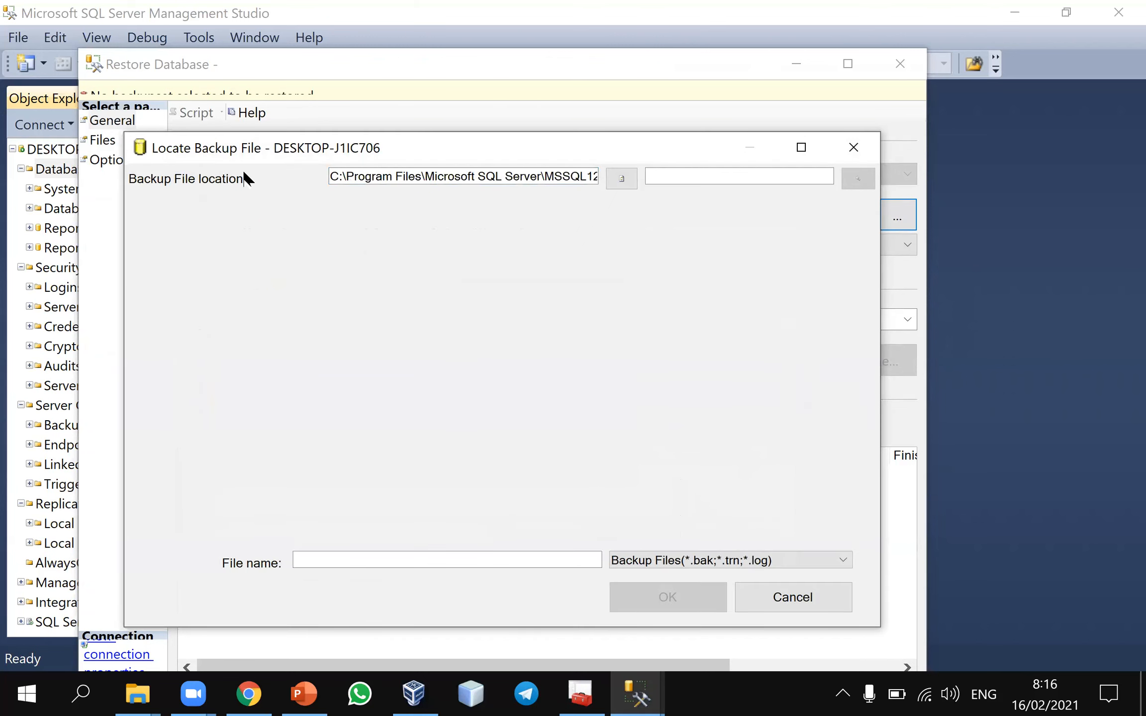
{"action": "left_click", "coordinate": [481, 178]}
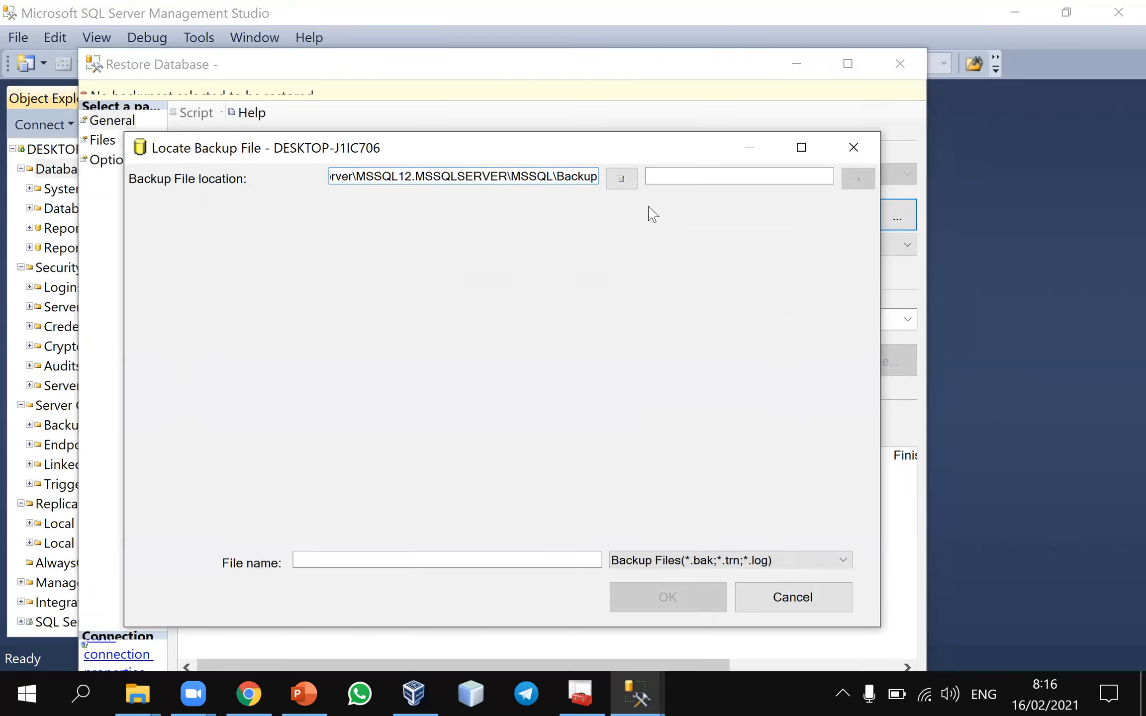
{"action": "left_click", "coordinate": [865, 161]}
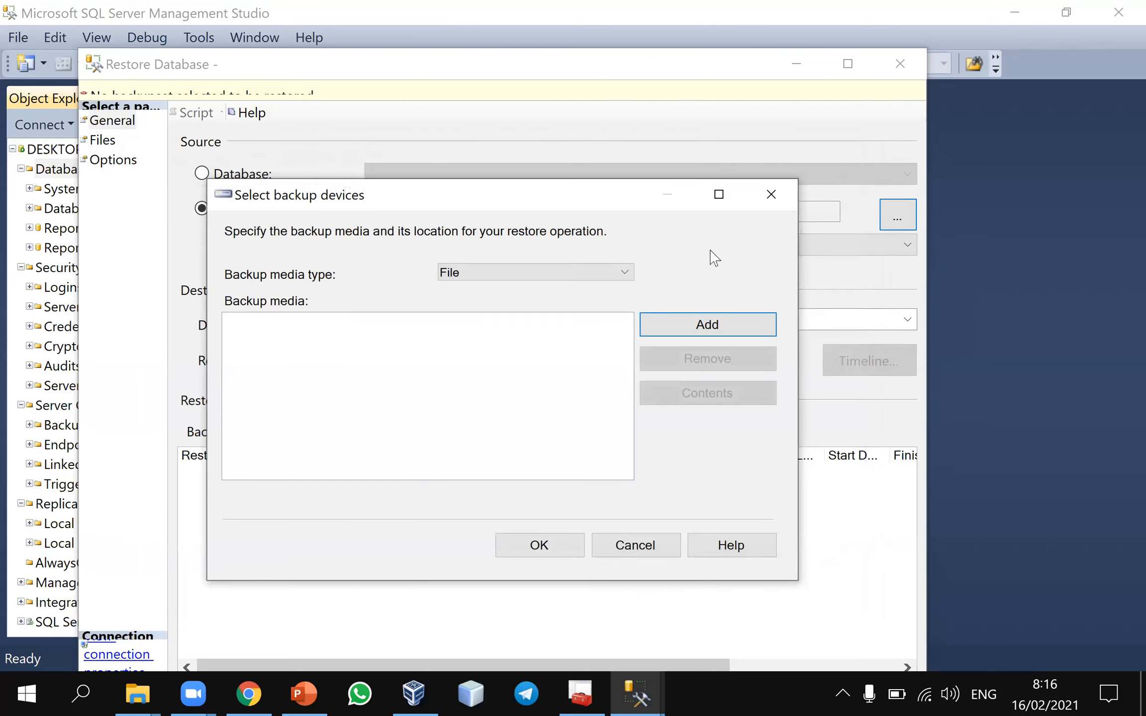
{"action": "left_click", "coordinate": [581, 275]}
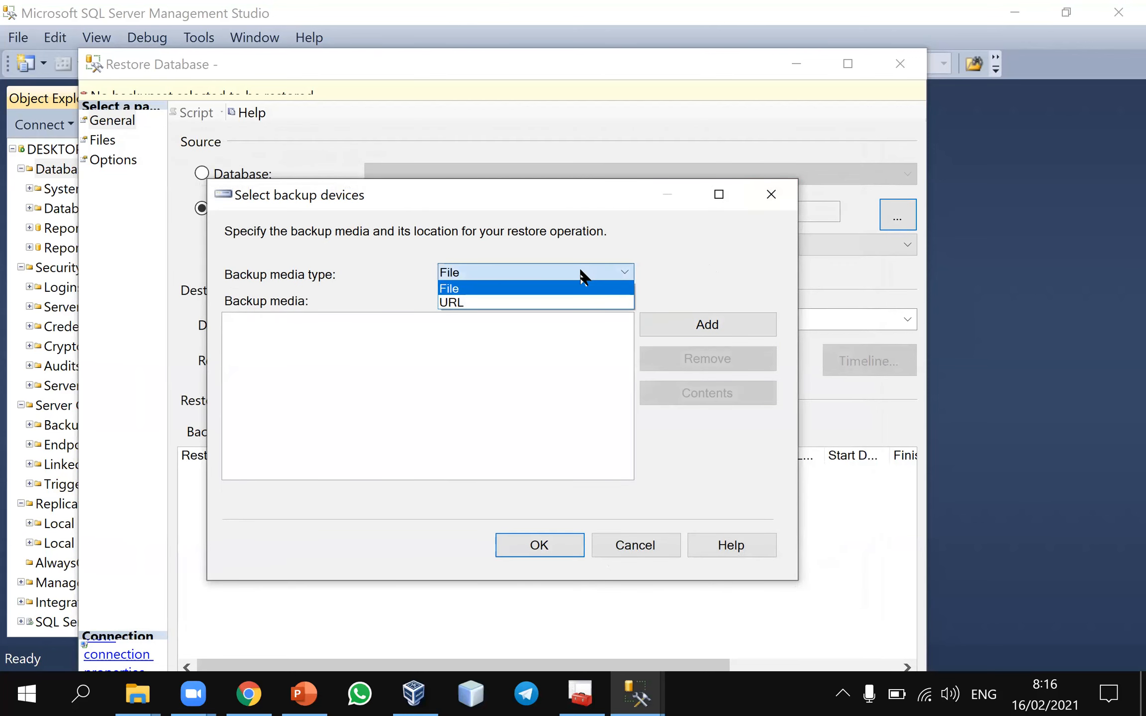
{"action": "left_click", "coordinate": [772, 185]}
{"action": "left_click", "coordinate": [771, 185]}
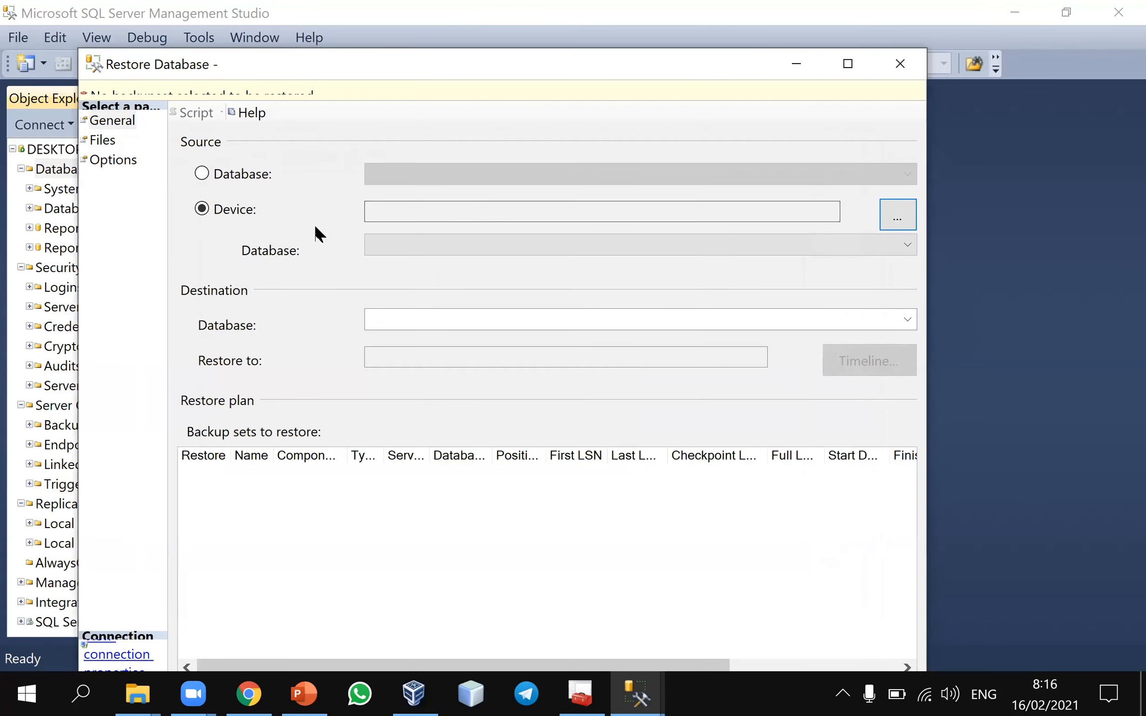
Try Database as the restore source, and set the source back to Device
{"action": "left_click", "coordinate": [220, 183]}
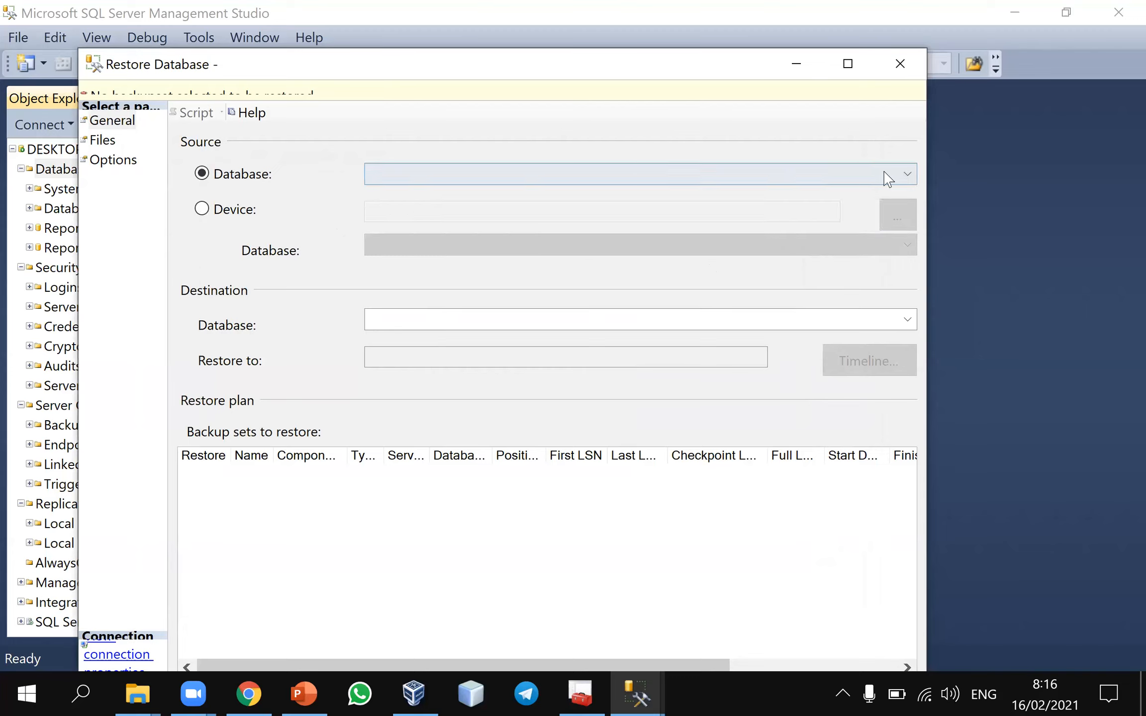
{"action": "left_click", "coordinate": [907, 175]}
{"action": "left_click", "coordinate": [219, 217]}
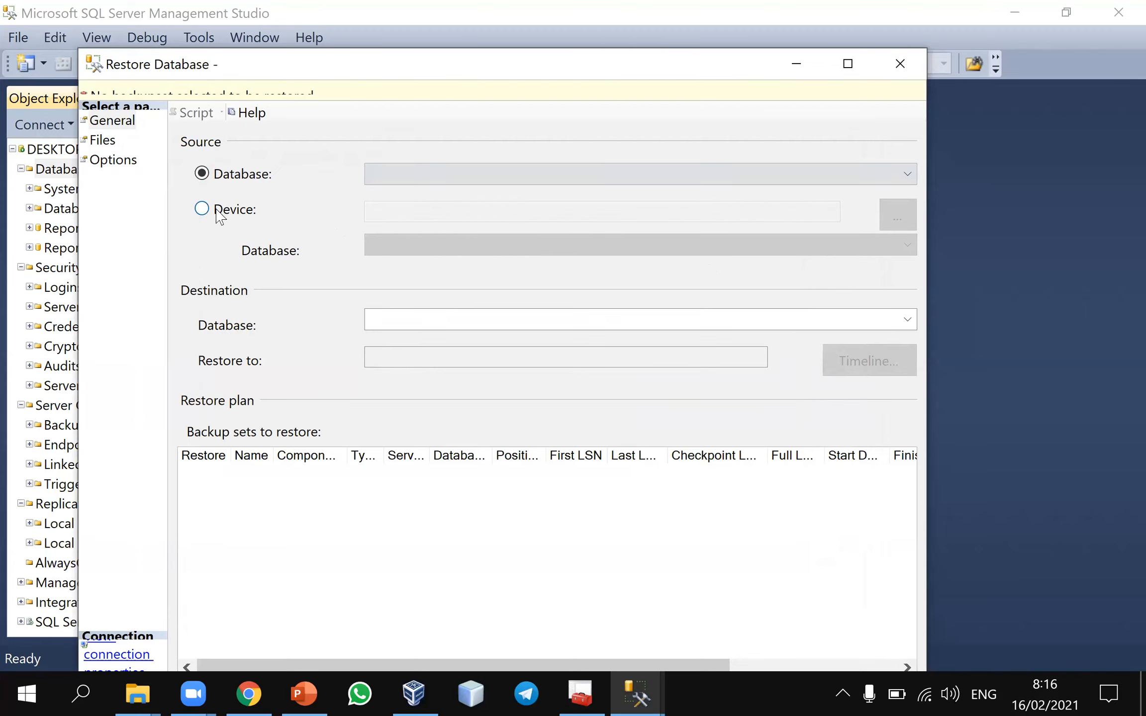
{"action": "left_click", "coordinate": [222, 218]}
{"action": "left_click", "coordinate": [907, 245]}
{"action": "left_click", "coordinate": [904, 230]}
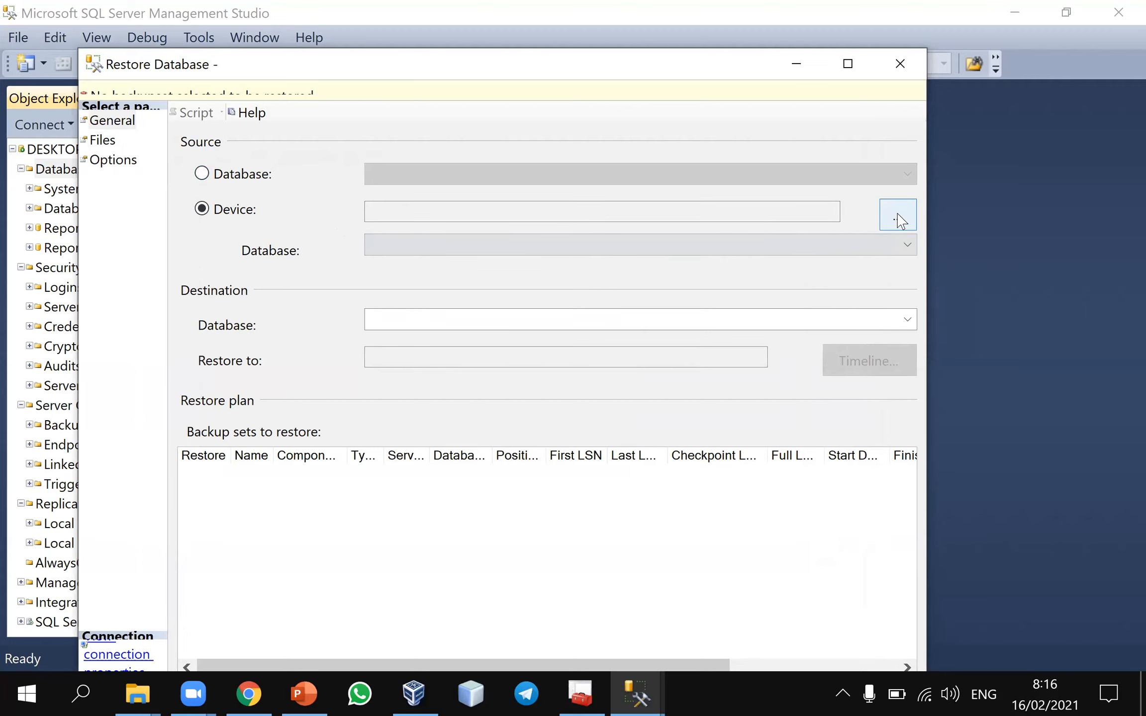
Switch to PowerPoint to read slide 23 on restoring from a device, and return to the Restore Database dialog
{"action": "left_click", "coordinate": [303, 695]}
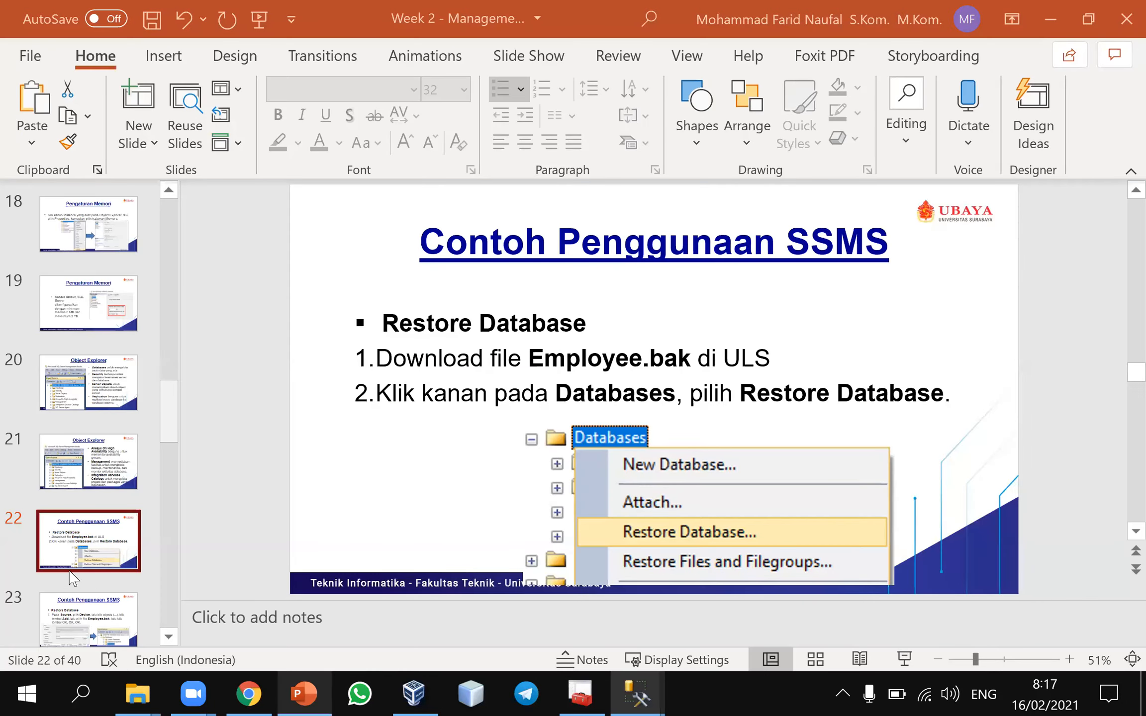
{"action": "key", "text": "Down"}
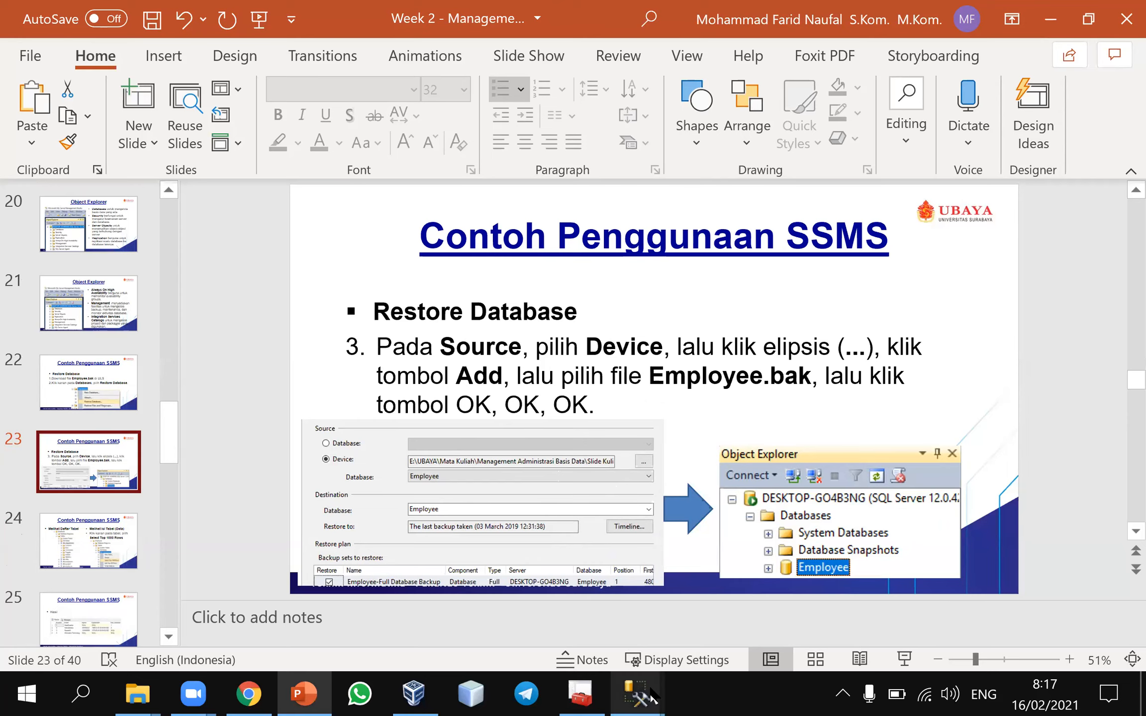
{"action": "mouse_move", "coordinate": [638, 694]}
{"action": "left_click", "coordinate": [734, 604]}
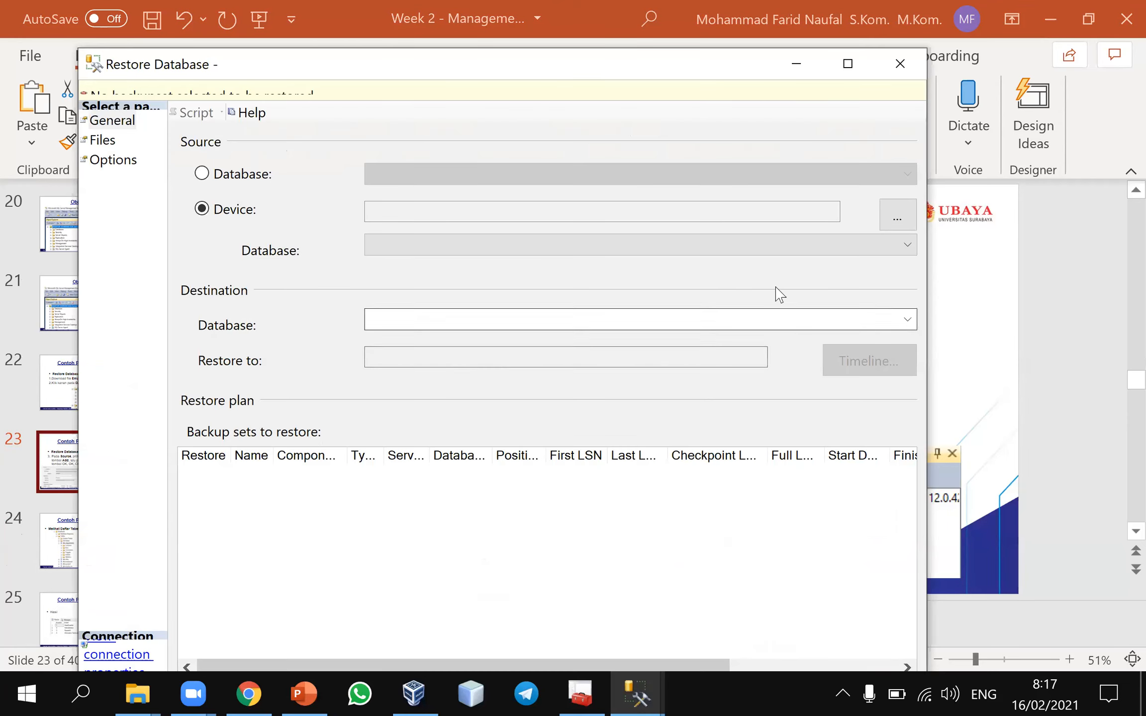
Browse for the source device and add backup media of type File to bring up Locate Backup File
{"action": "left_click", "coordinate": [897, 222]}
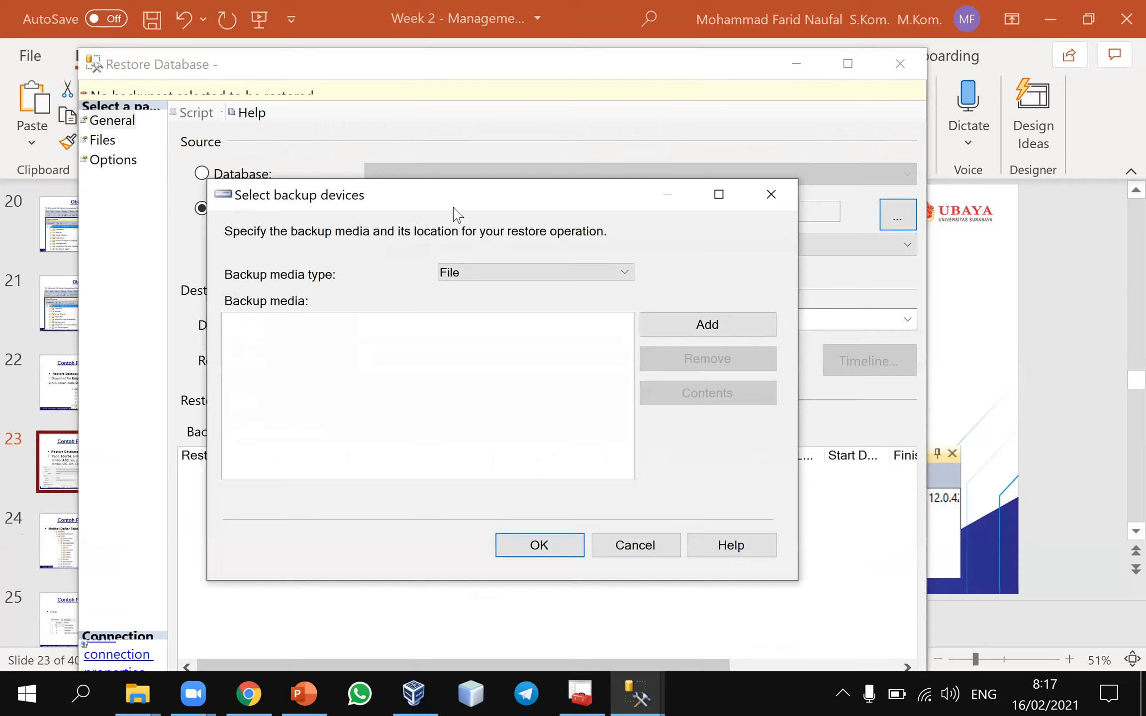
{"action": "left_click", "coordinate": [503, 275]}
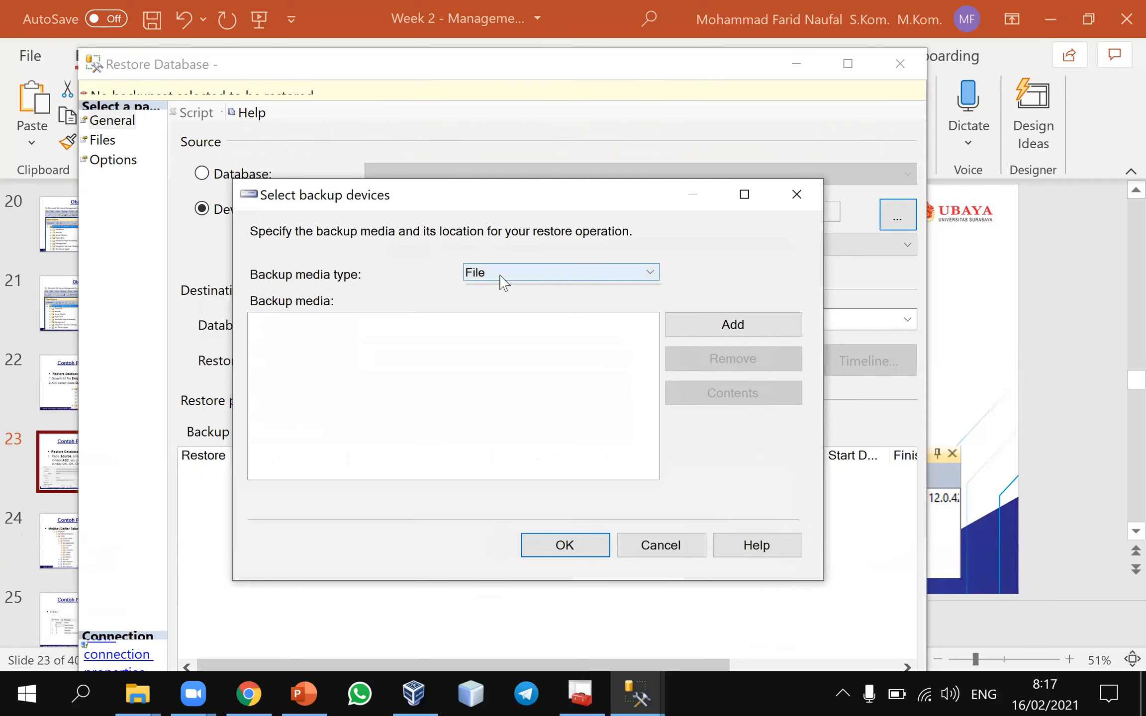
{"action": "left_click", "coordinate": [742, 328]}
{"action": "left_click", "coordinate": [740, 325]}
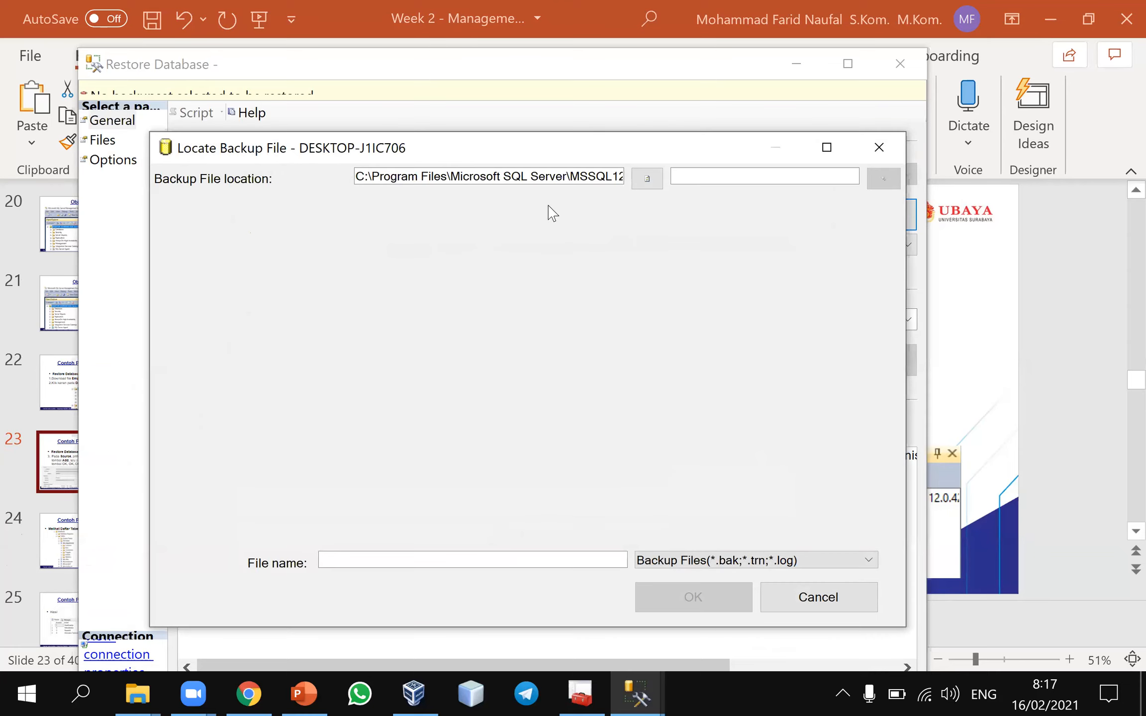
Examine the full default folder path given as the backup file location
{"action": "left_click", "coordinate": [415, 175]}
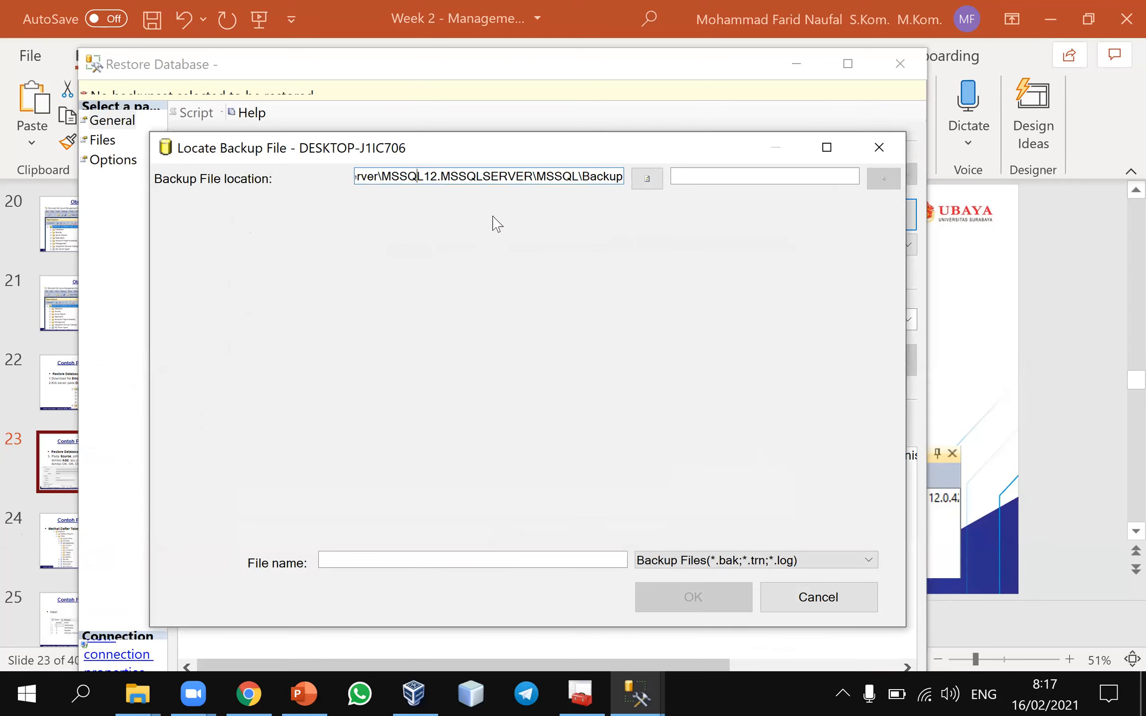
{"action": "left_click", "coordinate": [826, 147]}
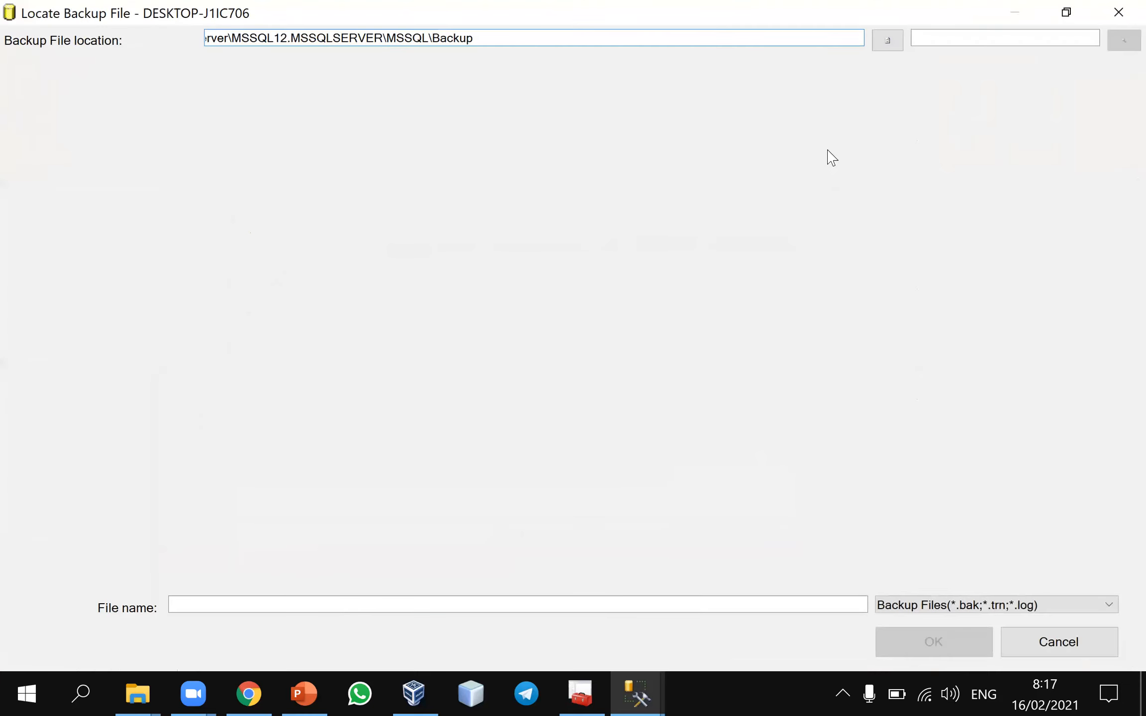
{"action": "left_click", "coordinate": [1066, 12]}
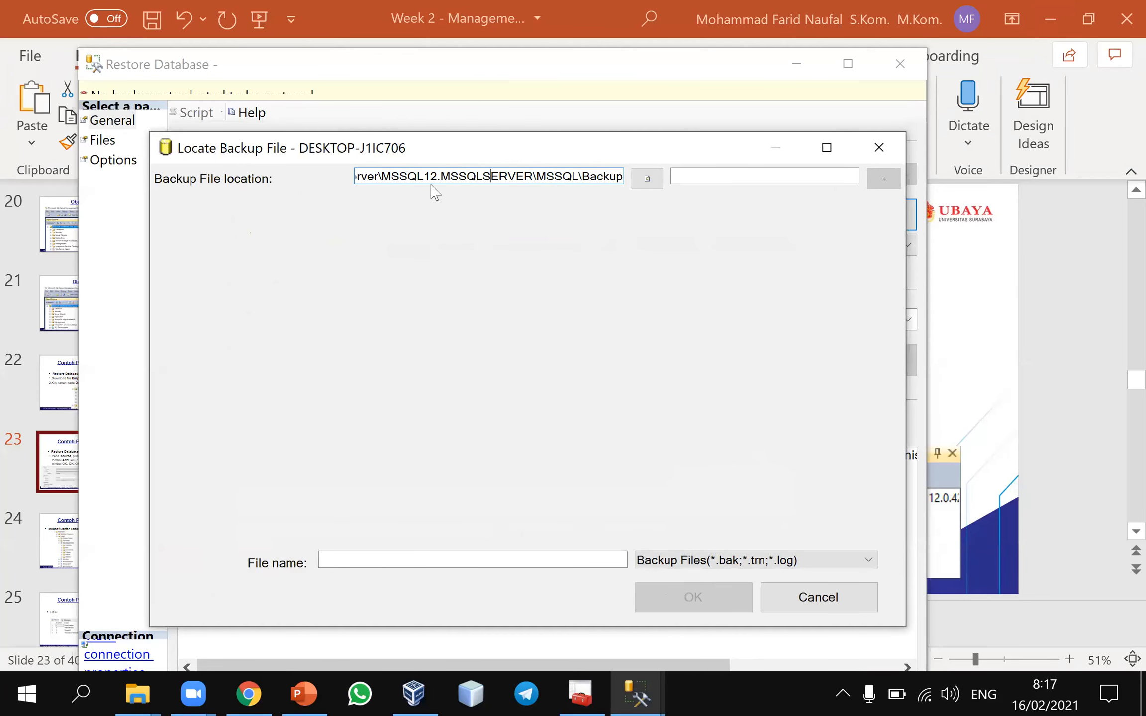
{"action": "key", "text": "Left"}
{"action": "key", "text": "Left"}
{"action": "key", "text": "Left"}
{"action": "key", "text": "Left"}
{"action": "key", "text": "Left"}
{"action": "key", "text": "Left"}
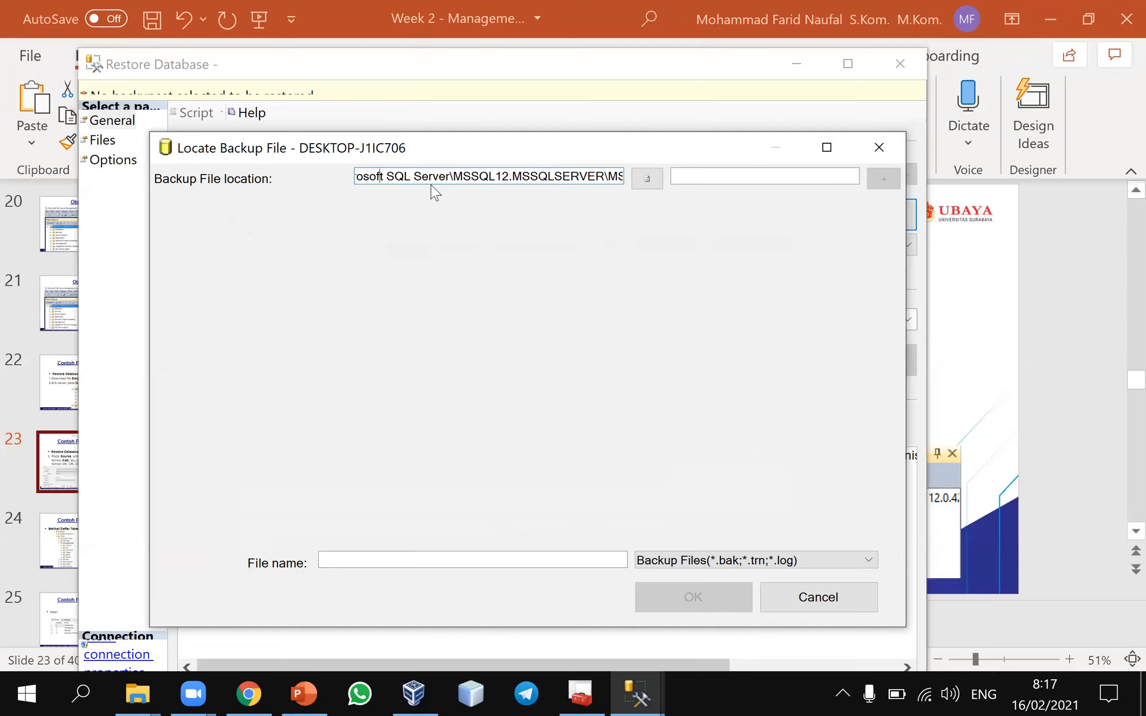
{"action": "key", "text": "Left"}
{"action": "key", "text": "Left"}
{"action": "key", "text": "Left"}
{"action": "key", "text": "Left"}
{"action": "key", "text": "Left"}
{"action": "key", "text": "Left"}
{"action": "key", "text": "Left"}
{"action": "key", "text": "Left"}
{"action": "key", "text": "Left"}
{"action": "key", "text": "Left"}
{"action": "key", "text": "Left"}
{"action": "key", "text": "Left"}
{"action": "key", "text": "Left"}
{"action": "key", "text": "Left"}
{"action": "key", "text": "Left"}
{"action": "key", "text": "Left"}
{"action": "key", "text": "Left"}
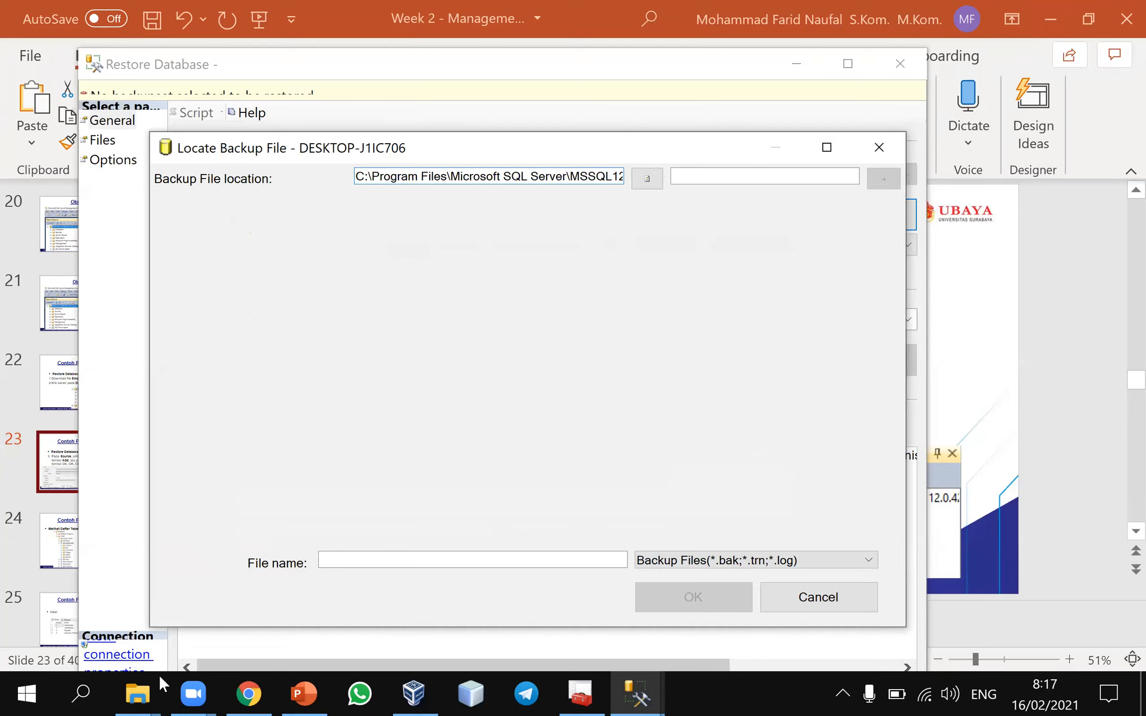
Switch to File Explorer and copy Employee.bak from the Database Management folder
{"action": "mouse_move", "coordinate": [144, 691]}
{"action": "left_click", "coordinate": [258, 571]}
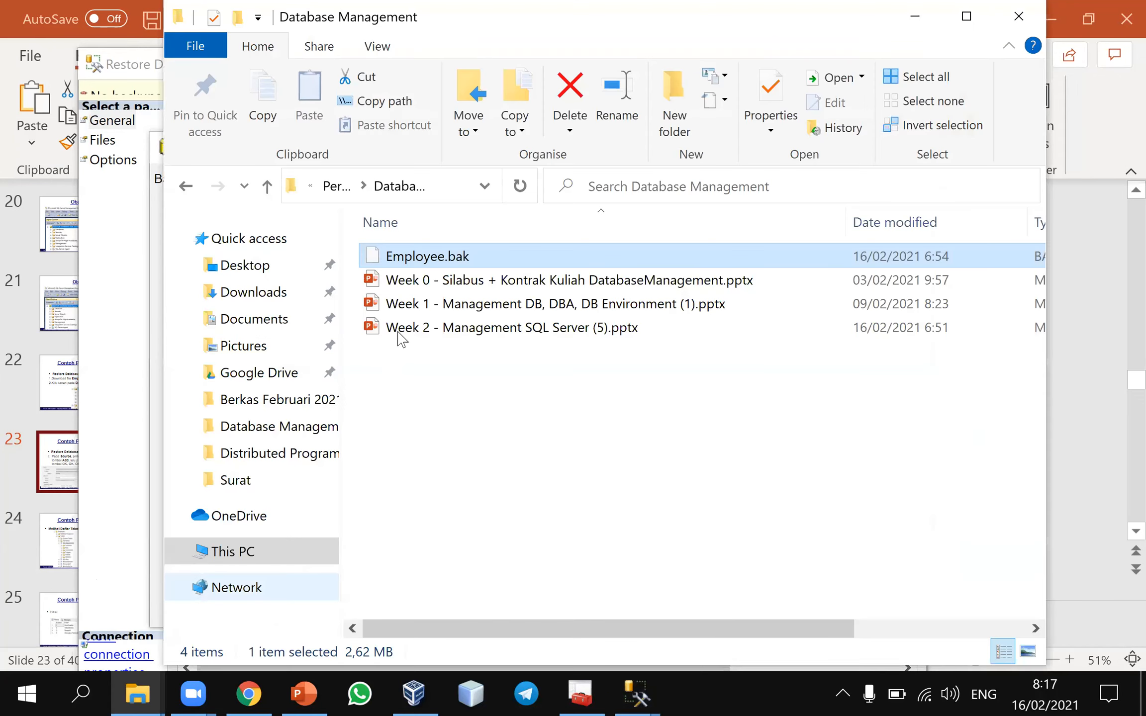
{"action": "key", "text": "F2"}
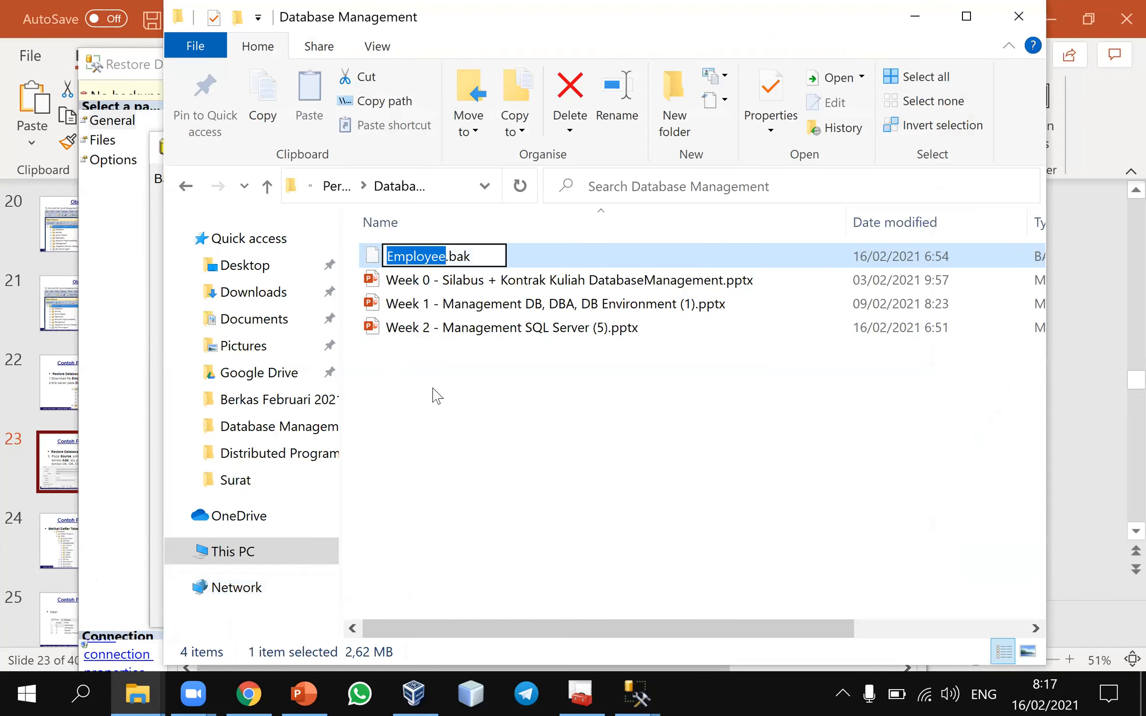
{"action": "left_click", "coordinate": [437, 395]}
{"action": "left_click", "coordinate": [467, 258]}
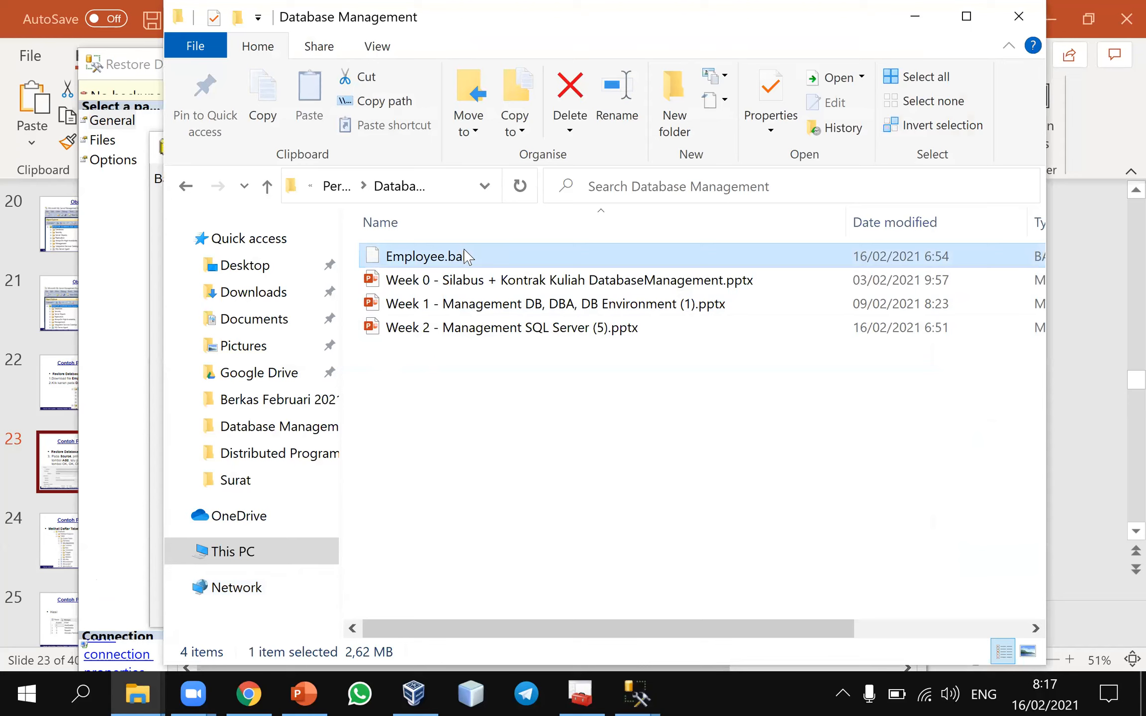
Open the folder C:\Program Files\Microsoft SQL Server\MSSQL12.MSSQLSERVER in File Explorer
{"action": "left_click", "coordinate": [248, 553]}
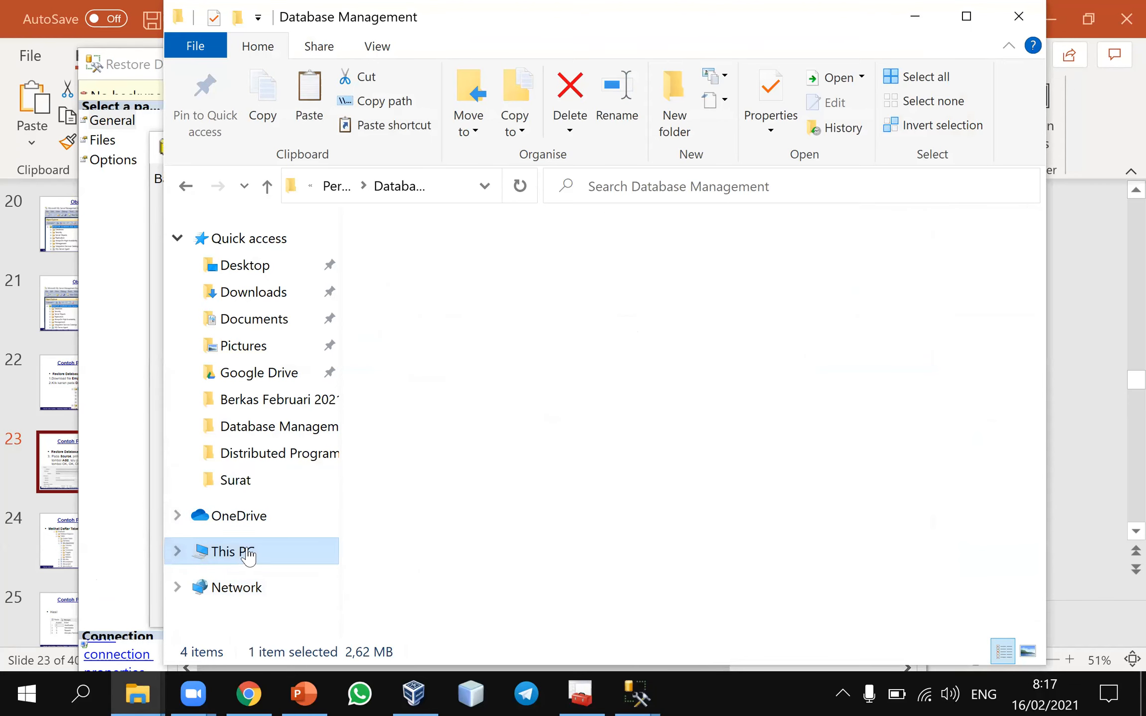
{"action": "left_click", "coordinate": [460, 549]}
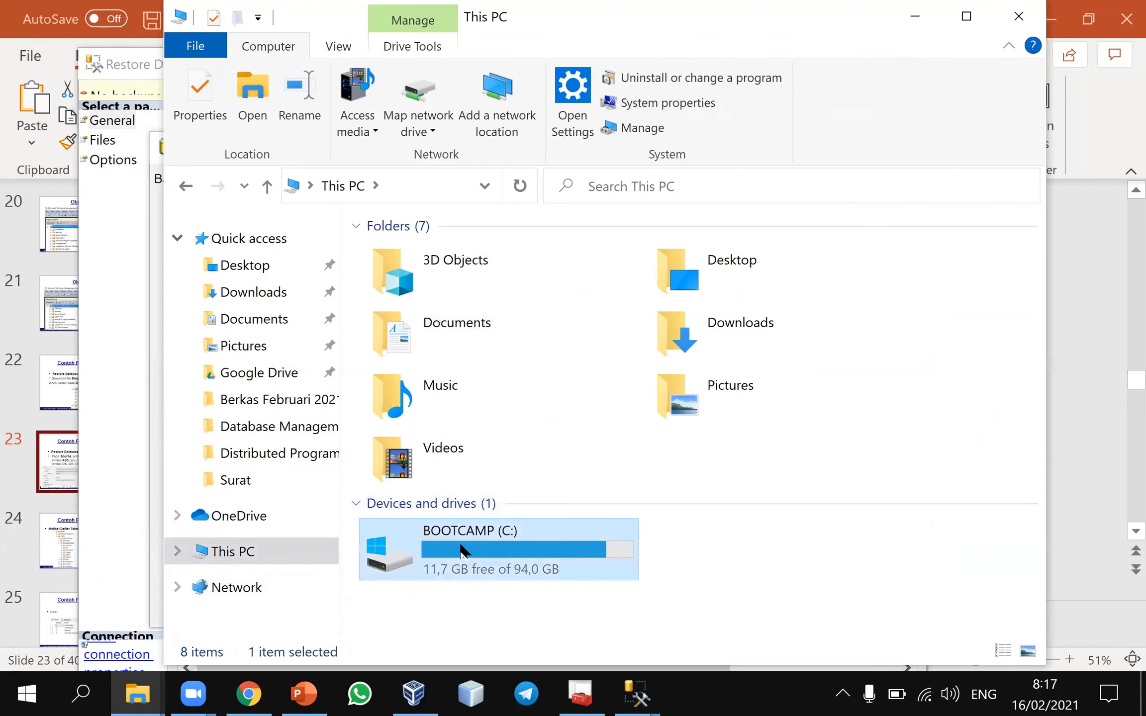
{"action": "double_click", "coordinate": [460, 549]}
{"action": "double_click", "coordinate": [436, 348]}
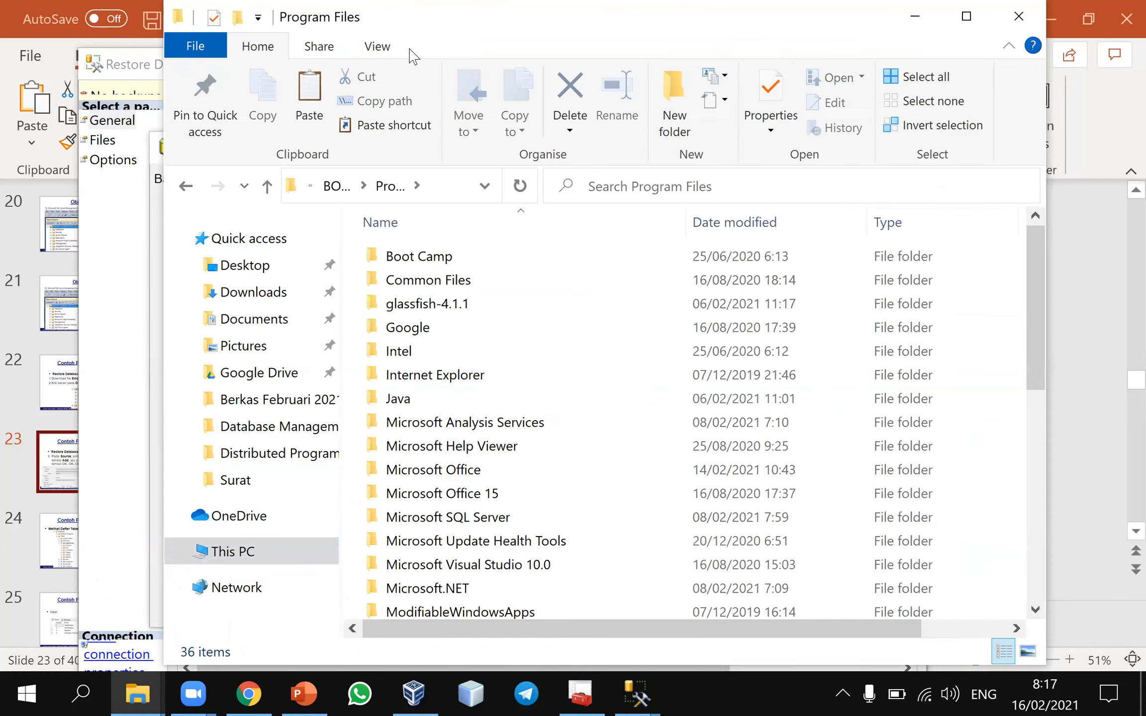
{"action": "left_click_drag", "start_coordinate": [413, 55], "coordinate": [311, 92]}
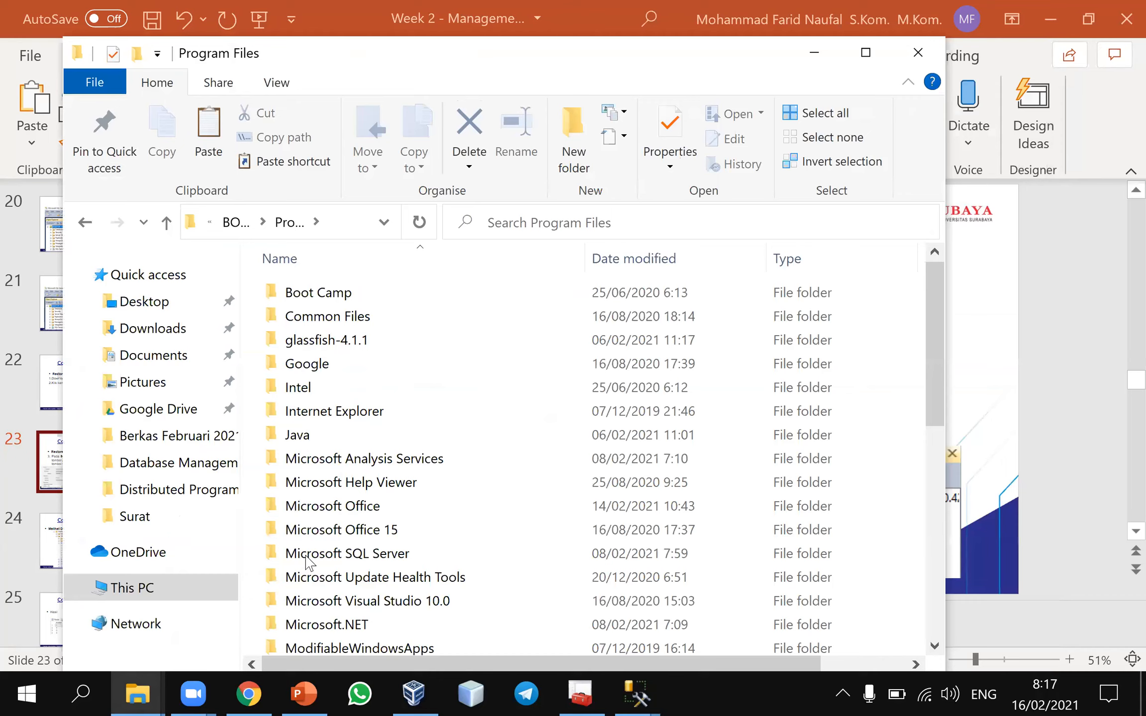
{"action": "left_click", "coordinate": [308, 561]}
{"action": "key", "text": "Return"}
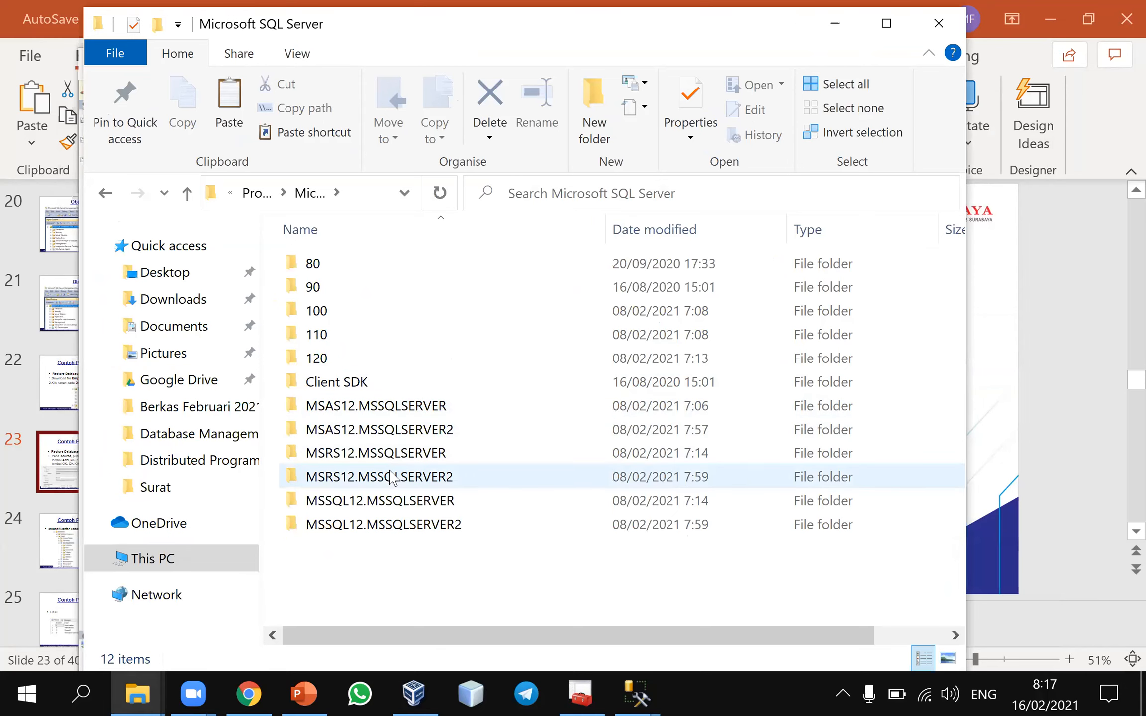
{"action": "left_click", "coordinate": [391, 500]}
{"action": "key", "text": "Return"}
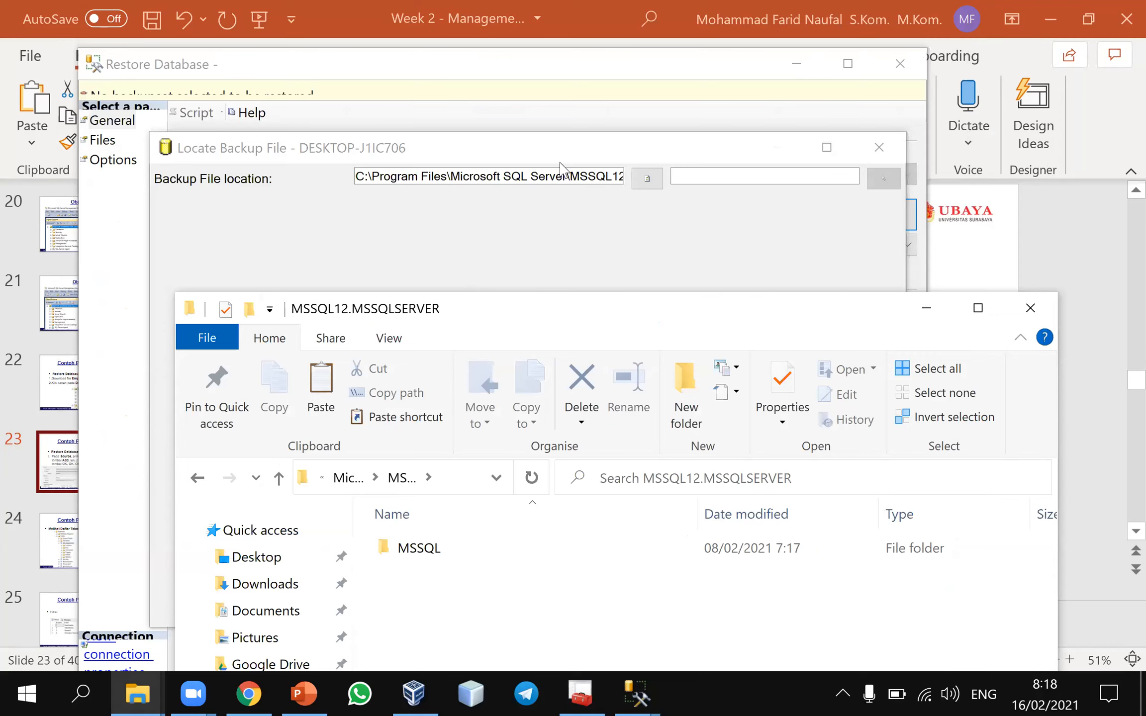
Check the end of the backup file location path and open the matching MSSQL\Backup folder in File Explorer, granting permanent access
{"action": "left_click", "coordinate": [560, 164]}
{"action": "left_click", "coordinate": [556, 176]}
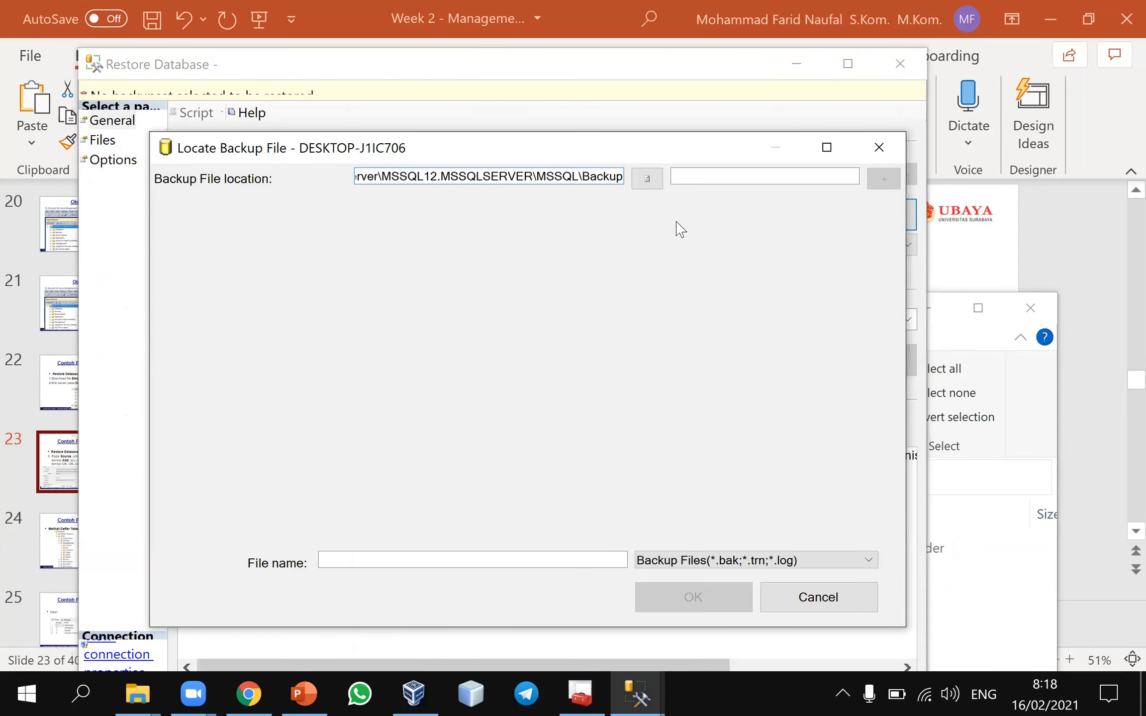
{"action": "left_click", "coordinate": [977, 348]}
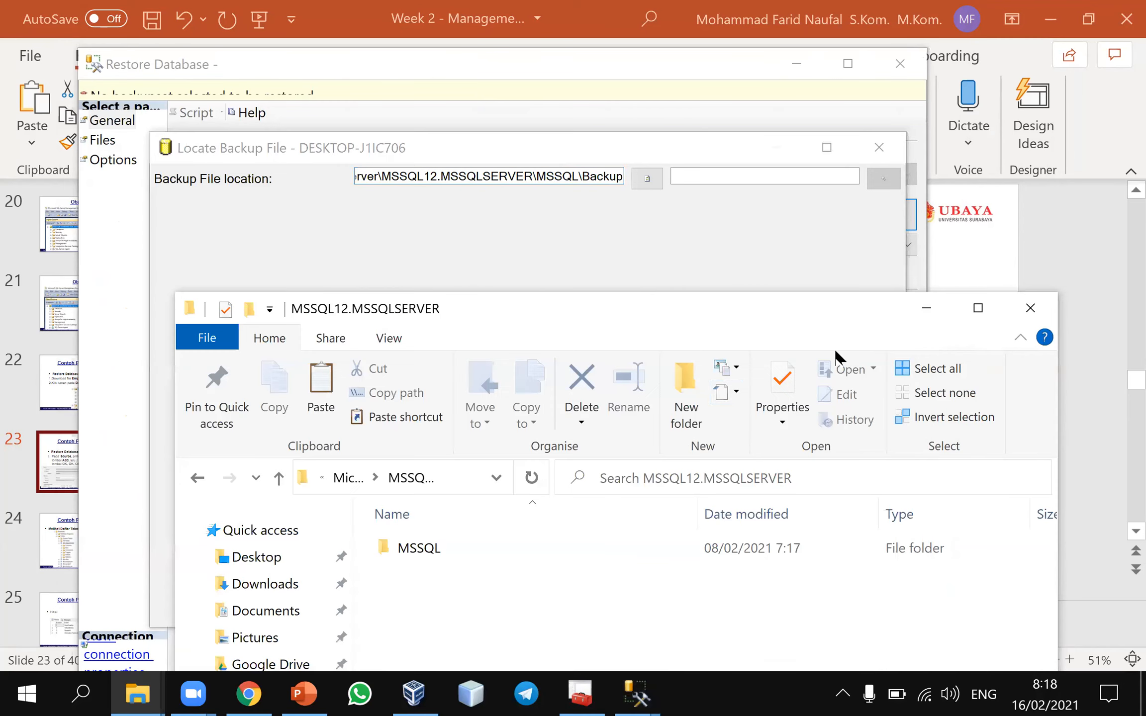
{"action": "double_click", "coordinate": [510, 547]}
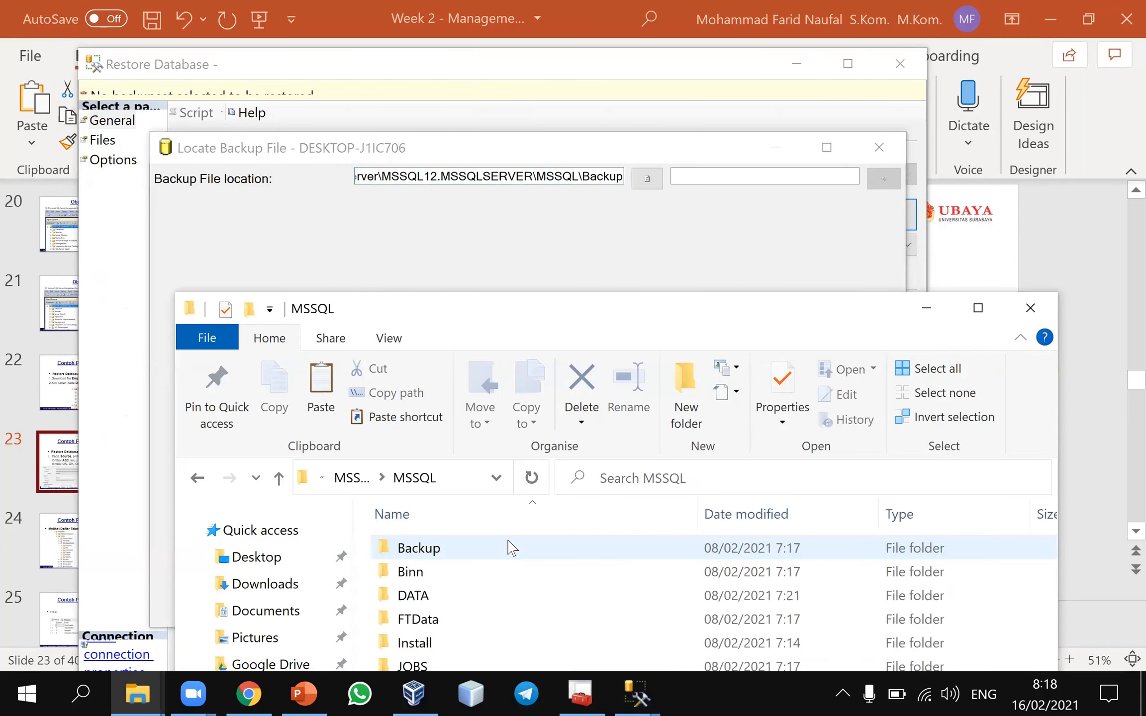
{"action": "double_click", "coordinate": [487, 546]}
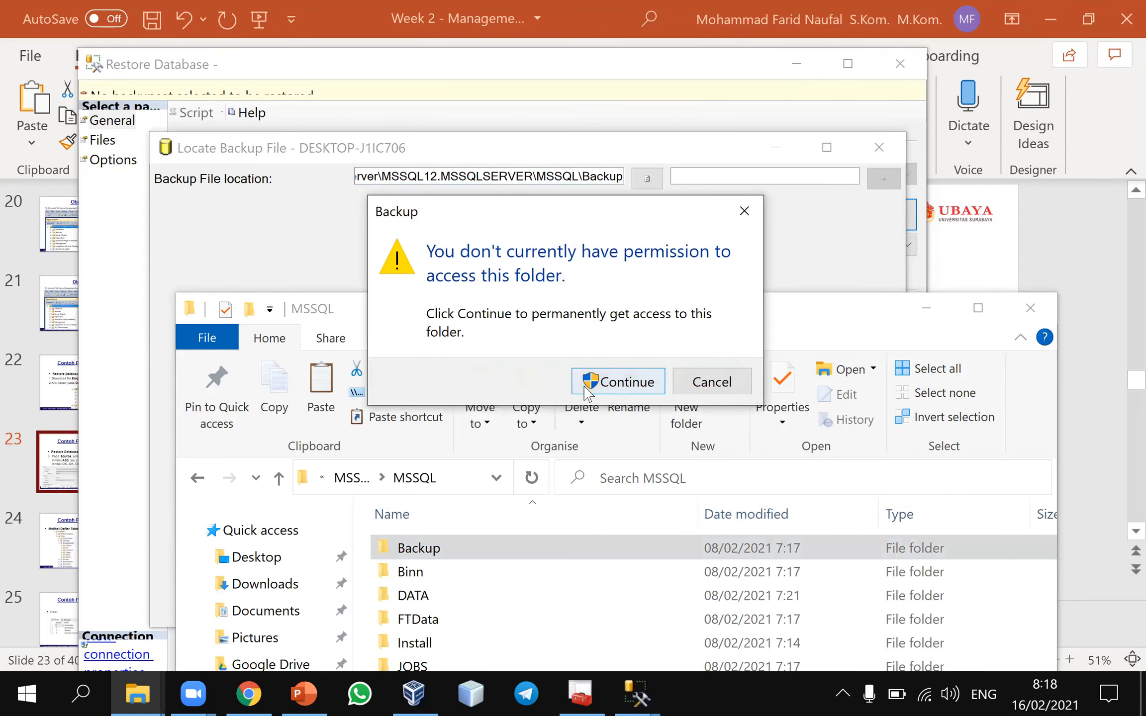
{"action": "left_click", "coordinate": [619, 390]}
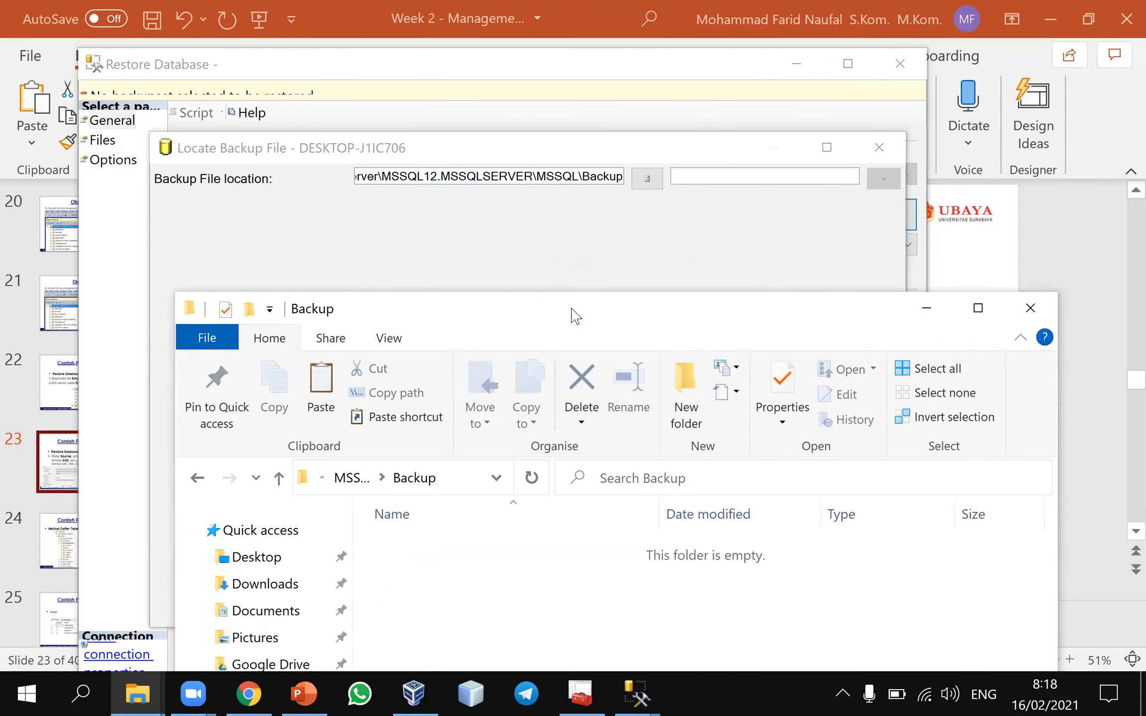
Paste Employee.bak into the Backup folder and minimize File Explorer to return to Locate Backup File
{"action": "left_click_drag", "start_coordinate": [575, 315], "coordinate": [552, 51]}
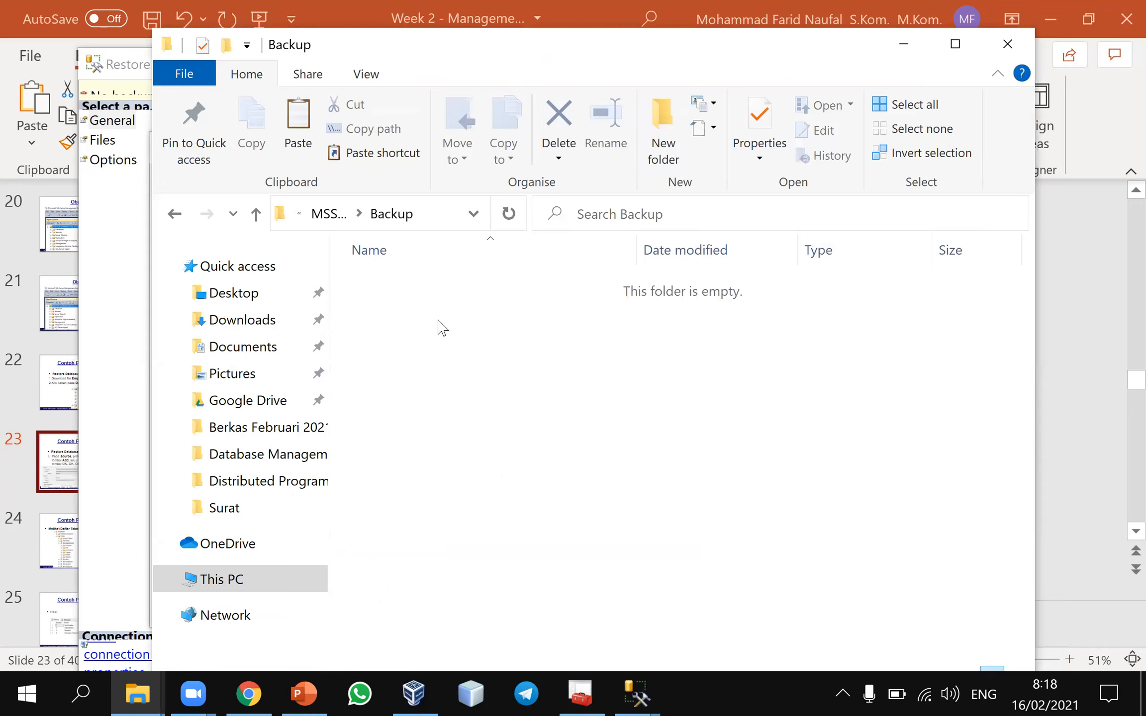
{"action": "key", "text": "ctrl+v"}
{"action": "left_click", "coordinate": [480, 351]}
{"action": "left_click", "coordinate": [920, 42]}
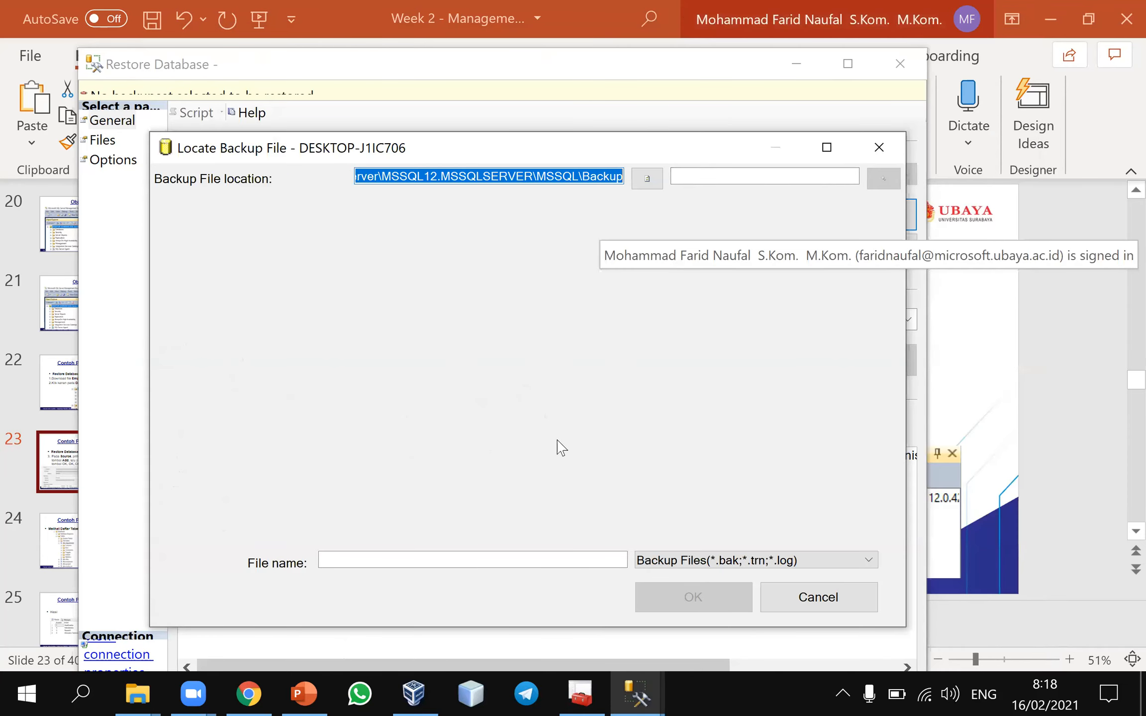
Specify Employee.bak in Locate Backup File and accept it as the backup media for the restore
{"action": "left_click", "coordinate": [501, 566]}
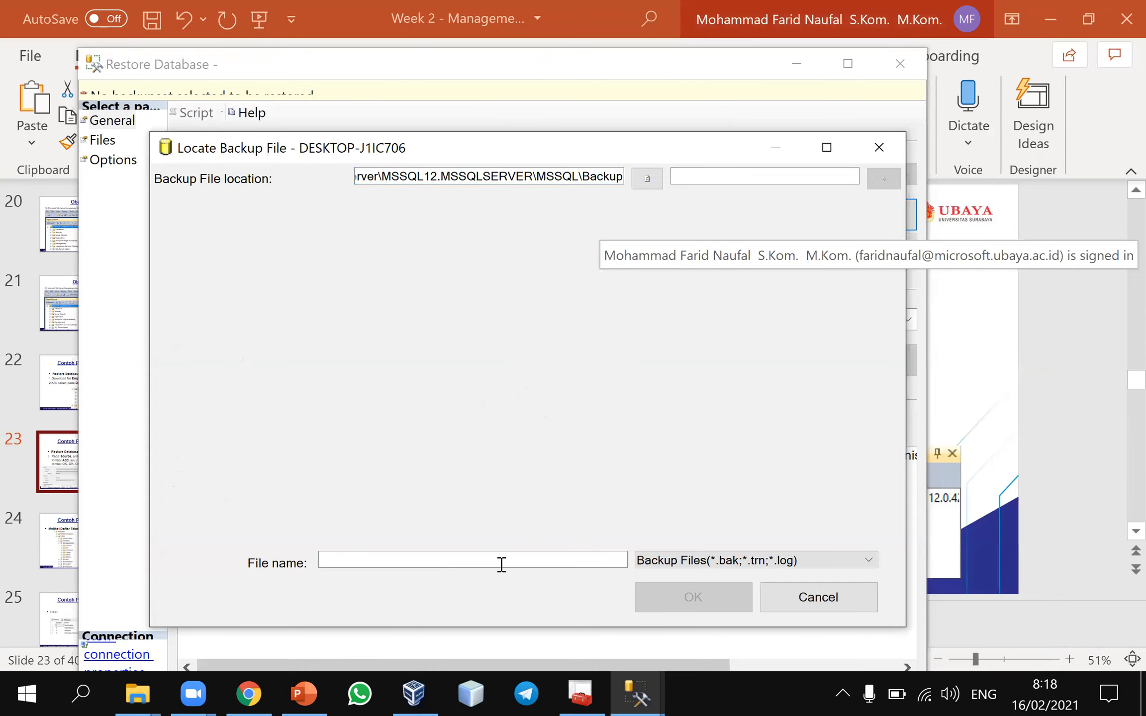
{"action": "type", "text": "Employee.bak"}
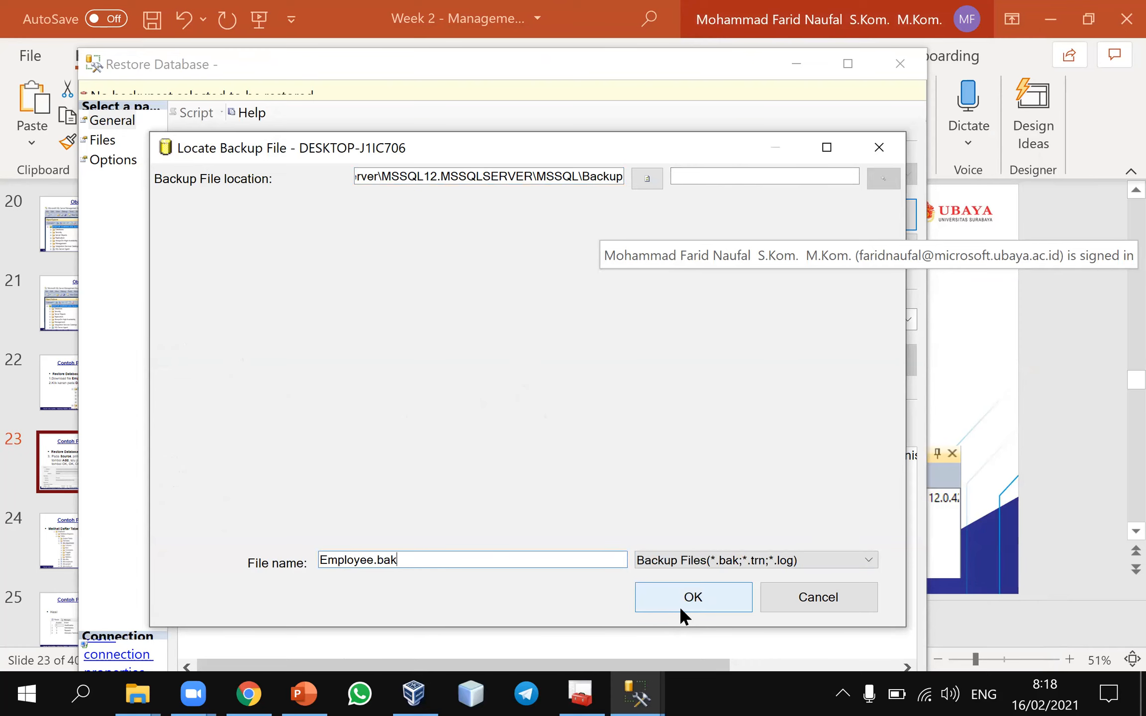
{"action": "left_click", "coordinate": [679, 607]}
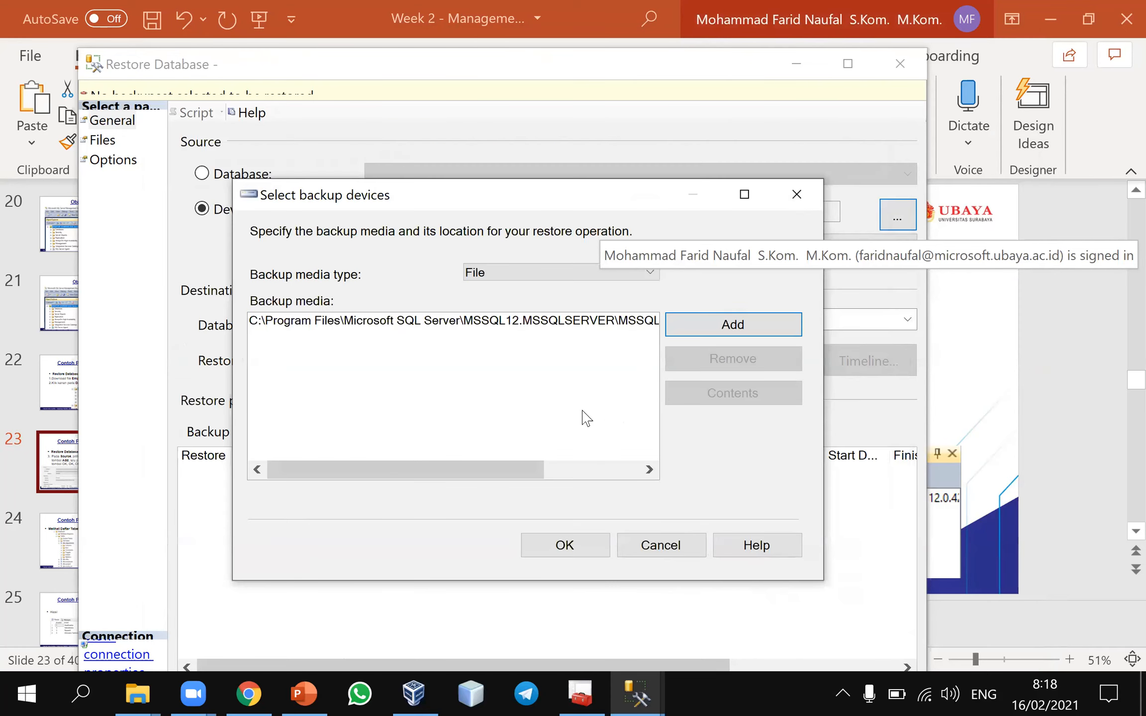
{"action": "left_click", "coordinate": [606, 550]}
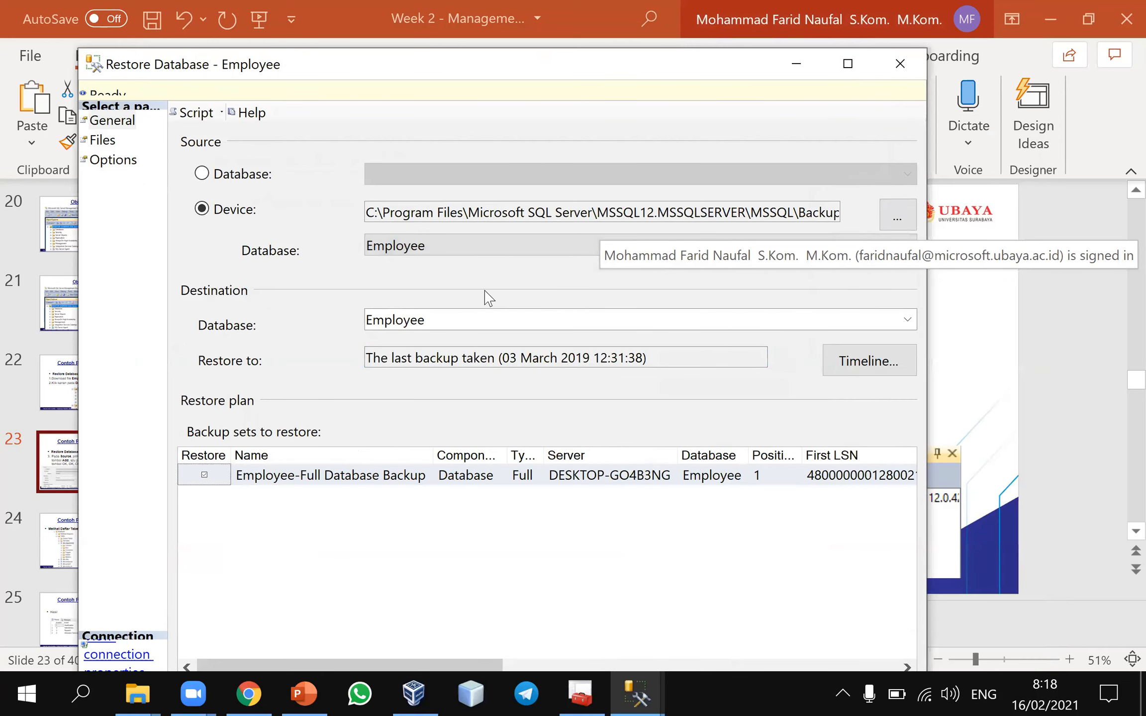
Choose Employee as the source database and compare the restore settings with slide 23 in PowerPoint
{"action": "left_click", "coordinate": [508, 245]}
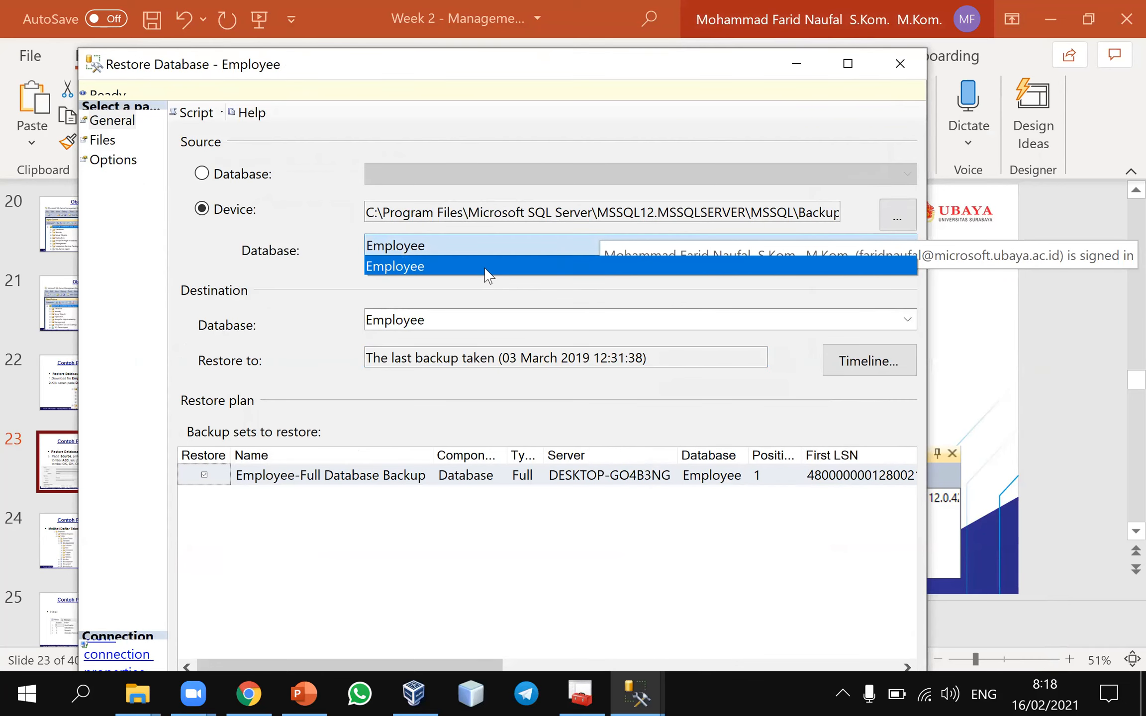
{"action": "left_click", "coordinate": [487, 267]}
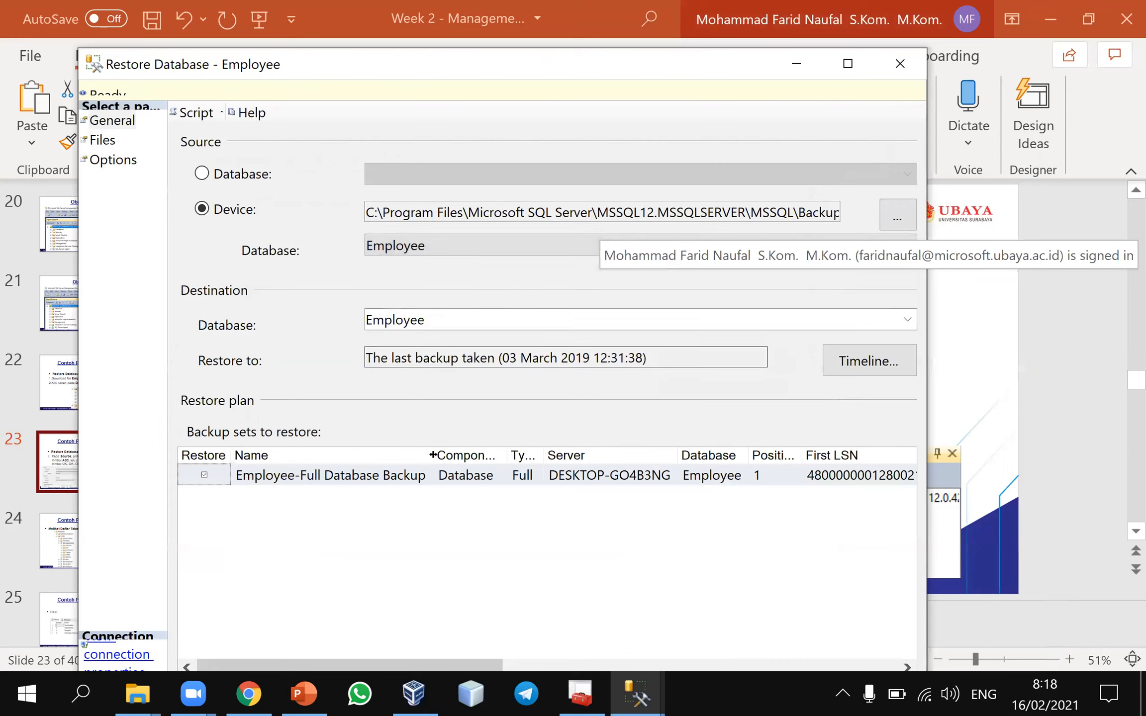
{"action": "left_click", "coordinate": [1033, 443]}
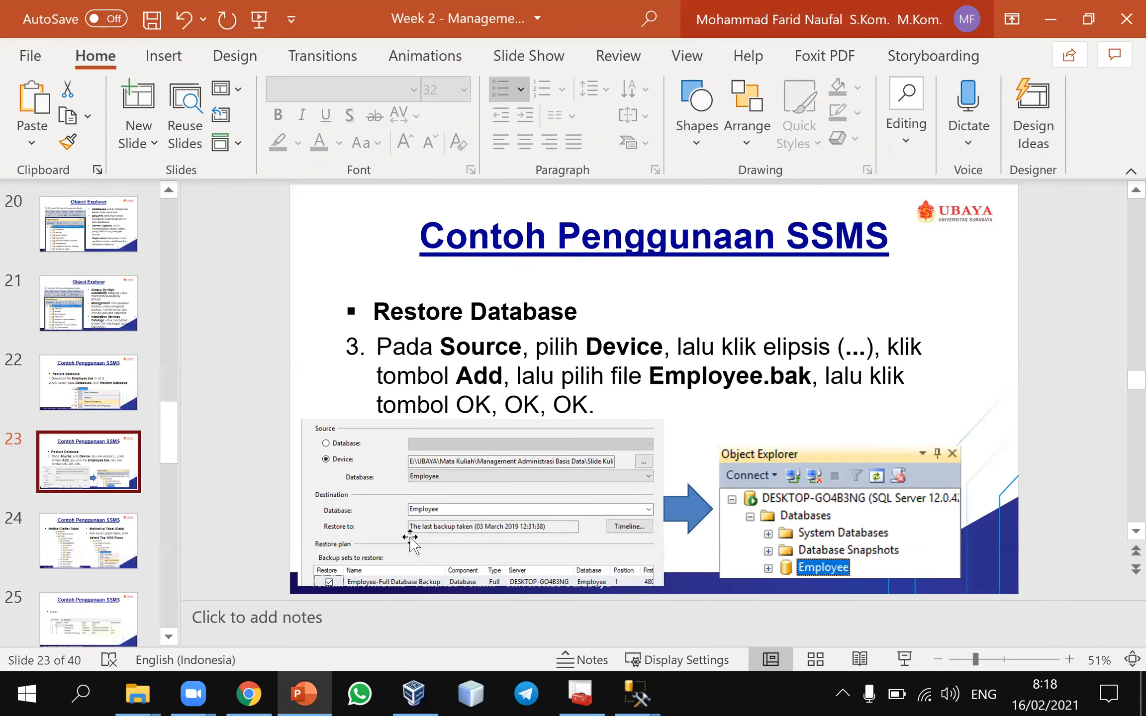
{"action": "left_click", "coordinate": [709, 608]}
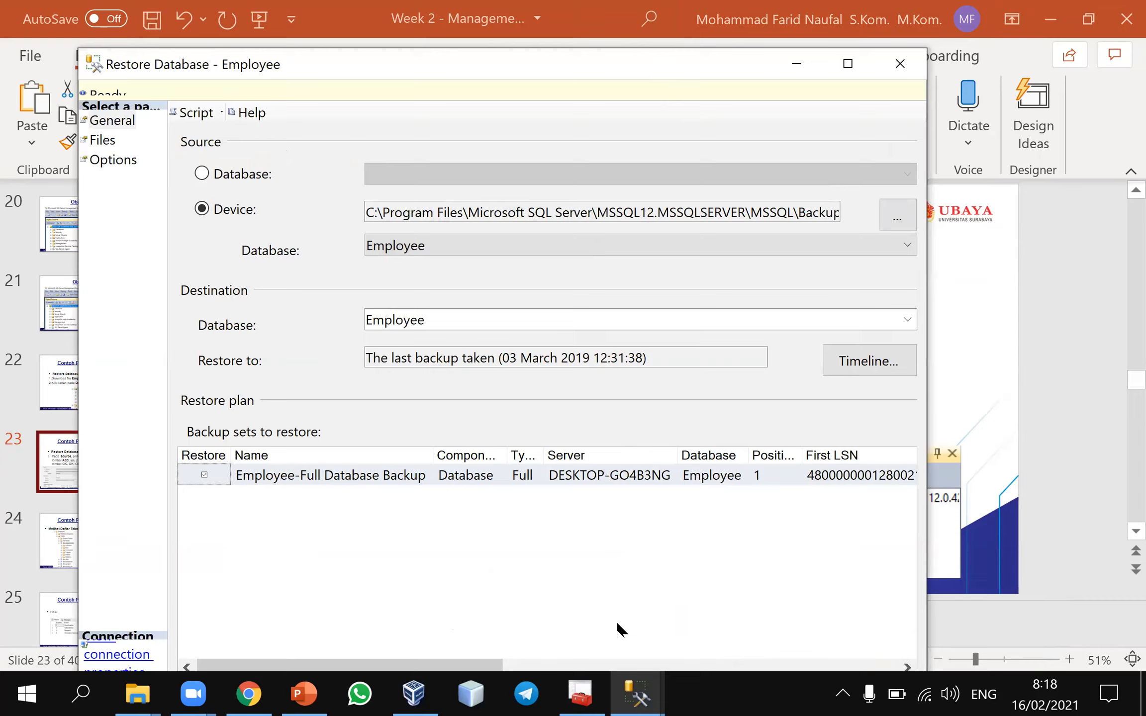
Verify the backup media in the maximized Restore Database dialog, and close the dialog without restoring
{"action": "key", "text": "super+Up"}
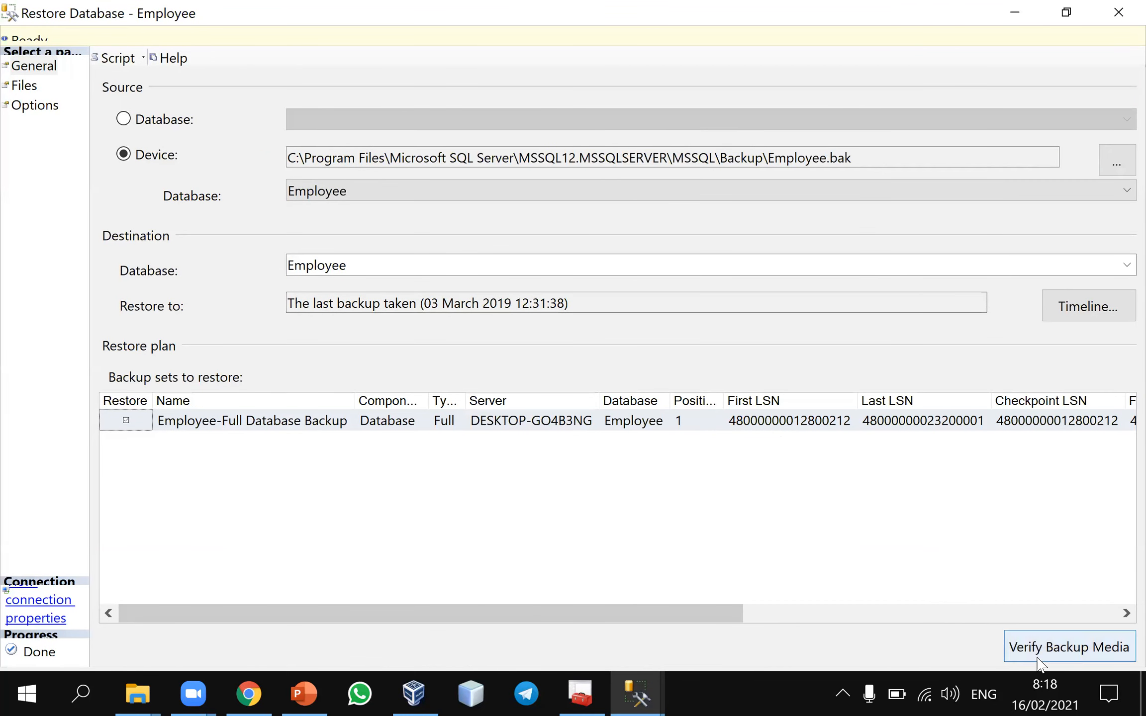
{"action": "left_click", "coordinate": [1084, 653]}
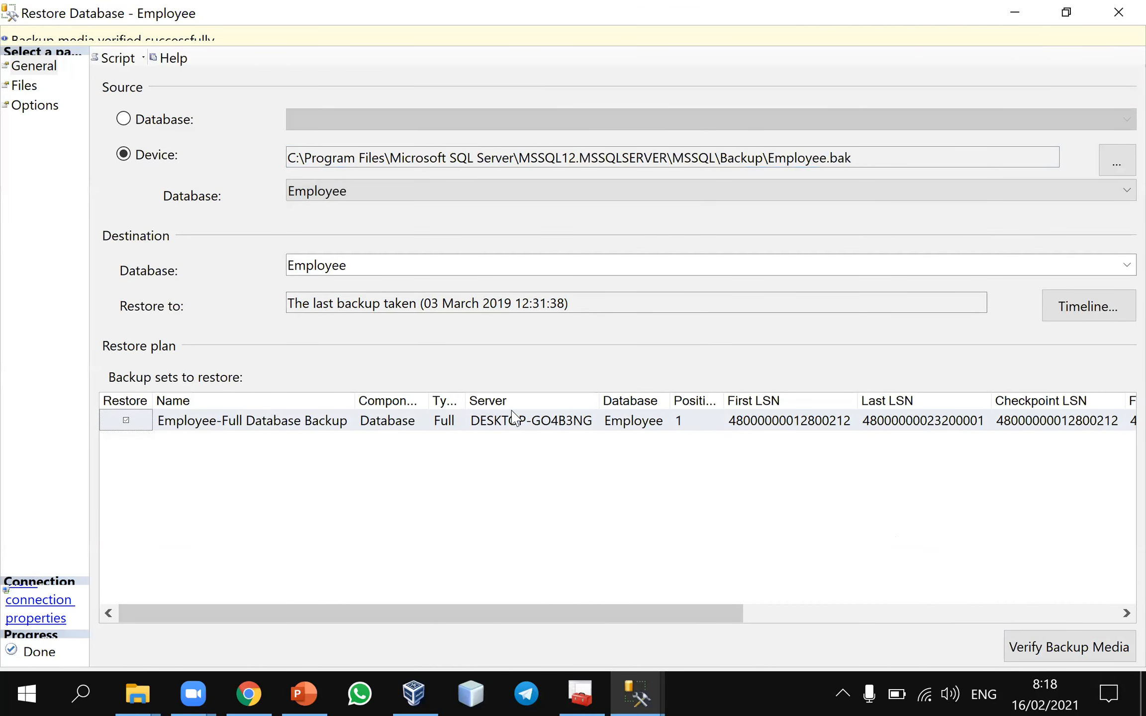
{"action": "left_click", "coordinate": [122, 427]}
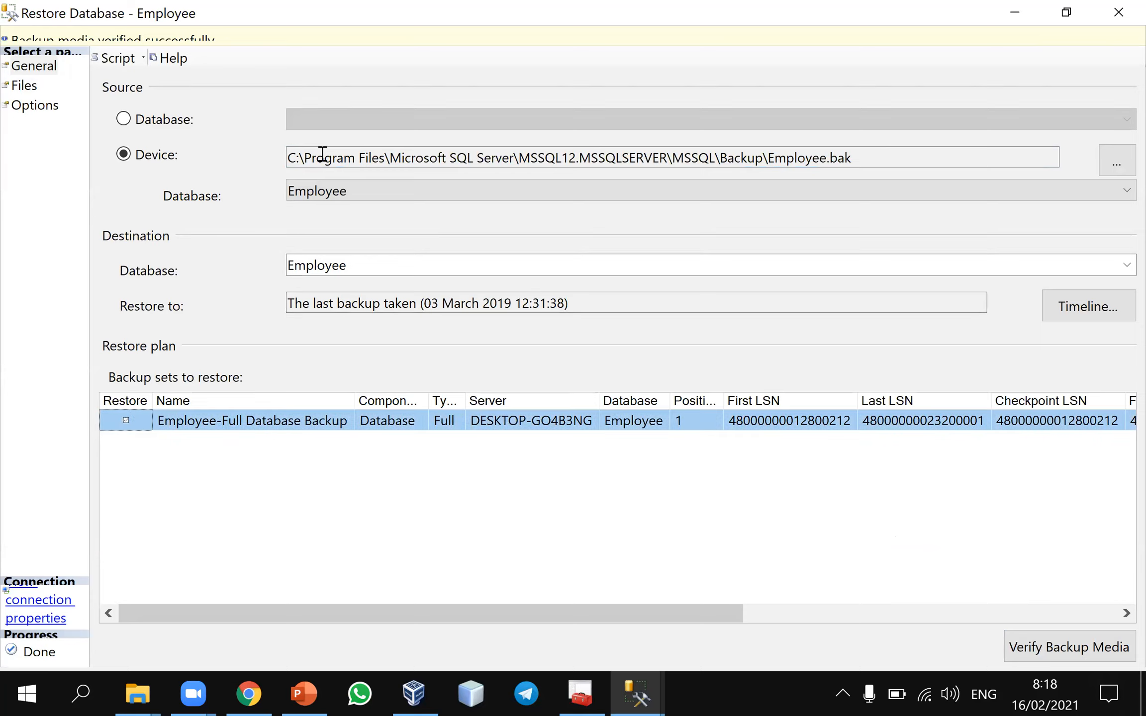
{"action": "left_click", "coordinate": [1066, 12]}
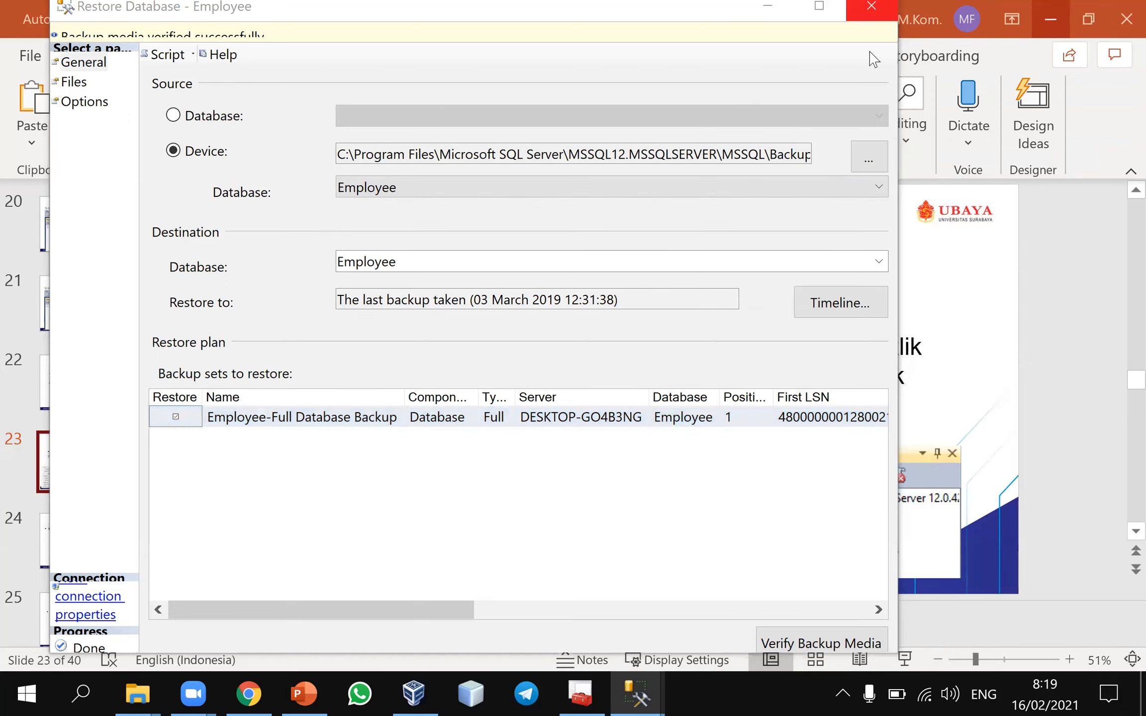
{"action": "left_click", "coordinate": [871, 6]}
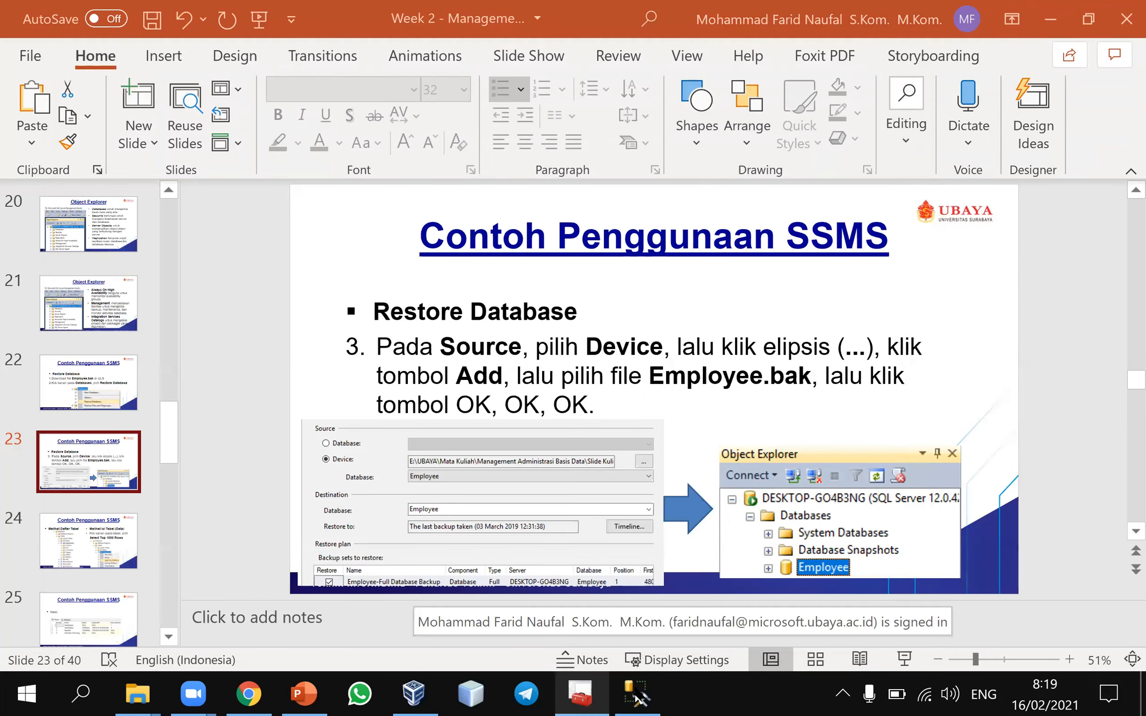
Switch to SQL Server Management Studio and refresh the Databases folder in Object Explorer
{"action": "key", "text": "alt+Tab"}
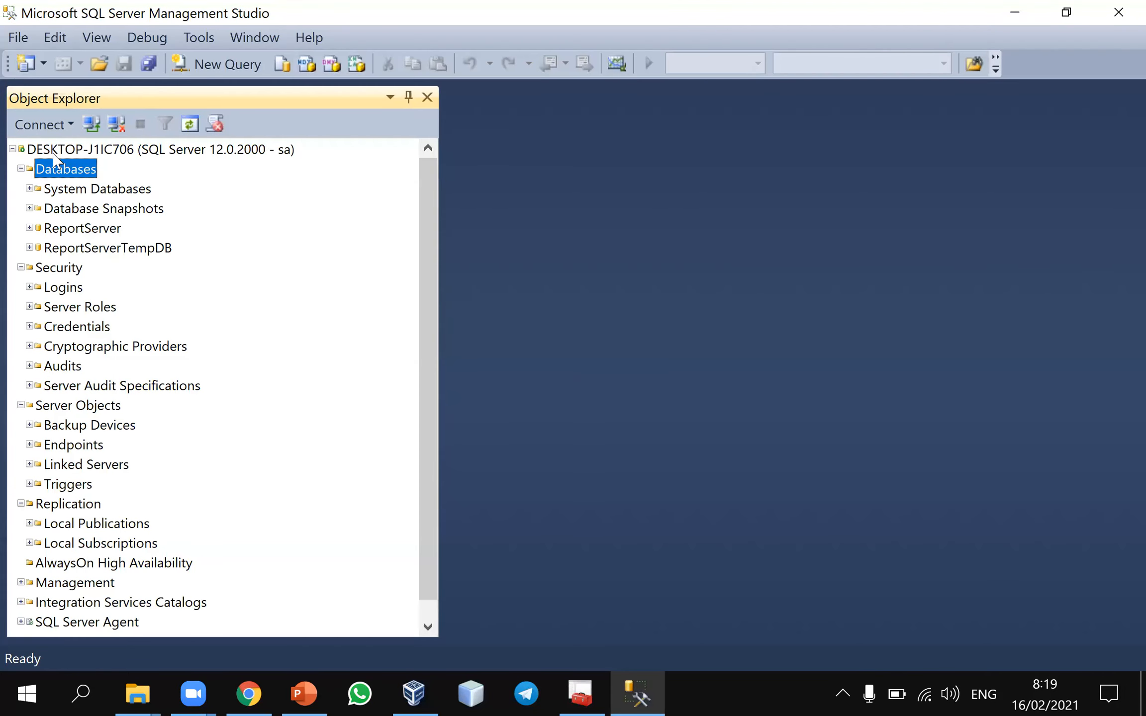
{"action": "right_click", "coordinate": [57, 171]}
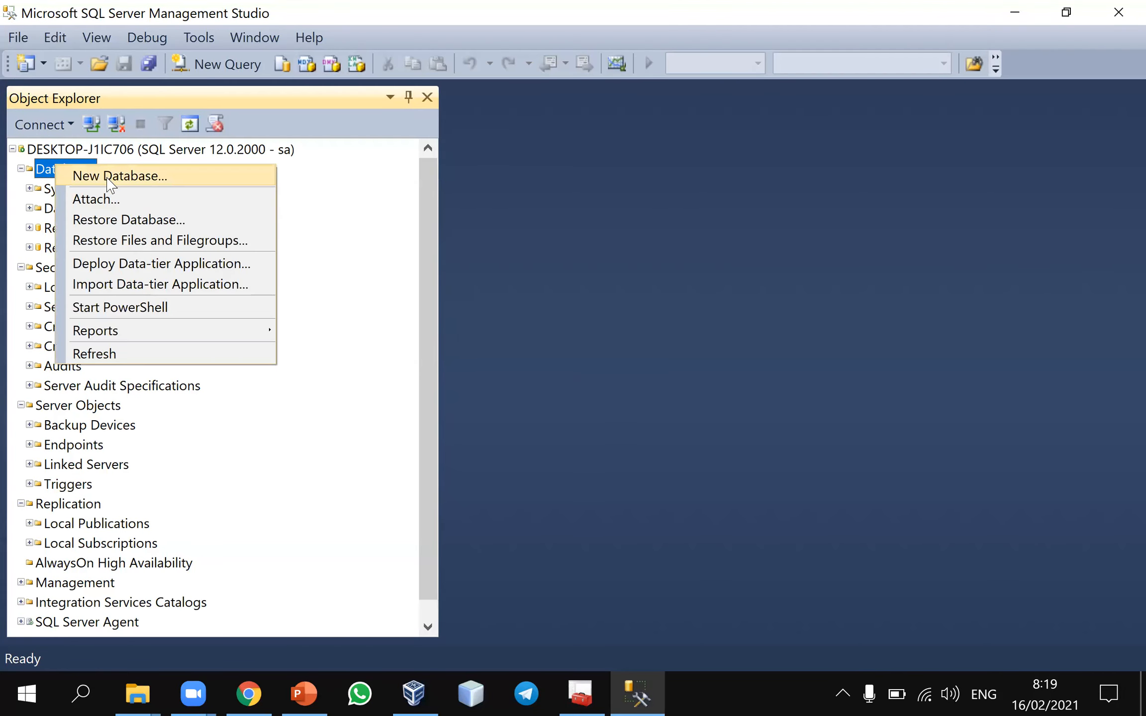
{"action": "left_click", "coordinate": [128, 354]}
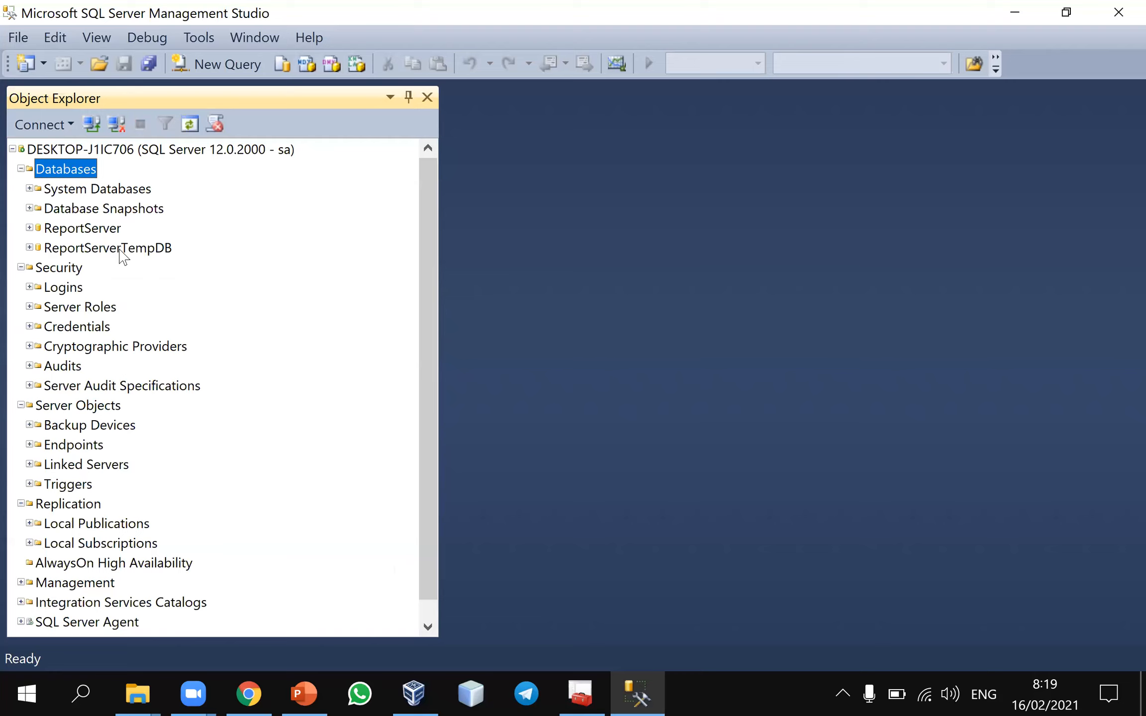
Start a new database restore from the Databases folder and set its source to Device
{"action": "right_click", "coordinate": [71, 174]}
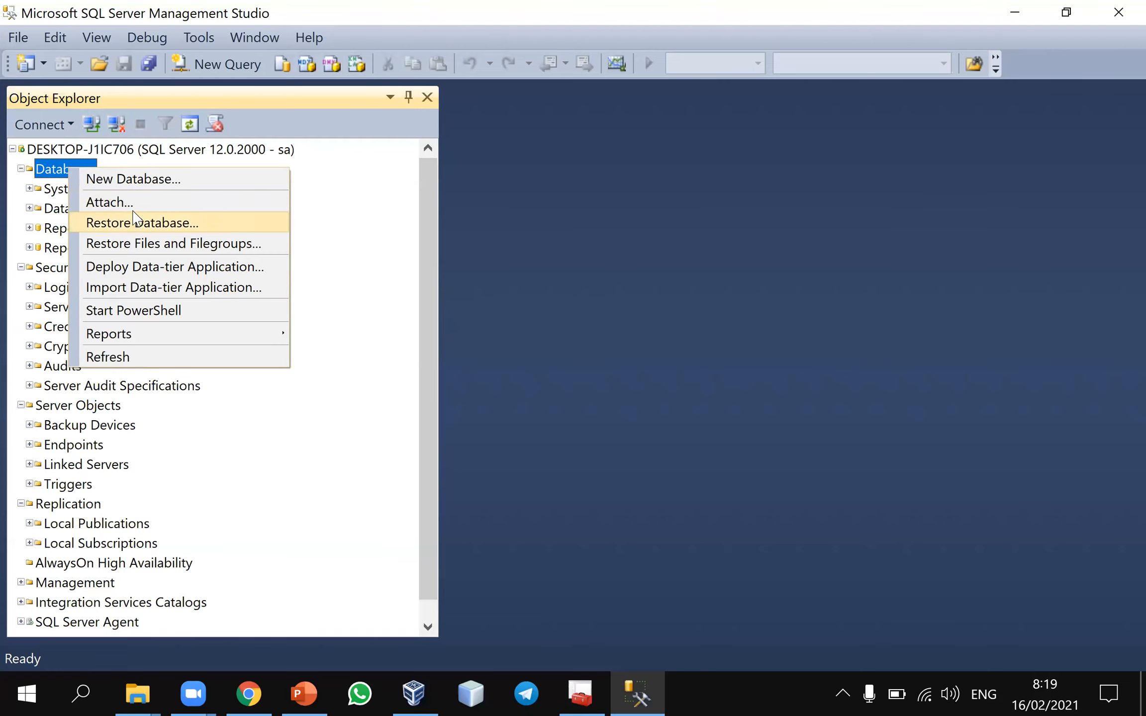
{"action": "left_click", "coordinate": [169, 225]}
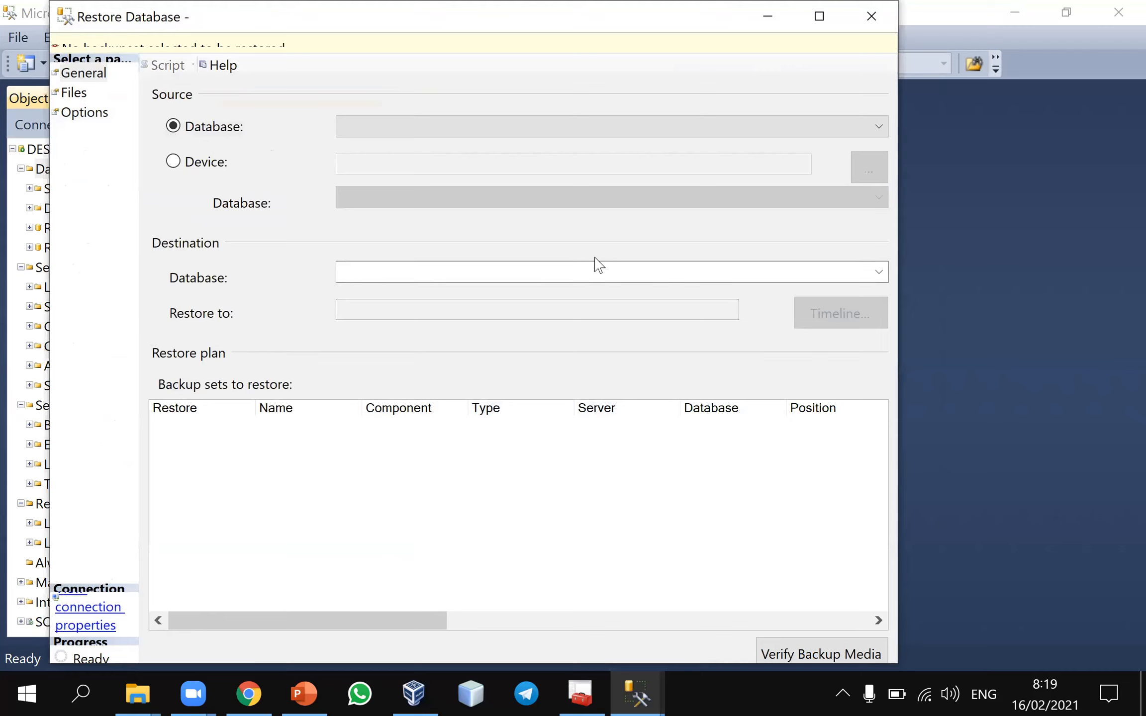
{"action": "left_click", "coordinate": [193, 160]}
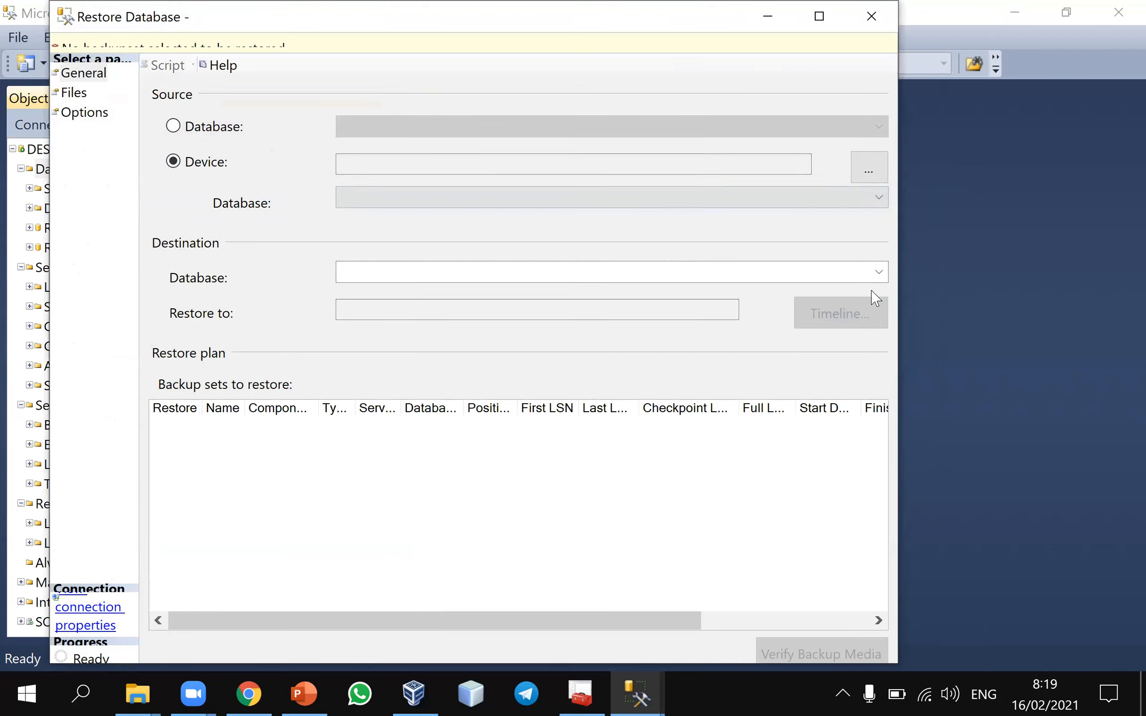
Add Employee.bak from the default Backup folder as the restore's backup device, confirm it, and maximize the Restore Database dialog
{"action": "left_click", "coordinate": [868, 170]}
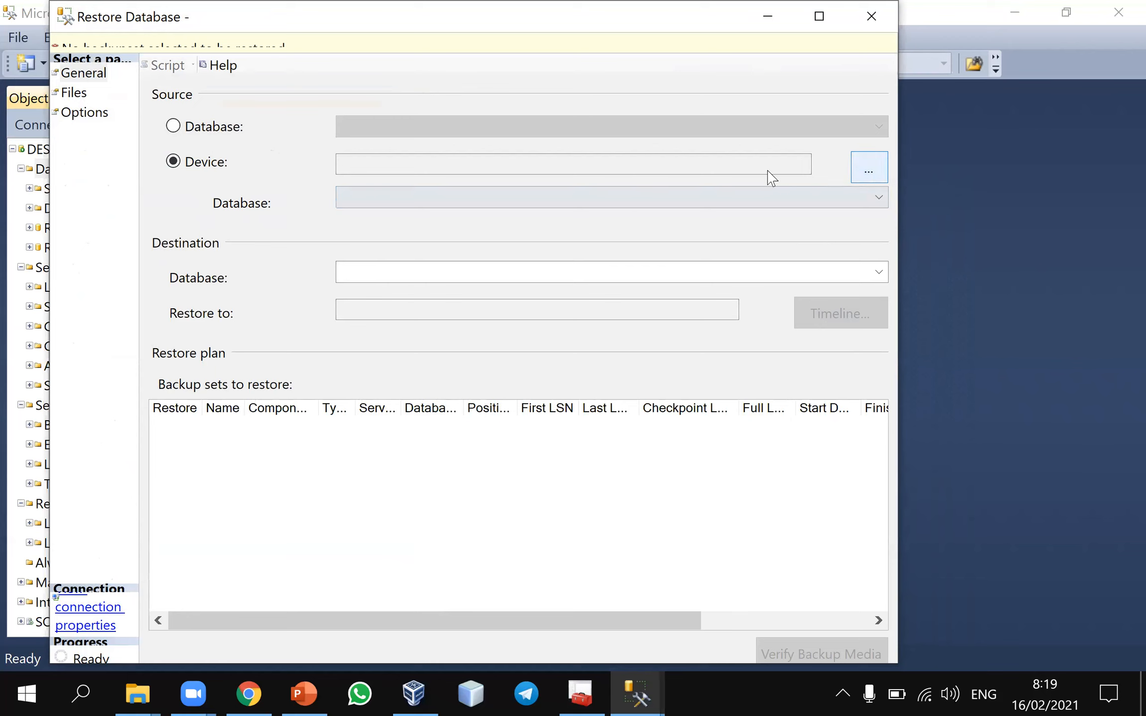
{"action": "left_click", "coordinate": [638, 285]}
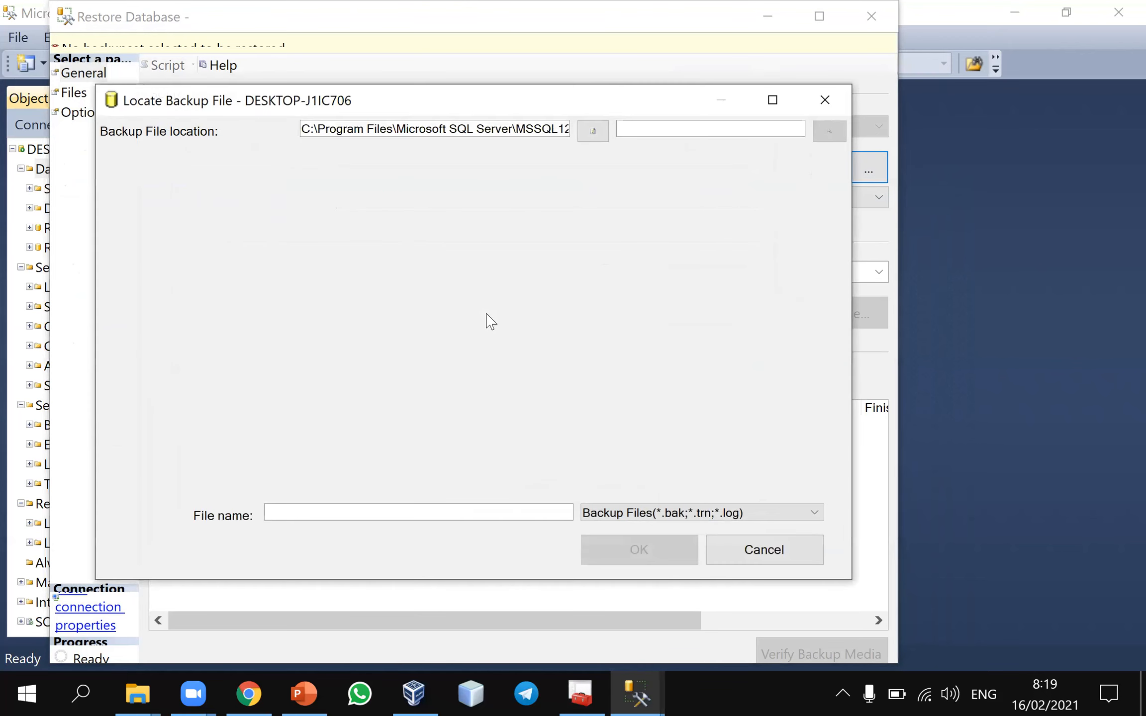
{"action": "left_click", "coordinate": [365, 510]}
{"action": "type", "text": "E"}
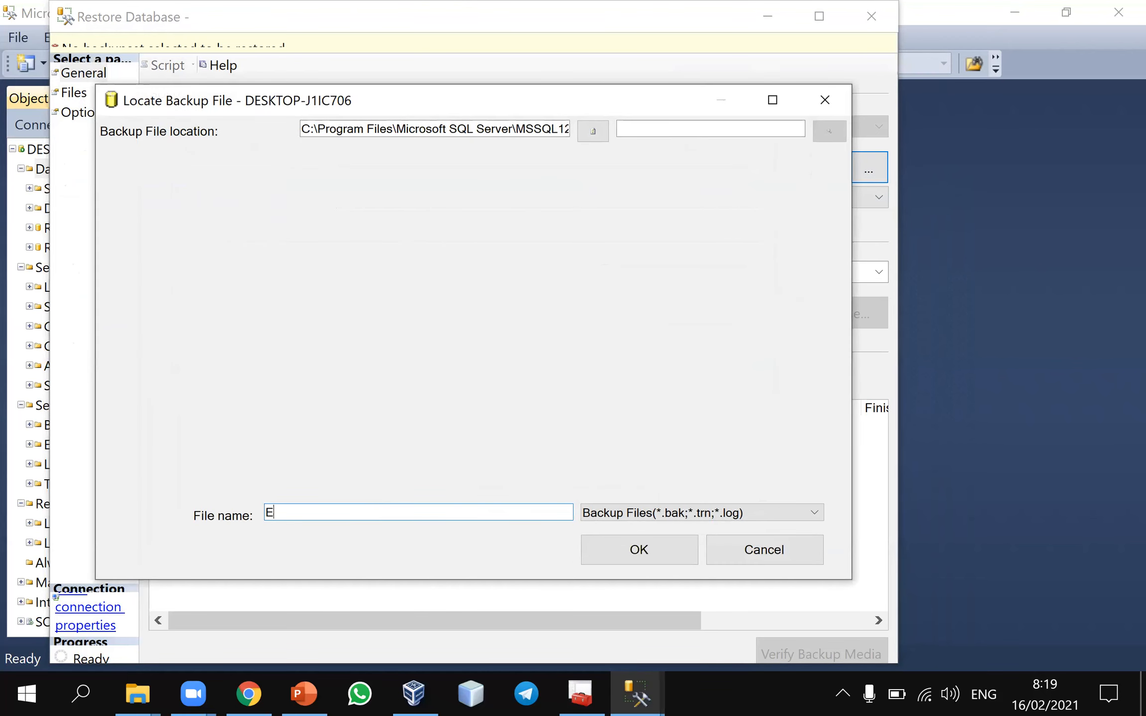
{"action": "type", "text": "mployee.bak"}
{"action": "left_click", "coordinate": [608, 552]}
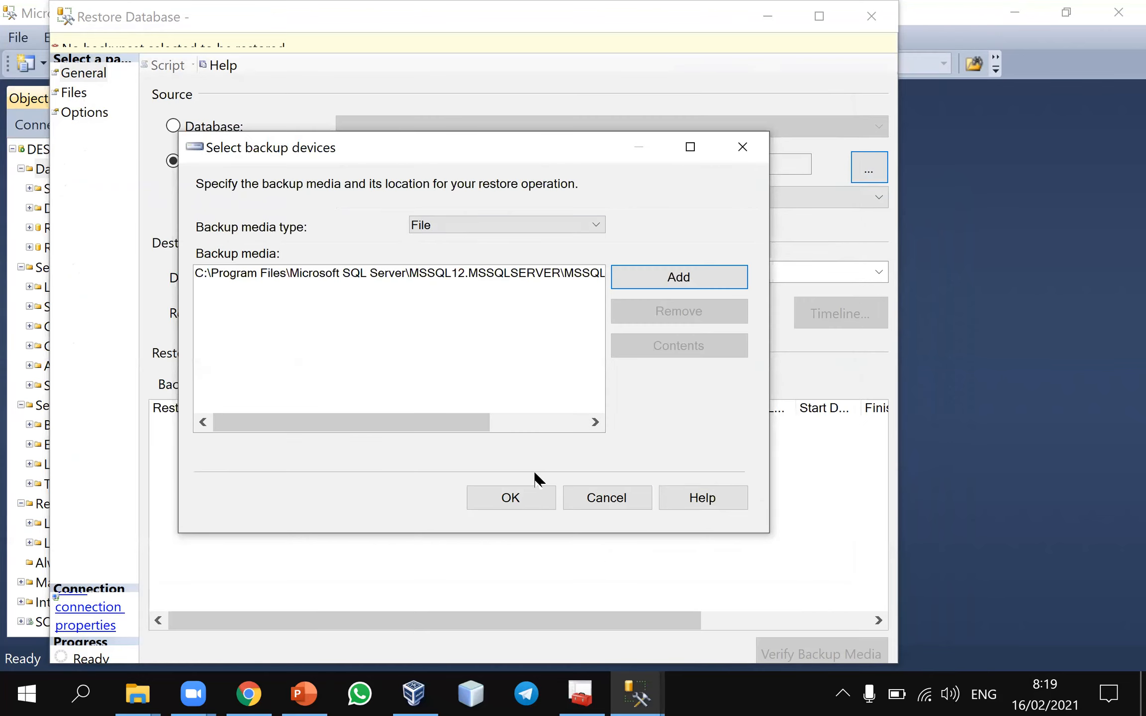
{"action": "left_click", "coordinate": [528, 504]}
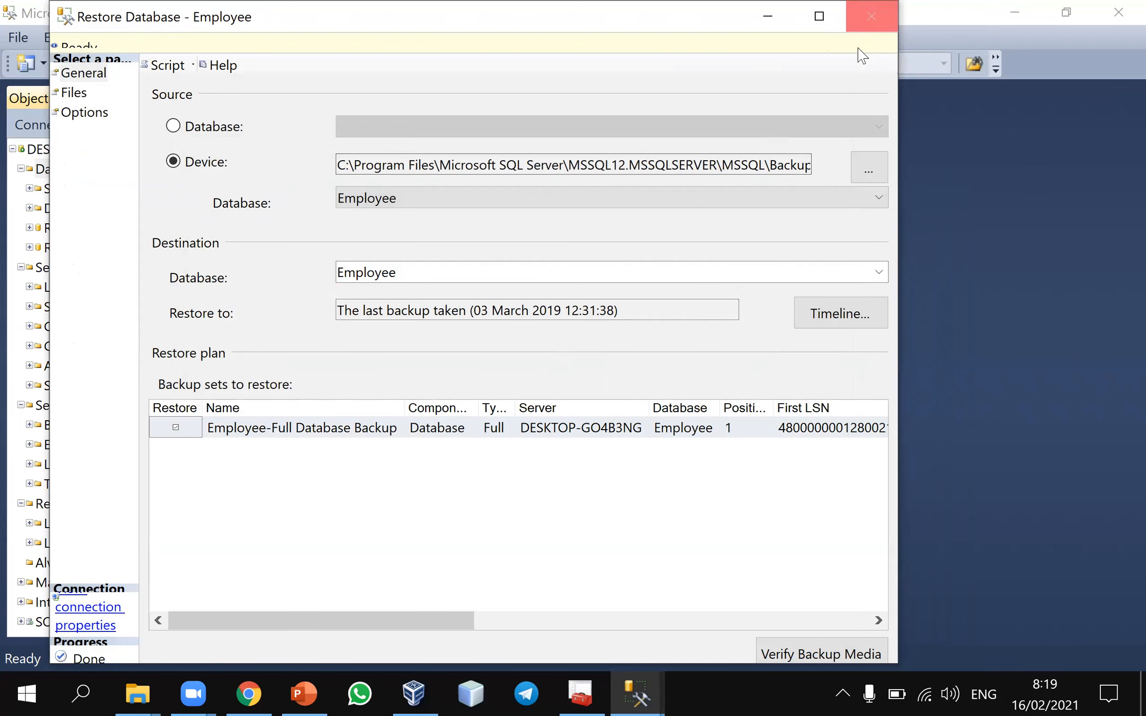
{"action": "left_click", "coordinate": [819, 16]}
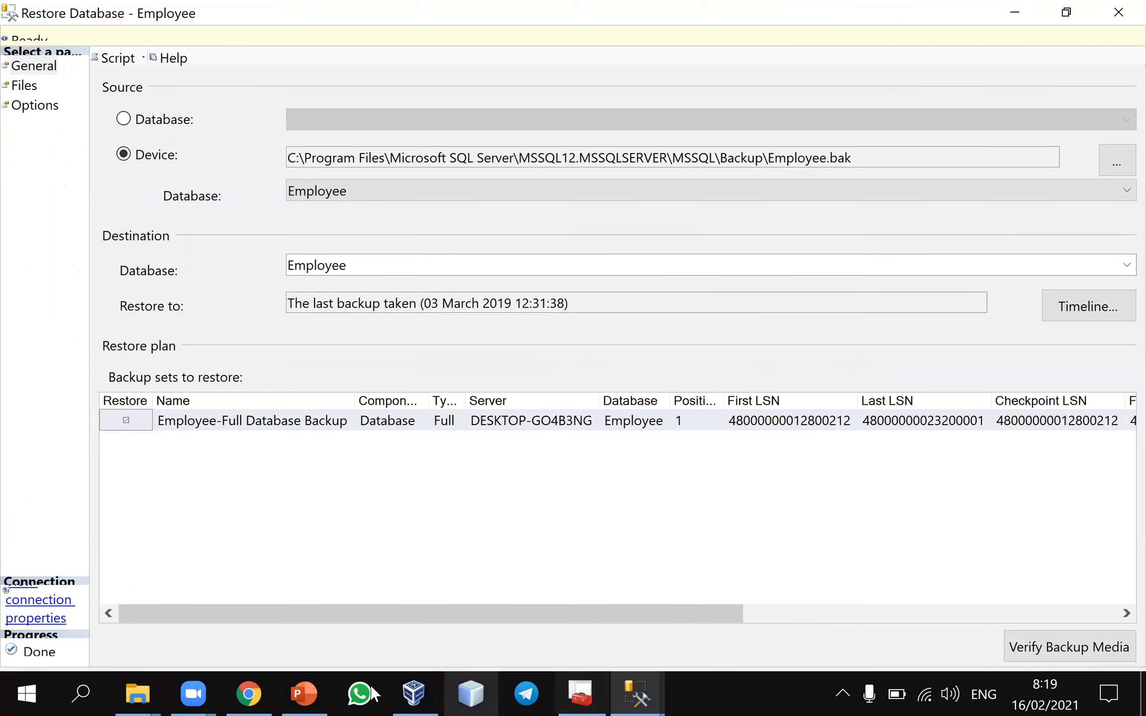
Switch to PowerPoint and review the restore instructions on slides 22 and 23 and the table-viewing instructions on slide 24
{"action": "left_click", "coordinate": [304, 694]}
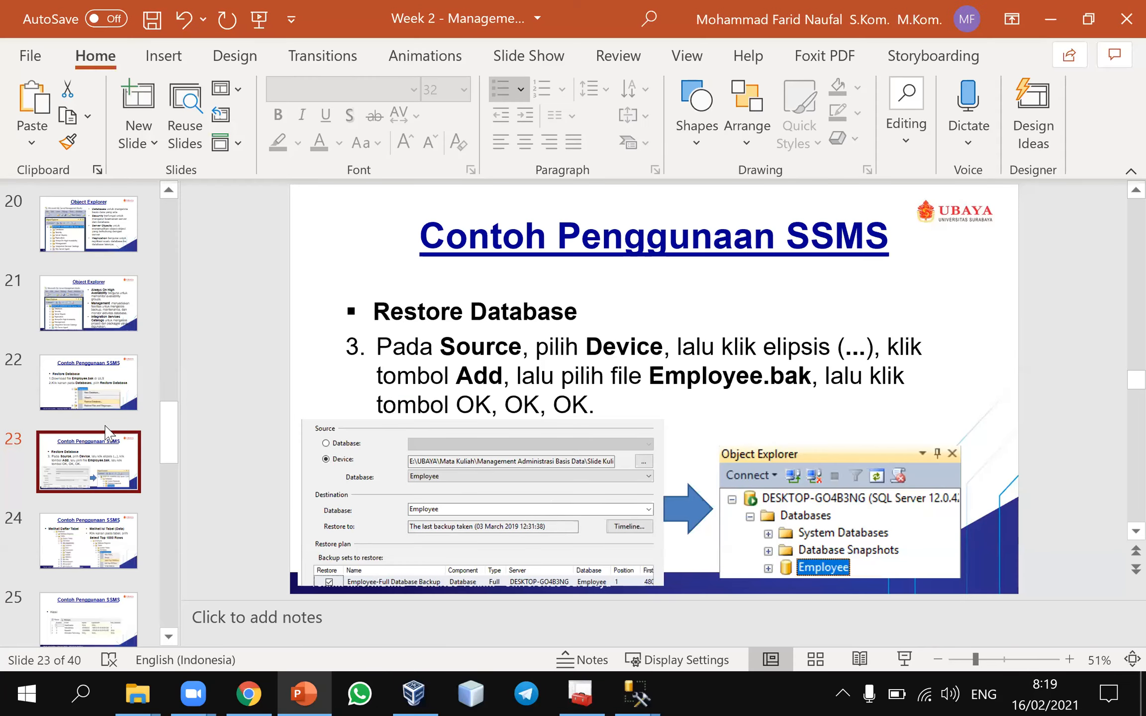
{"action": "key", "text": "Up"}
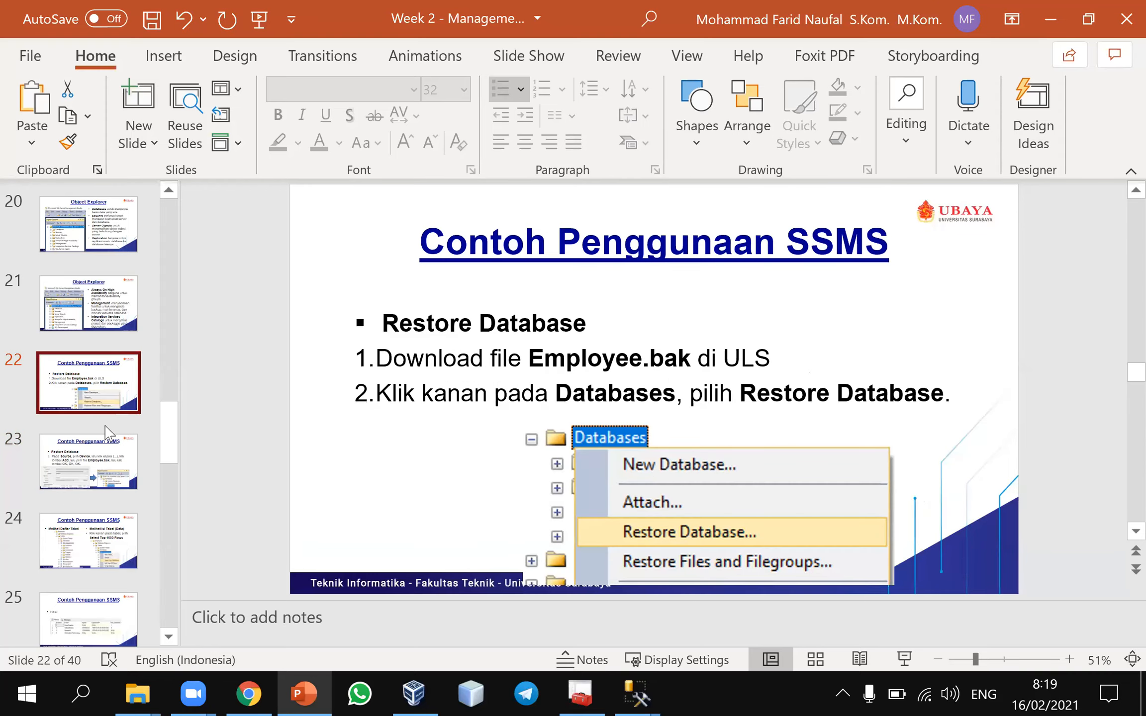
{"action": "key", "text": "Up"}
{"action": "left_click", "coordinate": [106, 432]}
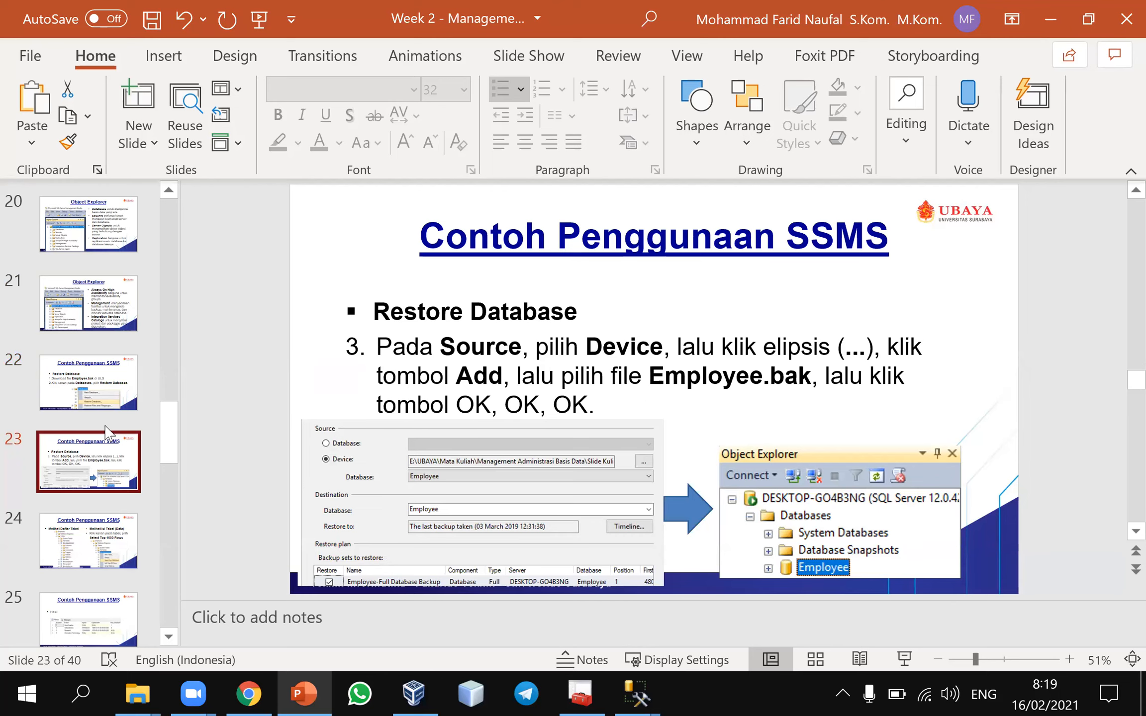
{"action": "key", "text": "Down"}
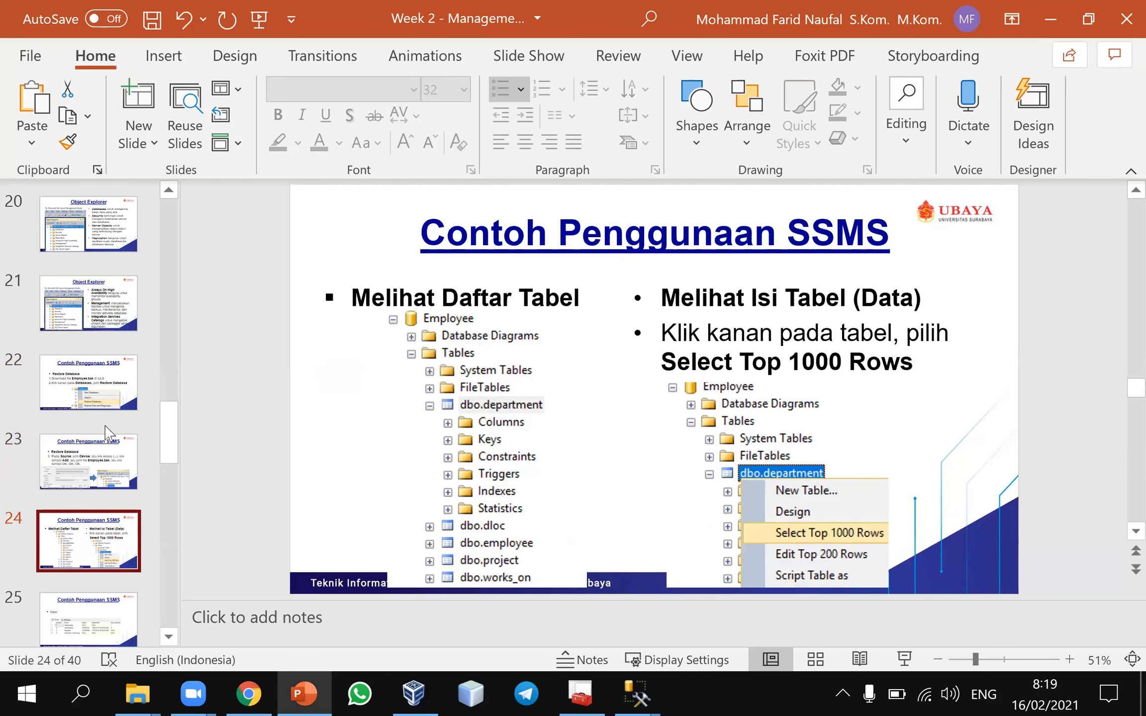
Return to the Restore Database dialog, examine the remaining details of the Employee backup set, and verify the backup media
{"action": "mouse_move", "coordinate": [639, 696]}
{"action": "left_click", "coordinate": [755, 620]}
{"action": "left_click_drag", "start_coordinate": [1117, 615], "coordinate": [1116, 616]}
{"action": "left_click_drag", "start_coordinate": [858, 612], "coordinate": [1117, 587]}
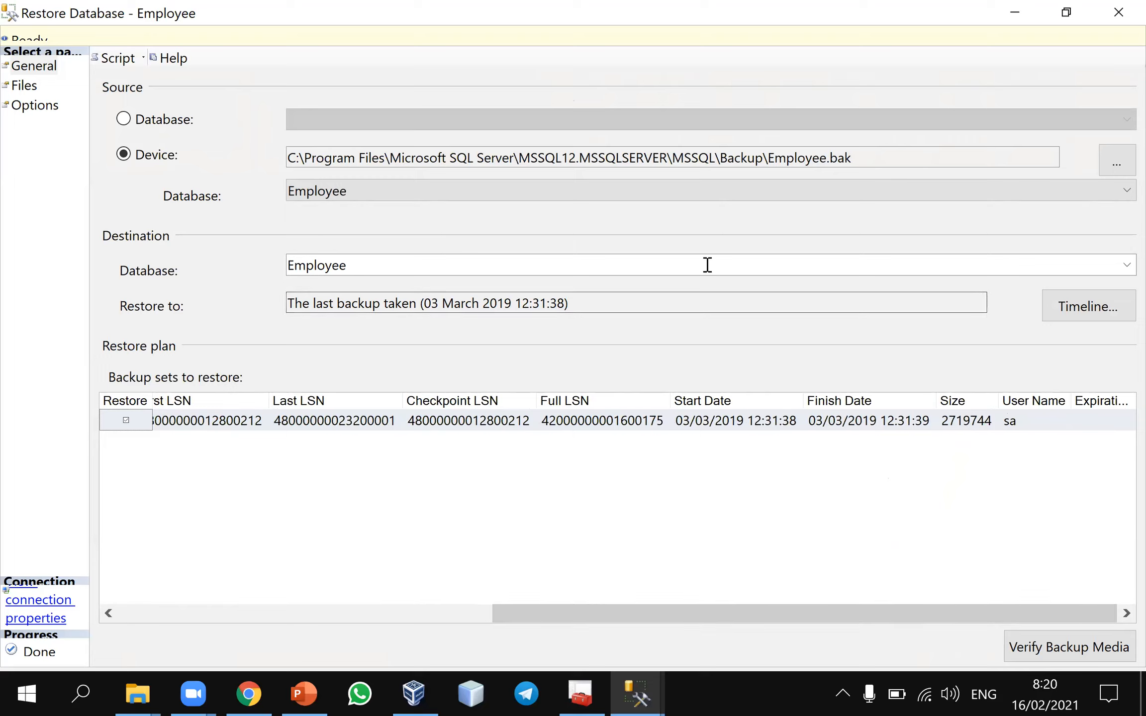
{"action": "left_click", "coordinate": [1056, 644]}
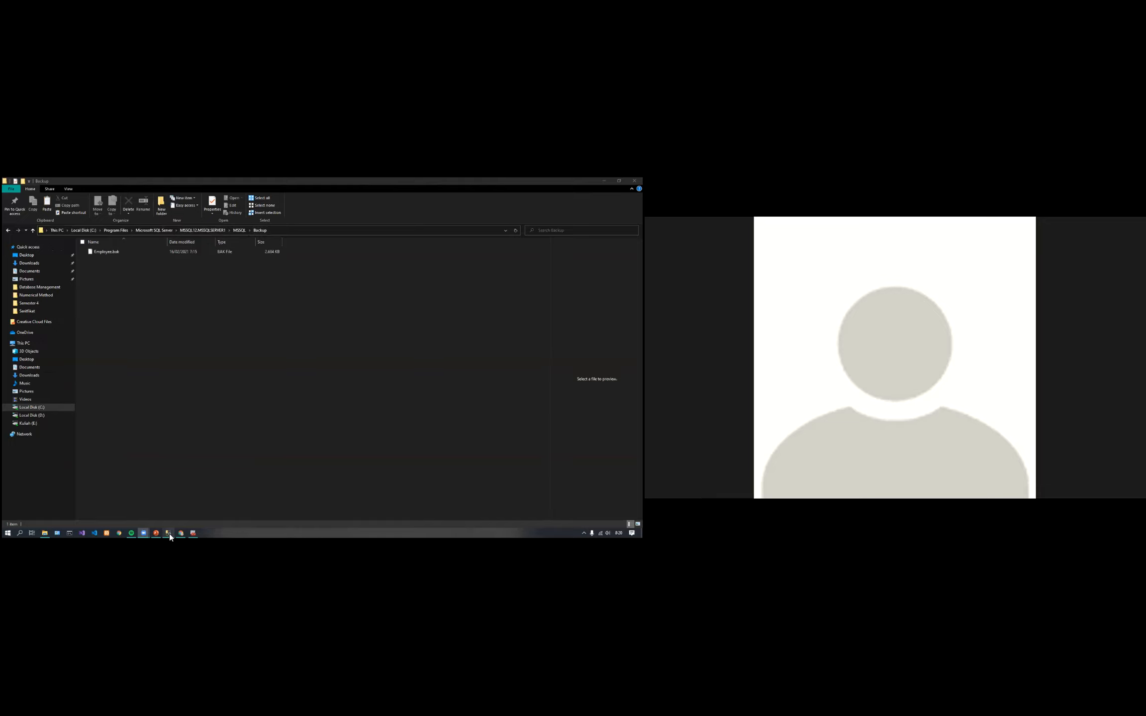
Switch to SQL Server Management Studio, set up a device restore from Employee.bak on the MSSQLSERVER1 instance, and cancel it
{"action": "mouse_move", "coordinate": [169, 533]}
{"action": "left_click", "coordinate": [169, 501]}
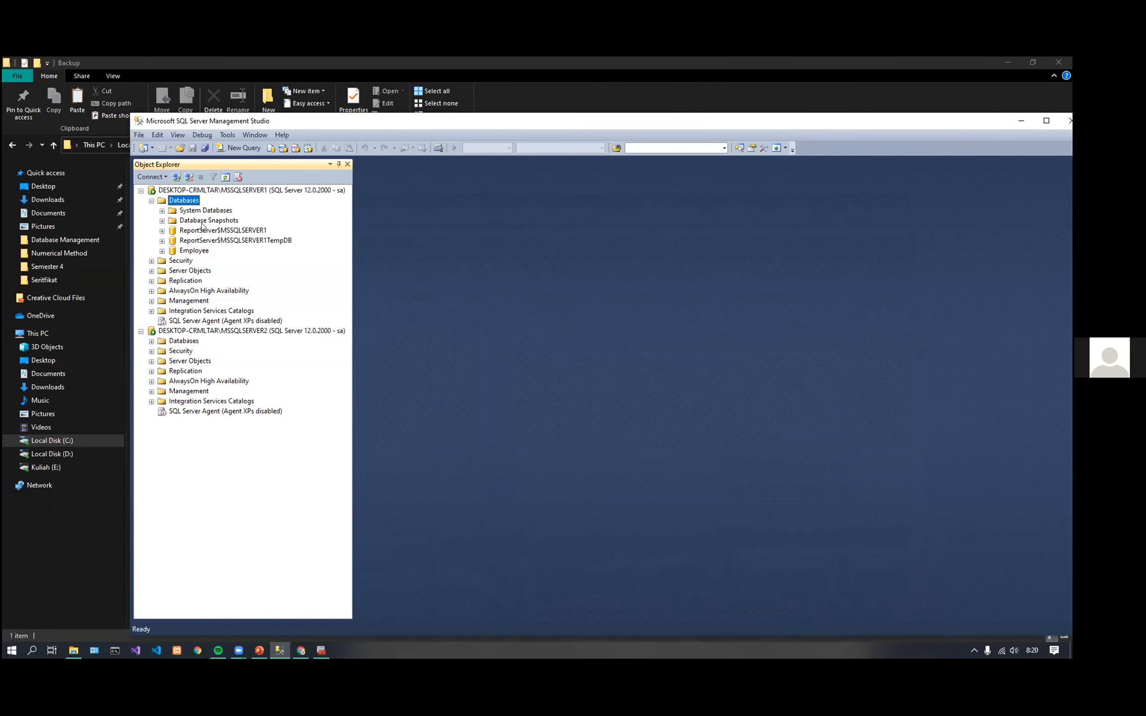
{"action": "right_click", "coordinate": [182, 199]}
{"action": "left_click", "coordinate": [218, 234]}
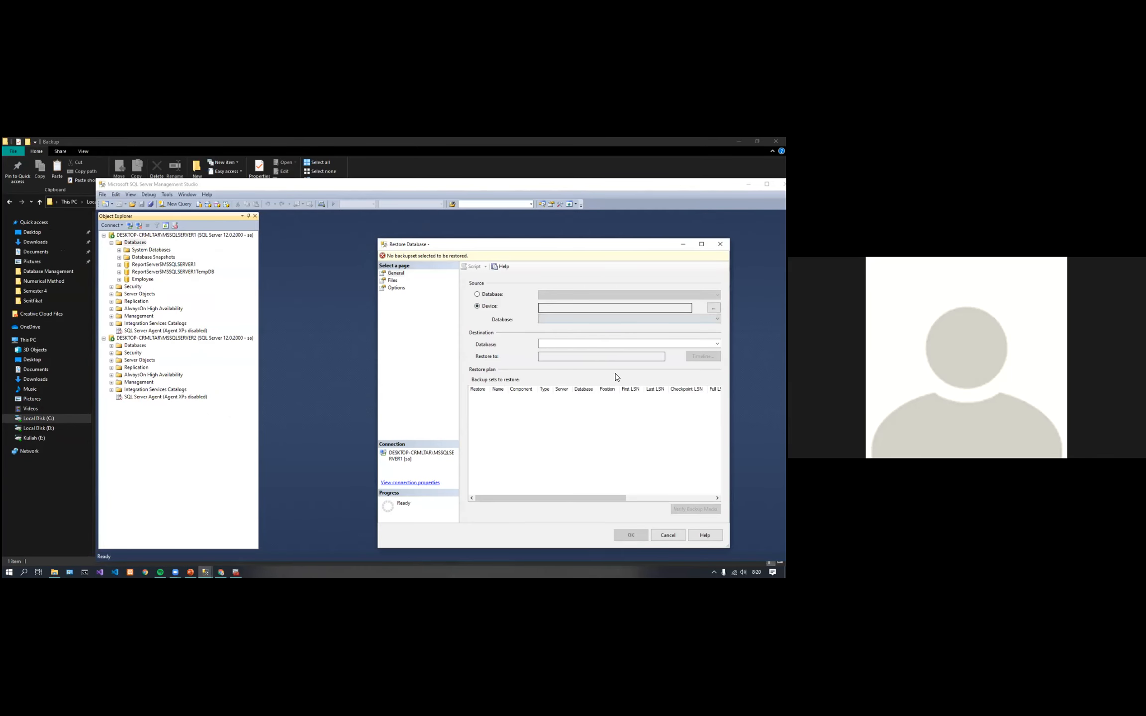
{"action": "left_click", "coordinate": [623, 373]}
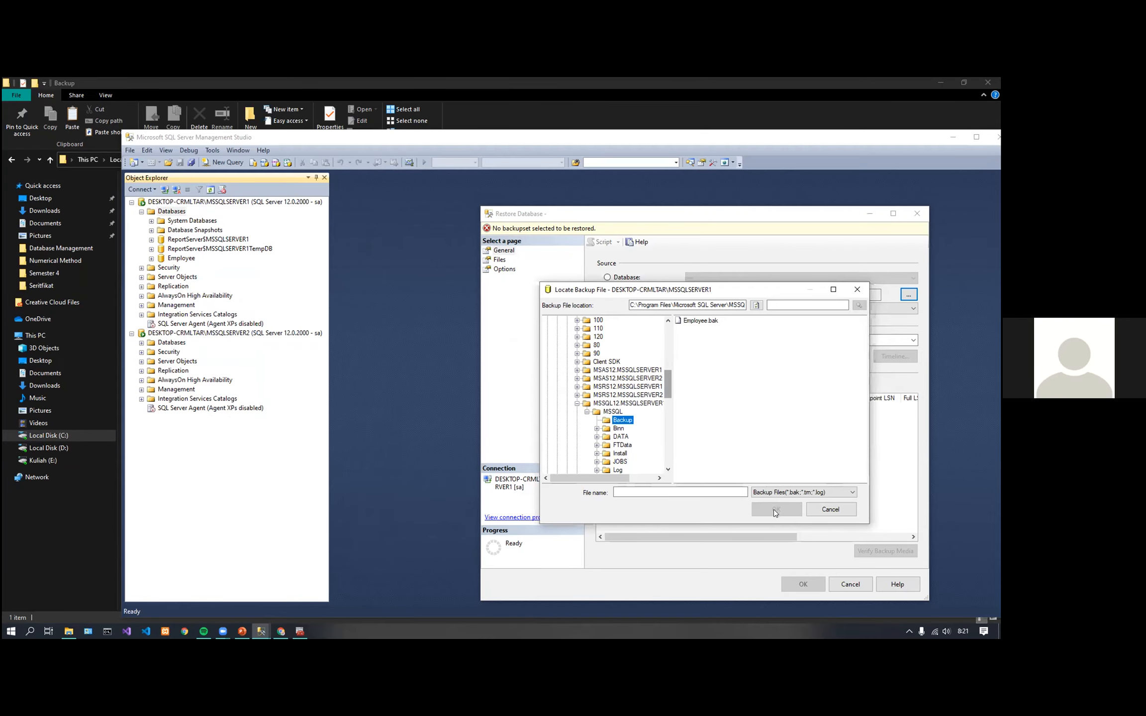
{"action": "left_click", "coordinate": [550, 328]}
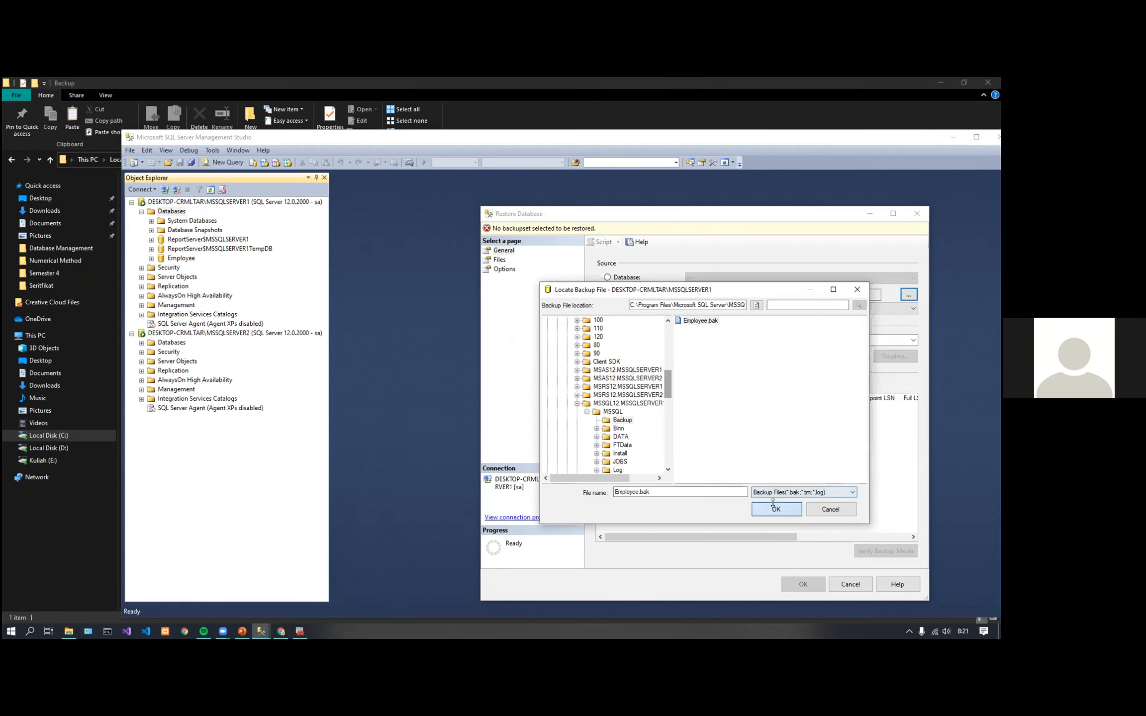
{"action": "left_click", "coordinate": [610, 476]}
{"action": "left_click", "coordinate": [722, 481]}
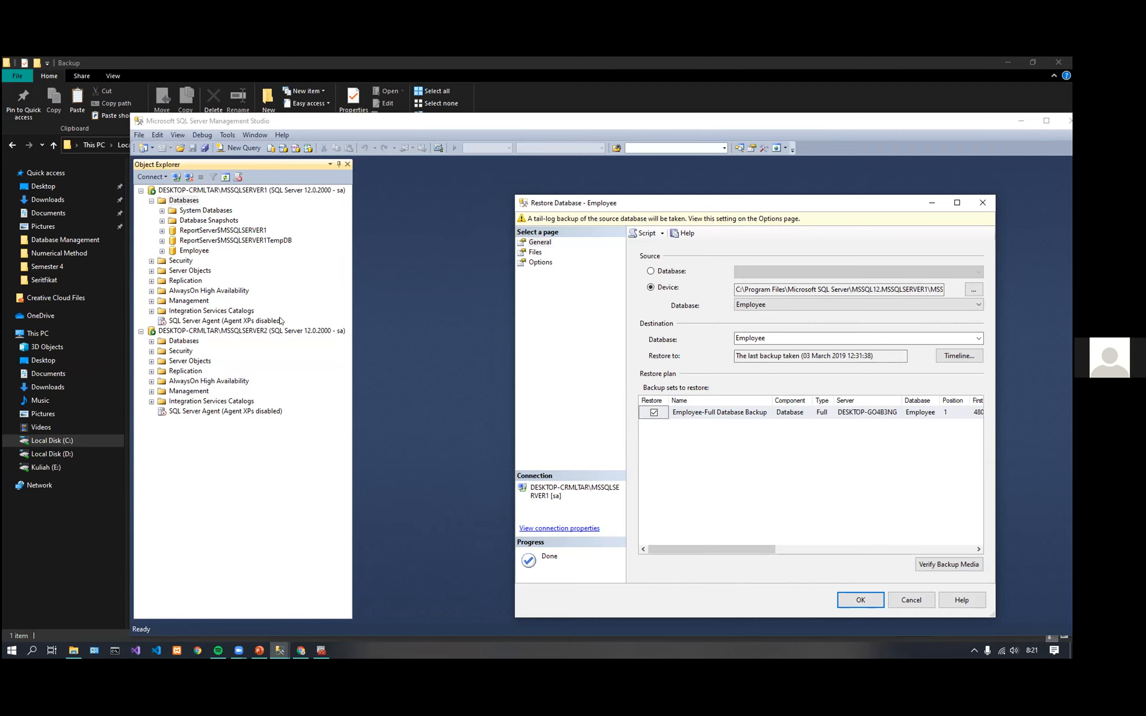
{"action": "left_click", "coordinate": [911, 600]}
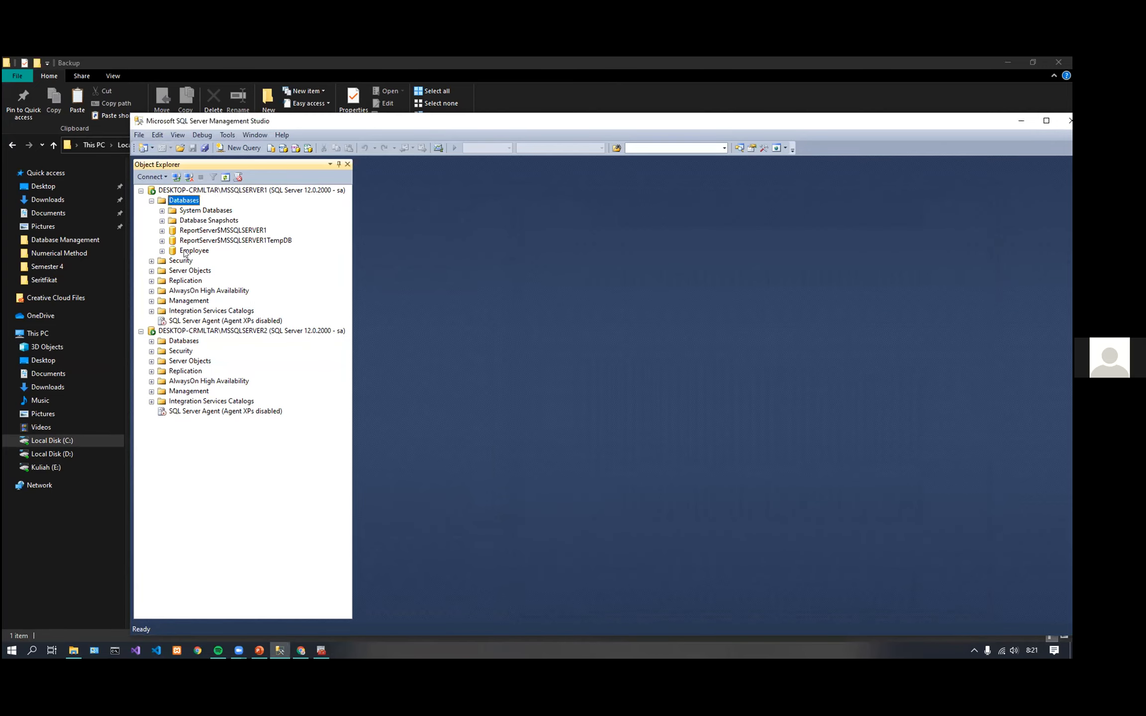
Expand the Employee database under the MSSQLSERVER1 instance in Object Explorer
{"action": "left_click", "coordinate": [167, 252]}
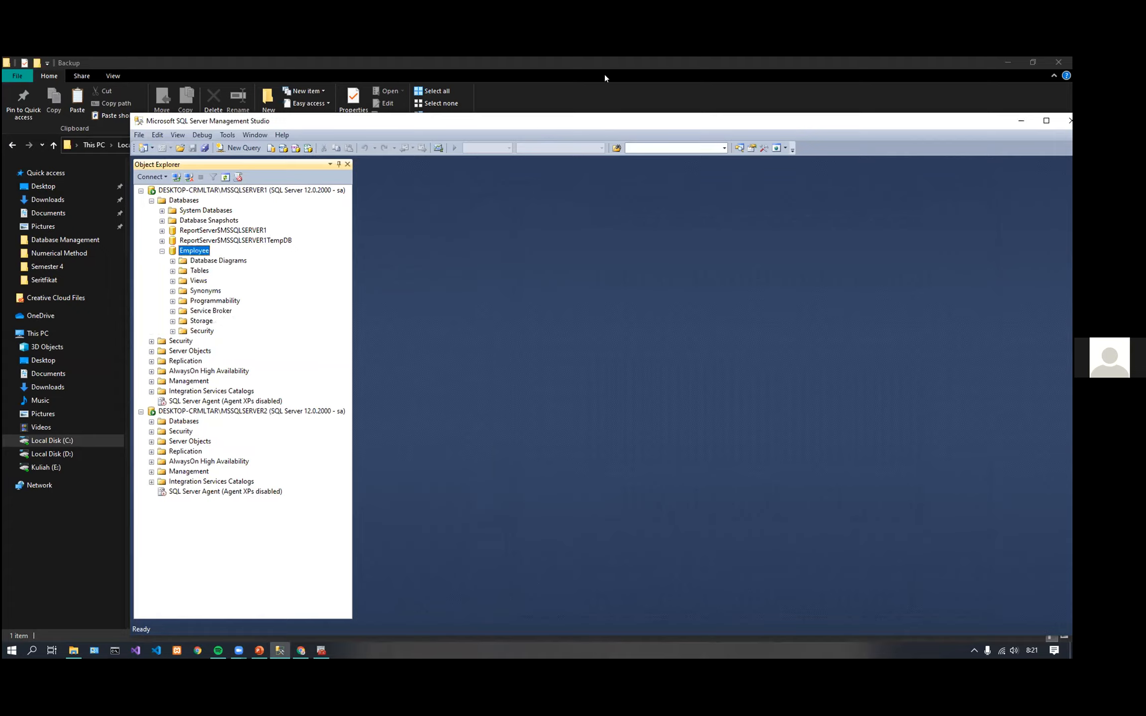
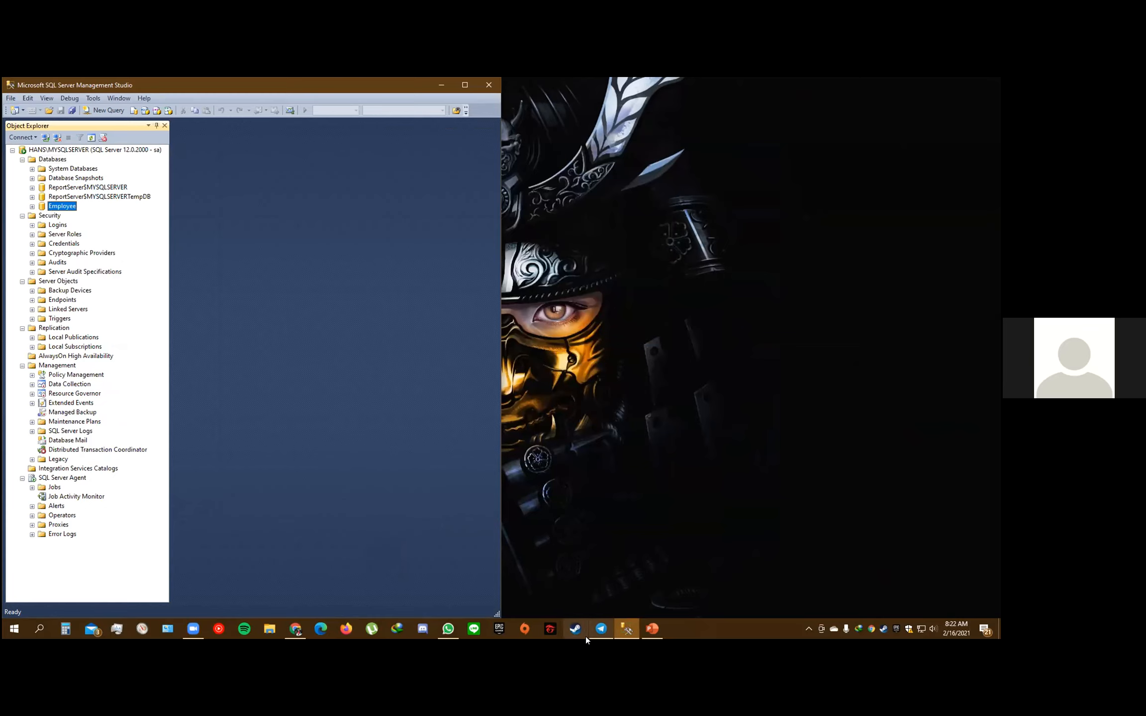
{"action": "left_click", "coordinate": [194, 629]}
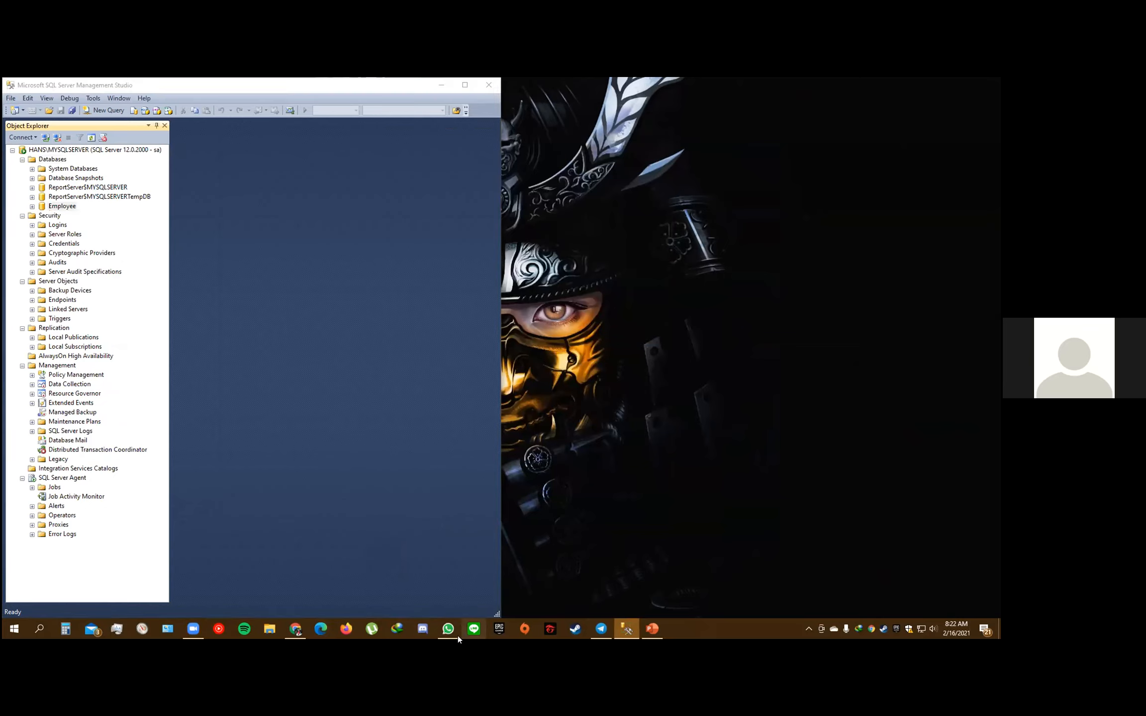
{"action": "mouse_move", "coordinate": [626, 630]}
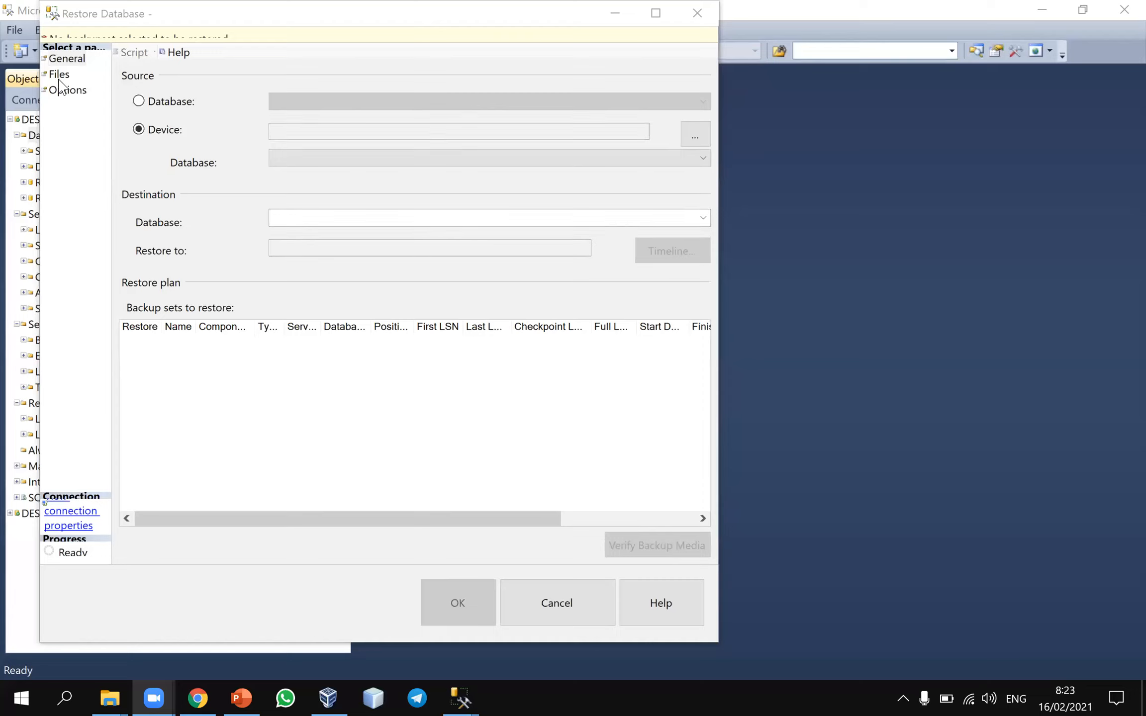
Add Employee.bak from the default backup folder as the restore device and restore the Employee database
{"action": "left_click", "coordinate": [697, 134]}
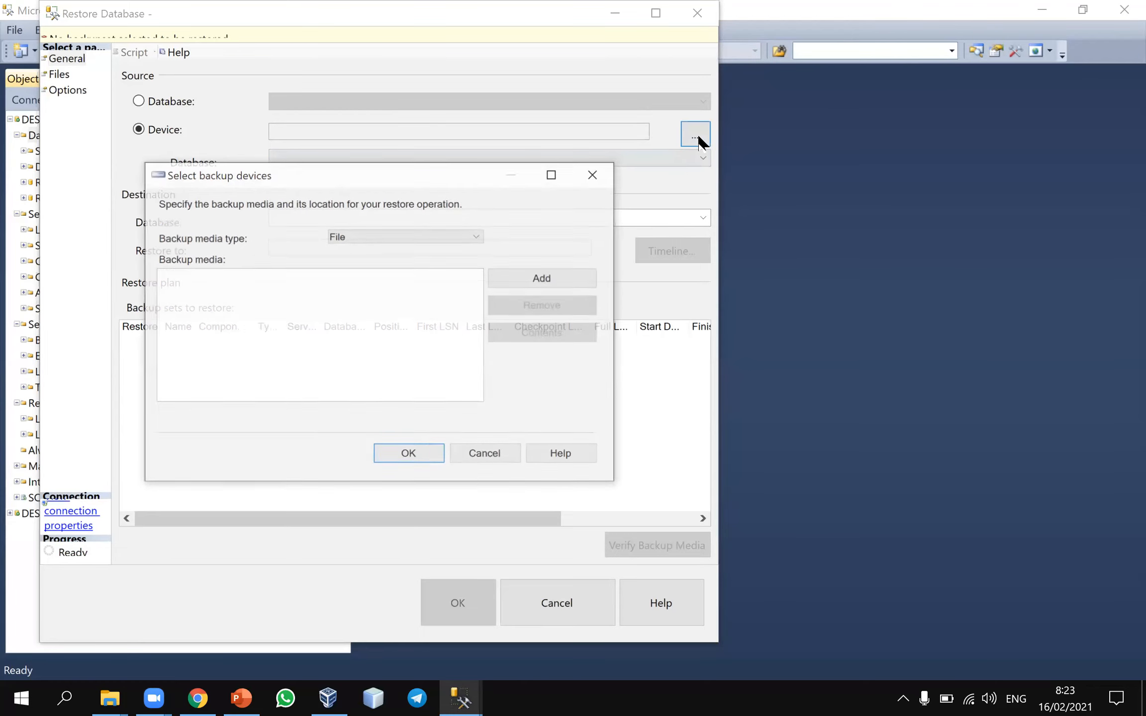
{"action": "left_click", "coordinate": [538, 277]}
{"action": "left_click", "coordinate": [359, 465]}
{"action": "type", "text": "Empl"}
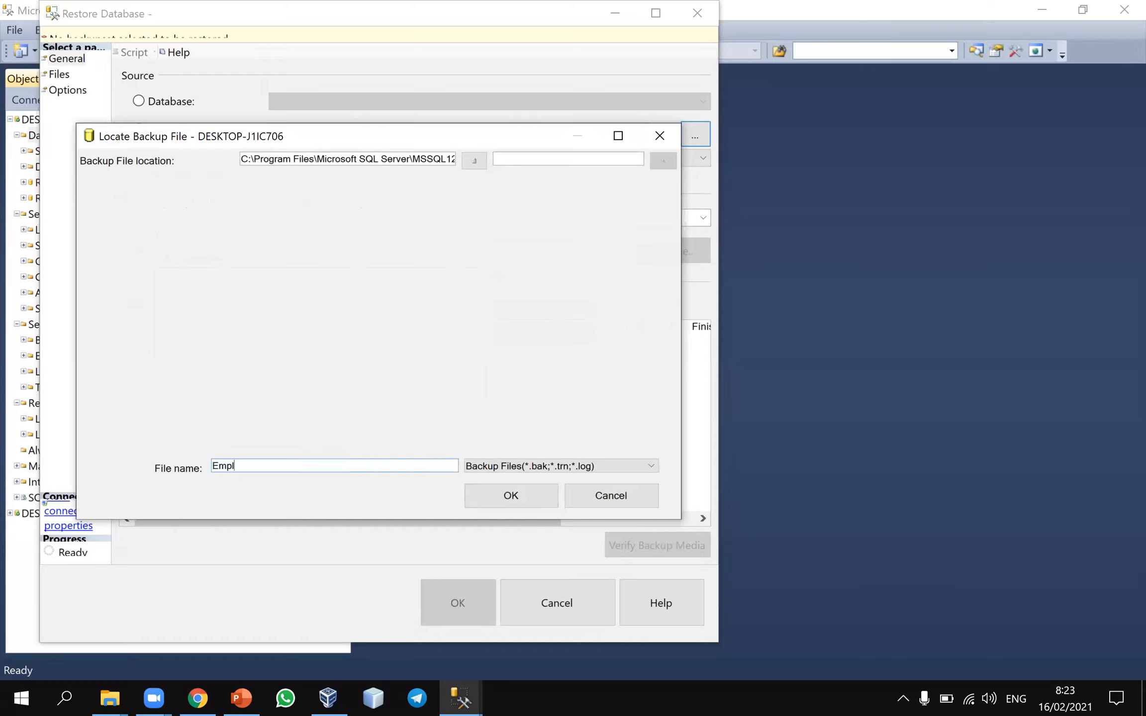
{"action": "type", "text": "oyee.bak"}
{"action": "left_click", "coordinate": [473, 496]}
{"action": "left_click", "coordinate": [385, 455]}
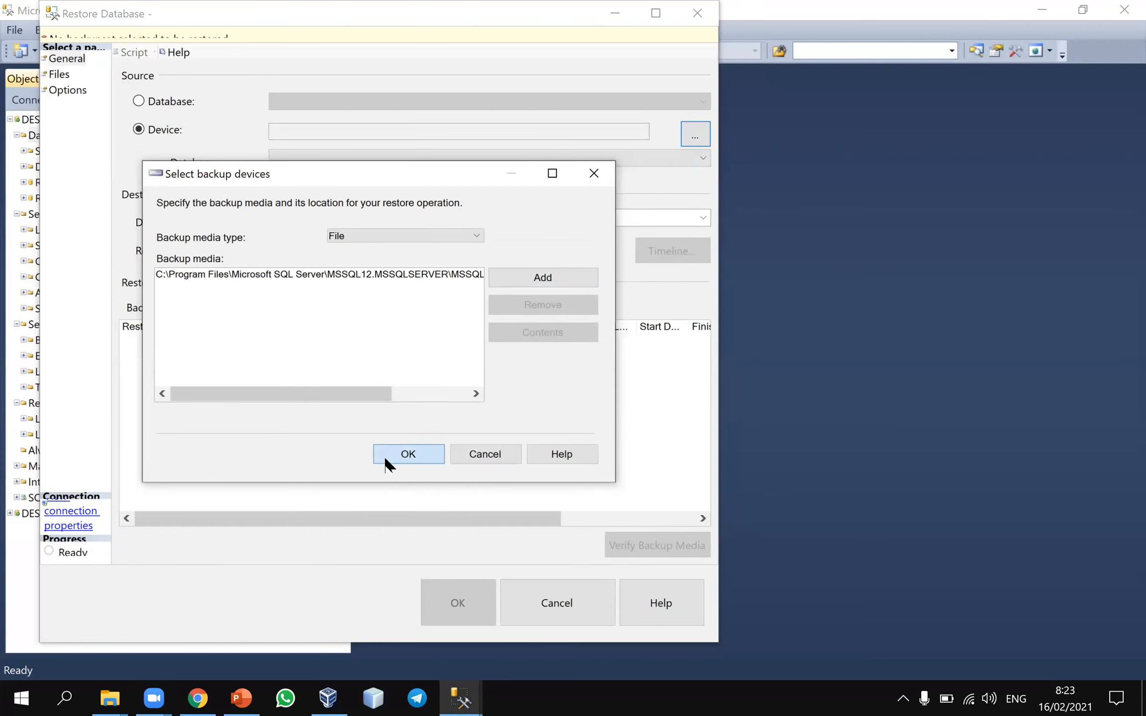
{"action": "left_click", "coordinate": [469, 611]}
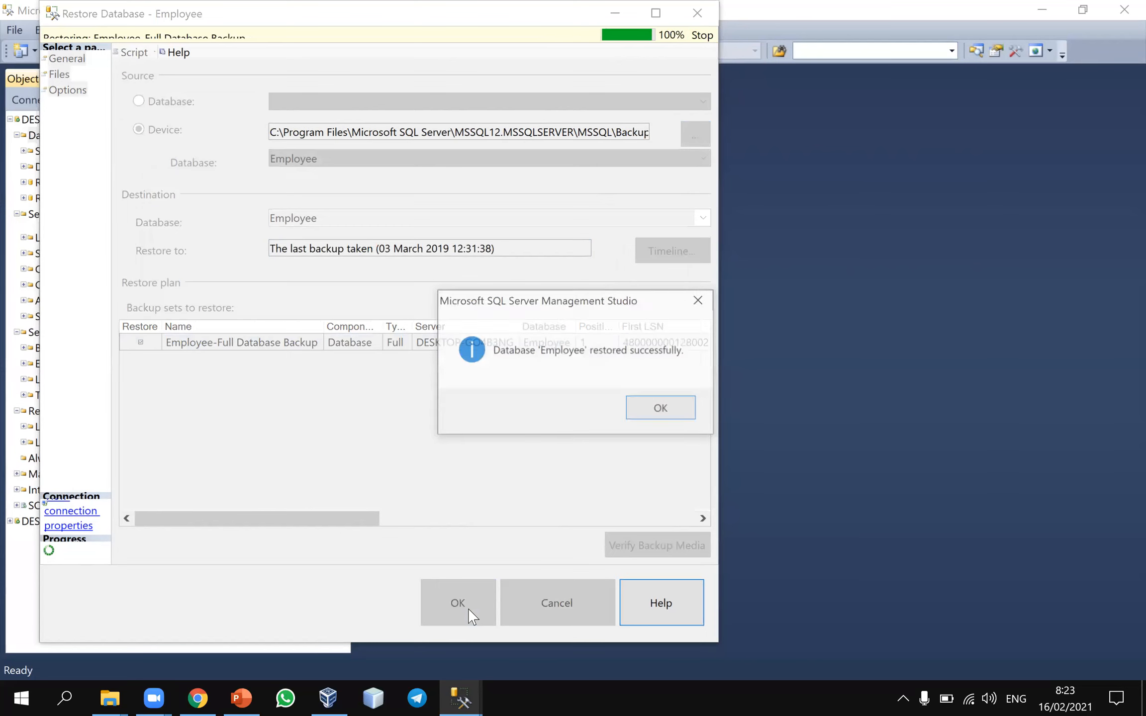
{"action": "left_click", "coordinate": [666, 410]}
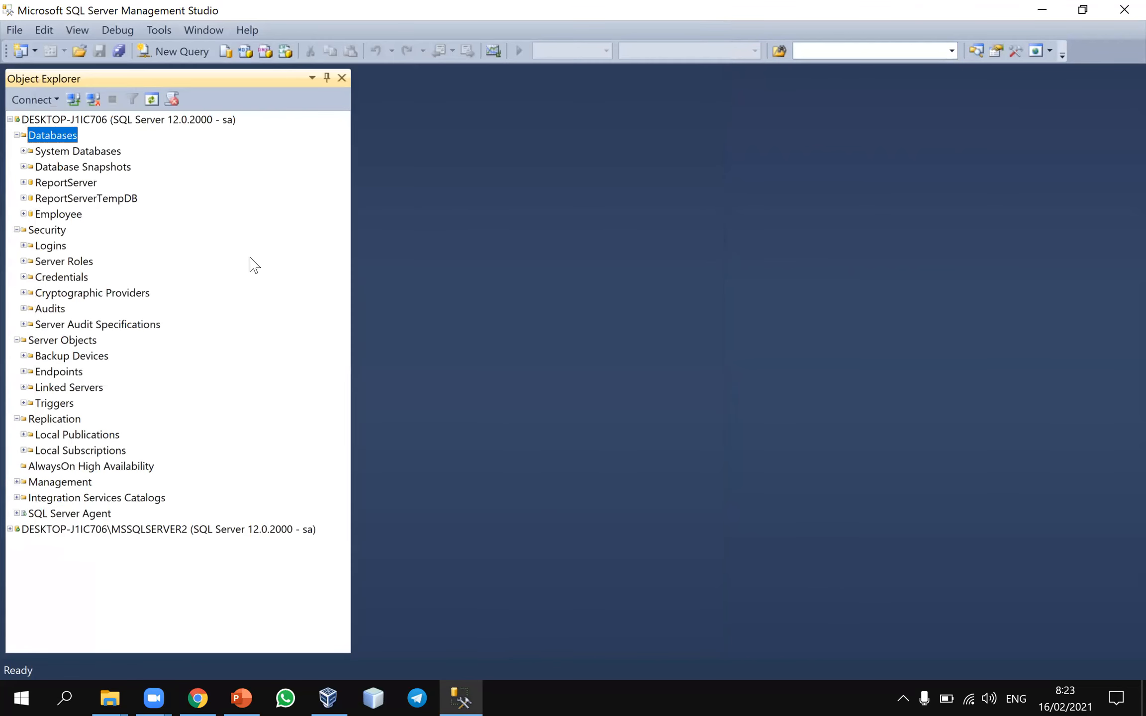
Expand the Employee database's Tables folder and look through its user tables, from dbo.department to dbo.works_on
{"action": "left_click", "coordinate": [23, 214]}
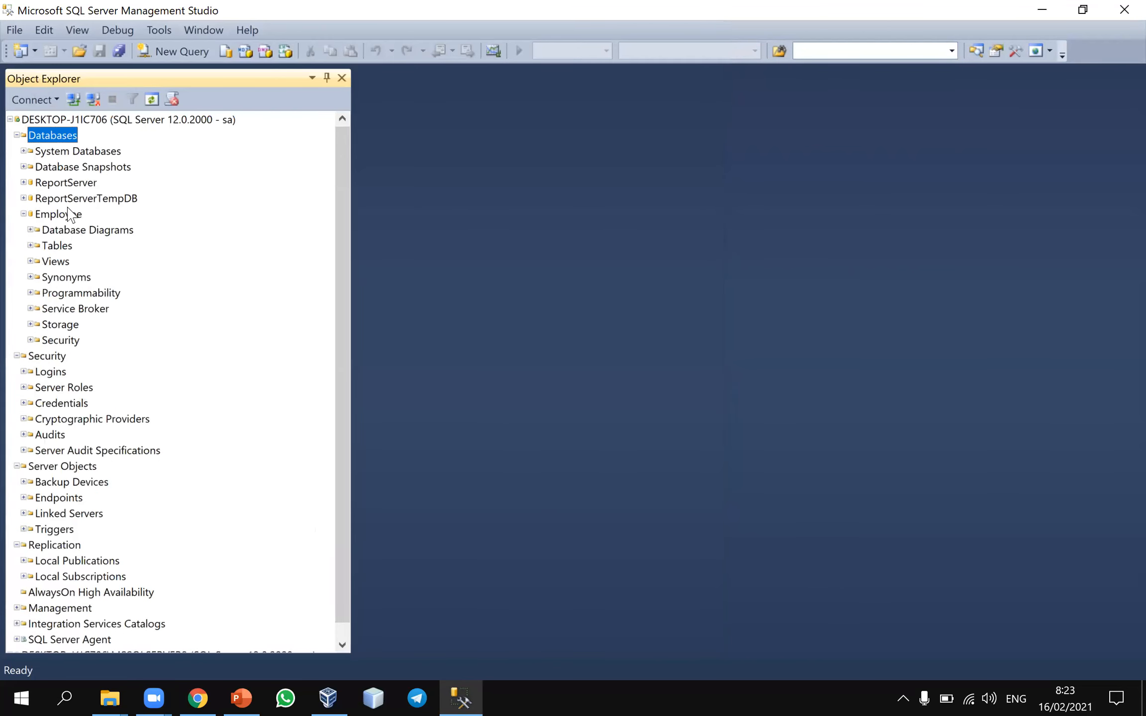
{"action": "left_click", "coordinate": [31, 245]}
{"action": "left_click", "coordinate": [99, 296]}
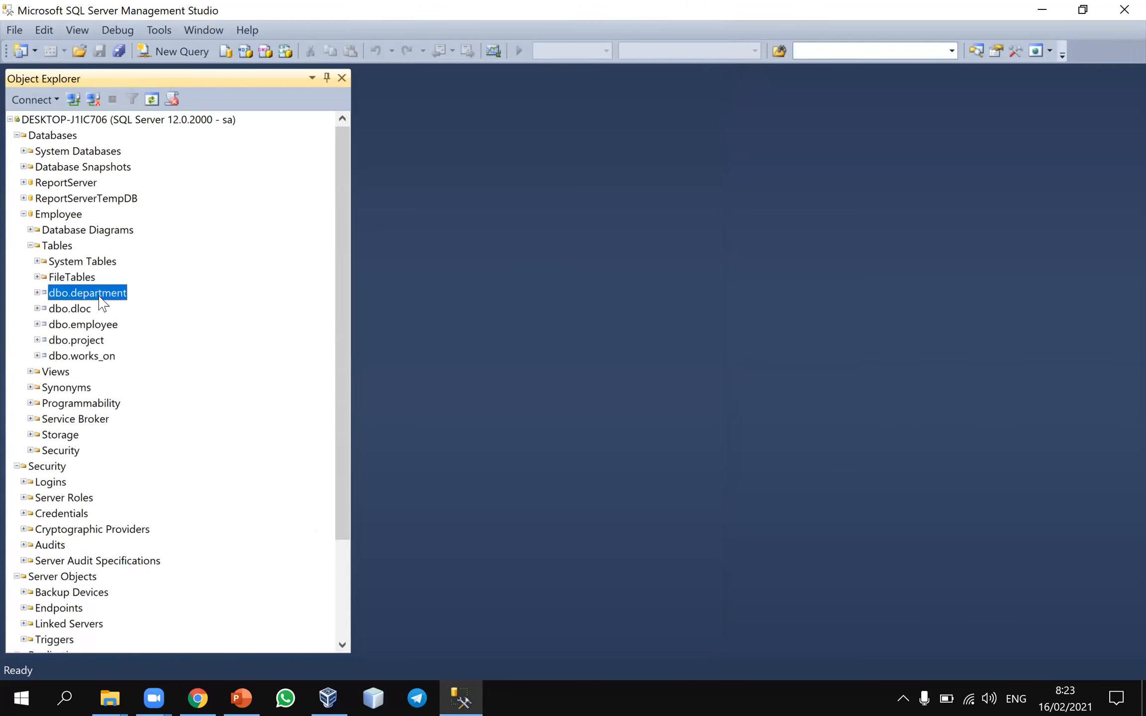
{"action": "left_click", "coordinate": [78, 311]}
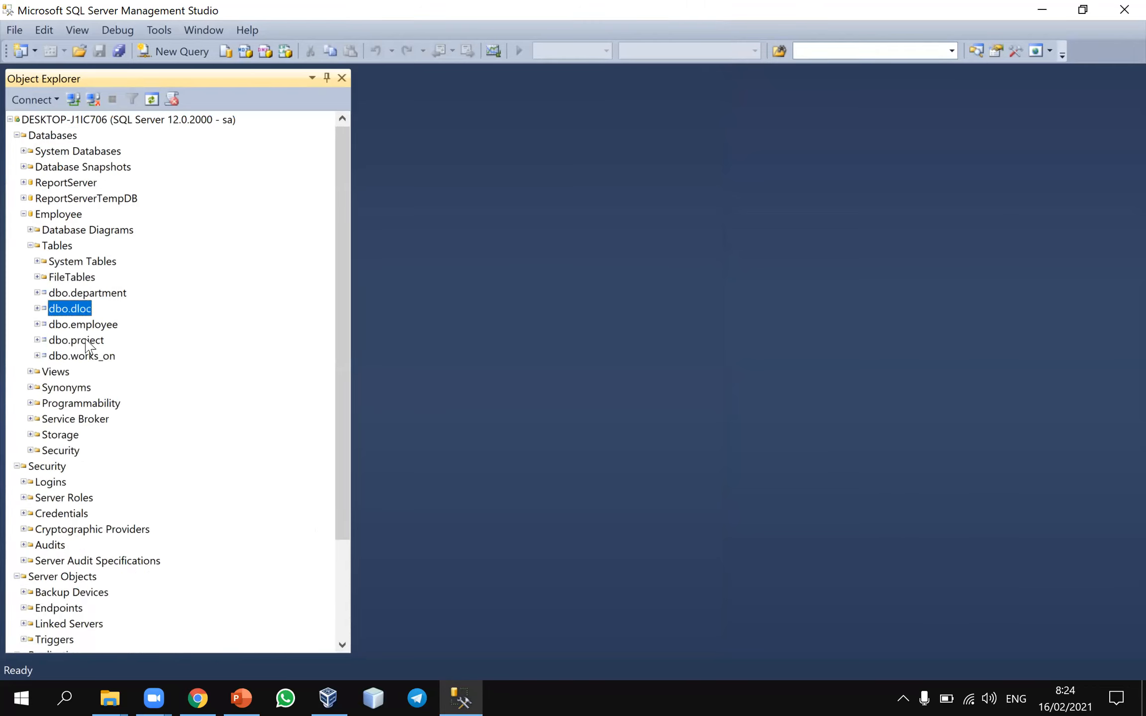
{"action": "left_click", "coordinate": [87, 329]}
{"action": "left_click", "coordinate": [93, 343]}
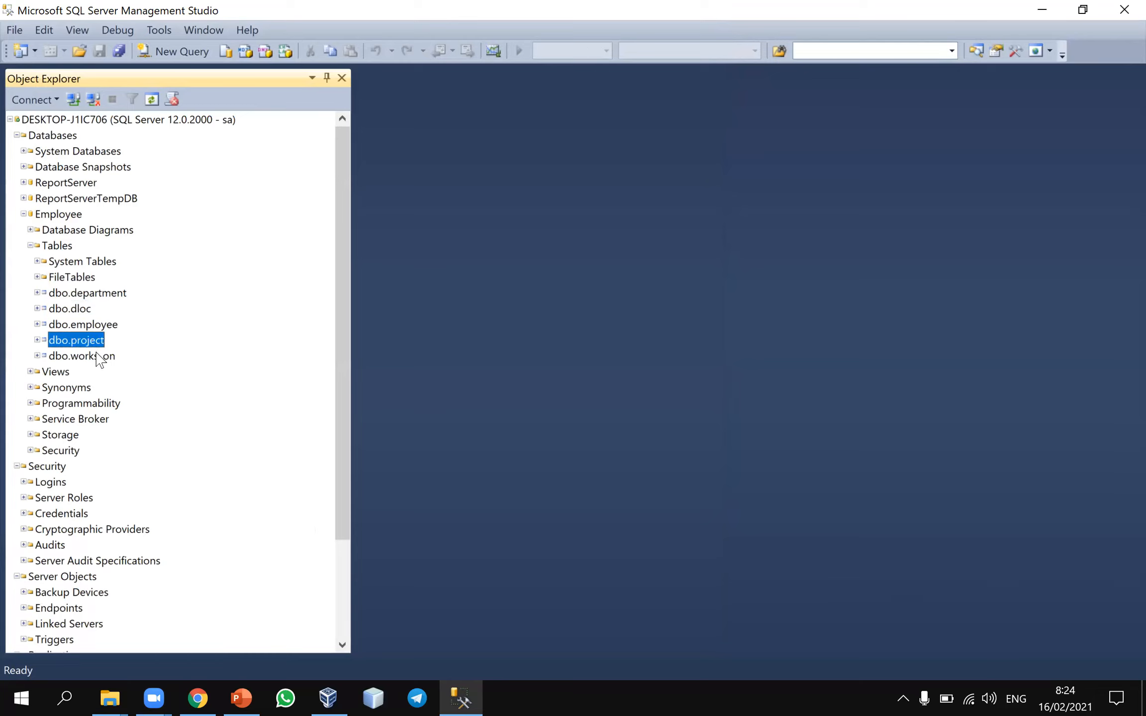
{"action": "left_click", "coordinate": [98, 356]}
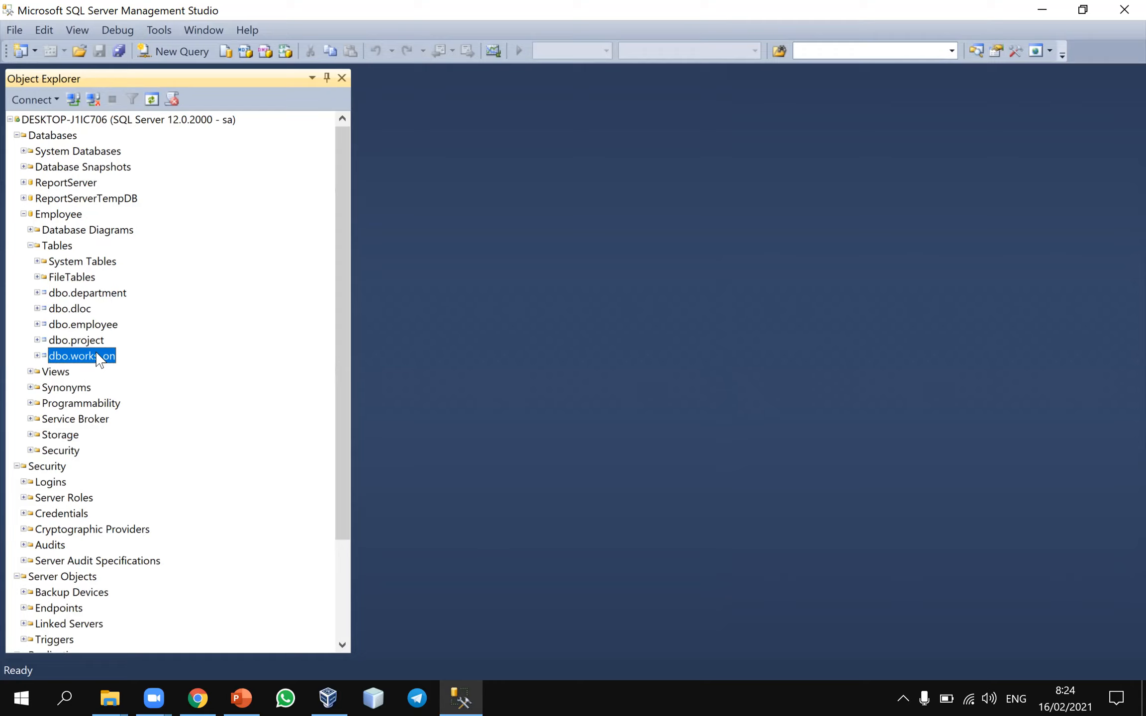
{"action": "left_click", "coordinate": [86, 323]}
{"action": "left_click", "coordinate": [78, 311]}
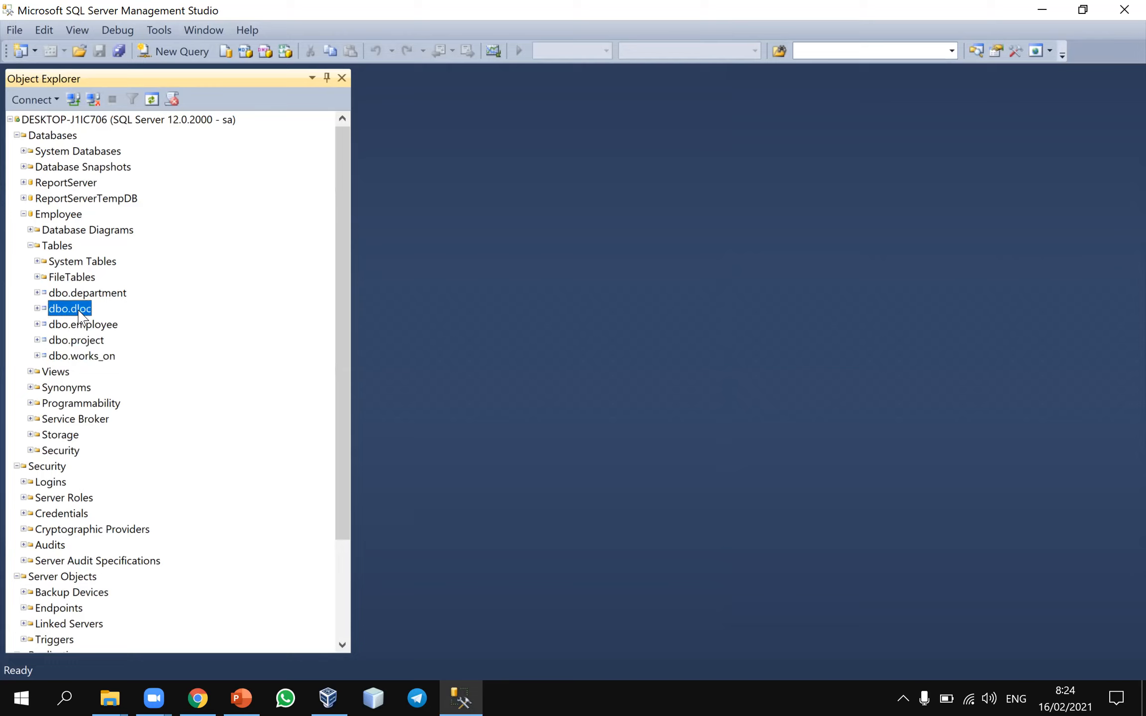
Select the top 1000 rows of the dbo.department table
{"action": "left_click", "coordinate": [79, 293]}
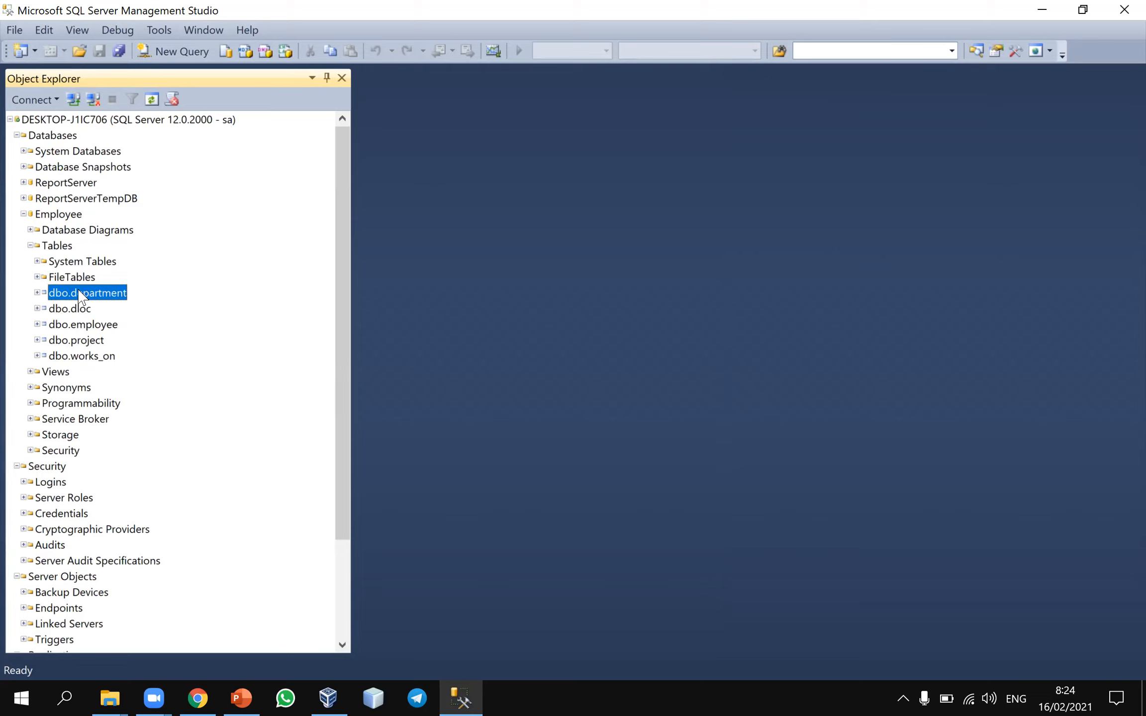
{"action": "right_click", "coordinate": [79, 291]}
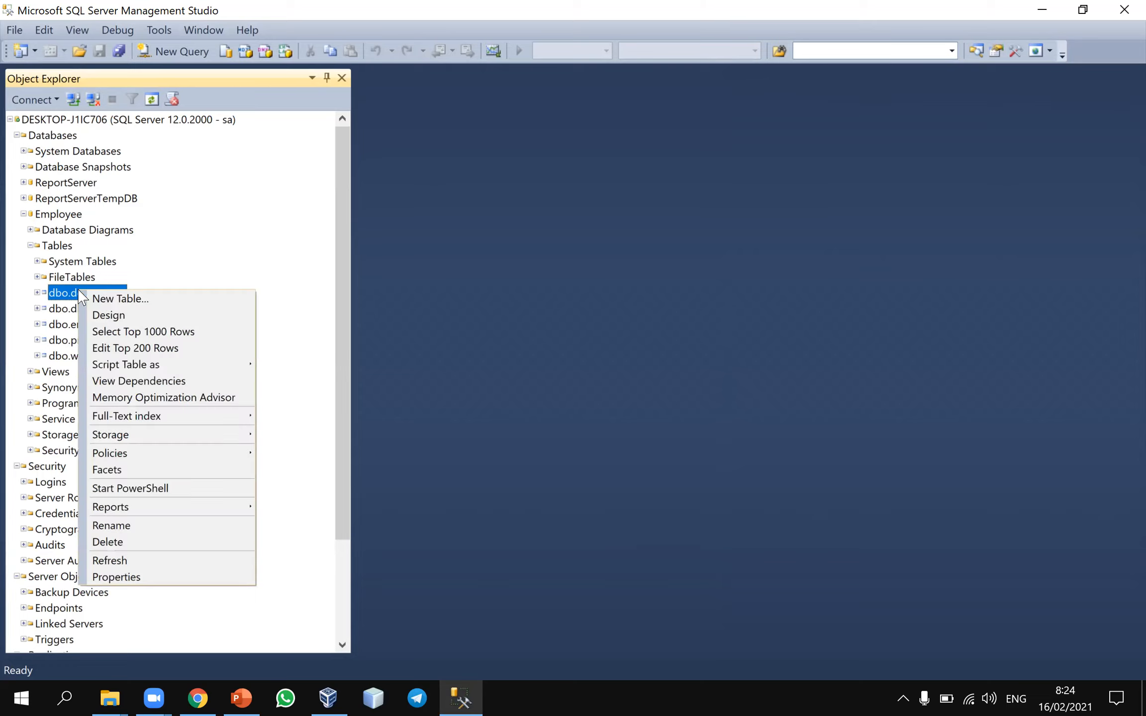
{"action": "left_click", "coordinate": [132, 332]}
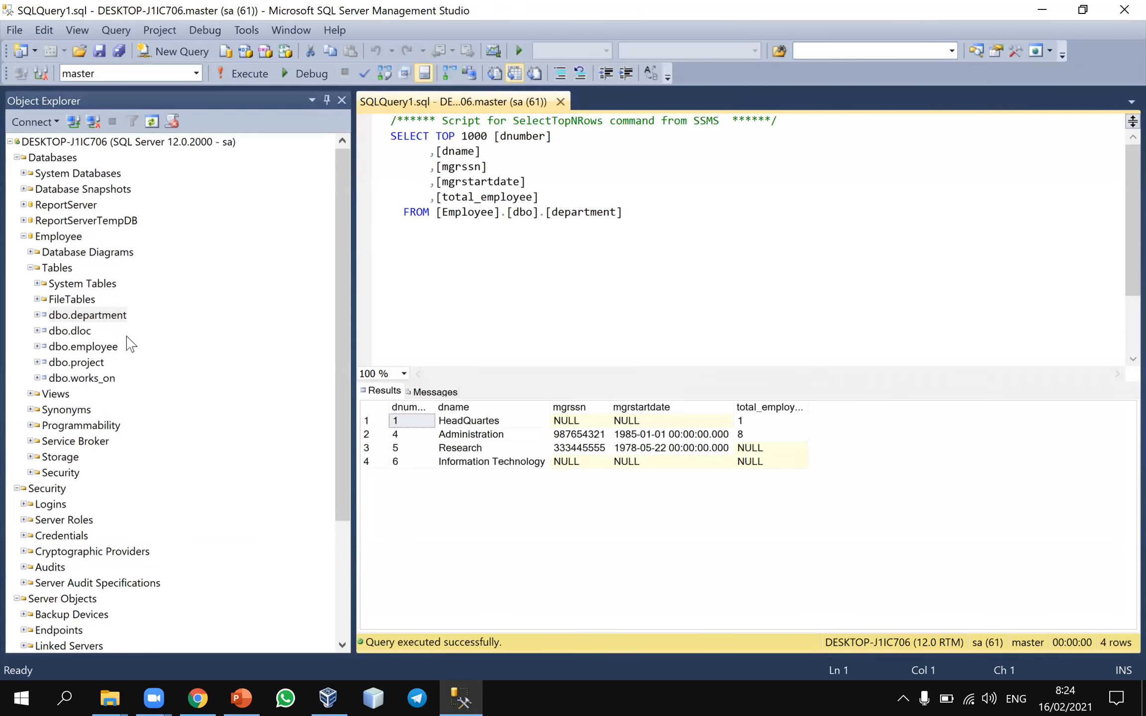
Examine the generated SELECT script for the department table, including its row limit and the dnumber, dname and mgrssn columns
{"action": "left_click_drag", "start_coordinate": [630, 213], "coordinate": [398, 138]}
{"action": "double_click", "coordinate": [517, 136]}
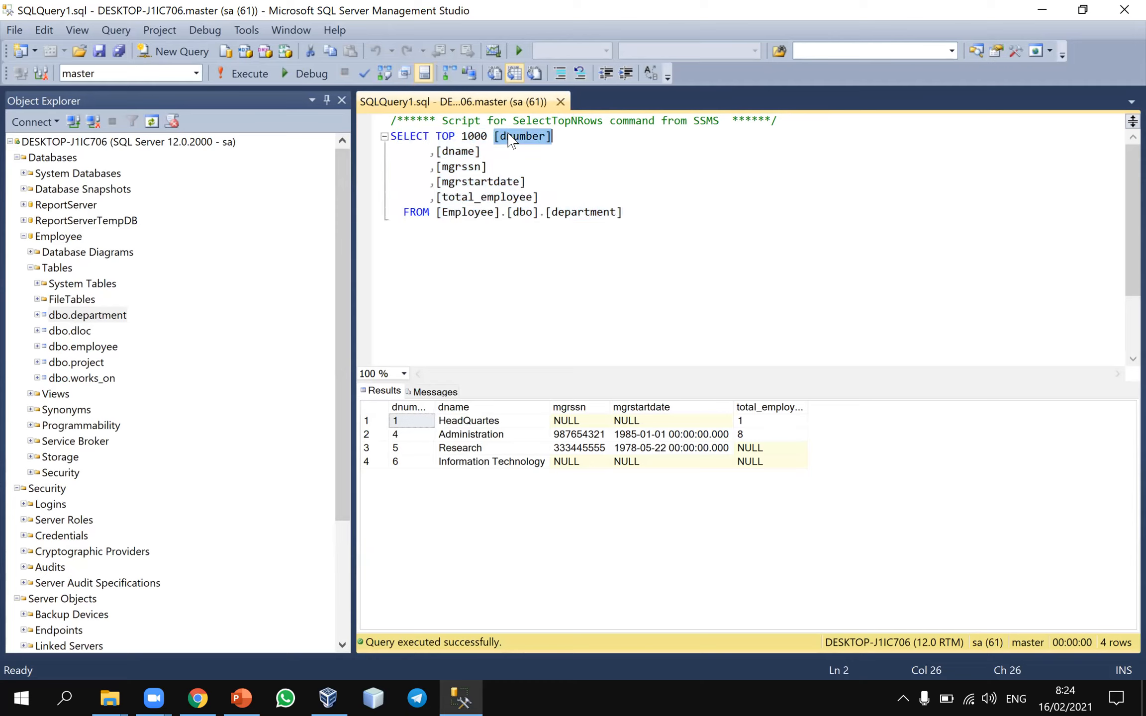
{"action": "double_click", "coordinate": [475, 136]}
{"action": "double_click", "coordinate": [457, 152]}
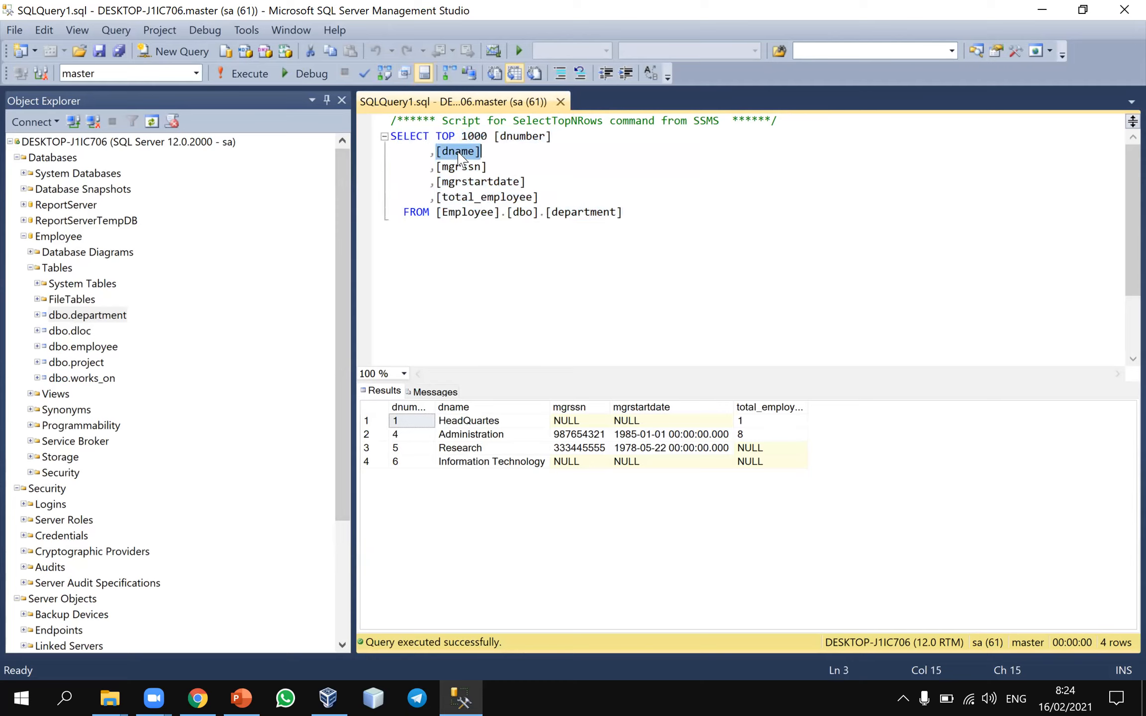
{"action": "left_click", "coordinate": [457, 166]}
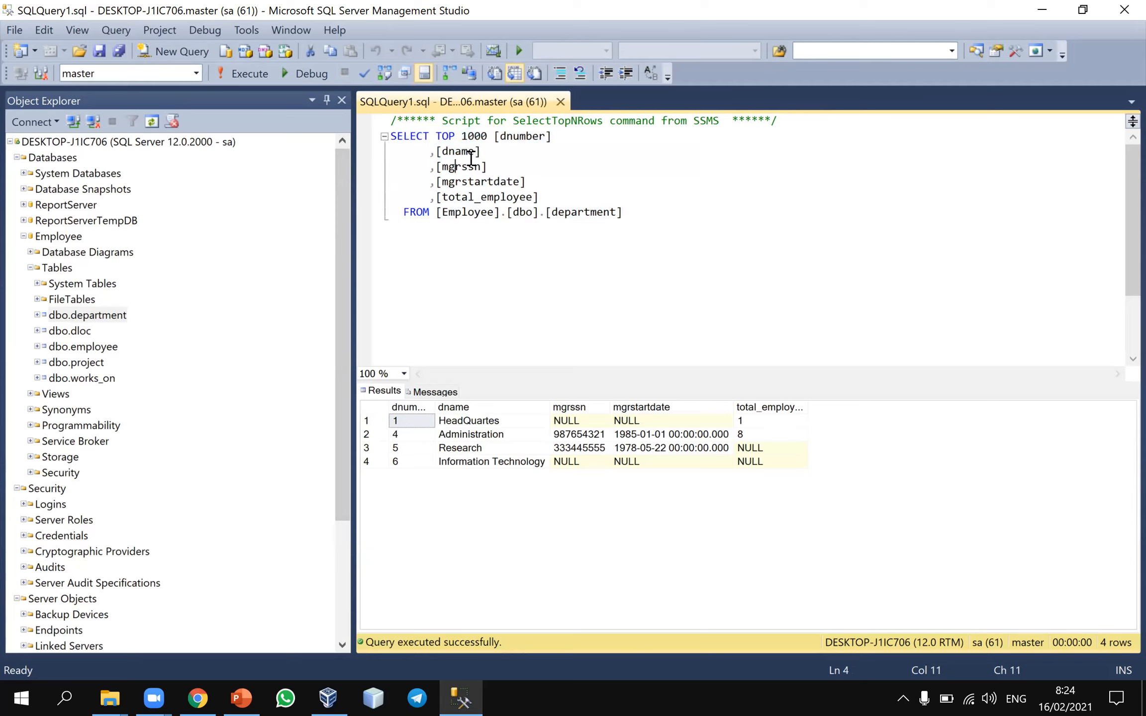
{"action": "mouse_move", "coordinate": [470, 152]}
Widen the dnumber column in the department results and examine the mgrssn values of the first and last rows
{"action": "left_click", "coordinate": [434, 407]}
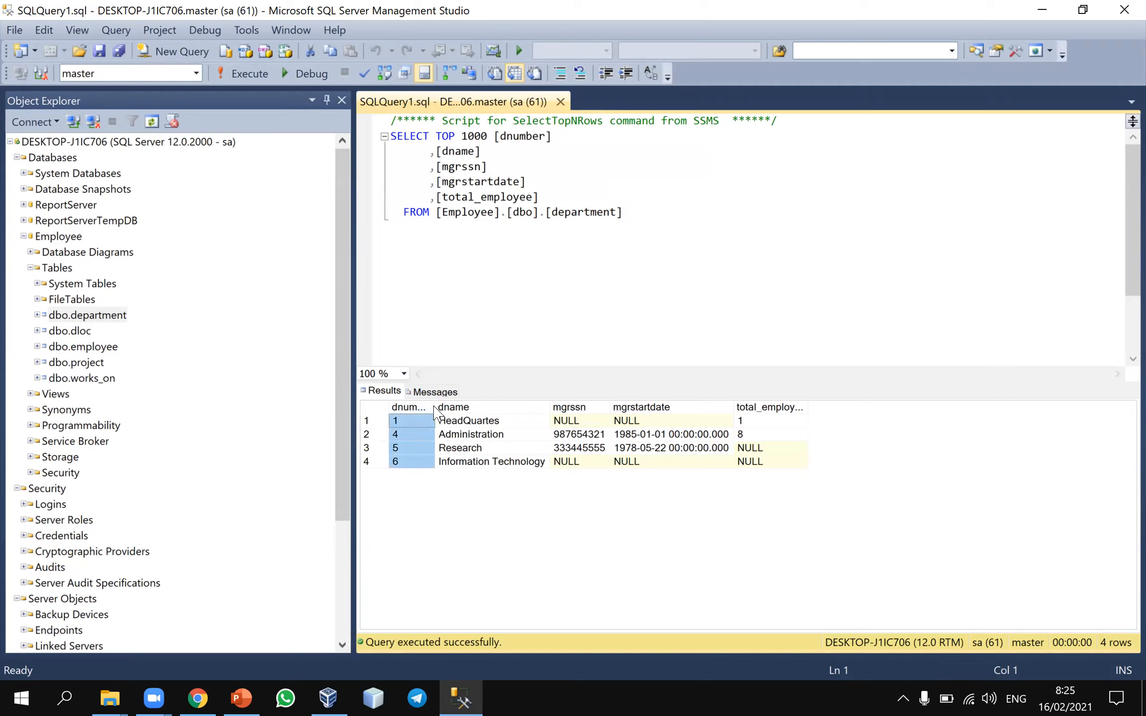
{"action": "left_click_drag", "start_coordinate": [434, 407], "coordinate": [482, 407]}
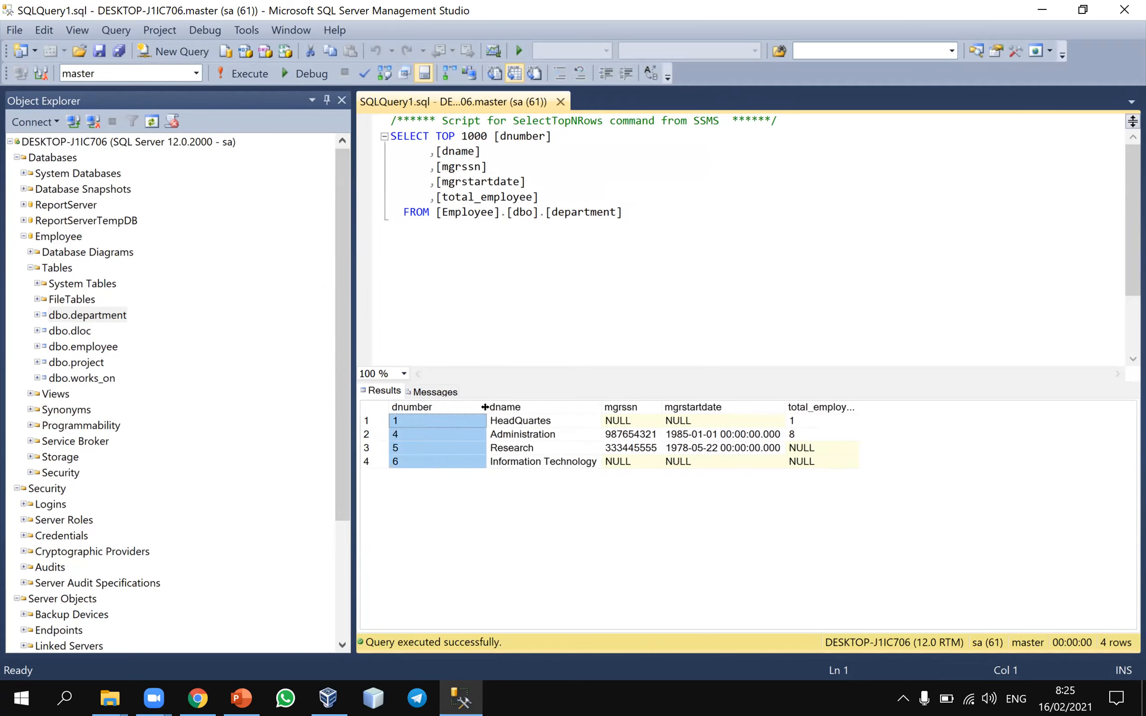
{"action": "left_click", "coordinate": [628, 422]}
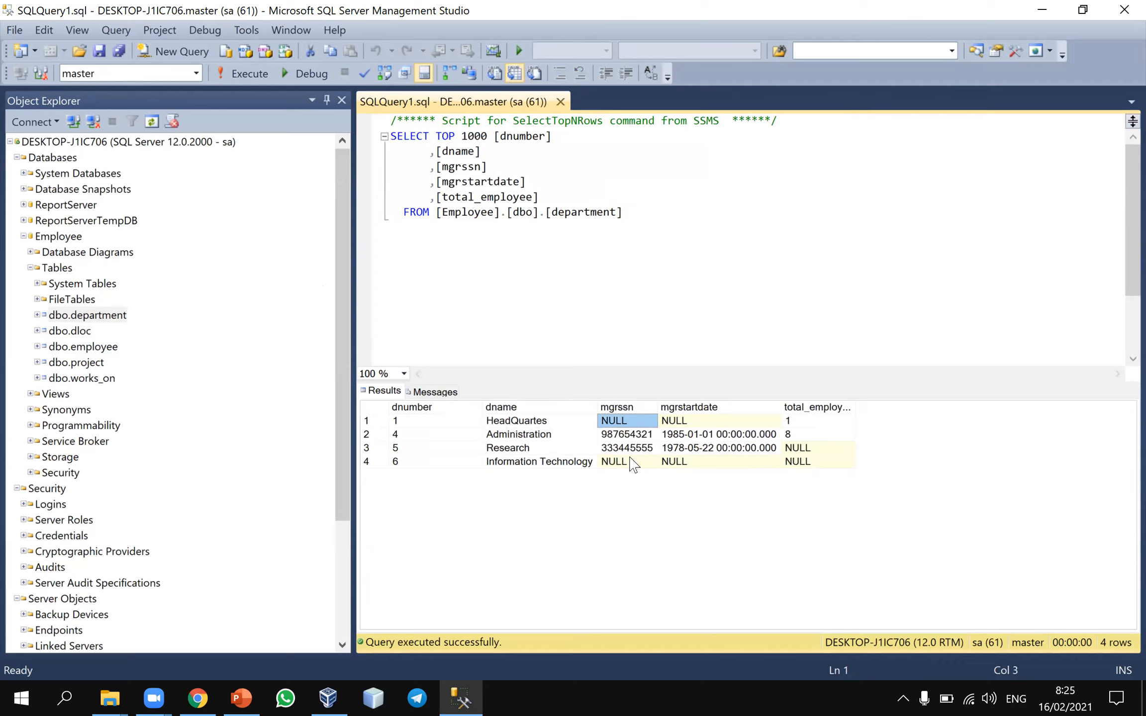
{"action": "left_click", "coordinate": [631, 461]}
{"action": "left_click", "coordinate": [622, 423]}
Highlight the entire department query script in the editor
{"action": "left_click", "coordinate": [501, 312]}
{"action": "left_click", "coordinate": [647, 221]}
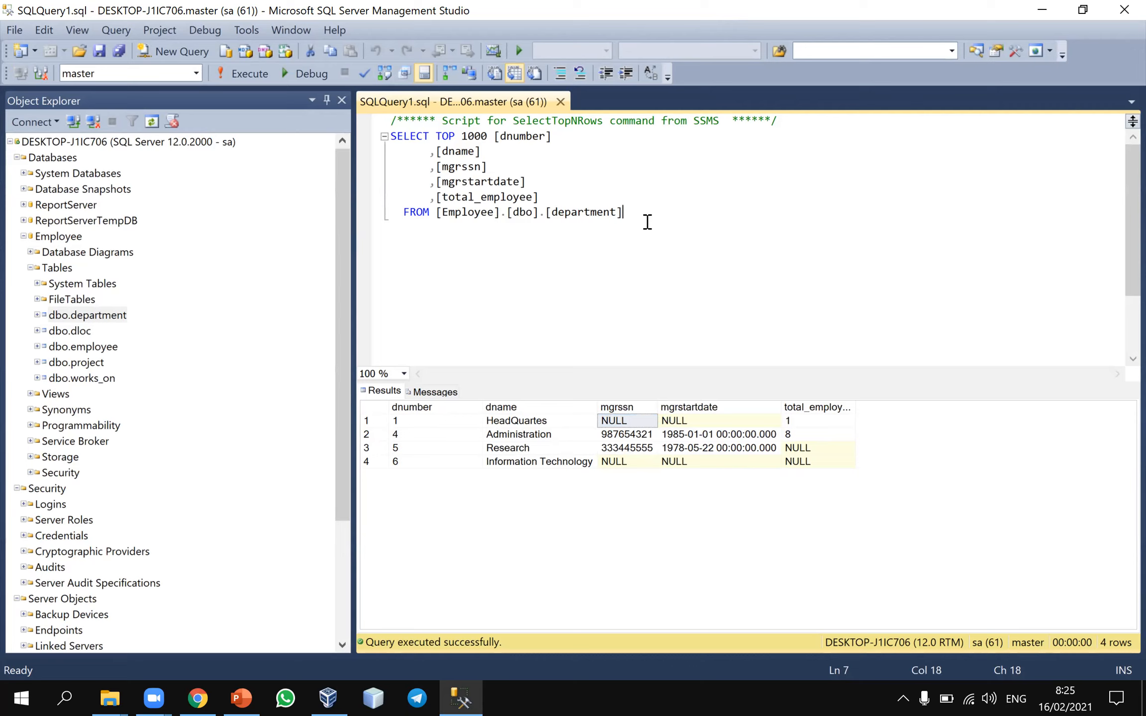
{"action": "key", "text": "ctrl+shift+Home"}
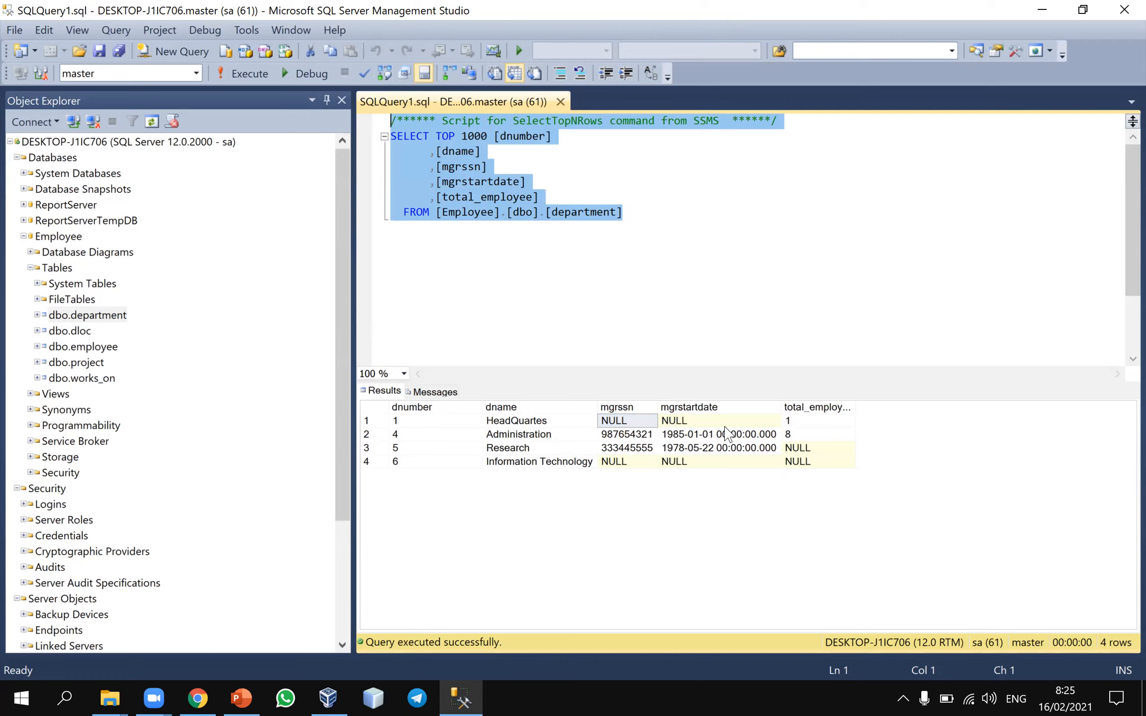
Examine the manager start dates, employee totals and department names in the results, and the Administration department's mgrssn
{"action": "left_click", "coordinate": [708, 435]}
{"action": "left_click", "coordinate": [740, 420]}
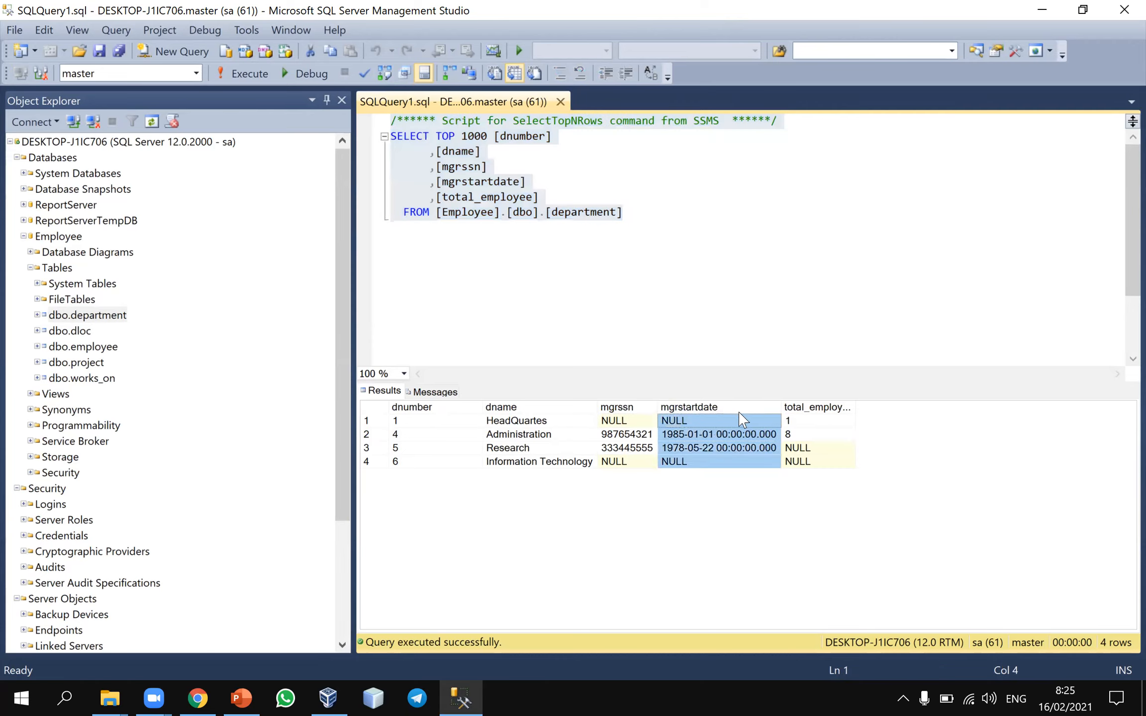
{"action": "left_click", "coordinate": [805, 424]}
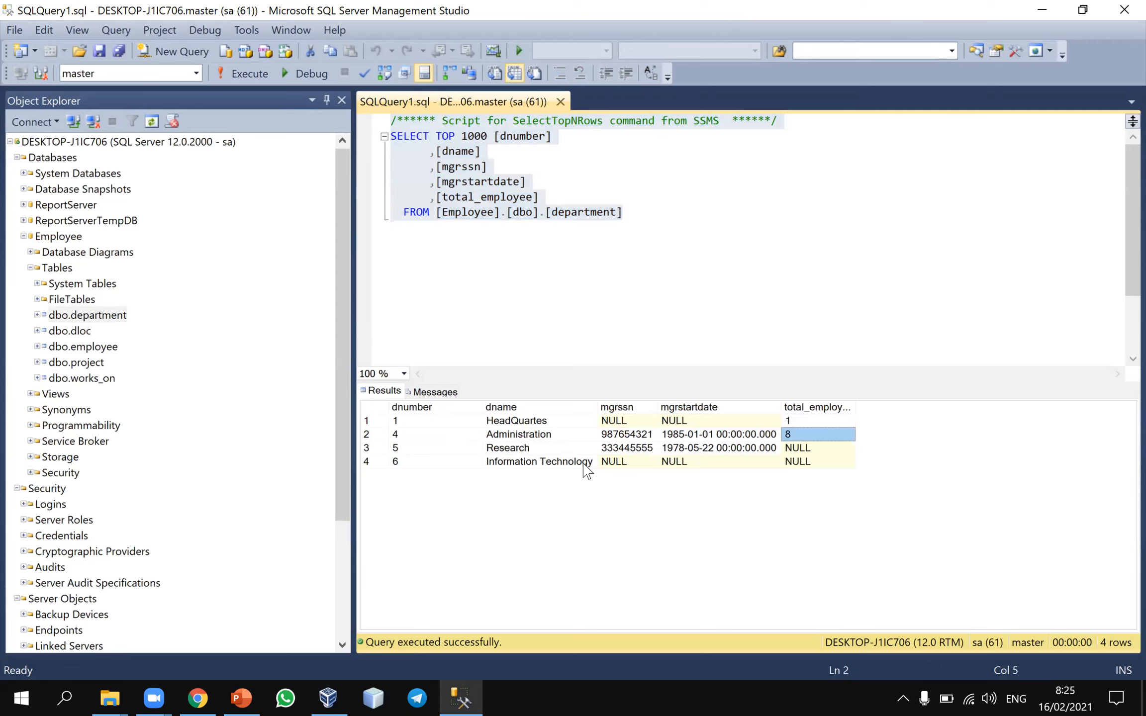
{"action": "left_click", "coordinate": [566, 449]}
{"action": "left_click", "coordinate": [543, 422]}
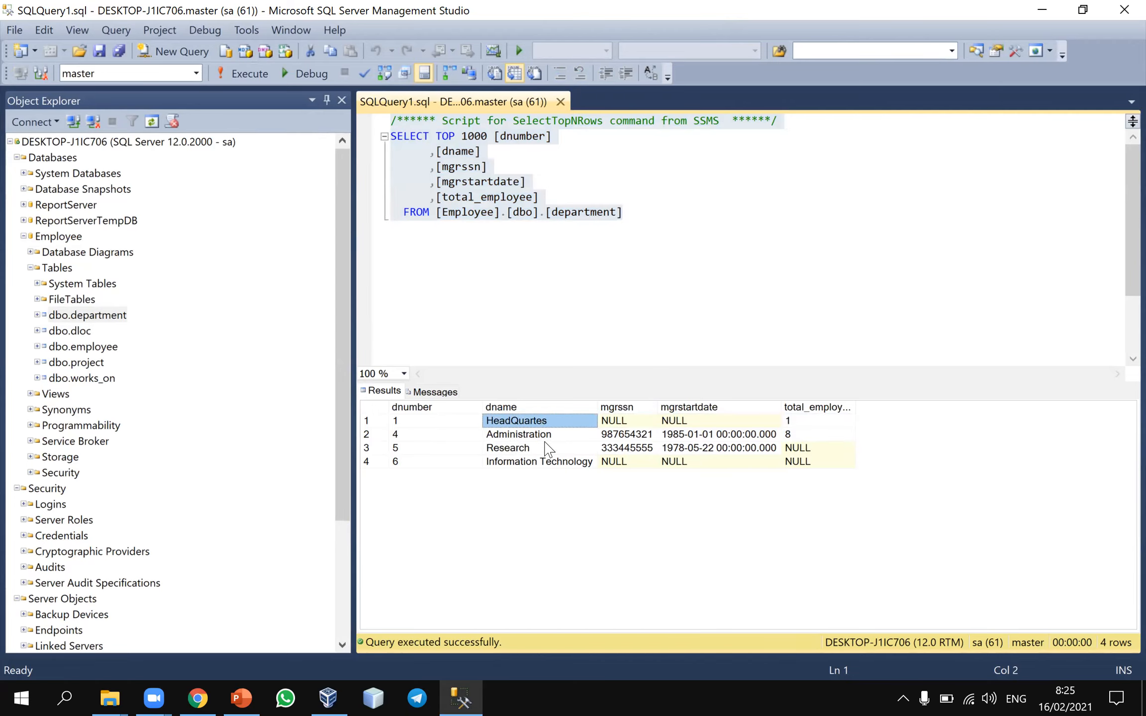
{"action": "left_click", "coordinate": [552, 438]}
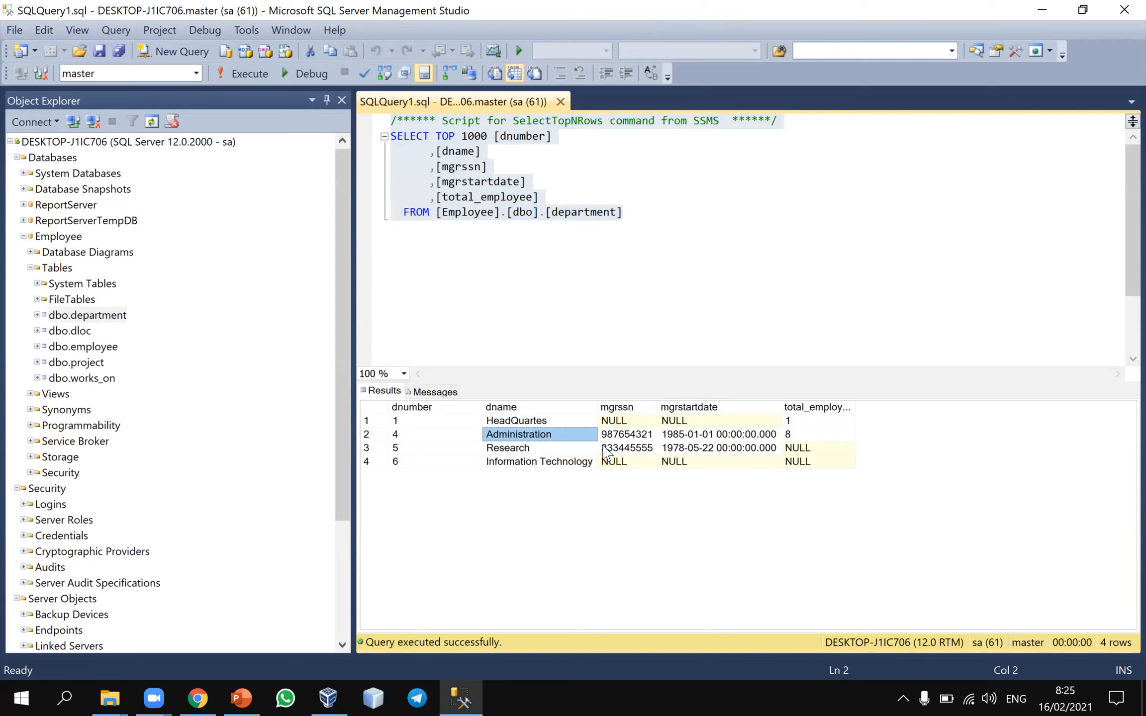
{"action": "left_click", "coordinate": [644, 435]}
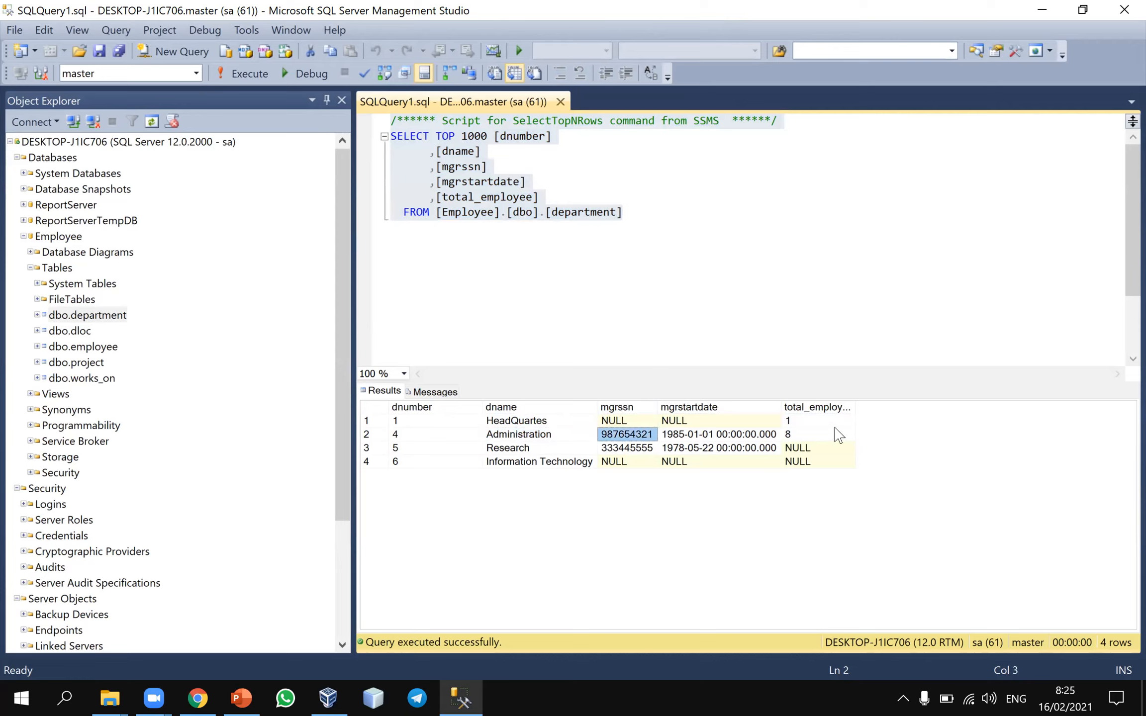
Select the top 1000 rows of dbo.employee and examine the first record's name and birth date fields
{"action": "right_click", "coordinate": [83, 349]}
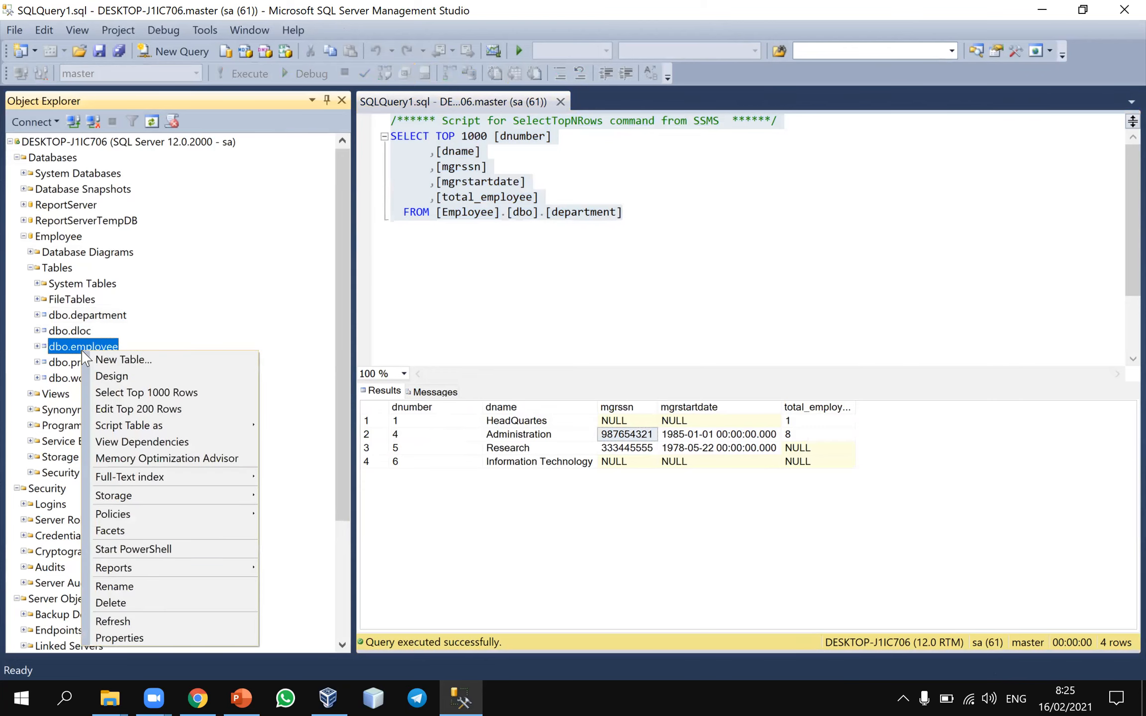
{"action": "left_click", "coordinate": [112, 392]}
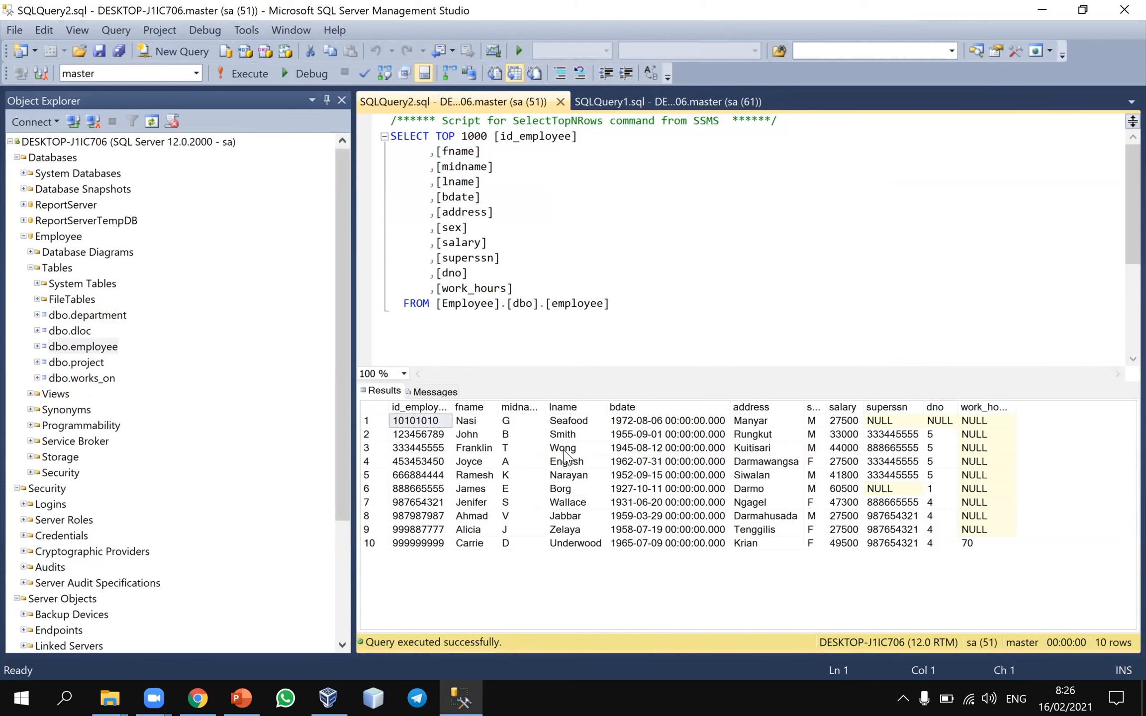
{"action": "left_click", "coordinate": [474, 423]}
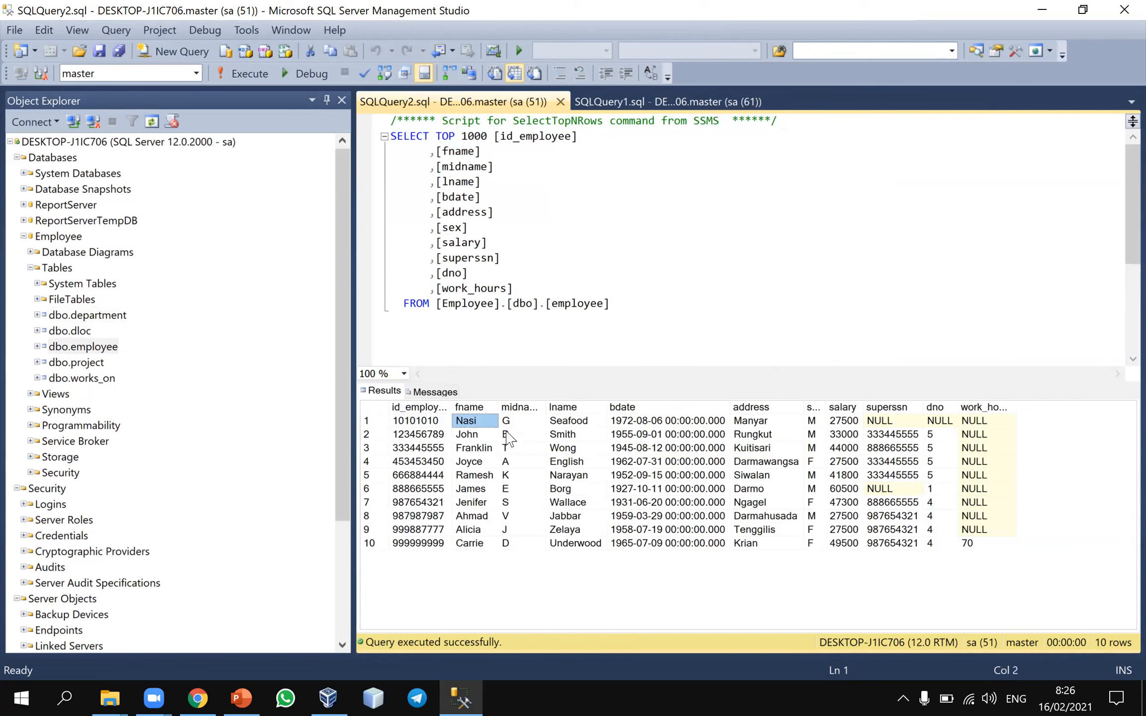
{"action": "left_click", "coordinate": [525, 421]}
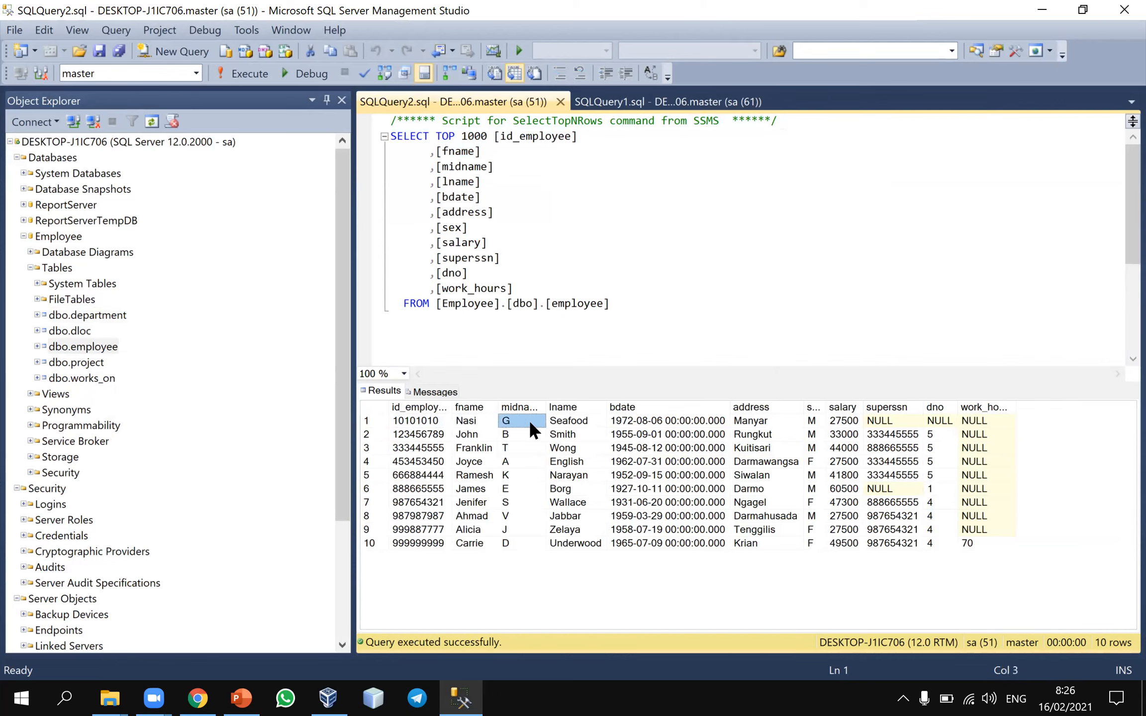
{"action": "left_click", "coordinate": [573, 425]}
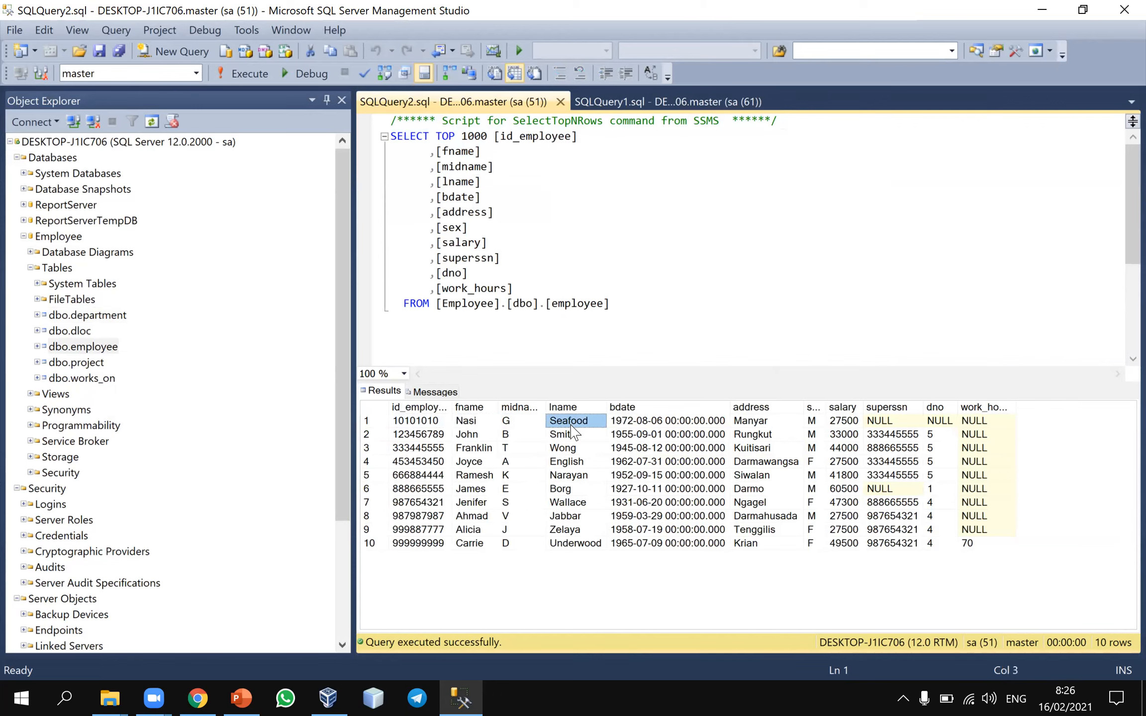
{"action": "left_click", "coordinate": [656, 424]}
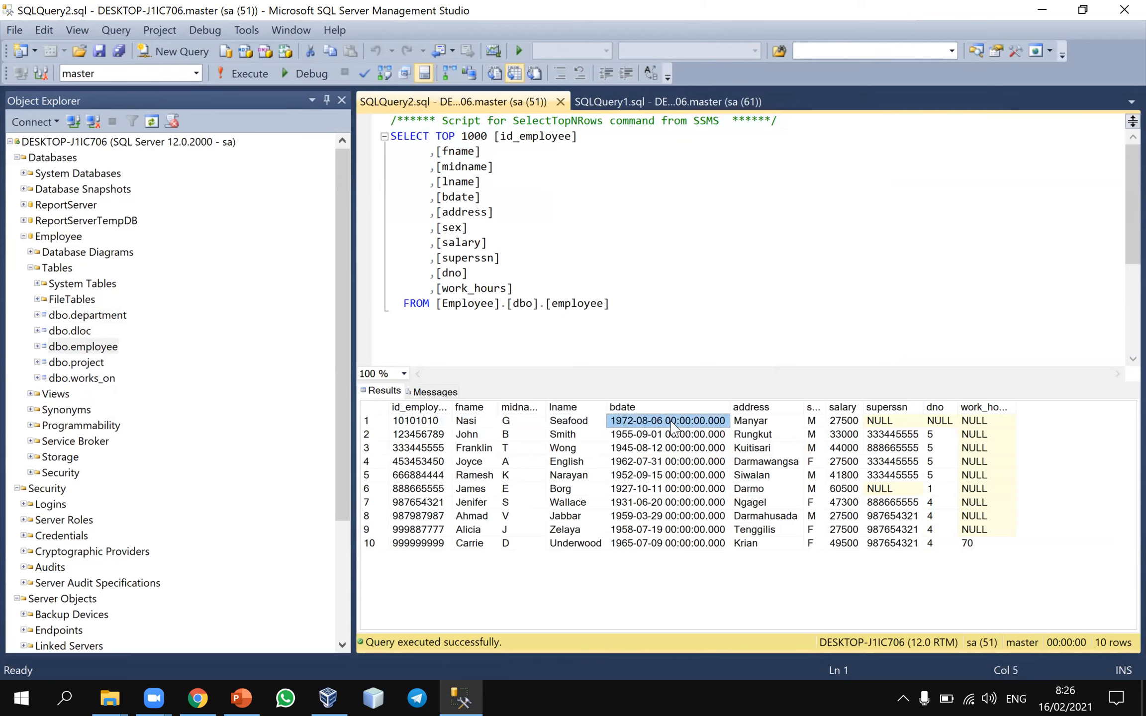
Examine the first employee's address and widen the sex column in the results to show its full heading
{"action": "left_click", "coordinate": [776, 420]}
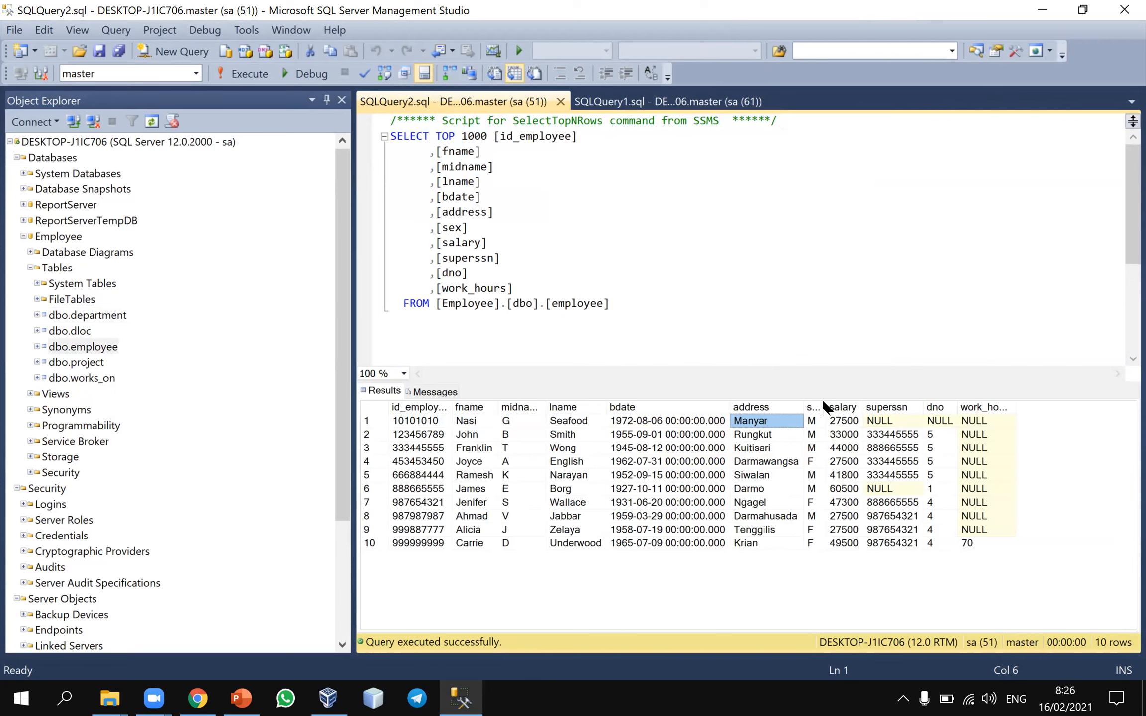
{"action": "left_click_drag", "start_coordinate": [826, 404], "coordinate": [850, 406]}
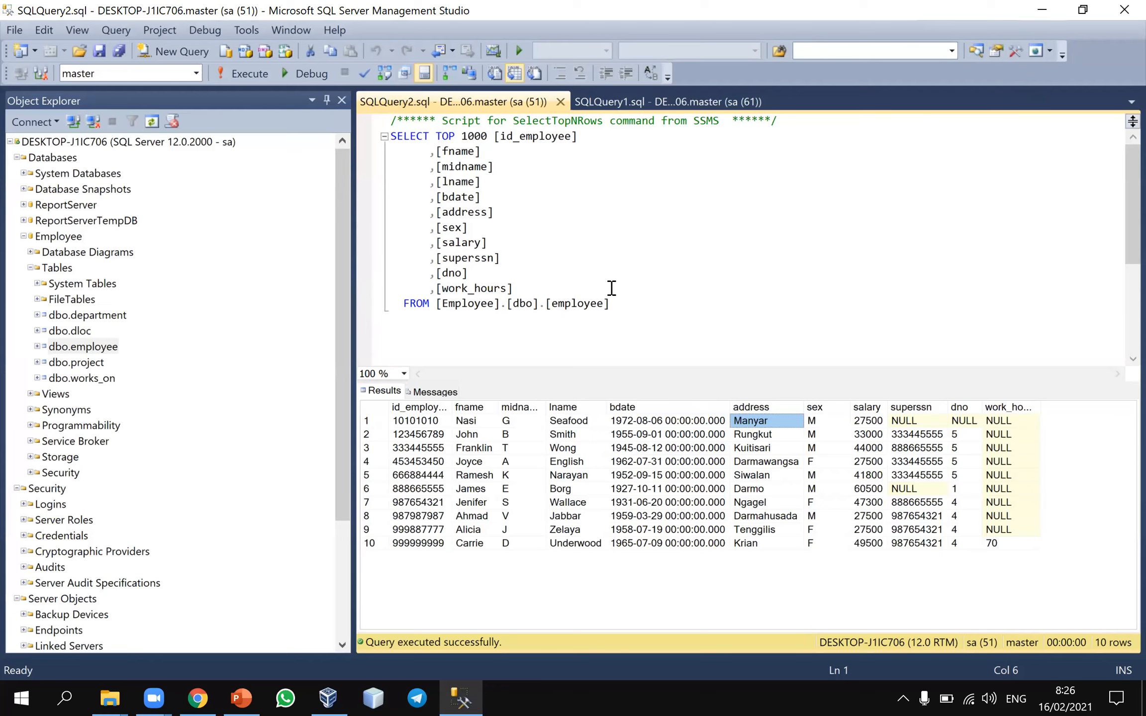
Highlight the employee SELECT statement and remove the lname column from it, along with the leftover blank line
{"action": "left_click_drag", "start_coordinate": [647, 306], "coordinate": [389, 133]}
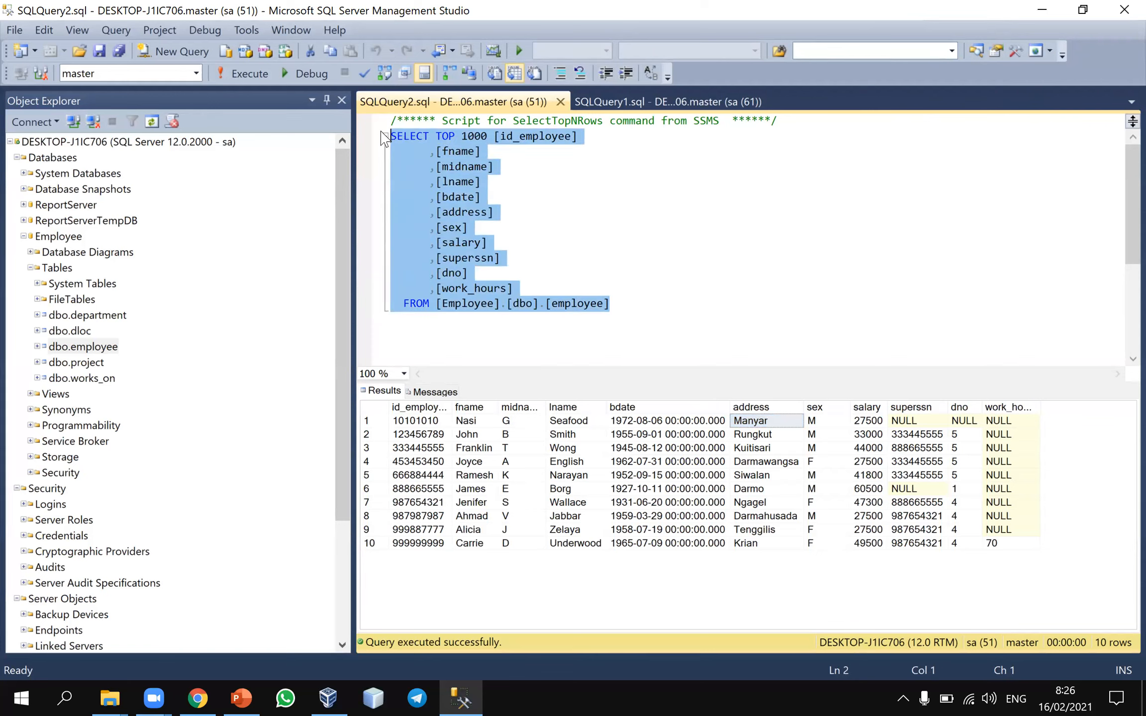
{"action": "left_click", "coordinate": [537, 212]}
{"action": "left_click_drag", "start_coordinate": [628, 305], "coordinate": [391, 135]}
{"action": "left_click", "coordinate": [488, 167]}
{"action": "left_click_drag", "start_coordinate": [495, 184], "coordinate": [391, 192]}
{"action": "key", "text": "Delete"}
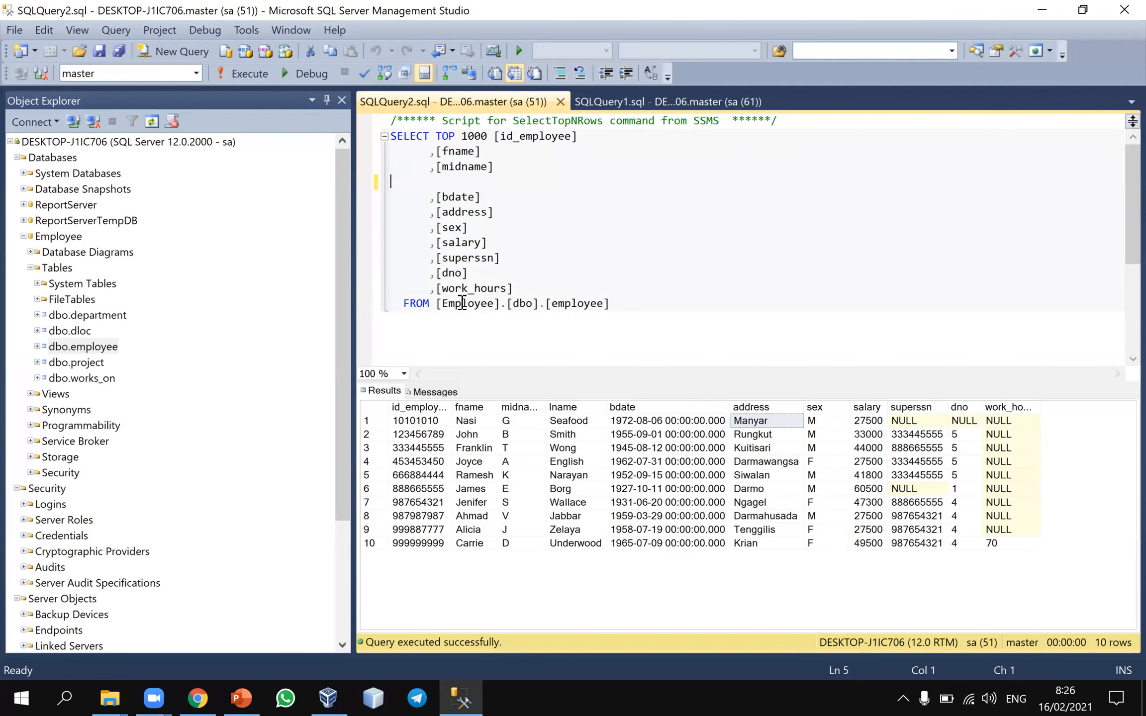
{"action": "key", "text": "Delete"}
Select the whole employee script and execute it to retrieve the records without the lname column
{"action": "left_click_drag", "start_coordinate": [666, 298], "coordinate": [343, 107]}
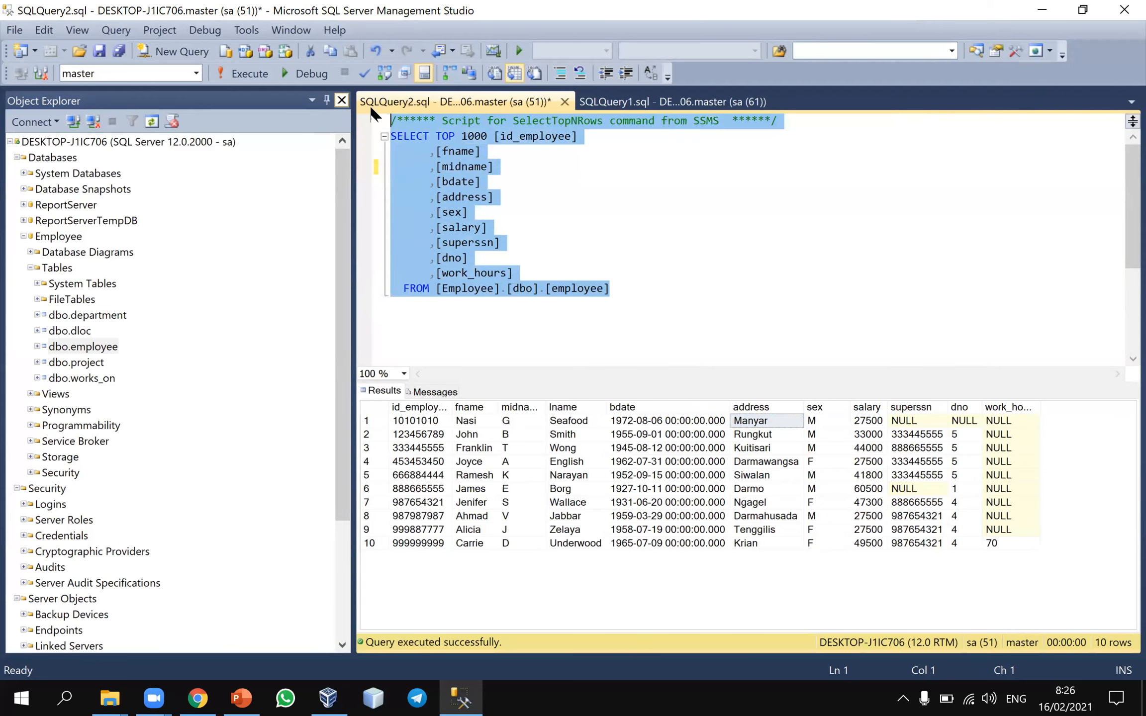
{"action": "right_click", "coordinate": [416, 148]}
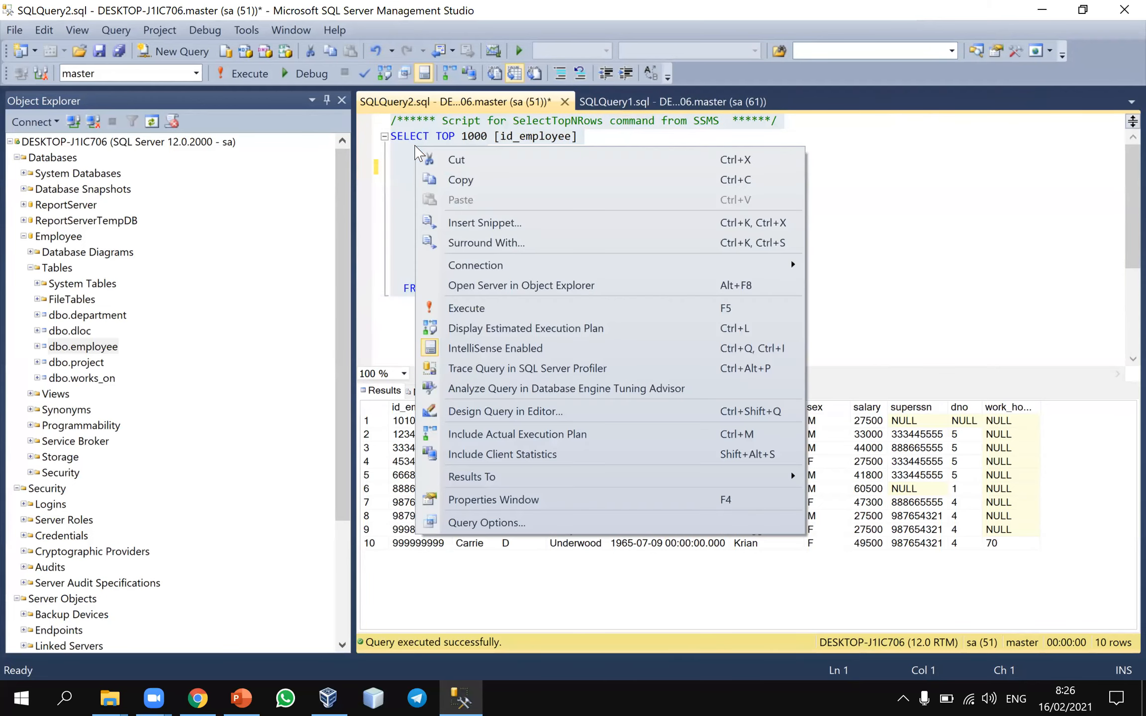
{"action": "left_click", "coordinate": [473, 308]}
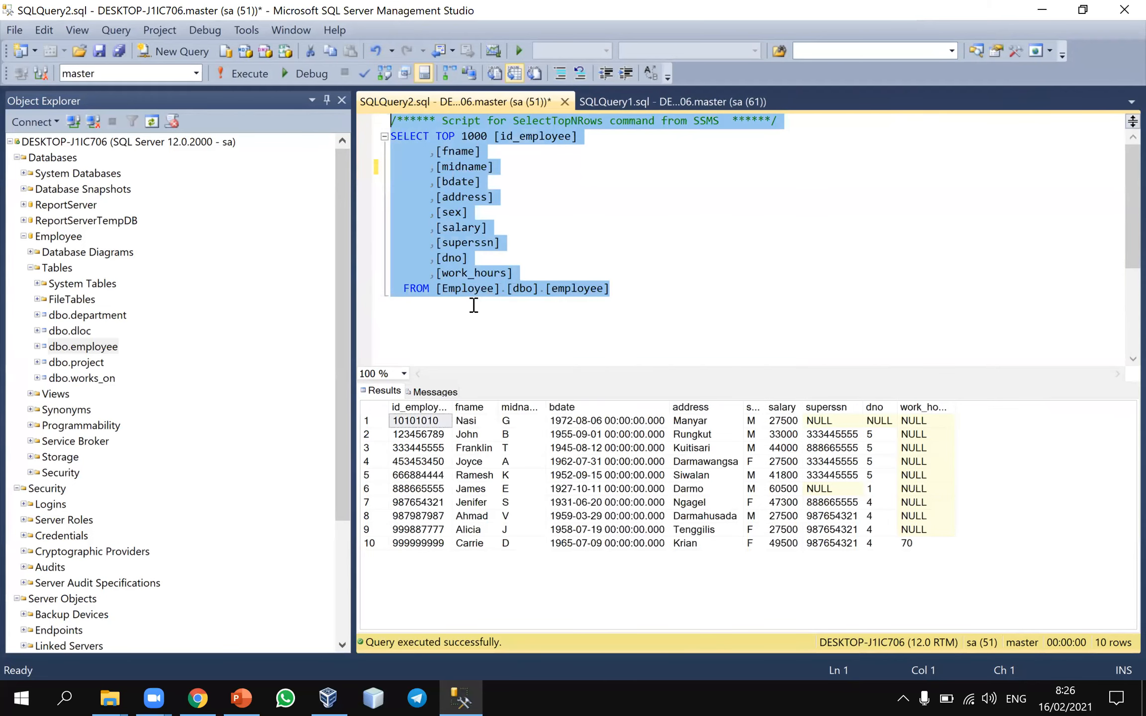
{"action": "left_click", "coordinate": [585, 351]}
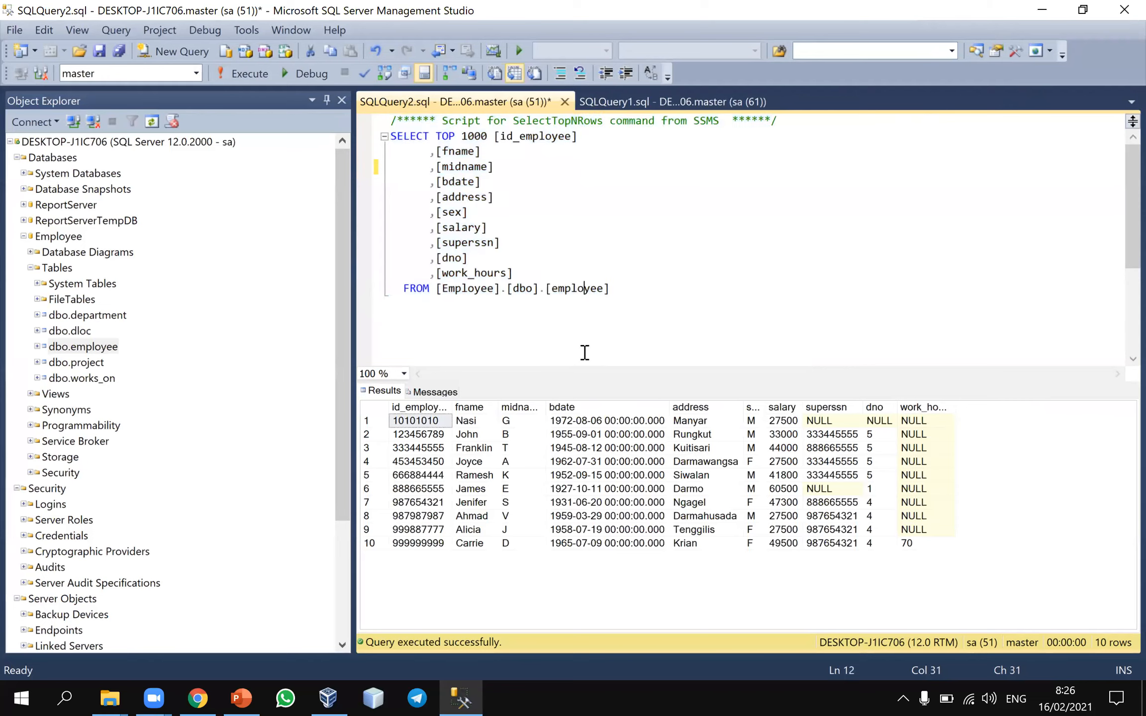
Remove the columns from midname through work_hours from the employee query, leaving only id_employee and fname
{"action": "left_click", "coordinate": [551, 268]}
{"action": "left_click_drag", "start_coordinate": [532, 271], "coordinate": [383, 168]}
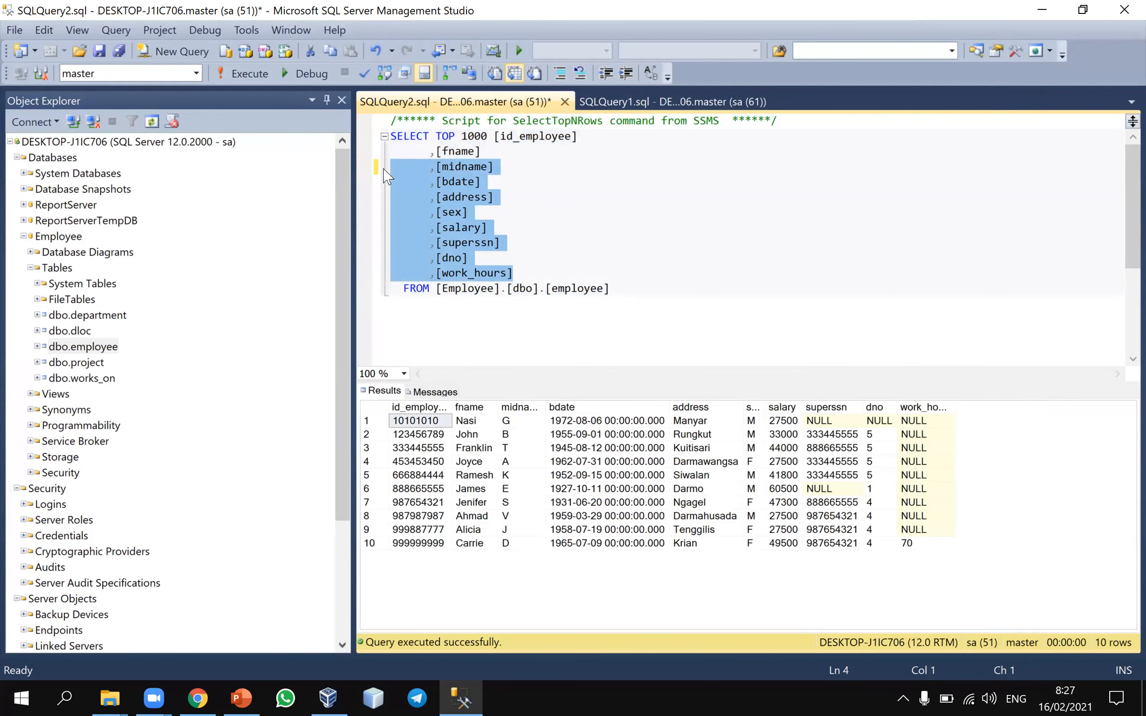
{"action": "key", "text": "Delete"}
{"action": "key", "text": "BackSpace"}
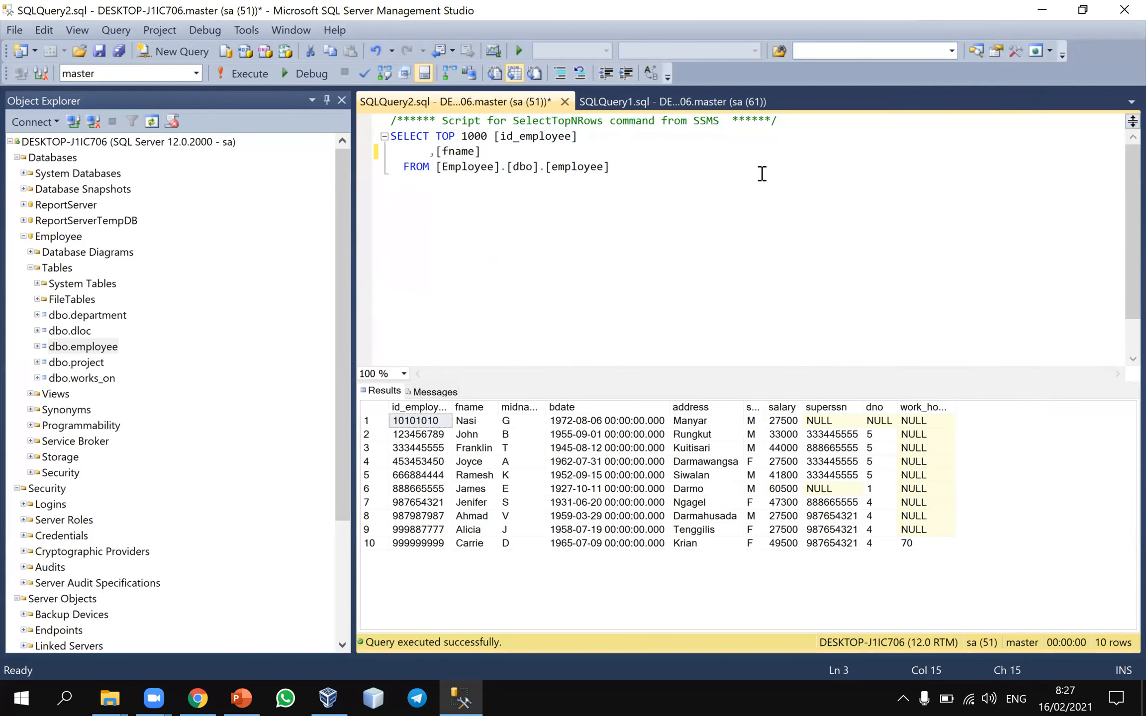
Select the shortened script and execute it to retrieve only the id_employee and fname columns from dbo.employee
{"action": "left_click_drag", "start_coordinate": [649, 179], "coordinate": [362, 136]}
{"action": "right_click", "coordinate": [439, 159]}
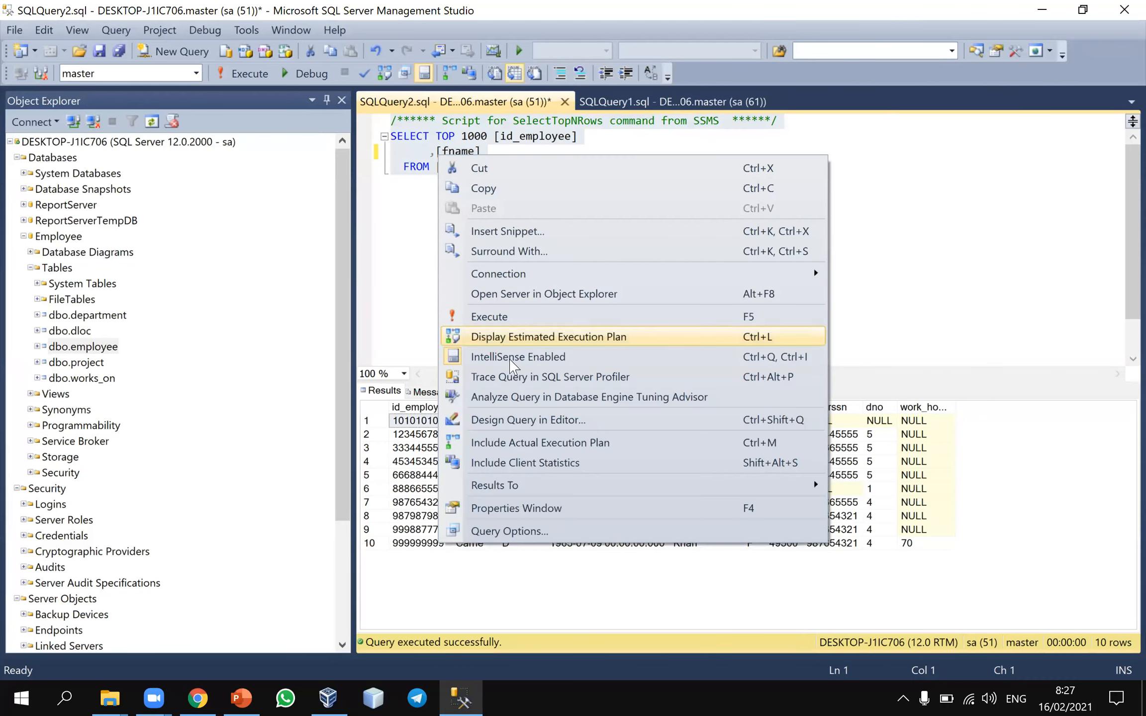
{"action": "left_click", "coordinate": [490, 317]}
{"action": "left_click", "coordinate": [523, 483]}
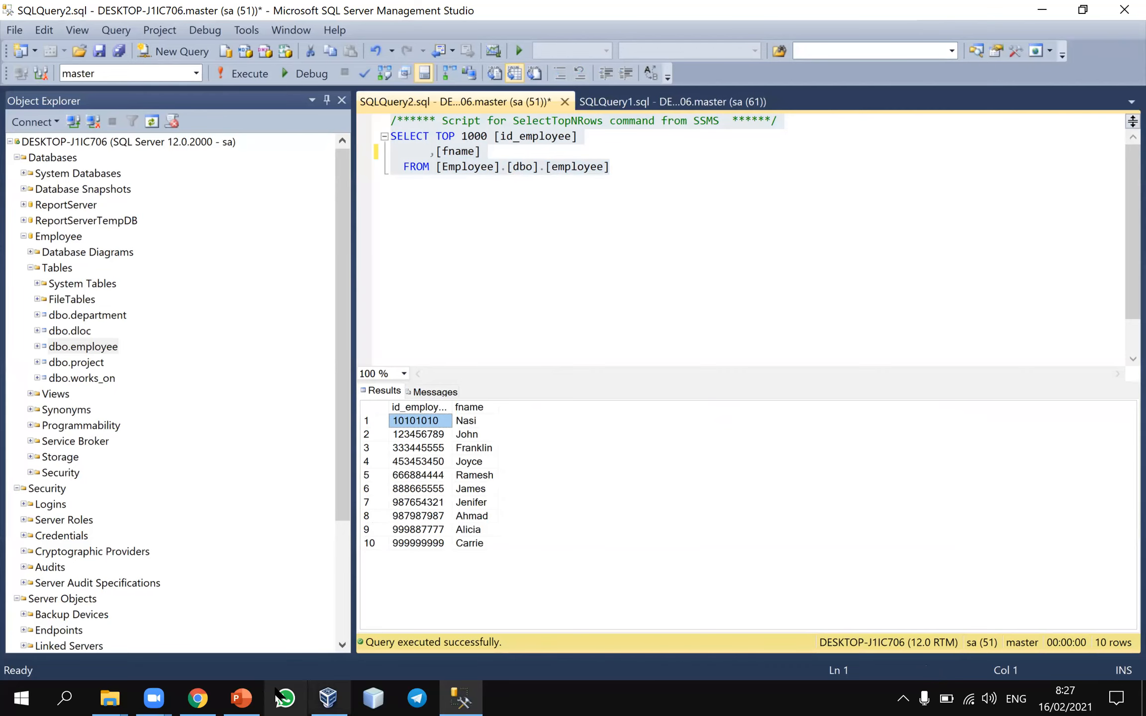
Switch to the PowerPoint presentation at the slide on viewing a table's data in SSMS
{"action": "left_click", "coordinate": [241, 699]}
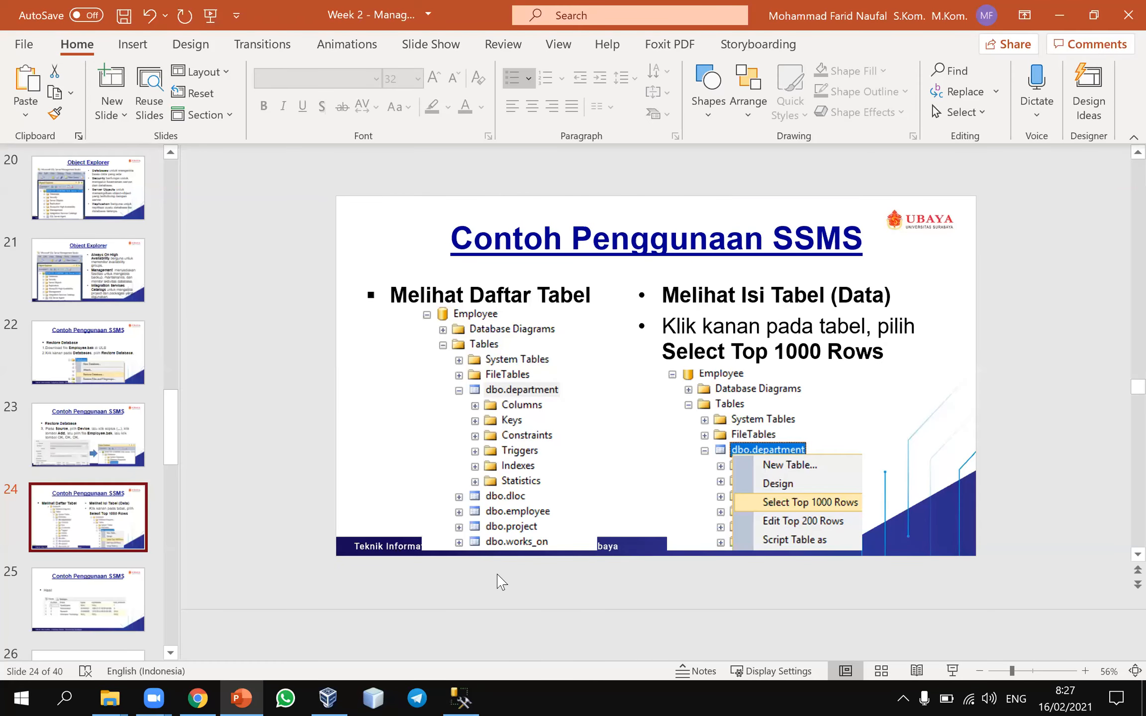
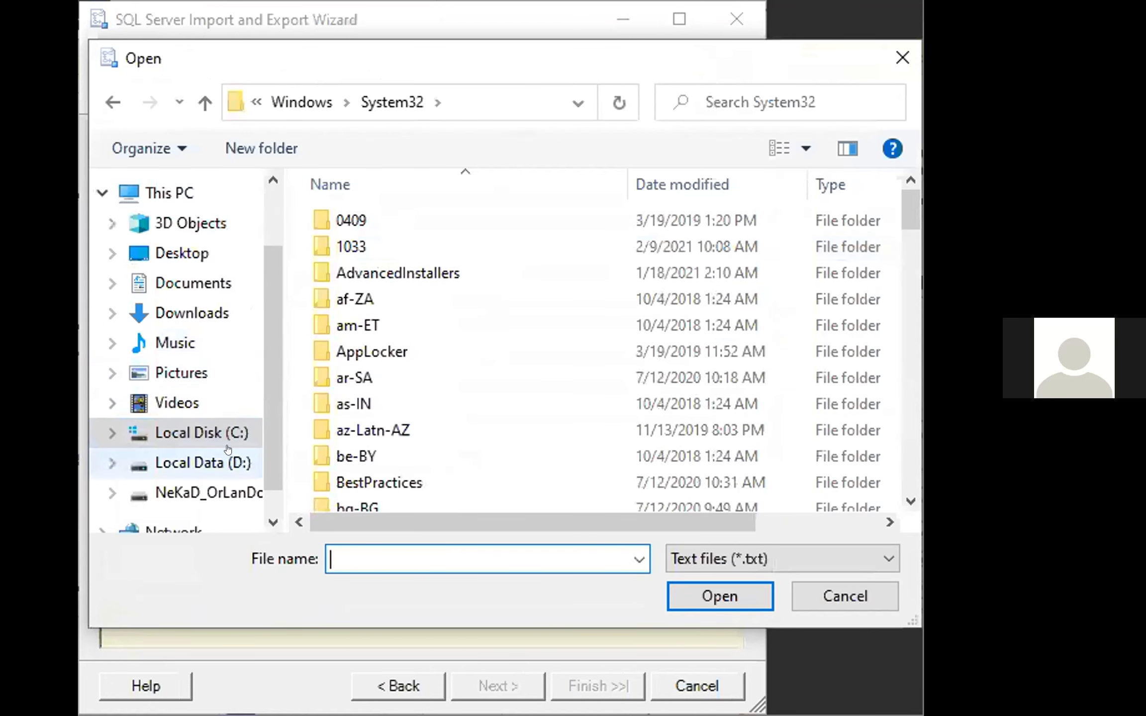
Choose Mahasiswa.txt from Local Data (D:) as the flat file to import
{"action": "left_click", "coordinate": [222, 464]}
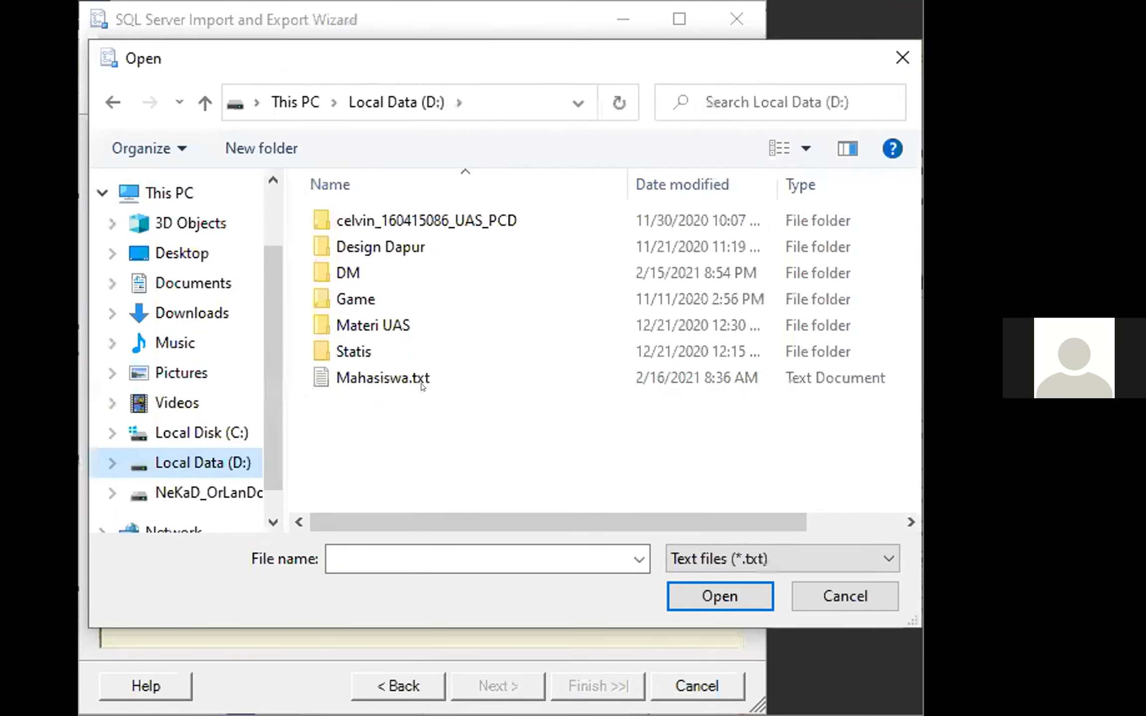
{"action": "left_click", "coordinate": [388, 378]}
{"action": "left_click", "coordinate": [718, 596]}
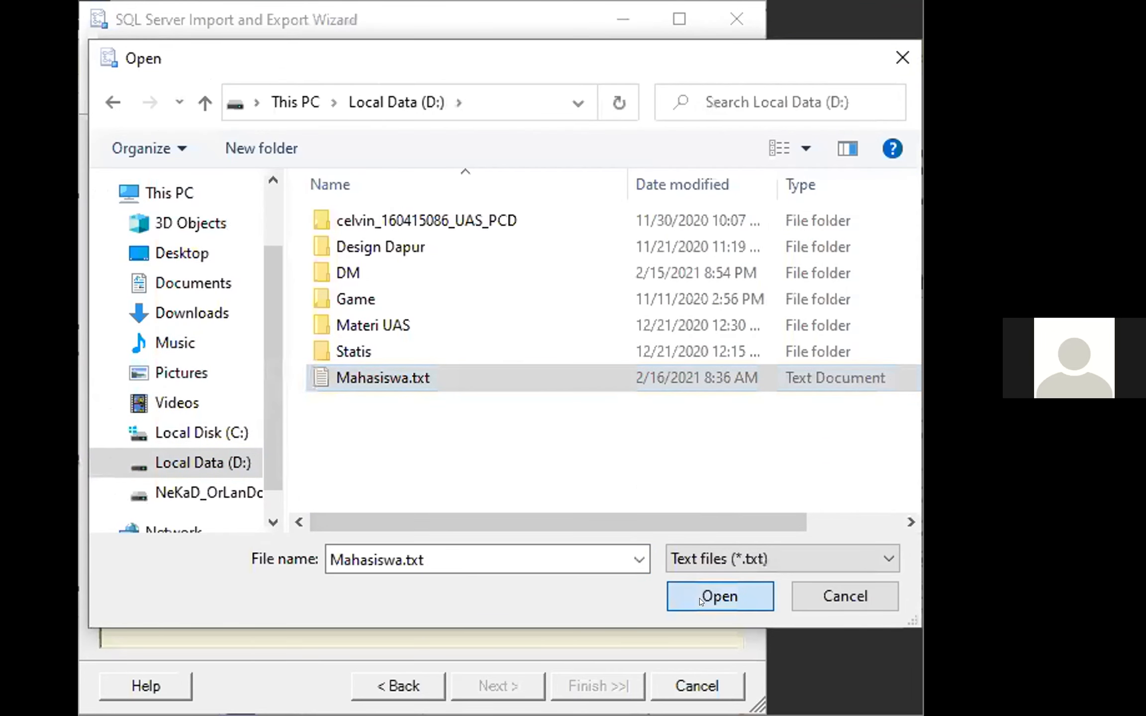
Accept the delimited format and comma-separated columns of the Mahasiswa.txt source and proceed to choosing a destination
{"action": "key", "text": "alt+Tab"}
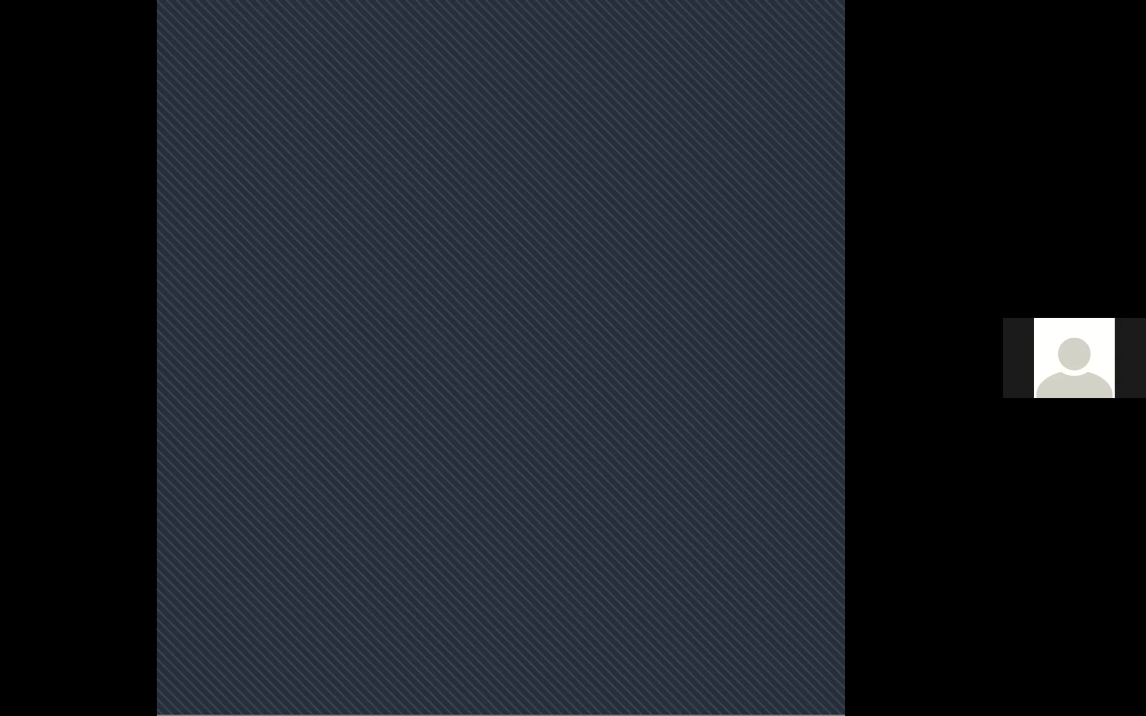
{"action": "key", "text": "alt+Tab"}
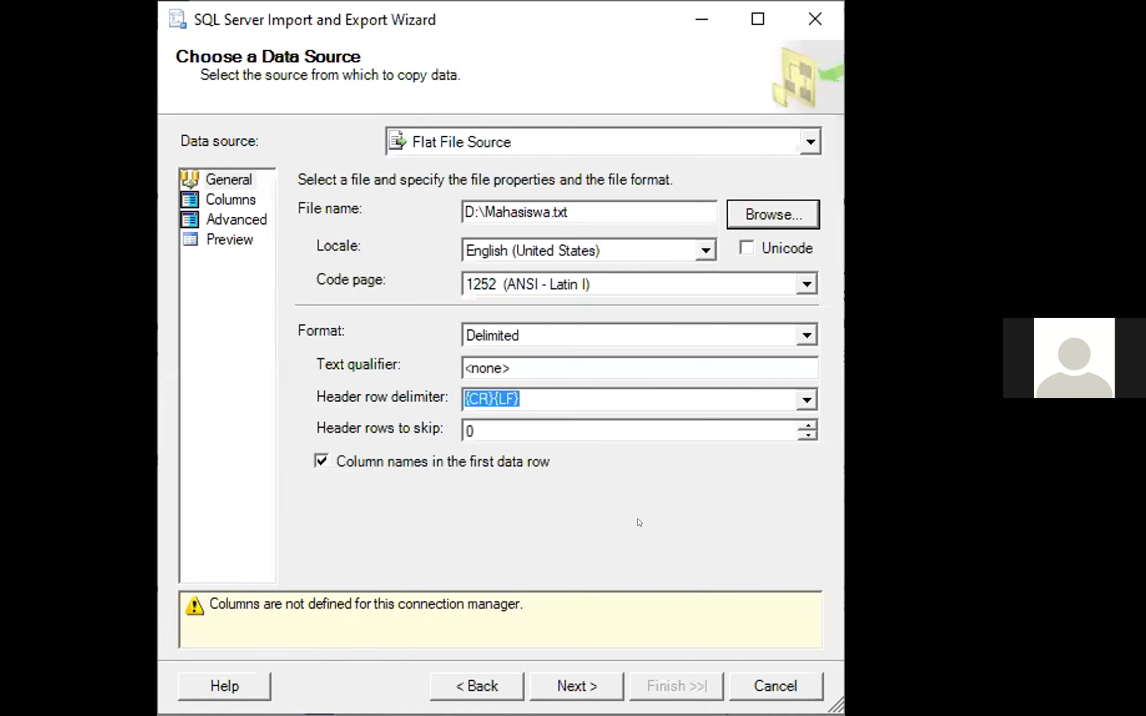
{"action": "key", "text": "alt+Tab"}
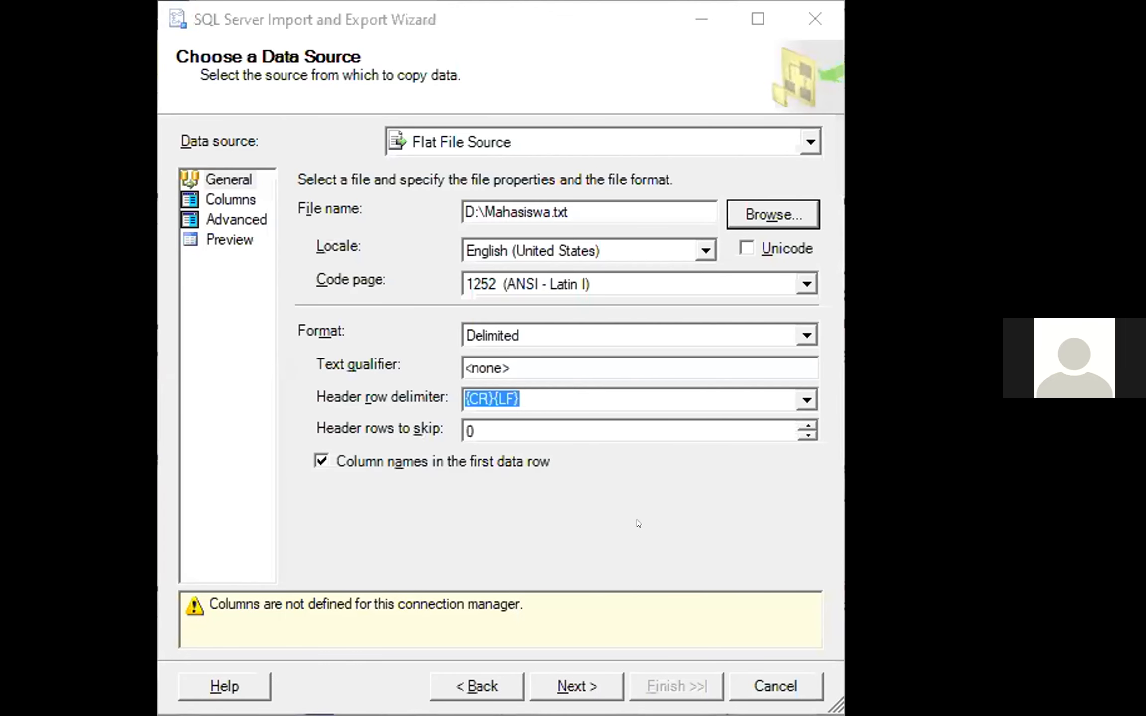
{"action": "left_click", "coordinate": [636, 519]}
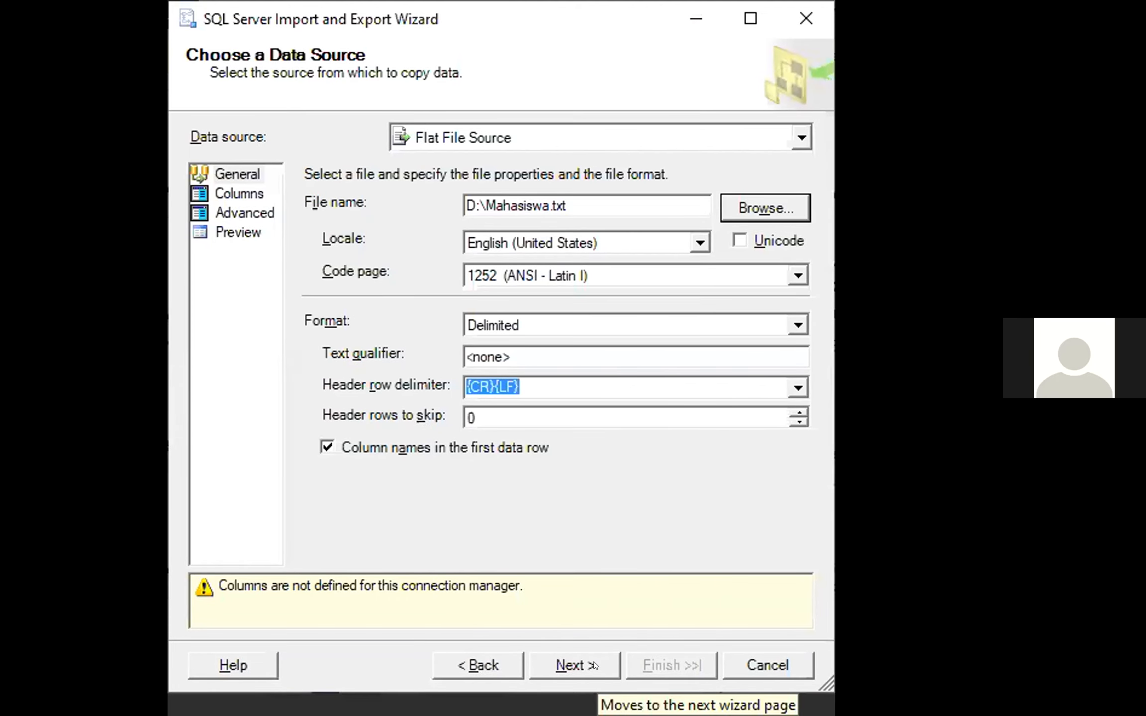
{"action": "key", "text": "alt+Tab"}
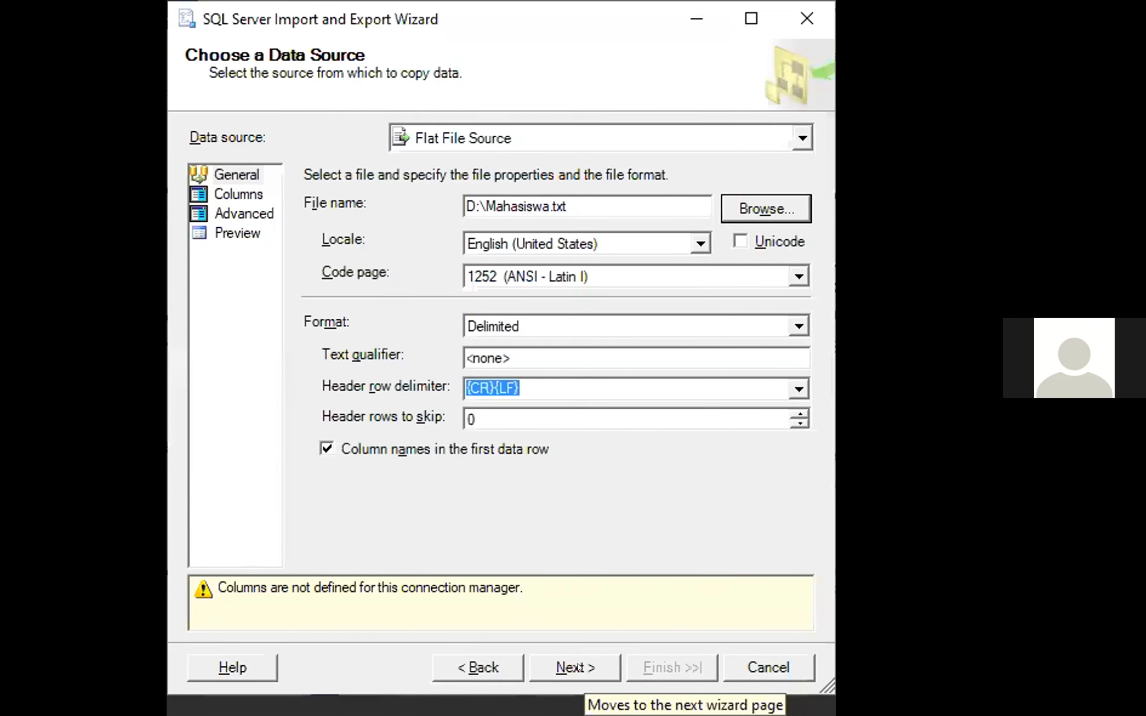
{"action": "left_click", "coordinate": [587, 666]}
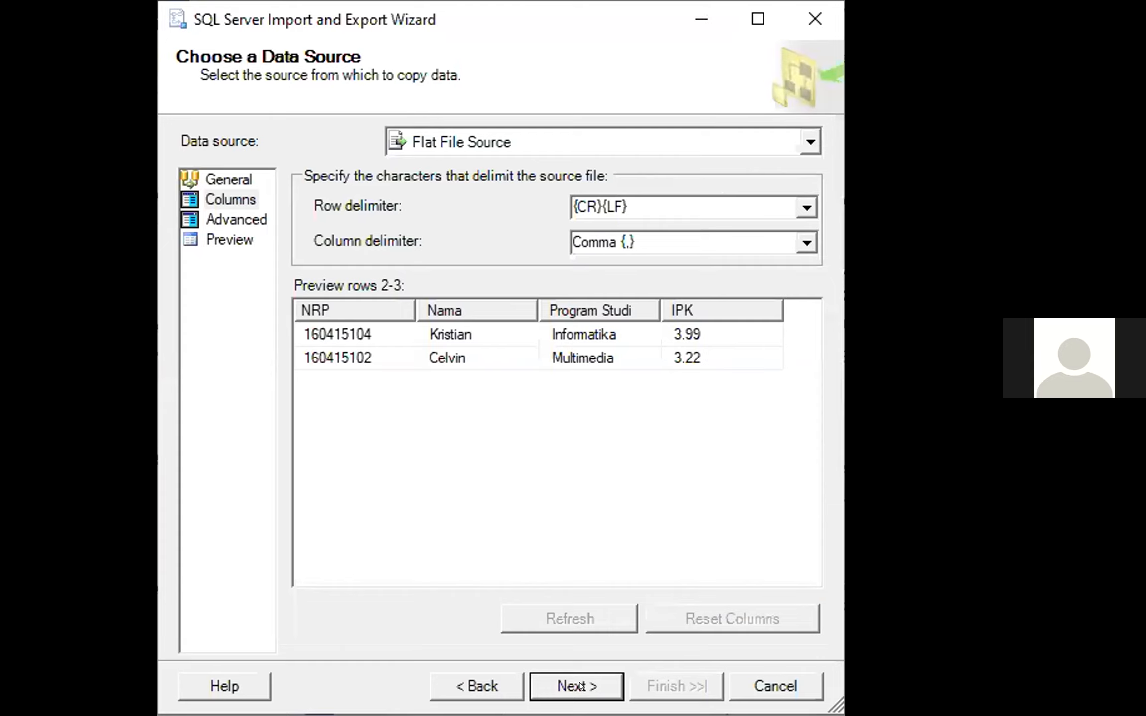
{"action": "left_click", "coordinate": [582, 686]}
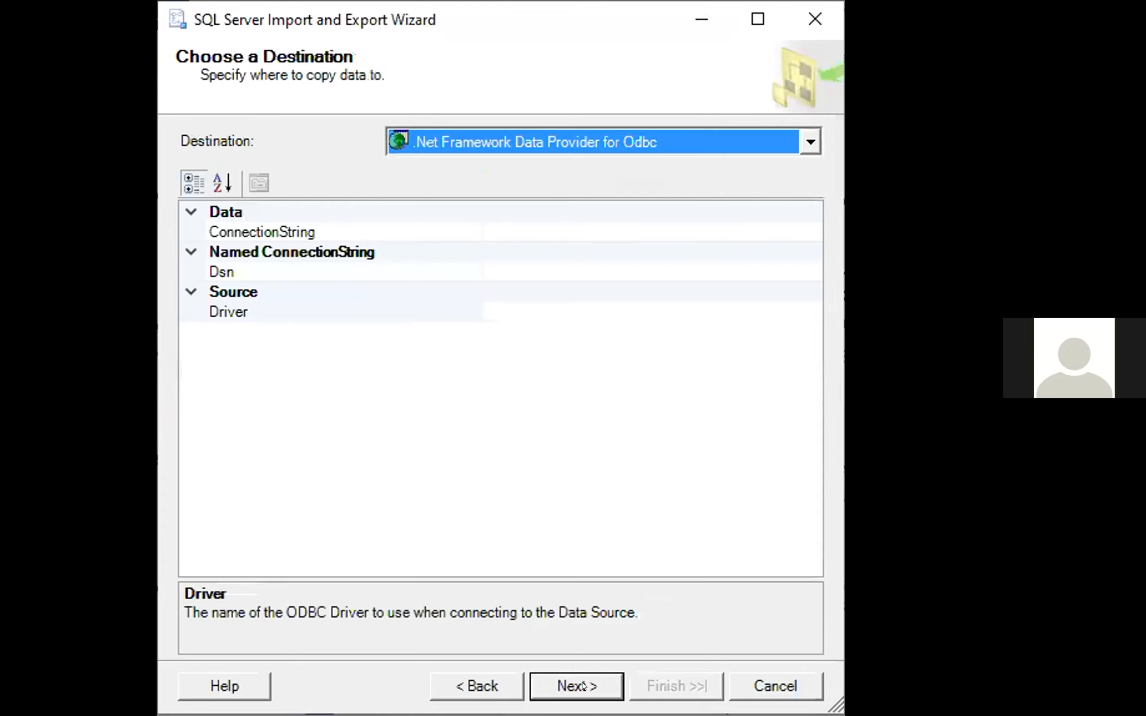
Try to continue with .Net Framework Data Provider for Odbc as the import destination
{"action": "left_click", "coordinate": [583, 686]}
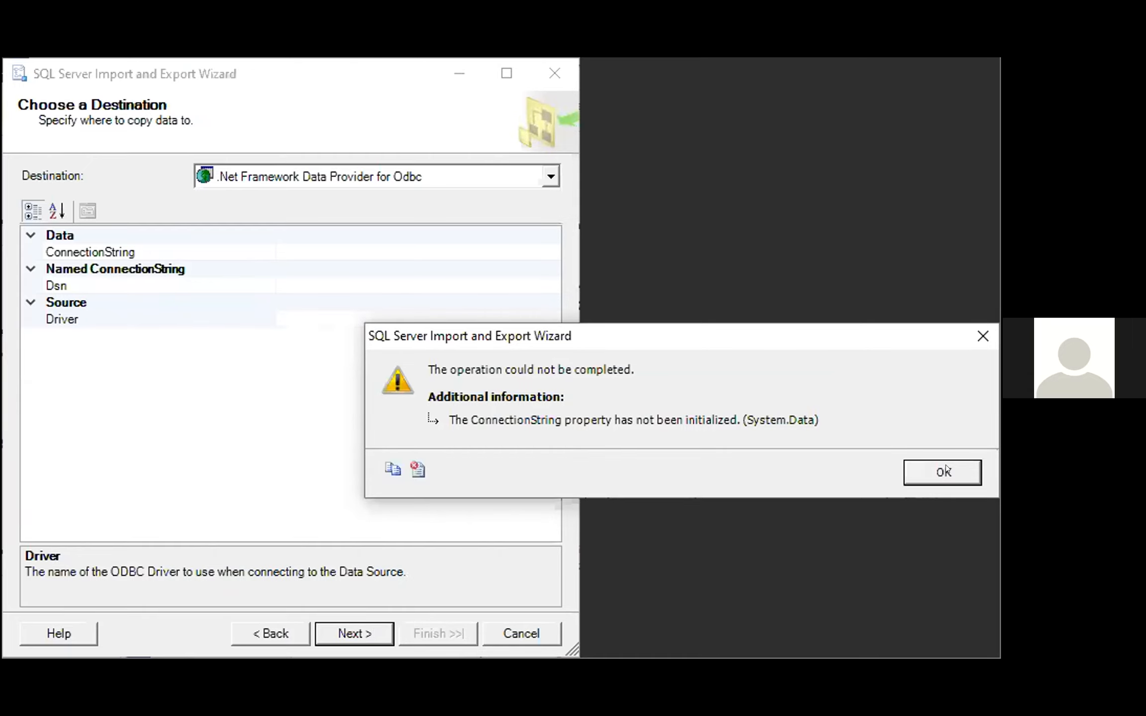
{"action": "left_click", "coordinate": [957, 469]}
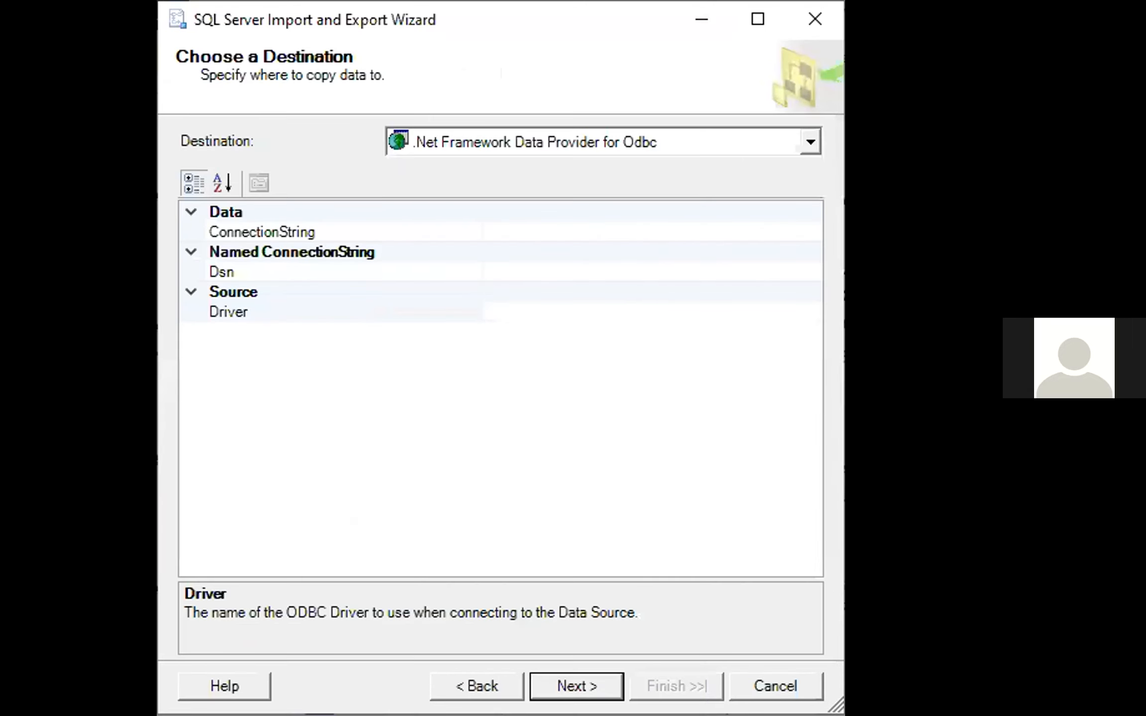
{"action": "left_click", "coordinate": [562, 685]}
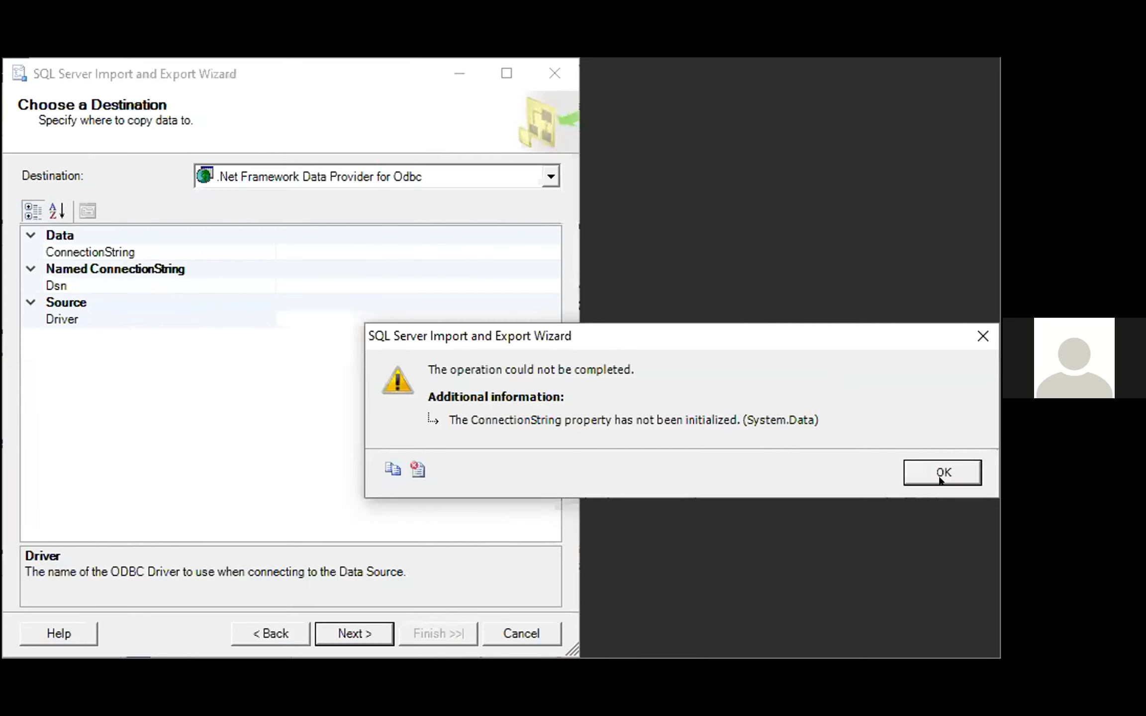
{"action": "left_click", "coordinate": [941, 475]}
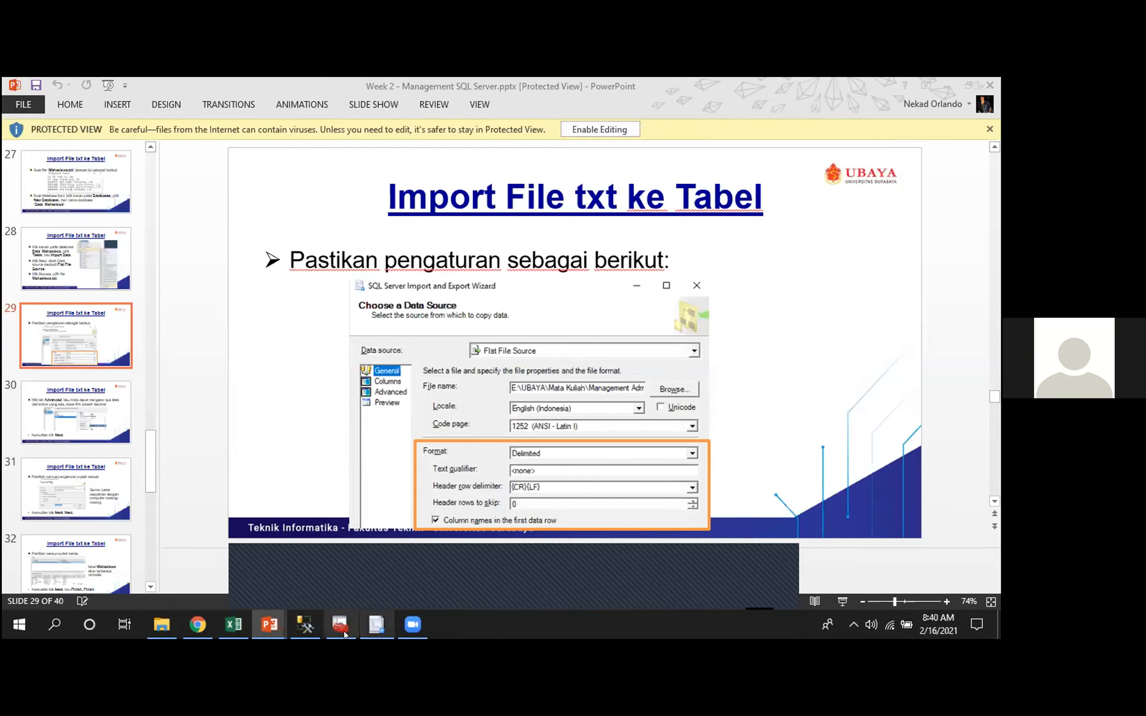
Switch from the PowerPoint slide back to the SQL Server Import and Export Wizard in front of Management Studio
{"action": "key", "text": "alt+Tab"}
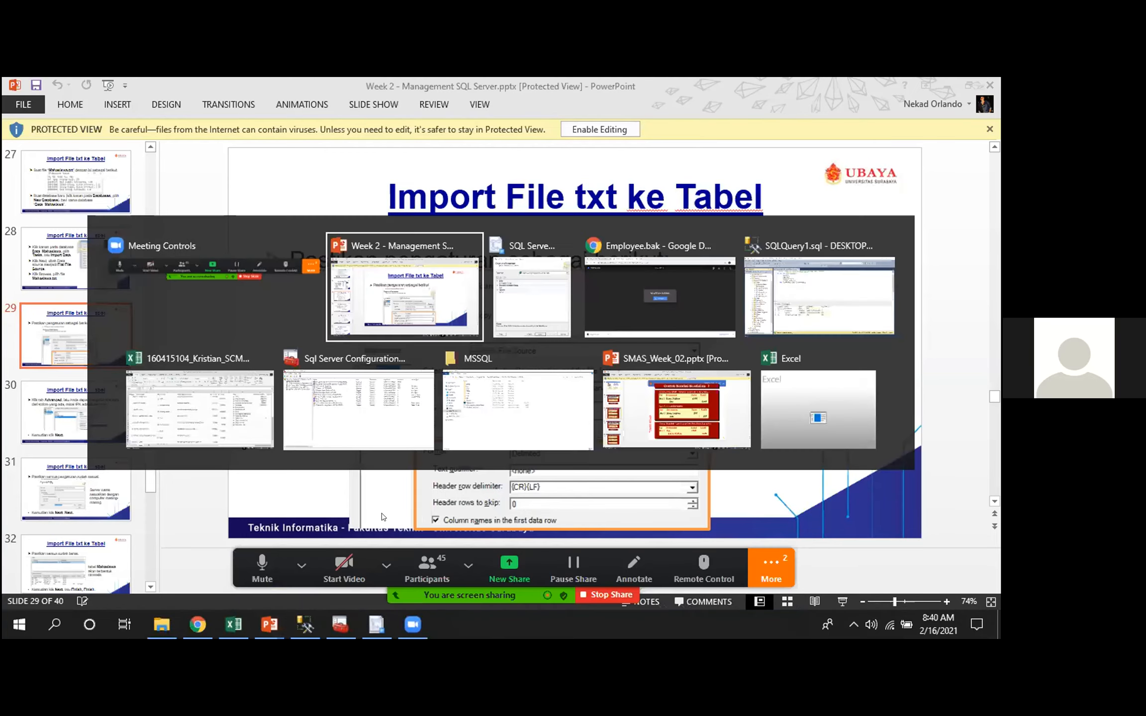
{"action": "key", "text": "alt+Tab"}
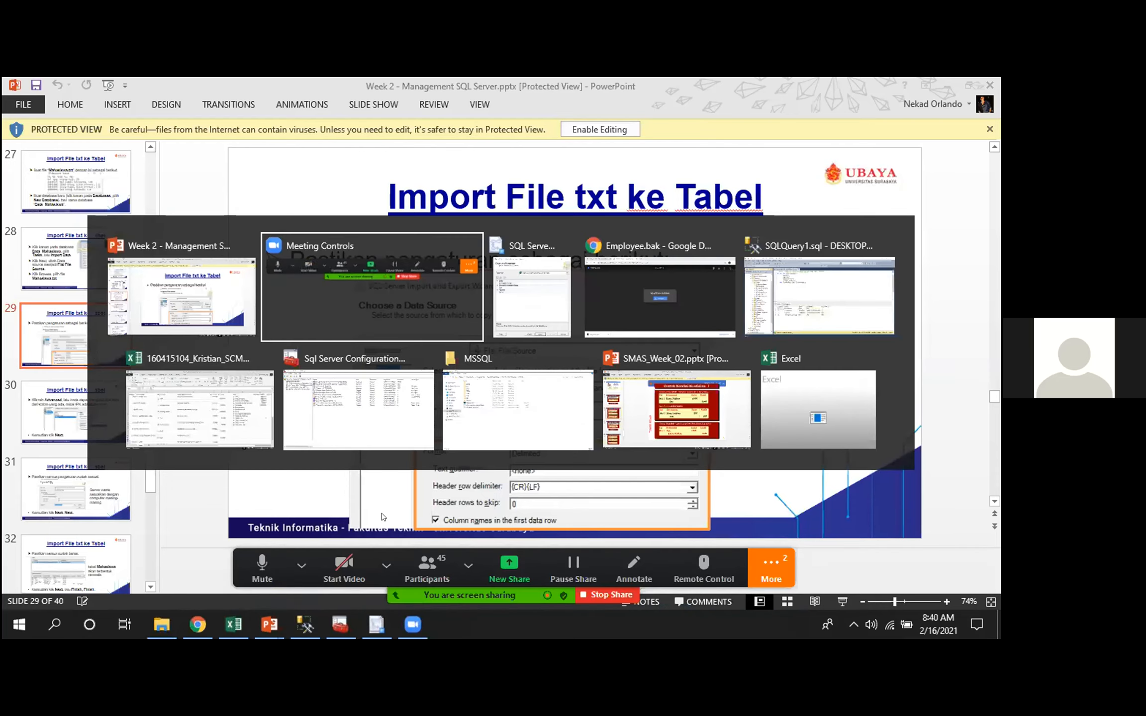
{"action": "key", "text": "alt+Tab"}
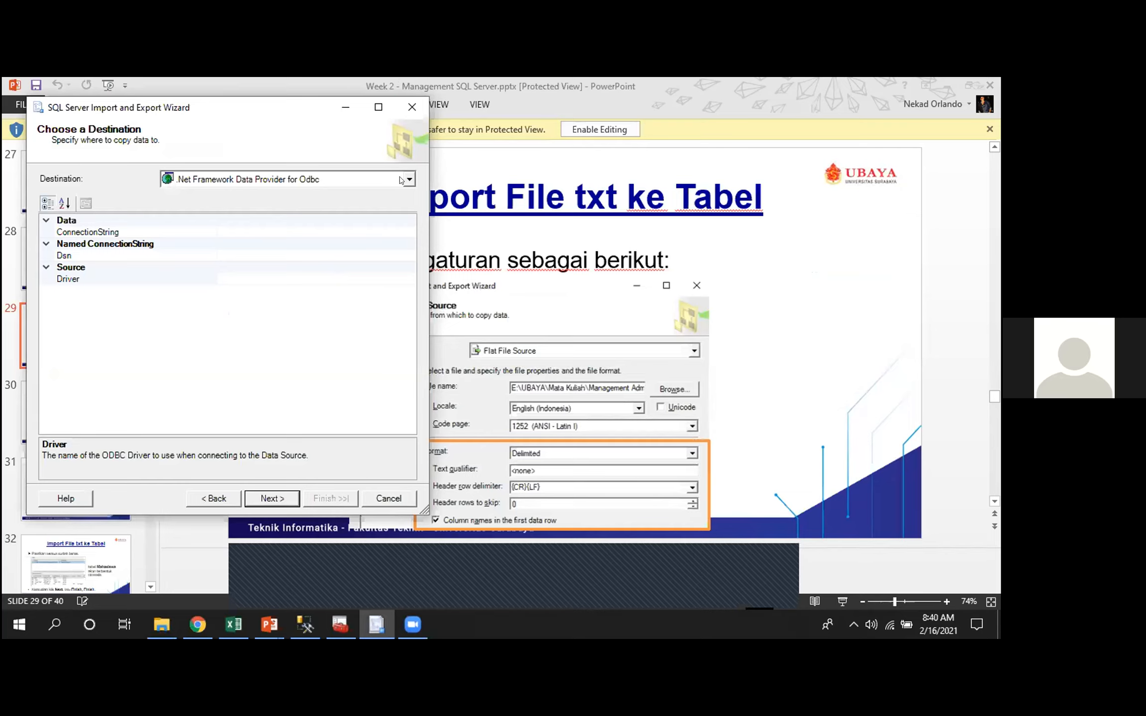
{"action": "left_click", "coordinate": [316, 622]}
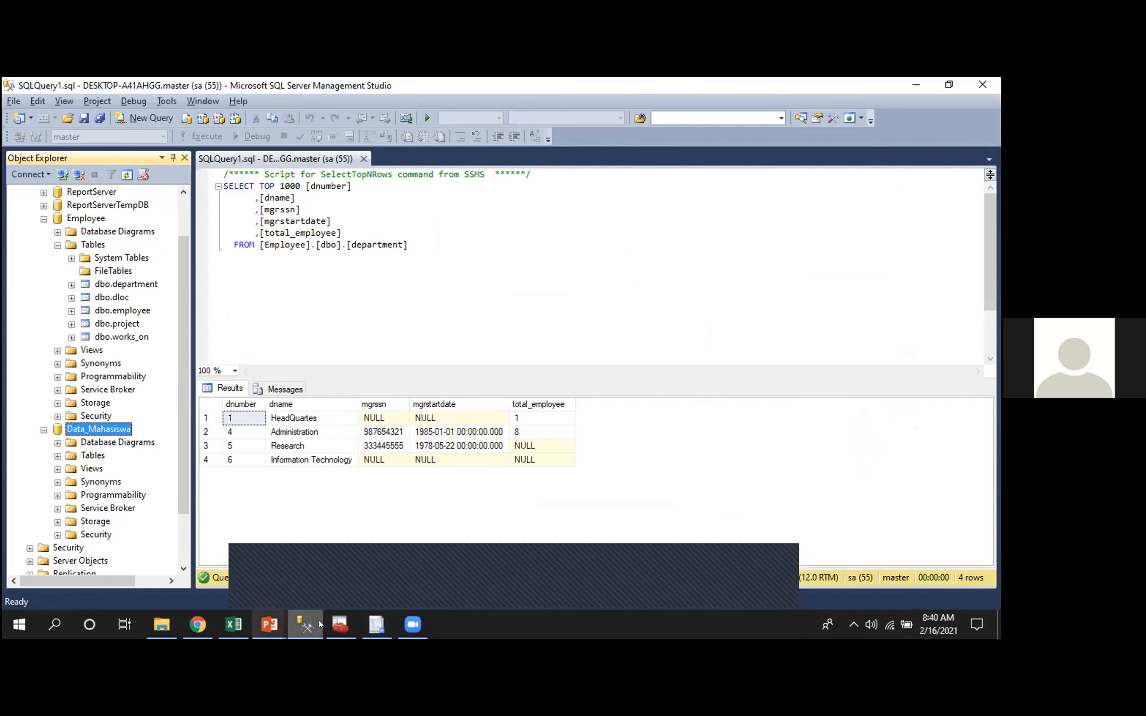
{"action": "left_click", "coordinate": [370, 623]}
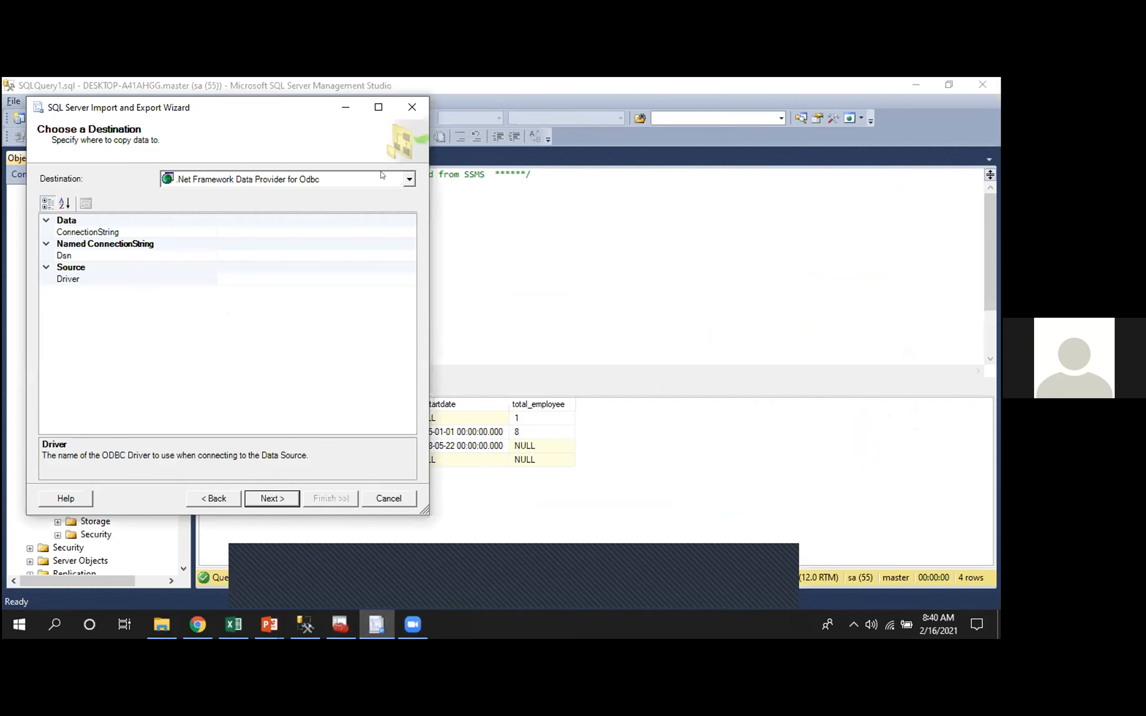
Set the import destination to Microsoft OLE DB Provider for SQL Server, keeping the Data_Mahasiswa database, and proceed to table selection
{"action": "left_click", "coordinate": [405, 183]}
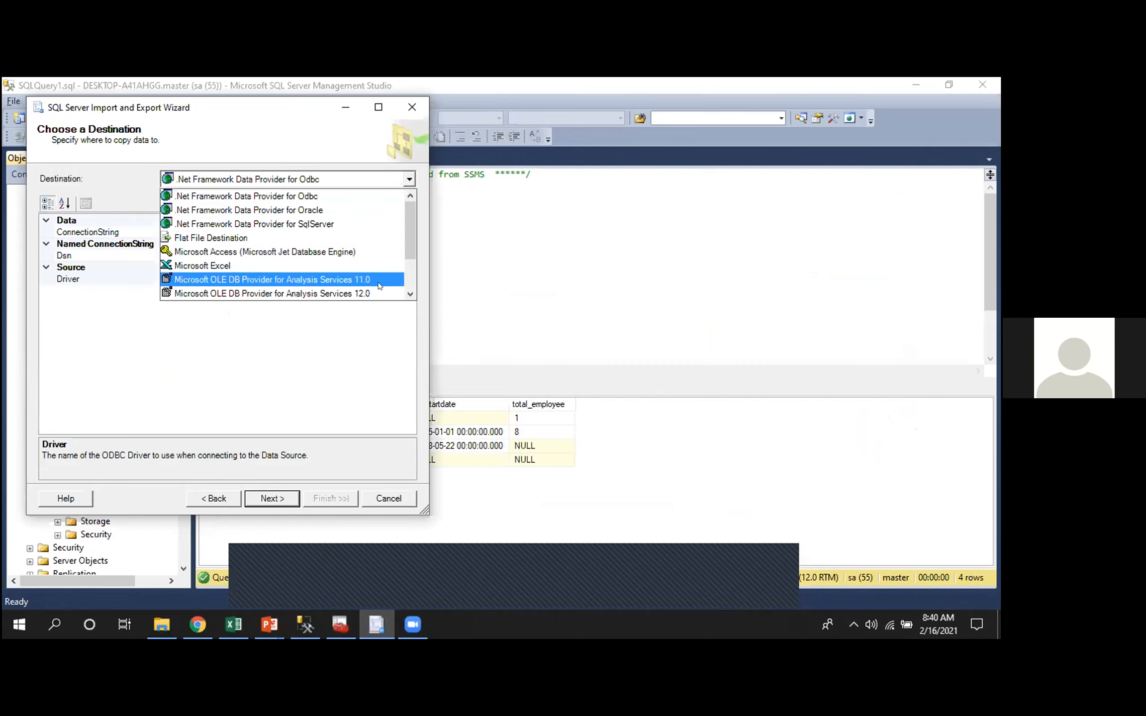
{"action": "left_click", "coordinate": [403, 280]}
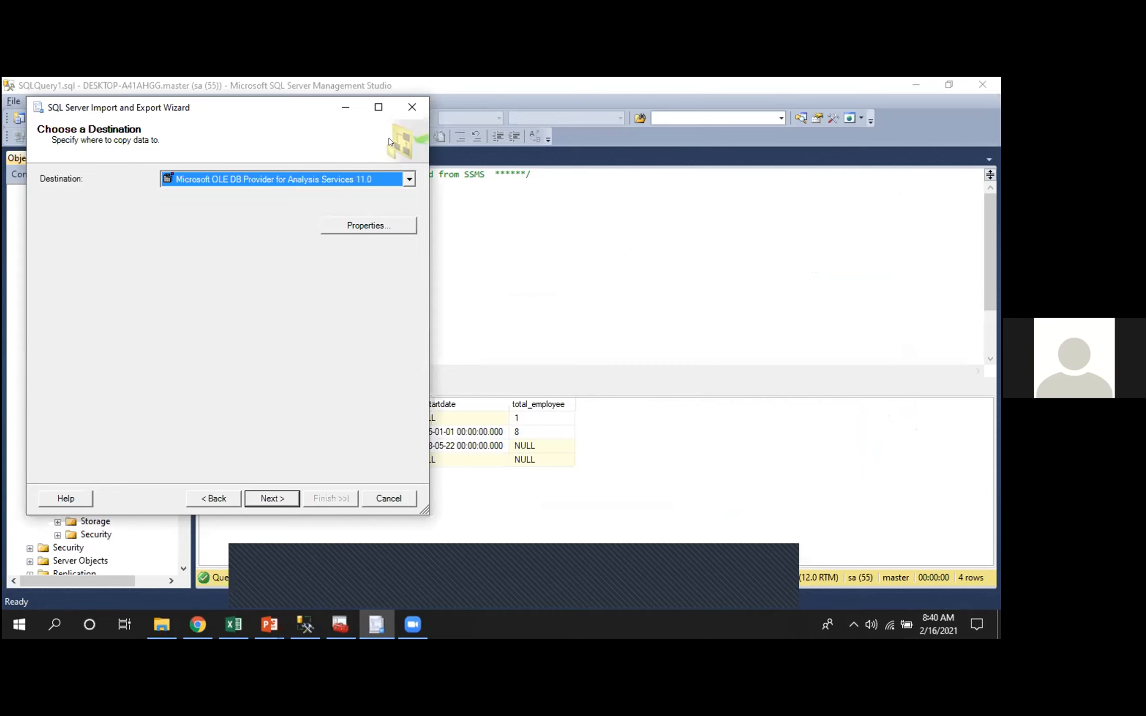
{"action": "left_click", "coordinate": [409, 179]}
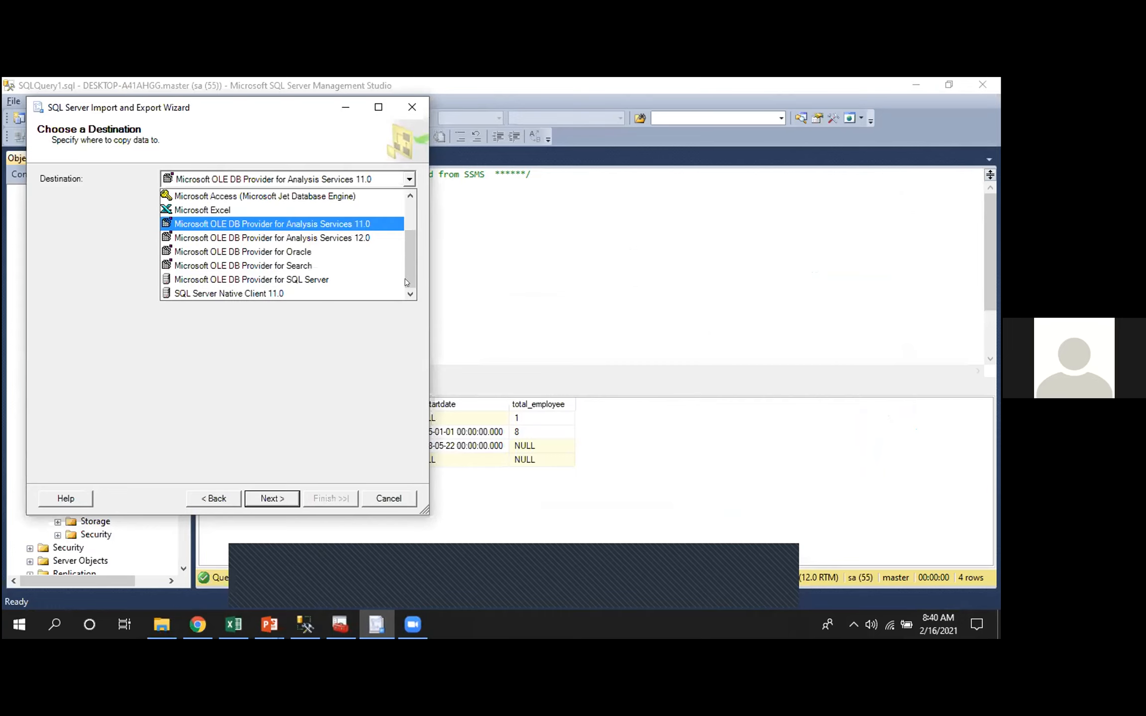
{"action": "left_click", "coordinate": [331, 273]}
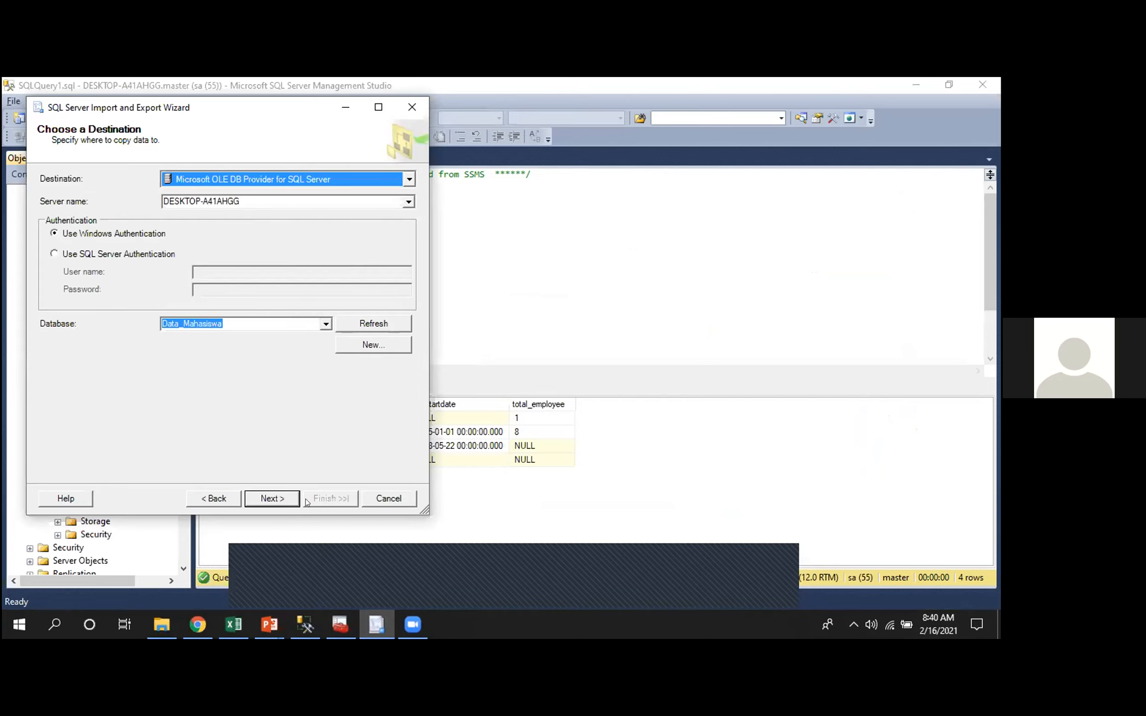
{"action": "left_click", "coordinate": [254, 493]}
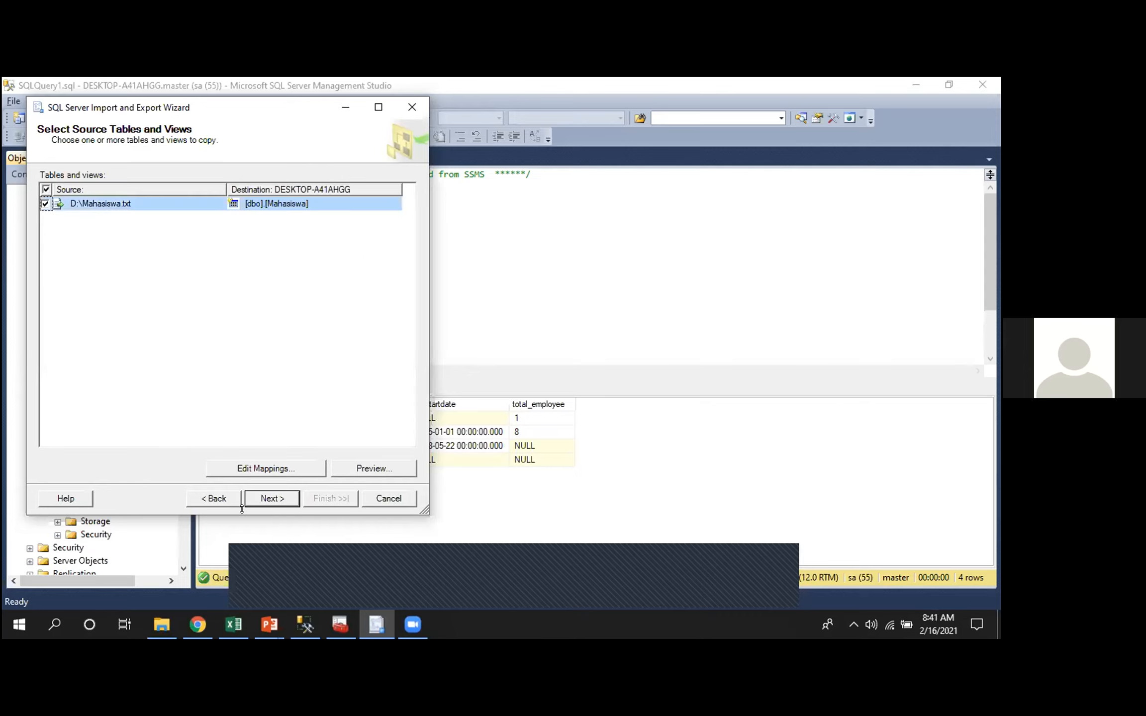
Return to the destination settings and switch to SQL Server Authentication with user name sa and the account password
{"action": "left_click", "coordinate": [223, 499]}
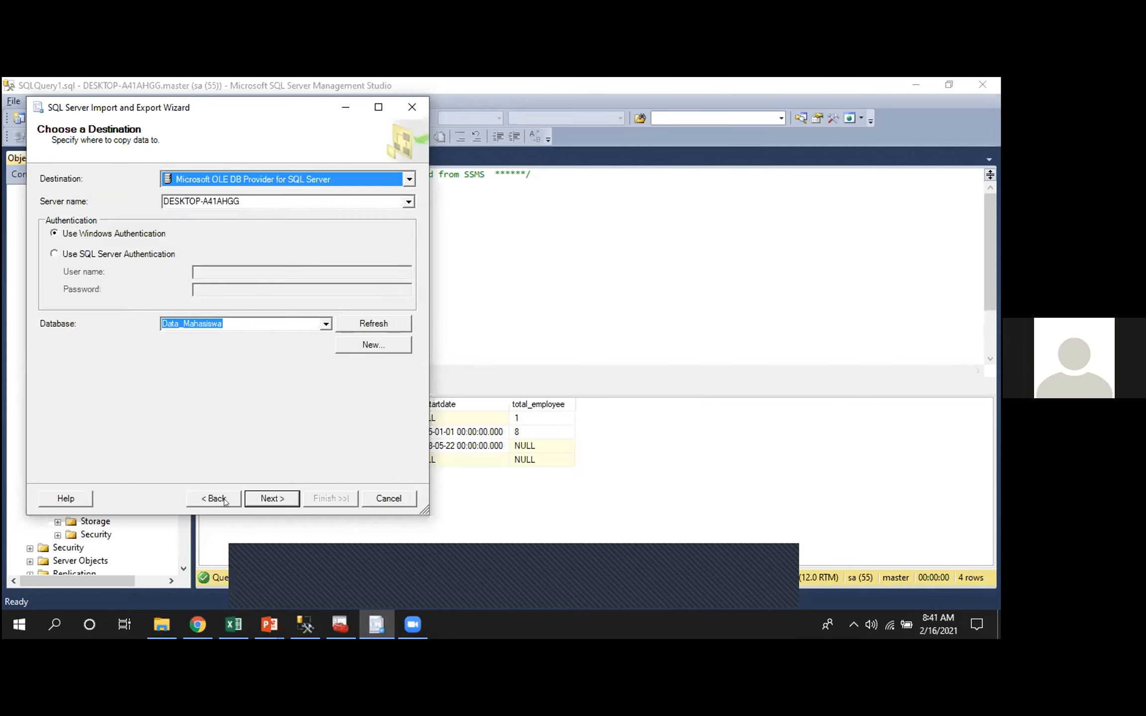
{"action": "left_click", "coordinate": [101, 250]}
{"action": "type", "text": "sa"}
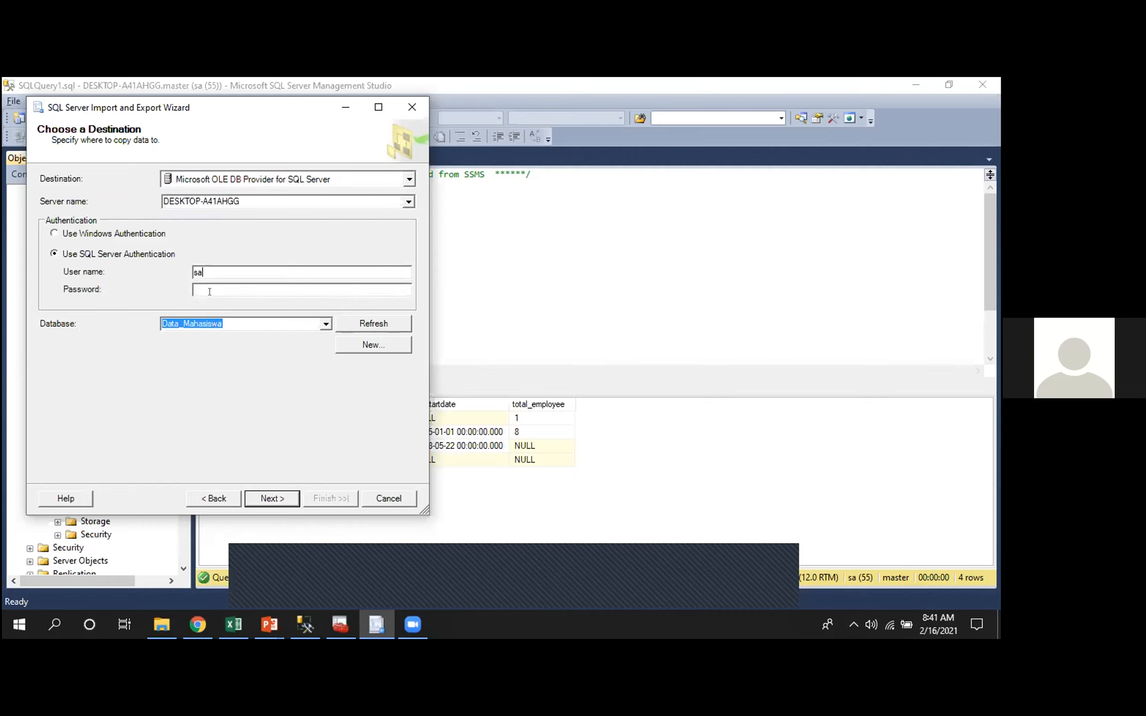
{"action": "type", "text": "**"}
{"action": "left_click", "coordinate": [271, 497]}
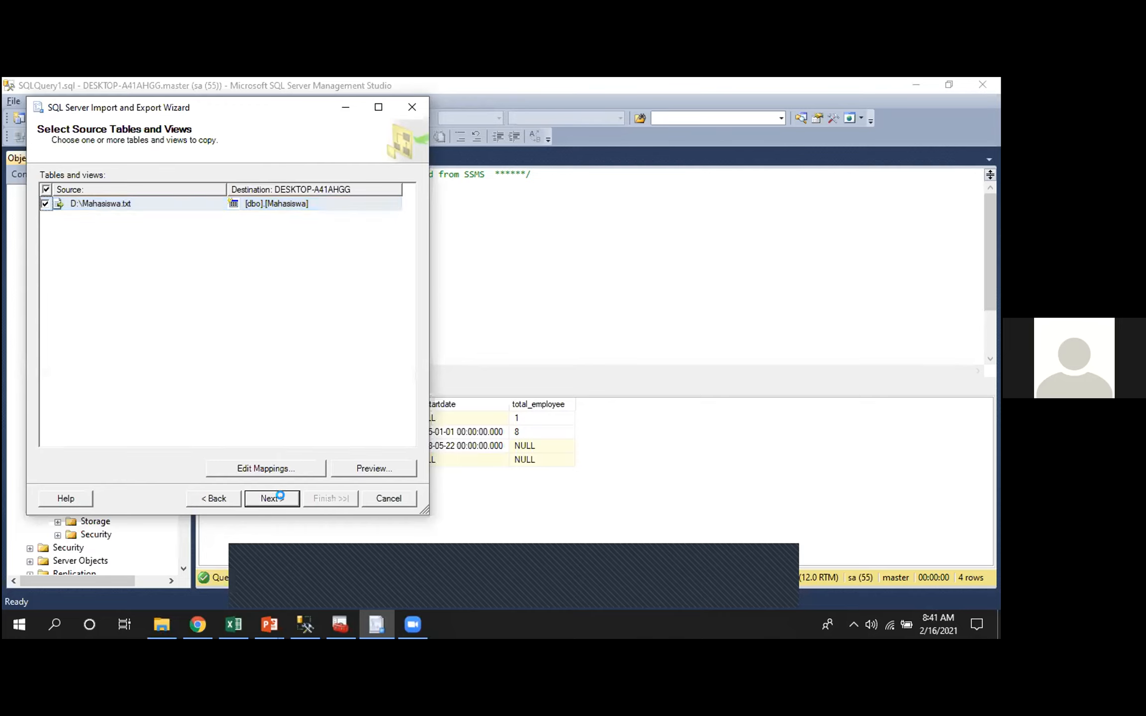
Copy D:\Mahasiswa.txt to [dbo].[Mahasiswa] by running the import immediately without saving an SSIS package, and close the wizard
{"action": "left_click", "coordinate": [280, 496]}
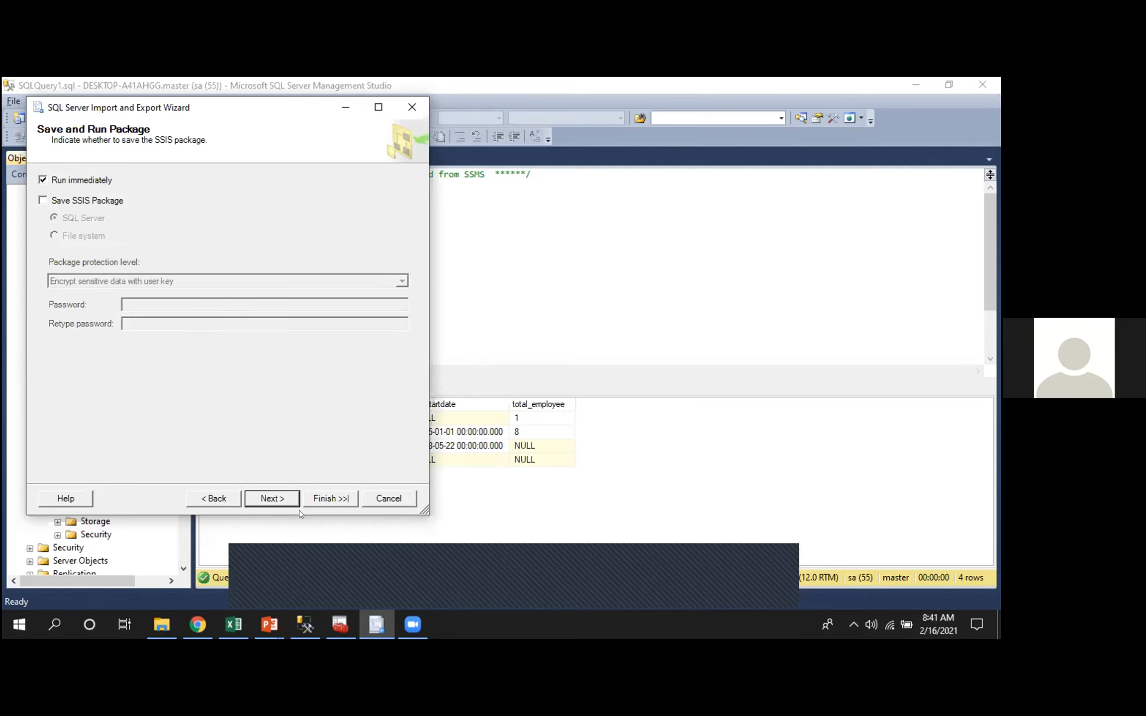
{"action": "left_click", "coordinate": [251, 496]}
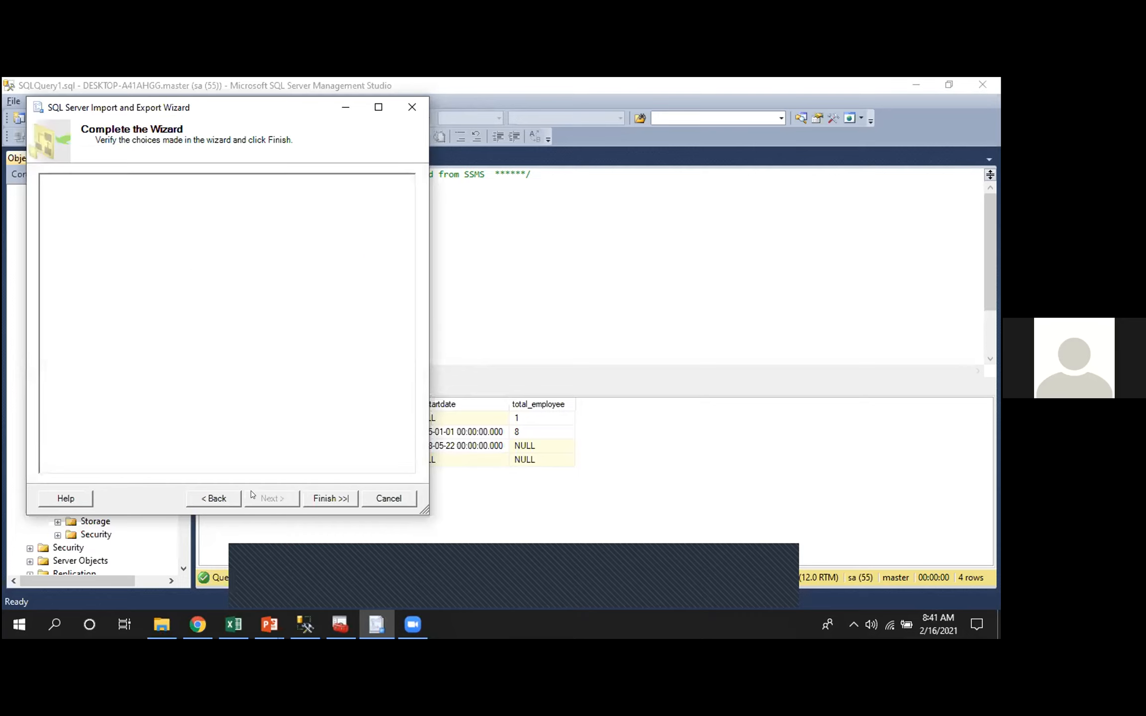
{"action": "left_click", "coordinate": [330, 499]}
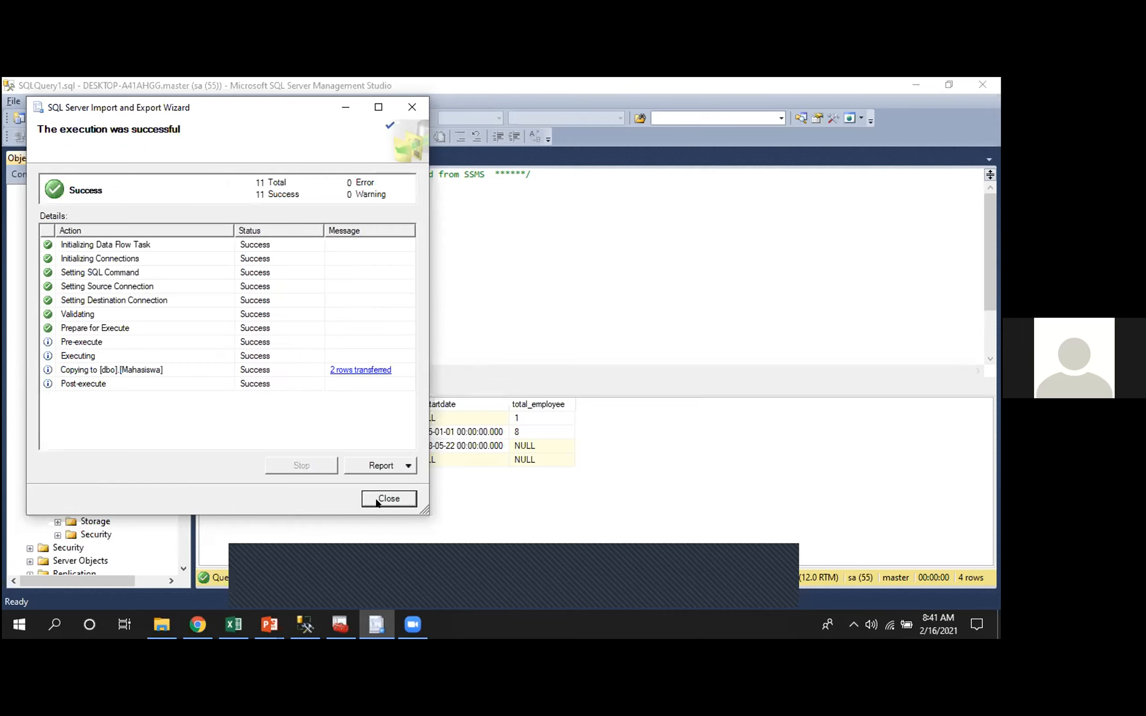
{"action": "left_click", "coordinate": [376, 499]}
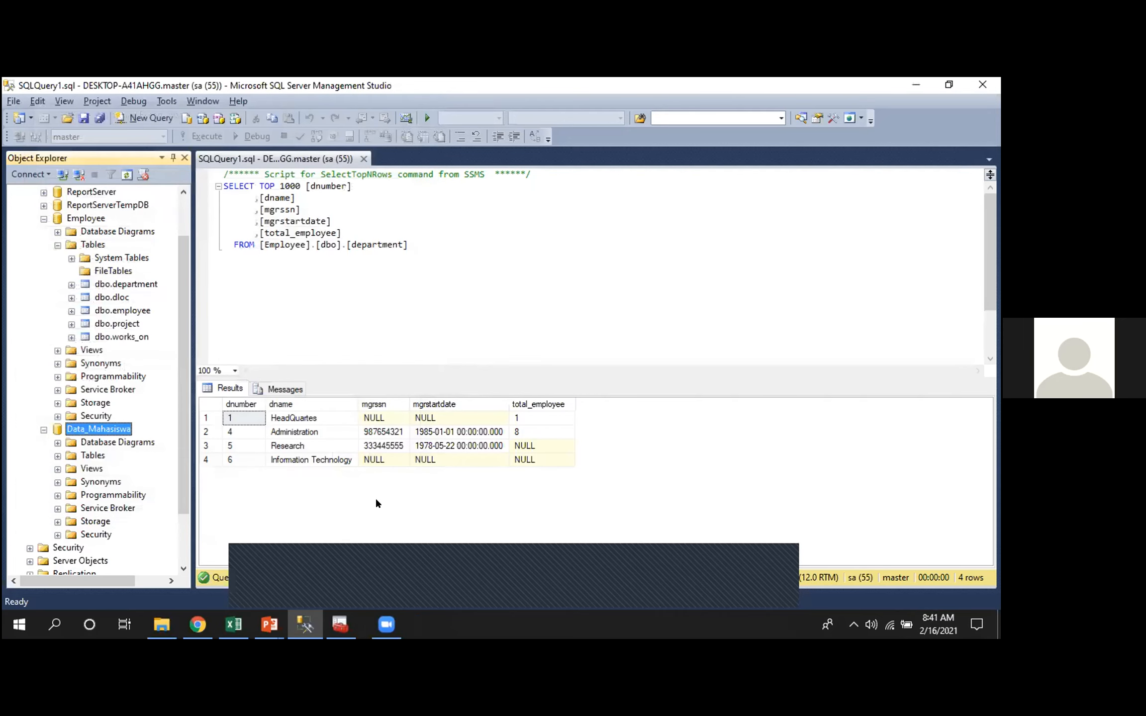
Expand the tables of the Data_Mahasiswa database and select the top 1000 rows of dbo.Mahasiswa
{"action": "left_click", "coordinate": [57, 456]}
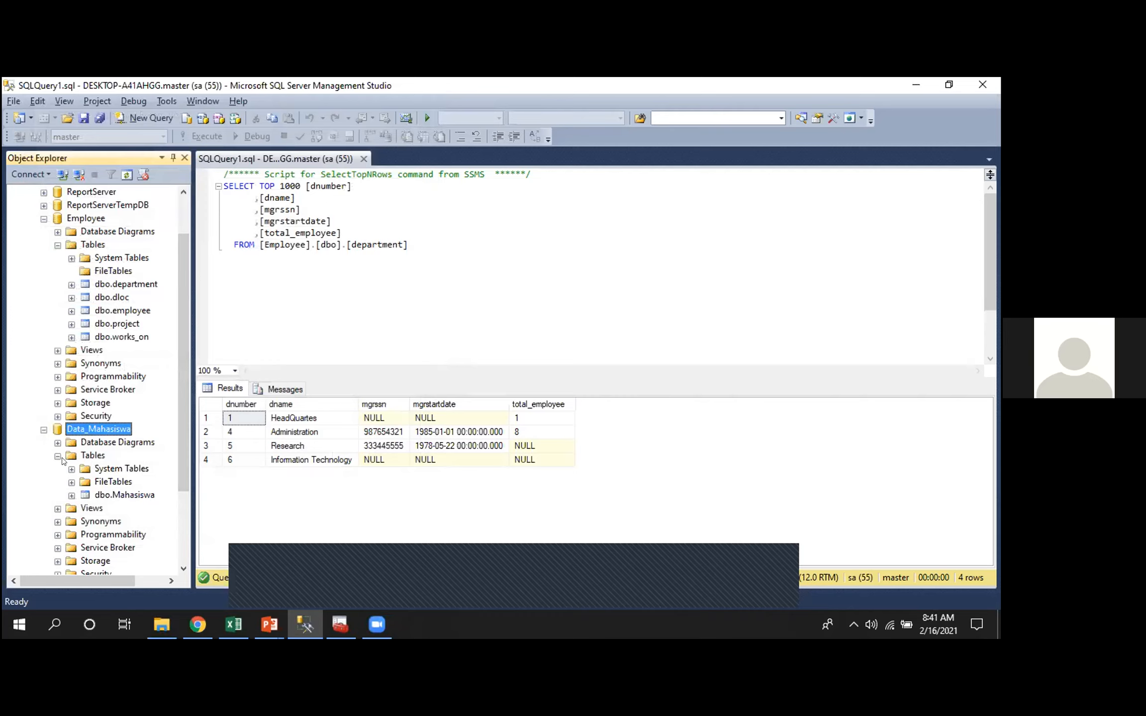
{"action": "left_click", "coordinate": [72, 482]}
{"action": "right_click", "coordinate": [87, 494]}
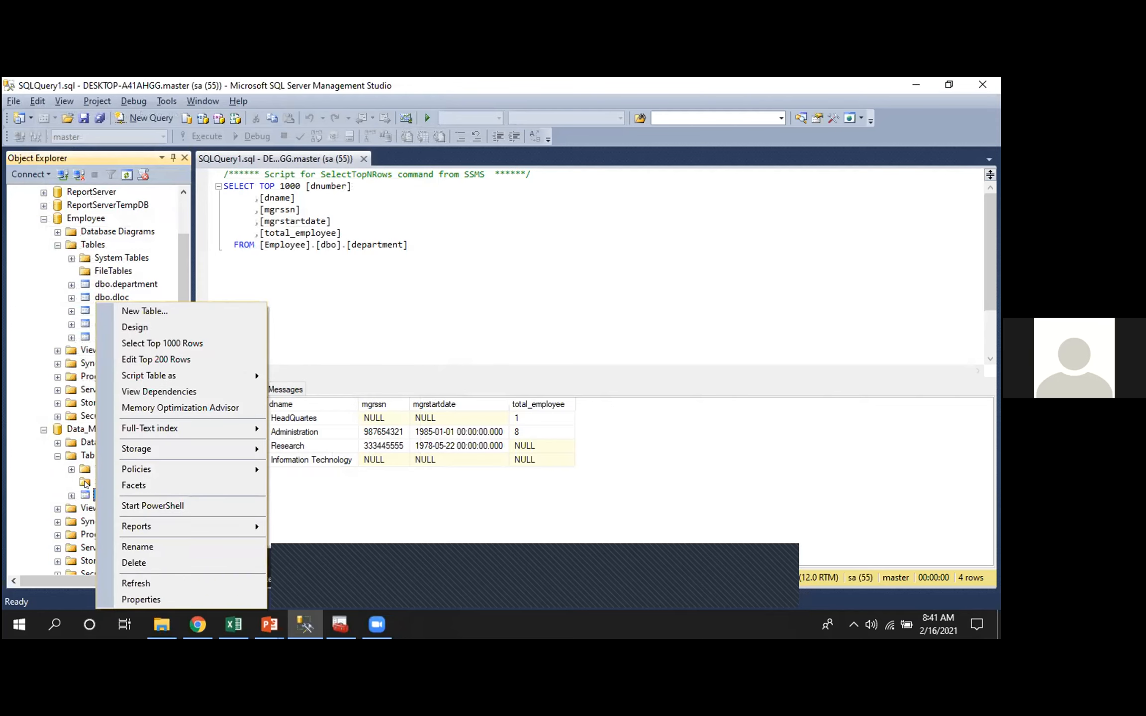
{"action": "left_click", "coordinate": [150, 343]}
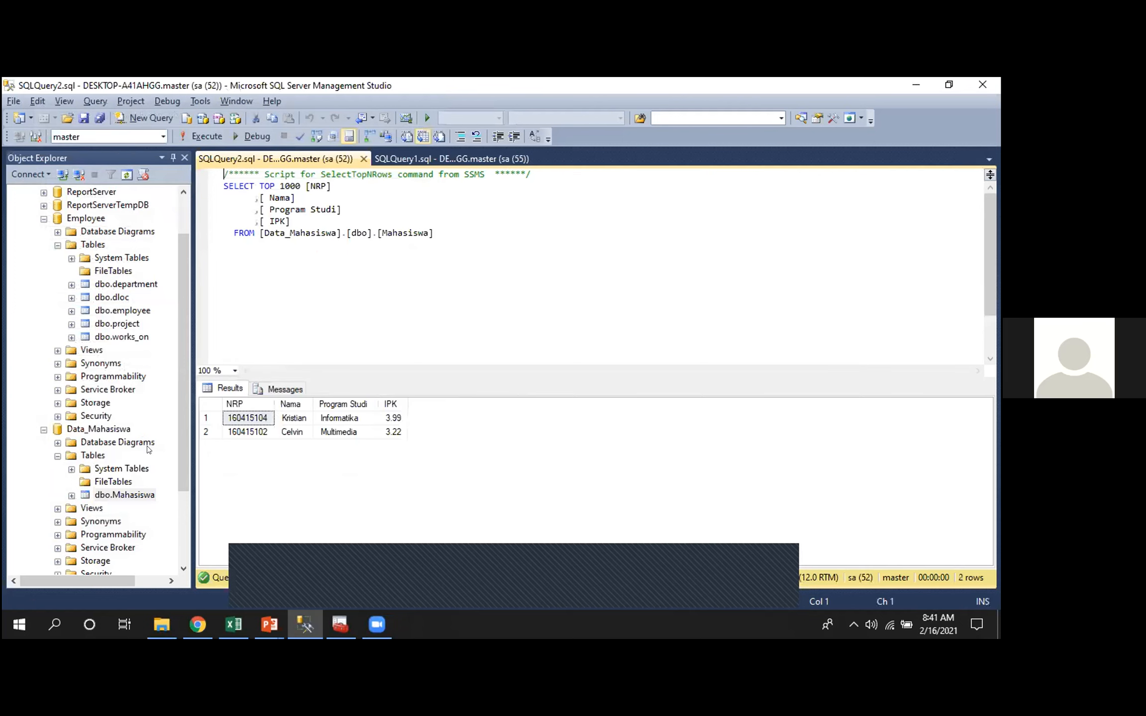
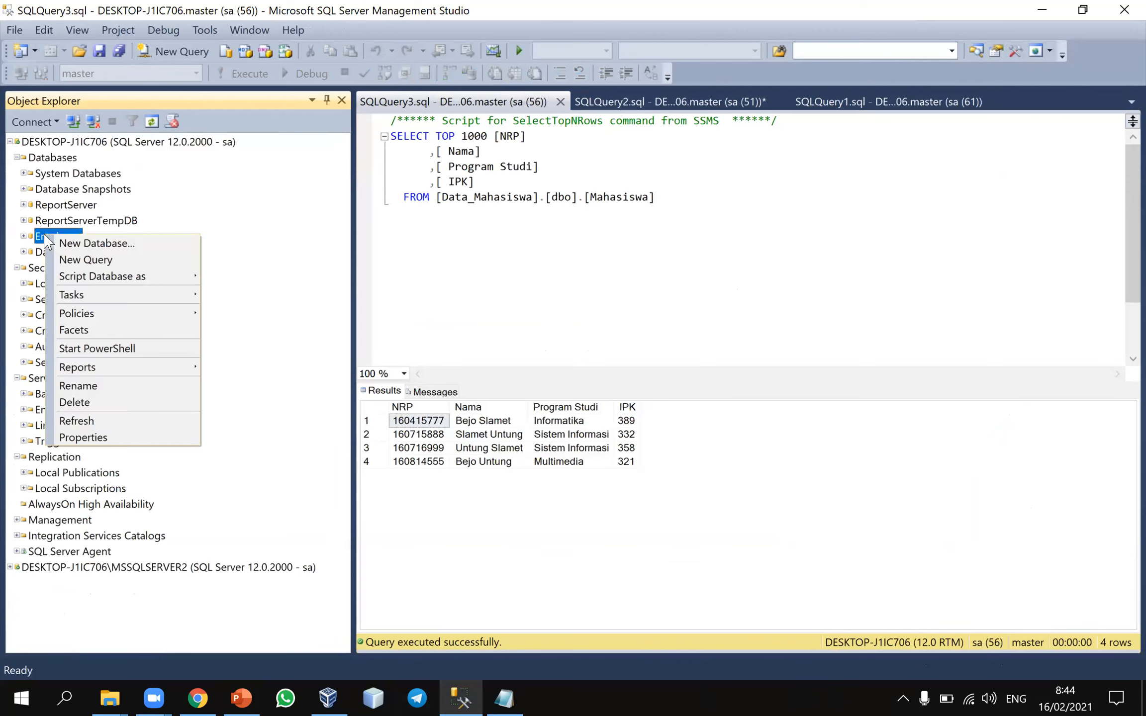
Start exporting data from the Employee database and proceed past the export wizard's welcome page to the data source settings
{"action": "mouse_move", "coordinate": [99, 294]}
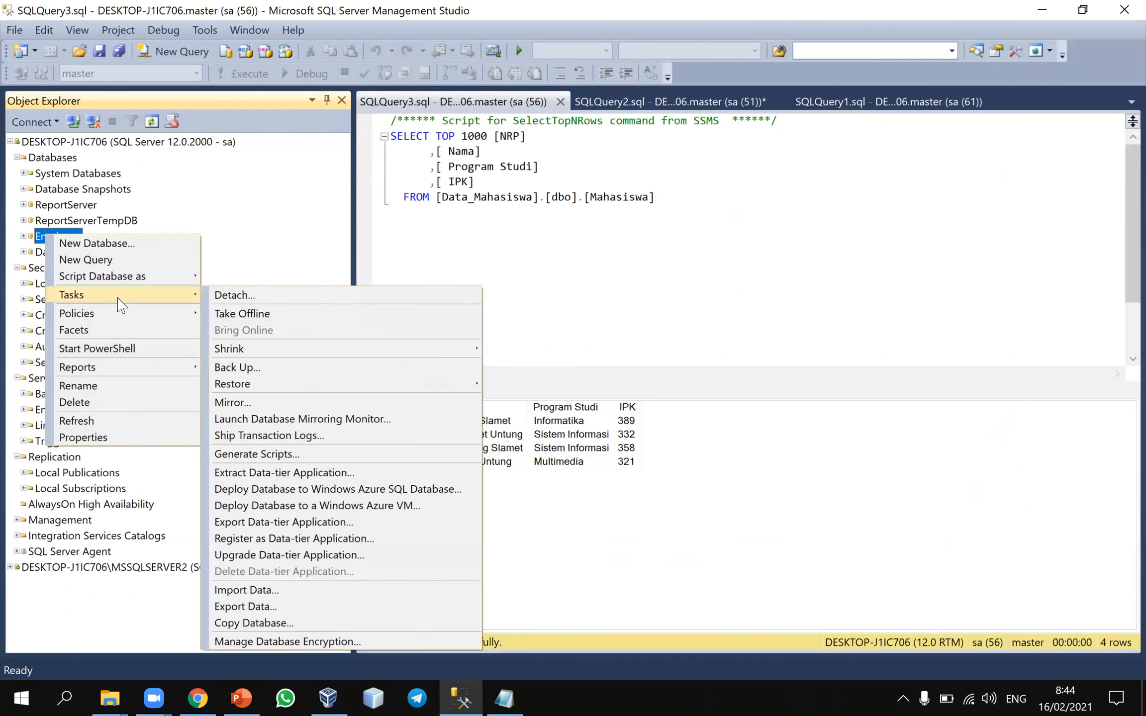
{"action": "left_click", "coordinate": [301, 606]}
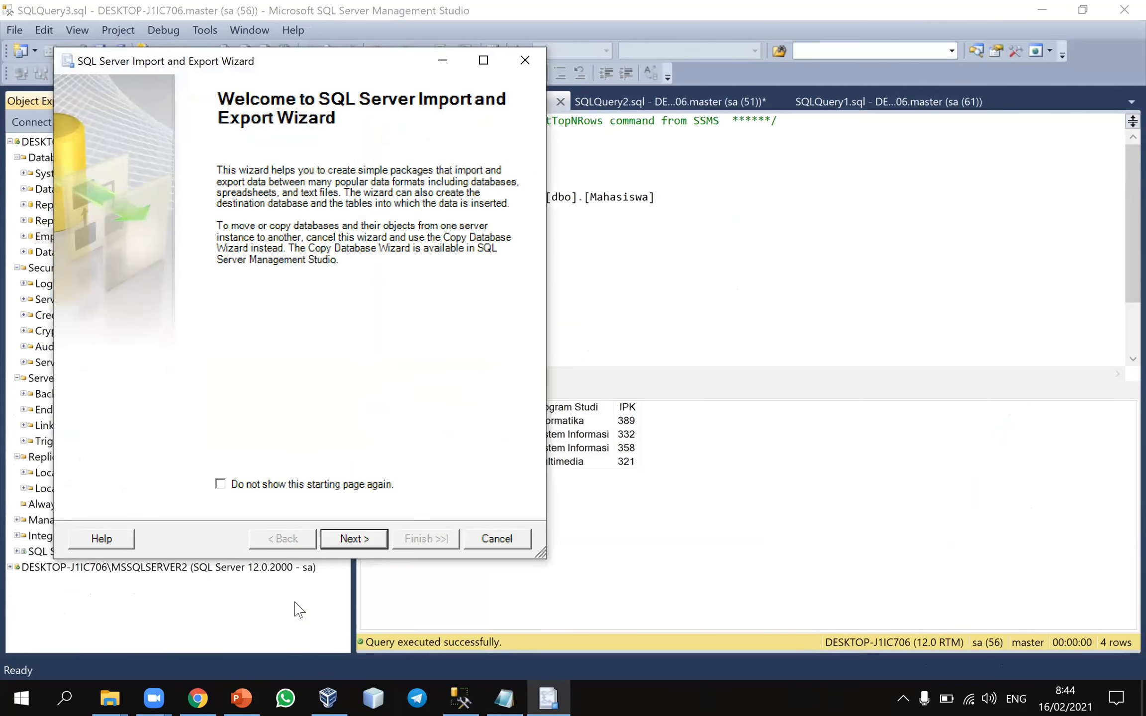
{"action": "left_click", "coordinate": [374, 539]}
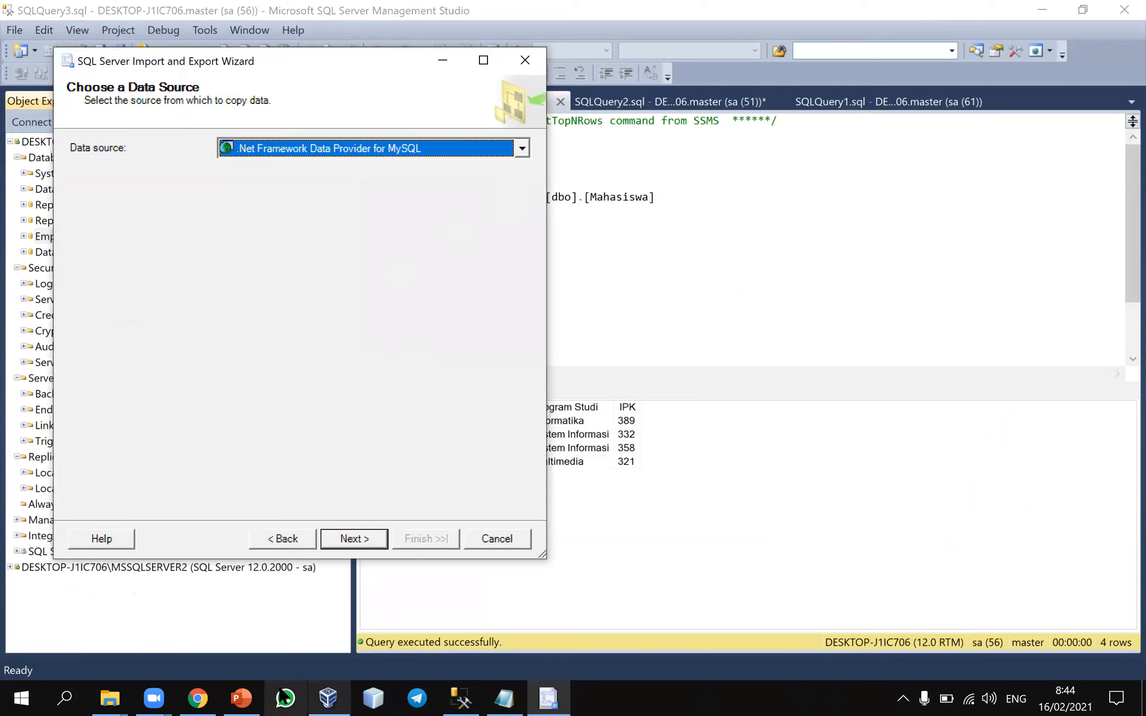
{"action": "left_click", "coordinate": [243, 698]}
{"action": "left_click", "coordinate": [242, 697]}
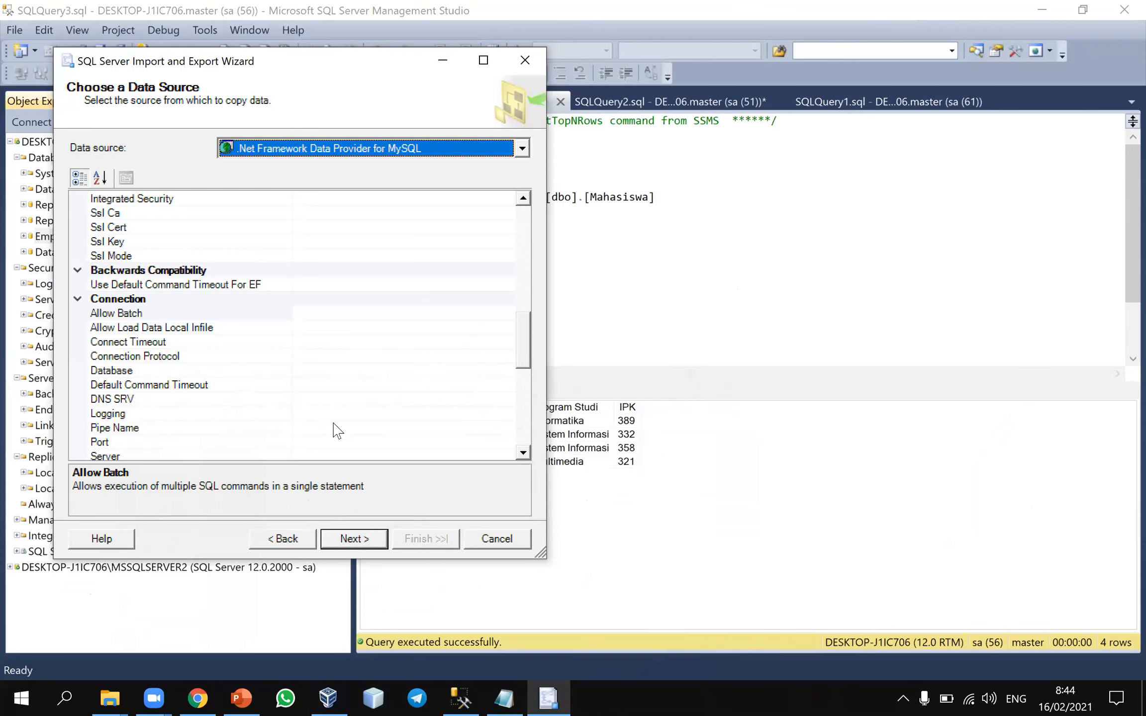
Set the source to Microsoft OLE DB Provider for SQL Server, using SQL Server Authentication as sa with the account password and database Employee, and proceed
{"action": "left_click", "coordinate": [521, 148]}
{"action": "scroll", "coordinate": [463, 222], "scroll_direction": "down", "scroll_amount": 3}
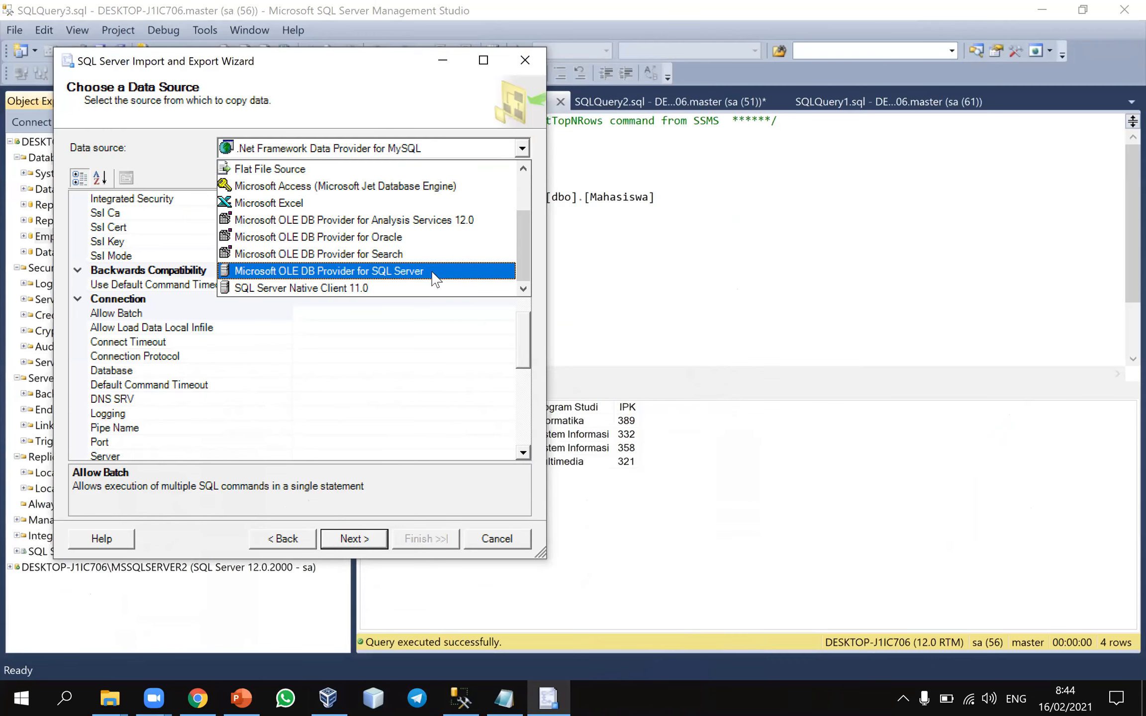
{"action": "left_click", "coordinate": [437, 281]}
{"action": "left_click", "coordinate": [217, 240]}
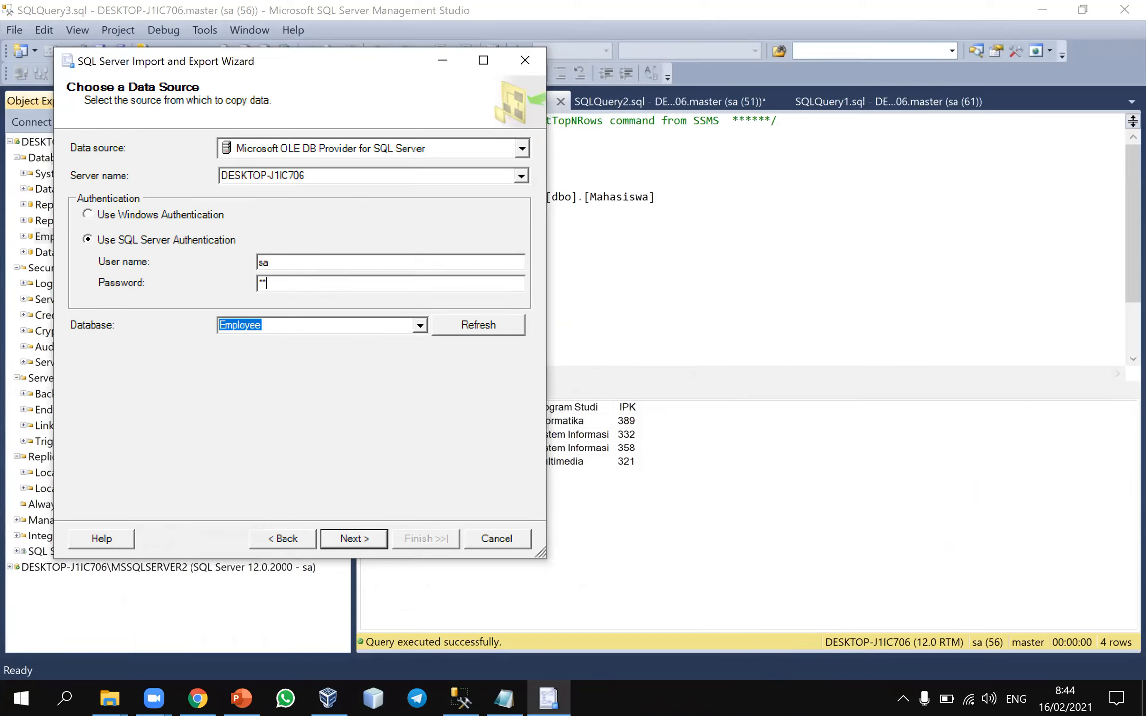
{"action": "left_click", "coordinate": [418, 327]}
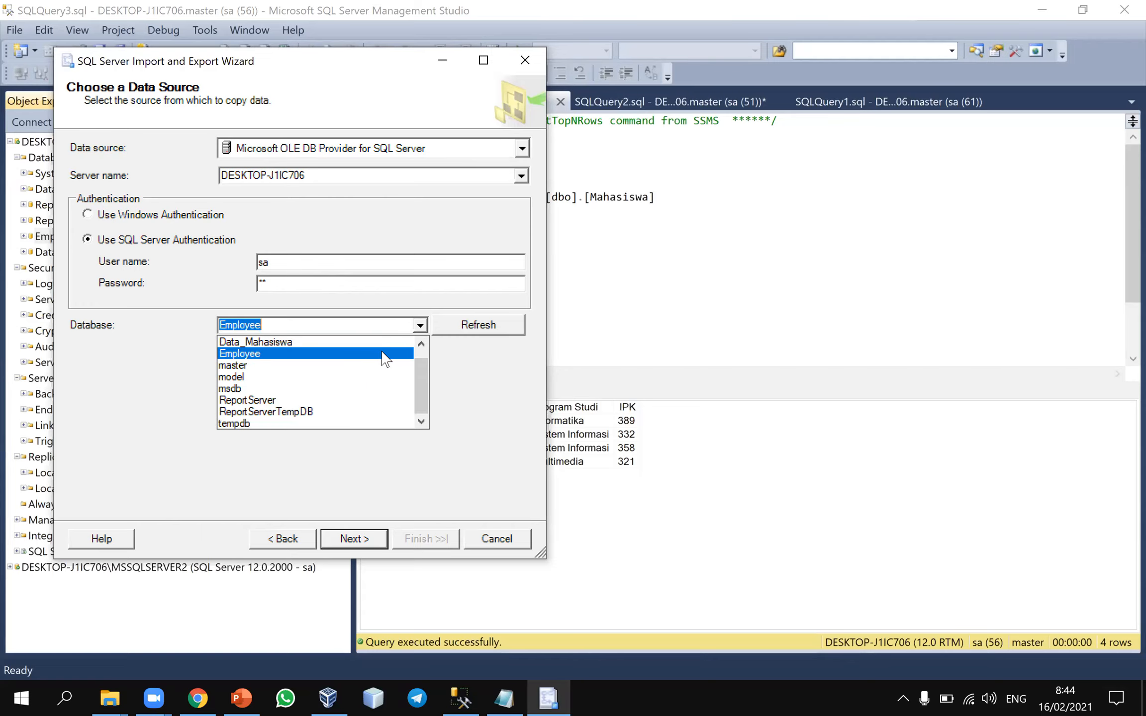
{"action": "left_click", "coordinate": [384, 353]}
{"action": "left_click", "coordinate": [349, 540]}
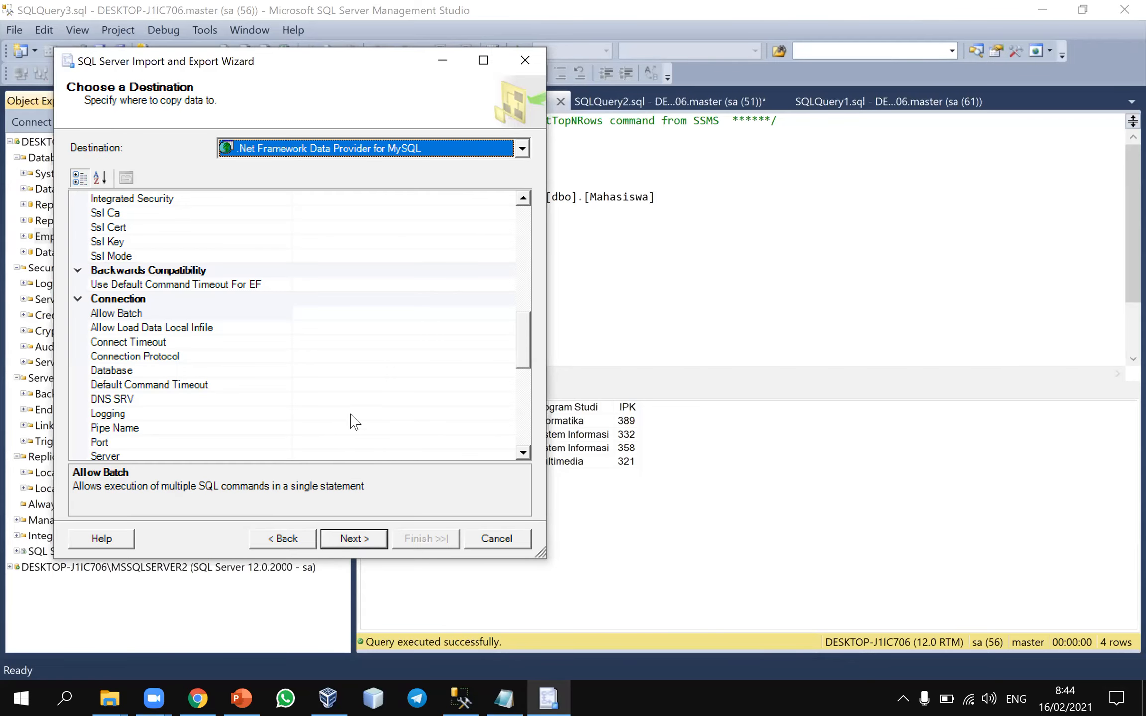
Consult the PowerPoint slide on exporting a table to Excel, and set the export wizard's destination to Microsoft Excel
{"action": "left_click", "coordinate": [242, 698]}
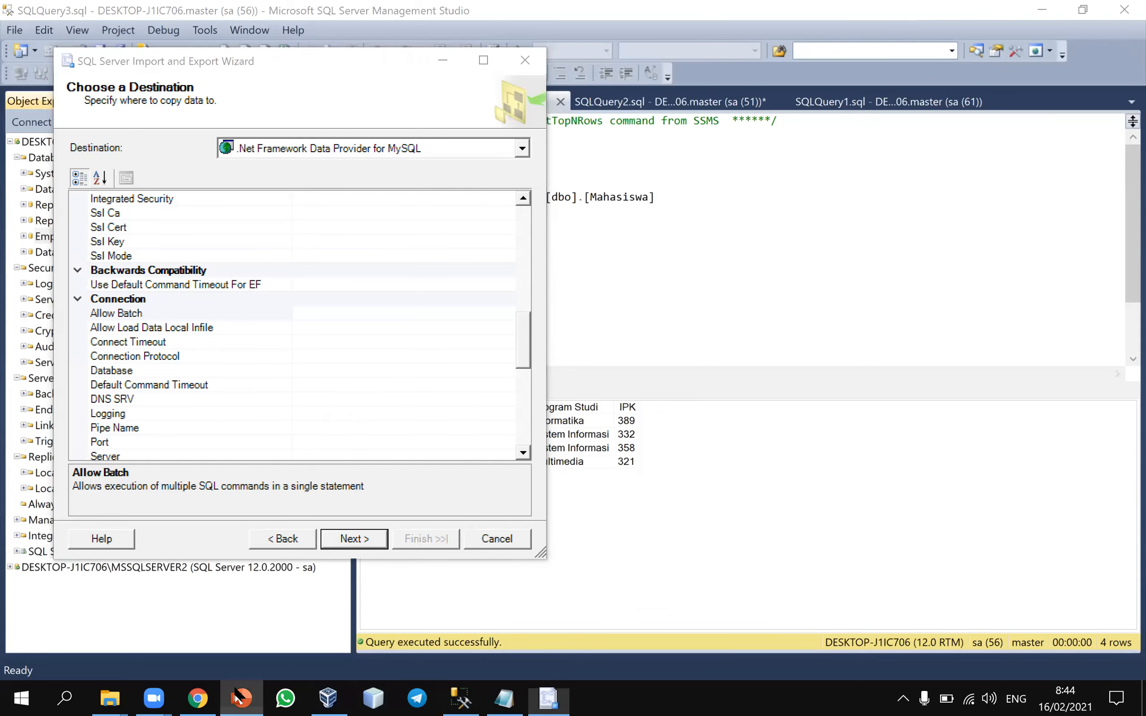
{"action": "key", "text": "Down"}
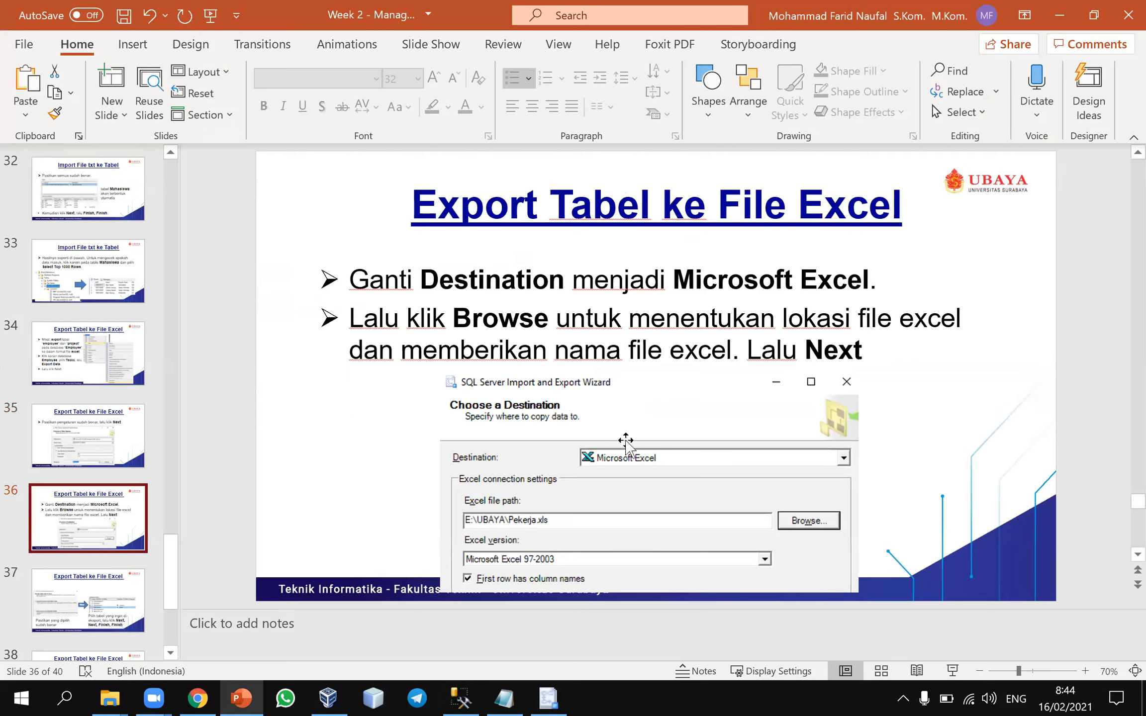
{"action": "left_click", "coordinate": [461, 698]}
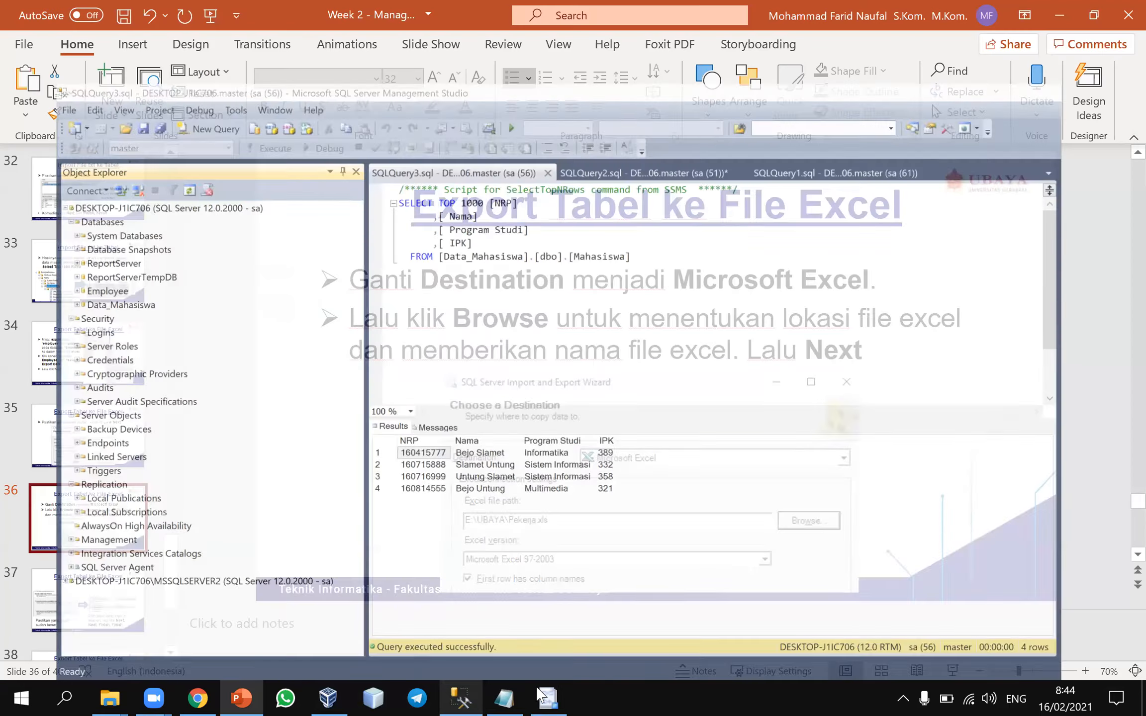
{"action": "left_click", "coordinate": [463, 695]}
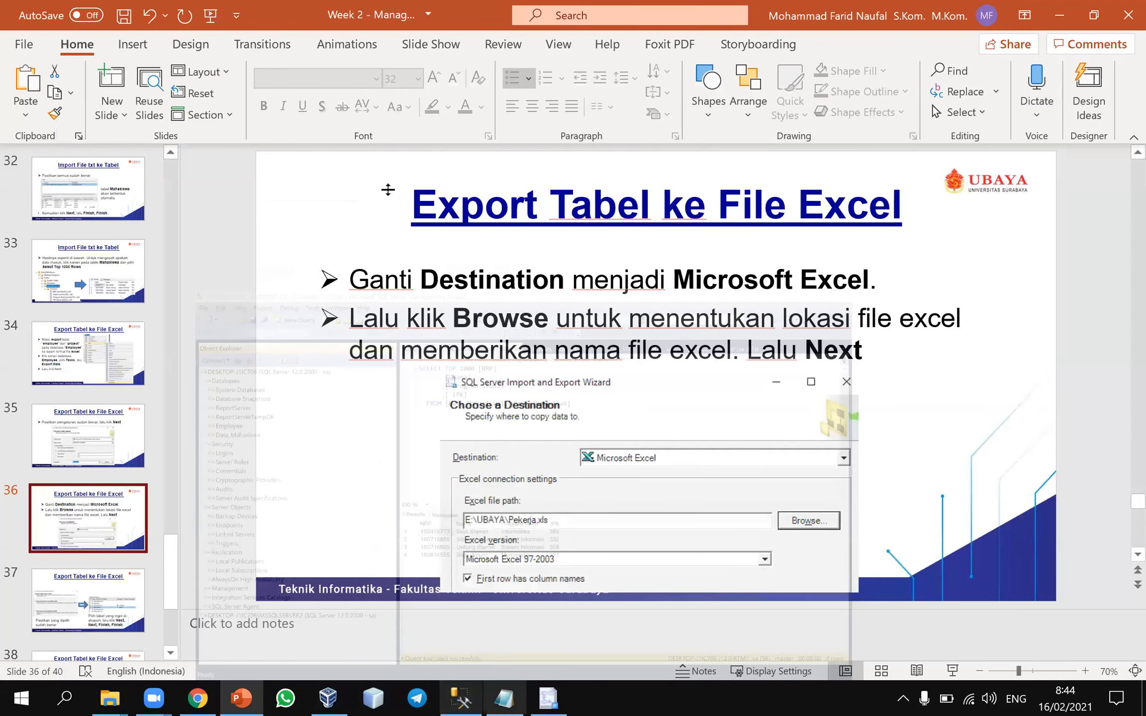
{"action": "left_click", "coordinate": [521, 149]}
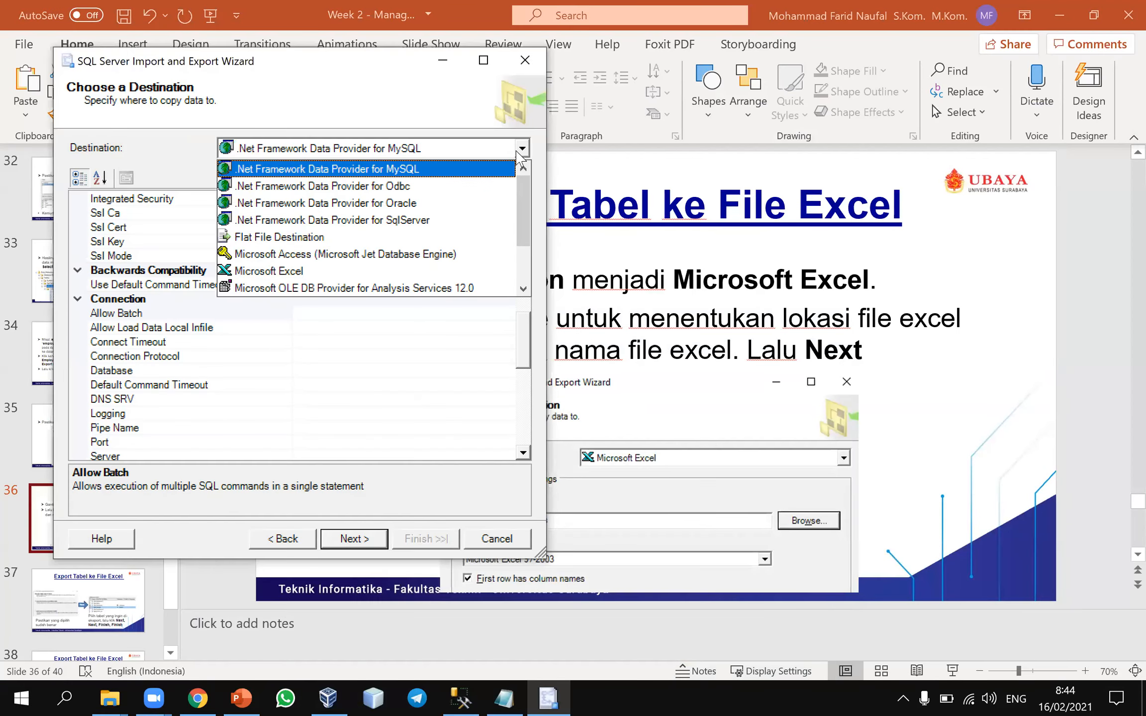
{"action": "left_click", "coordinate": [404, 273]}
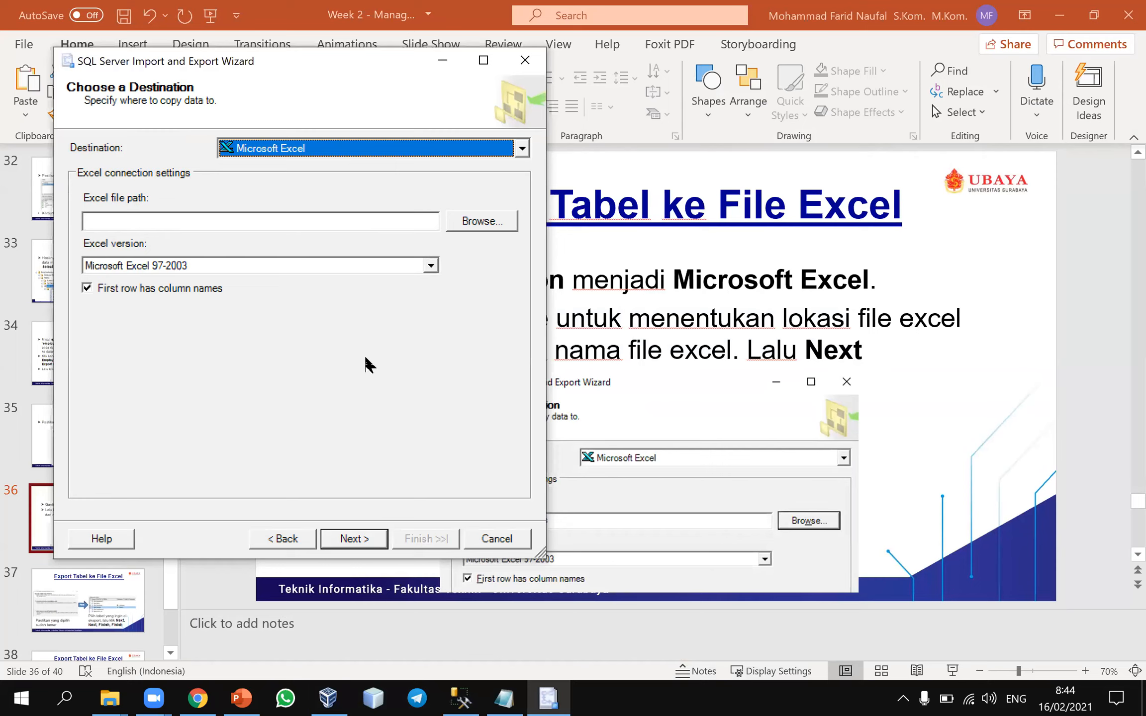
{"action": "left_click", "coordinate": [330, 226]}
{"action": "left_click", "coordinate": [466, 228]}
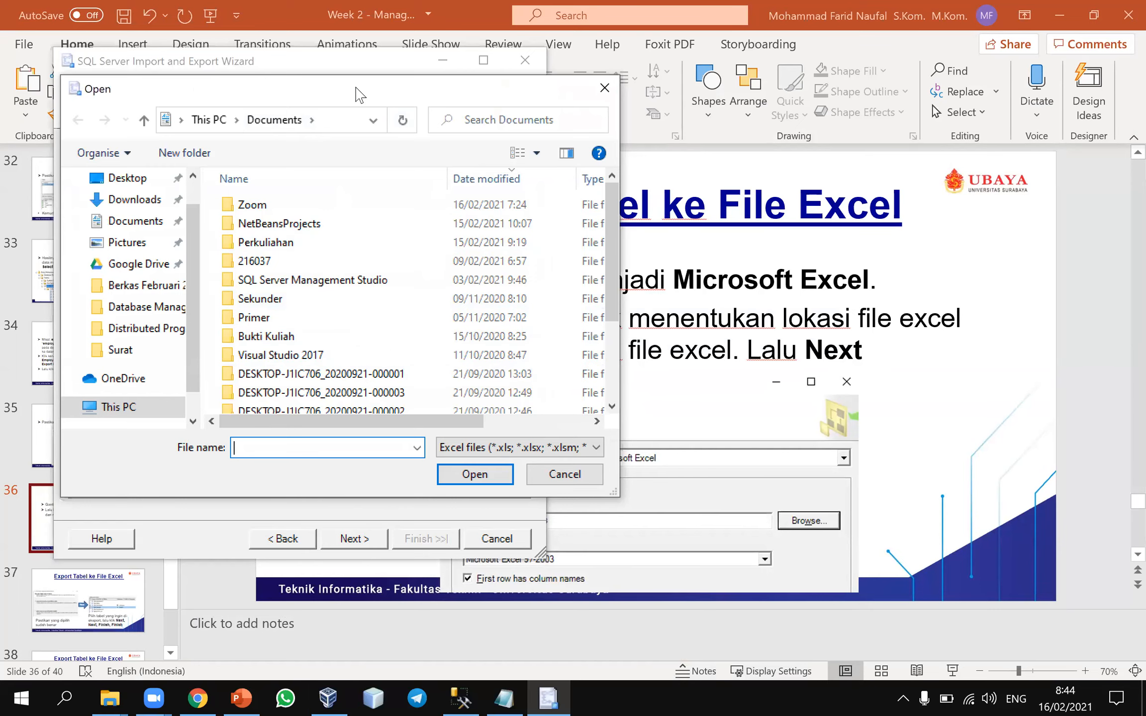
{"action": "left_click_drag", "start_coordinate": [376, 94], "coordinate": [557, 139]}
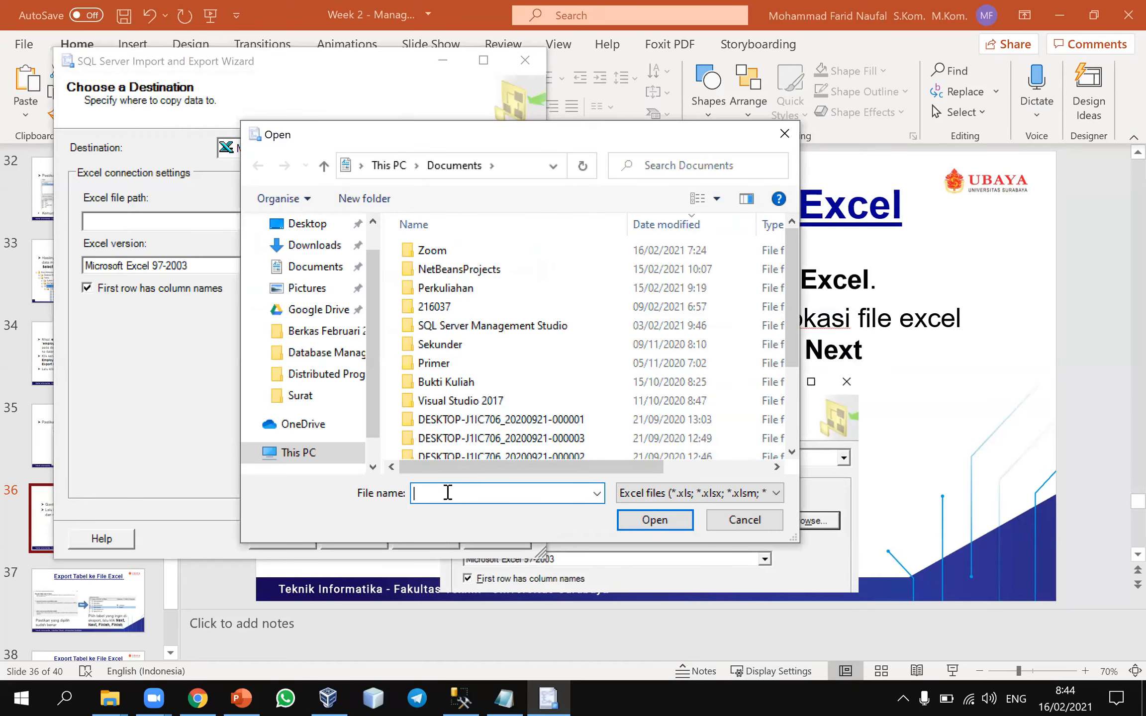
{"action": "type", "text": "pekerja"}
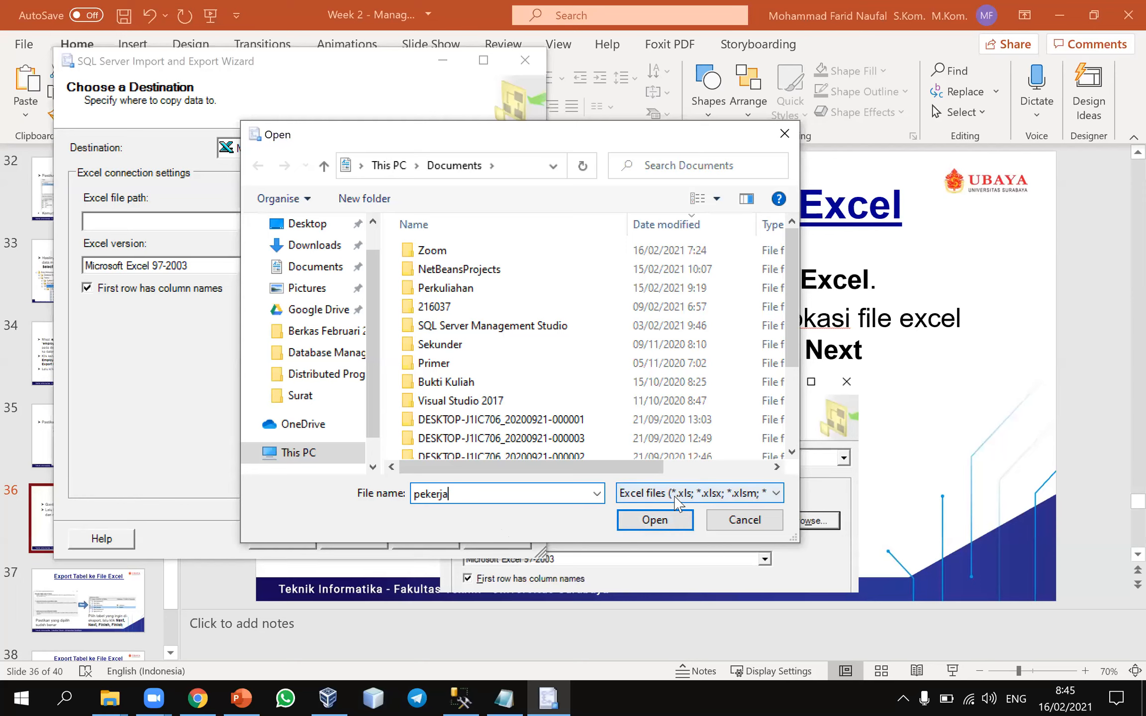
{"action": "key", "text": "BackSpace"}
{"action": "key", "text": "BackSpace"}
{"action": "key", "text": "BackSpace"}
{"action": "key", "text": "BackSpace"}
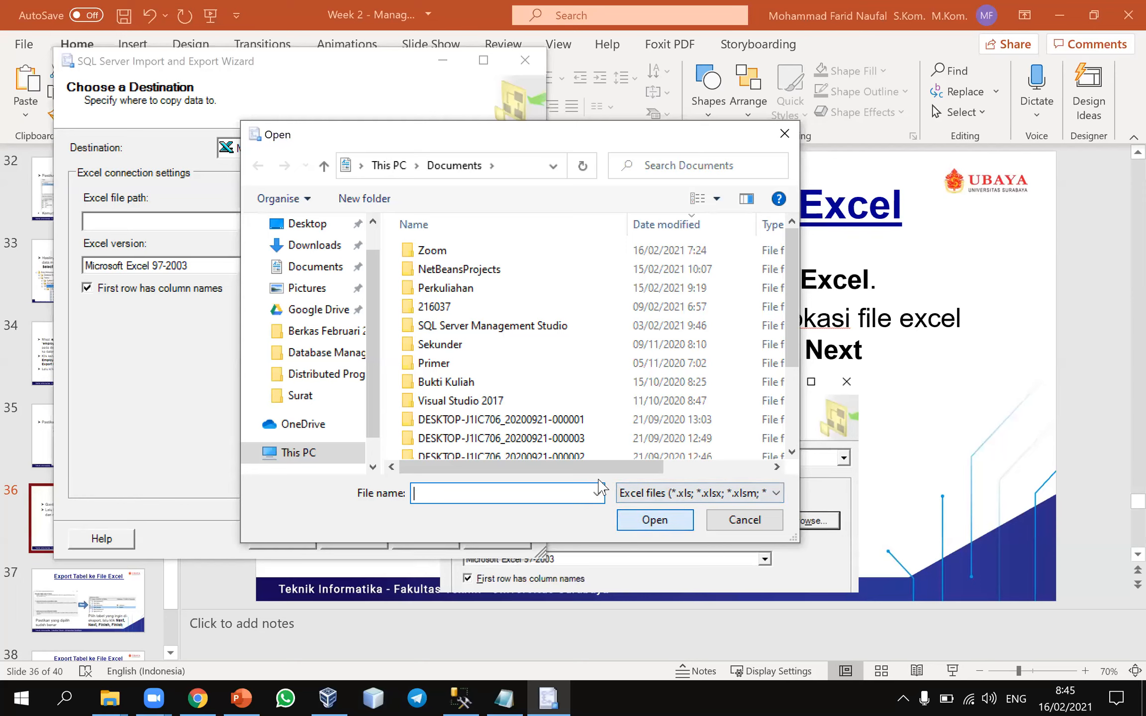
{"action": "left_click", "coordinate": [745, 519]}
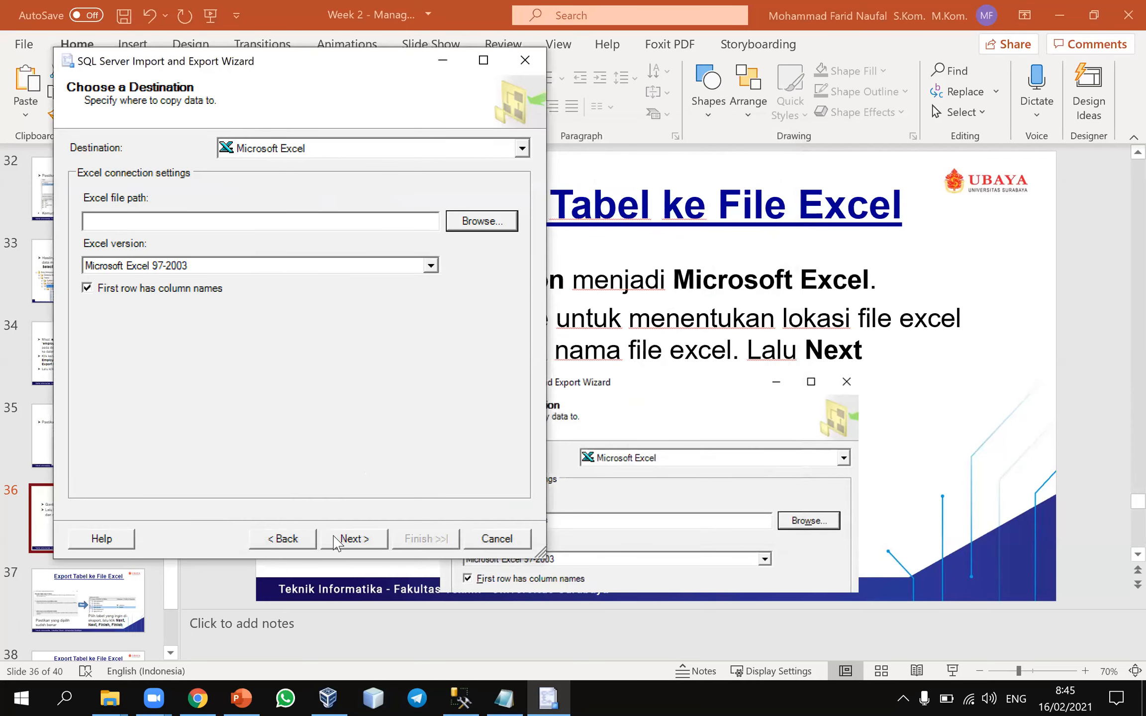
Switch to Excel by launching it and create a blank workbook
{"action": "left_click", "coordinate": [241, 698]}
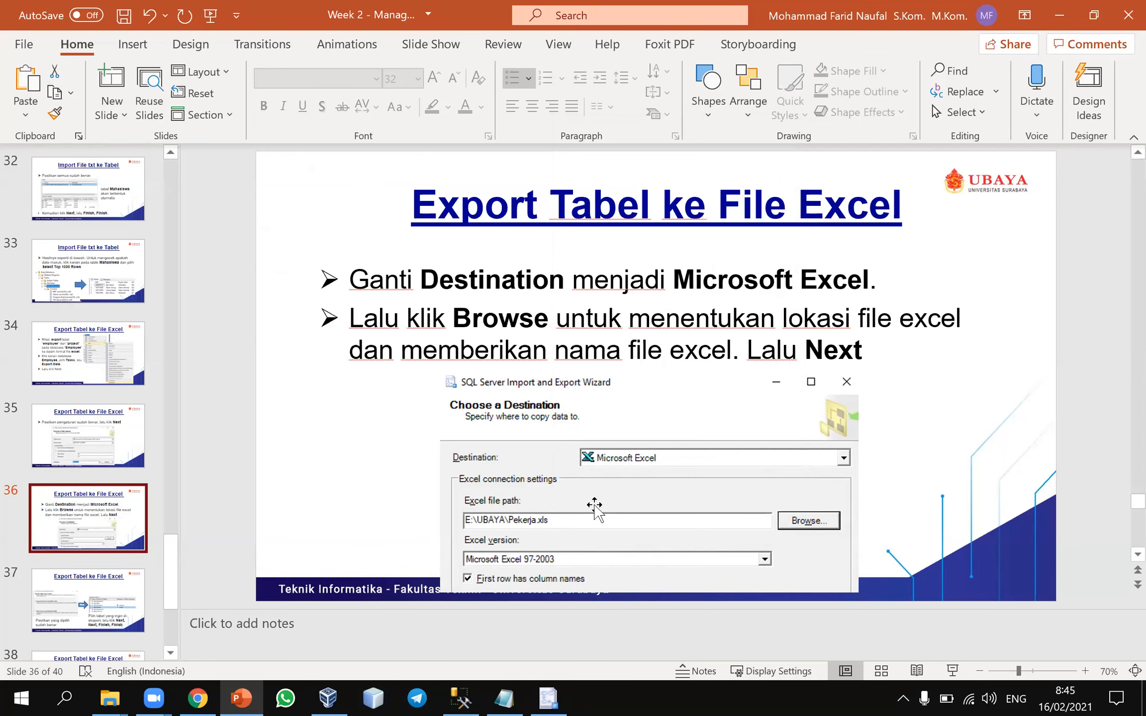
{"action": "scroll", "coordinate": [595, 508], "scroll_direction": "down", "scroll_amount": 1}
{"action": "scroll", "coordinate": [594, 508], "scroll_direction": "up", "scroll_amount": 1}
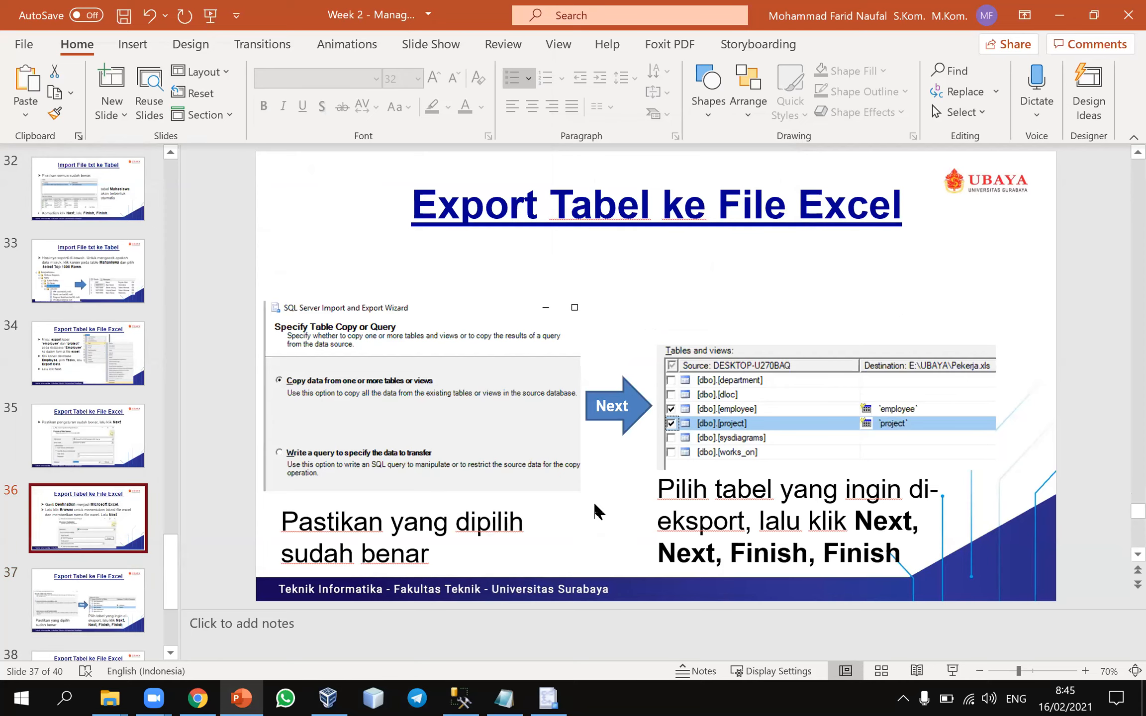
{"action": "left_click", "coordinate": [3, 695]}
{"action": "left_click", "coordinate": [3, 695]}
{"action": "left_click", "coordinate": [3, 695]}
{"action": "type", "text": "excel"}
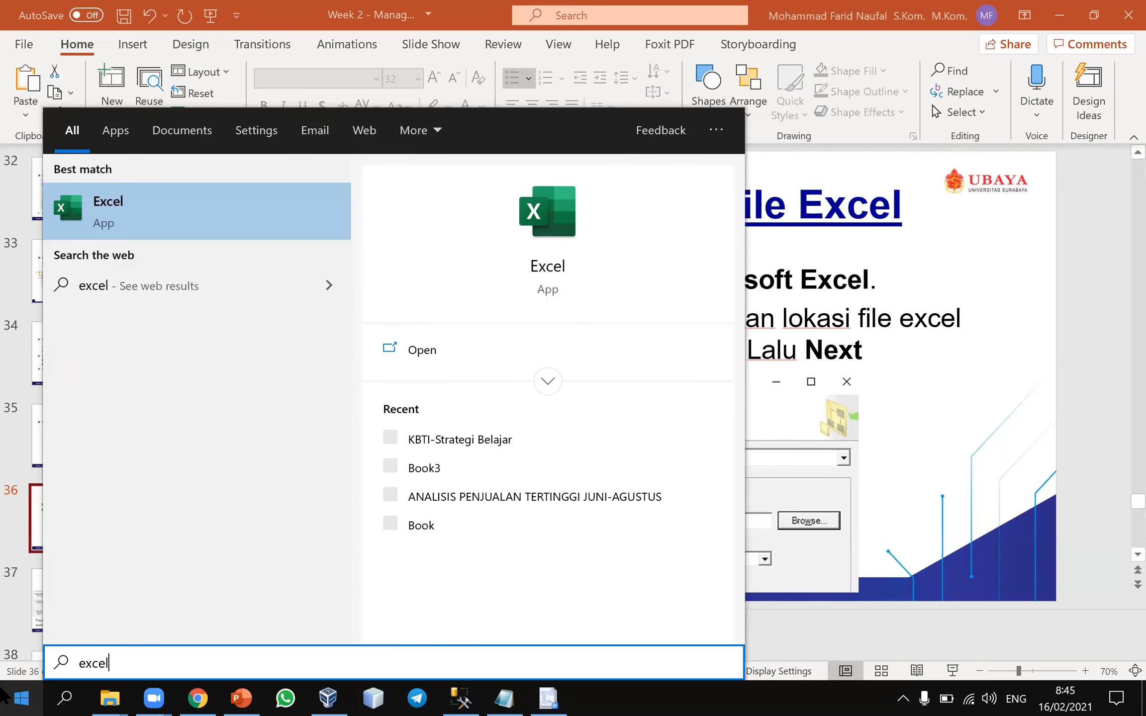
{"action": "key", "text": "Return"}
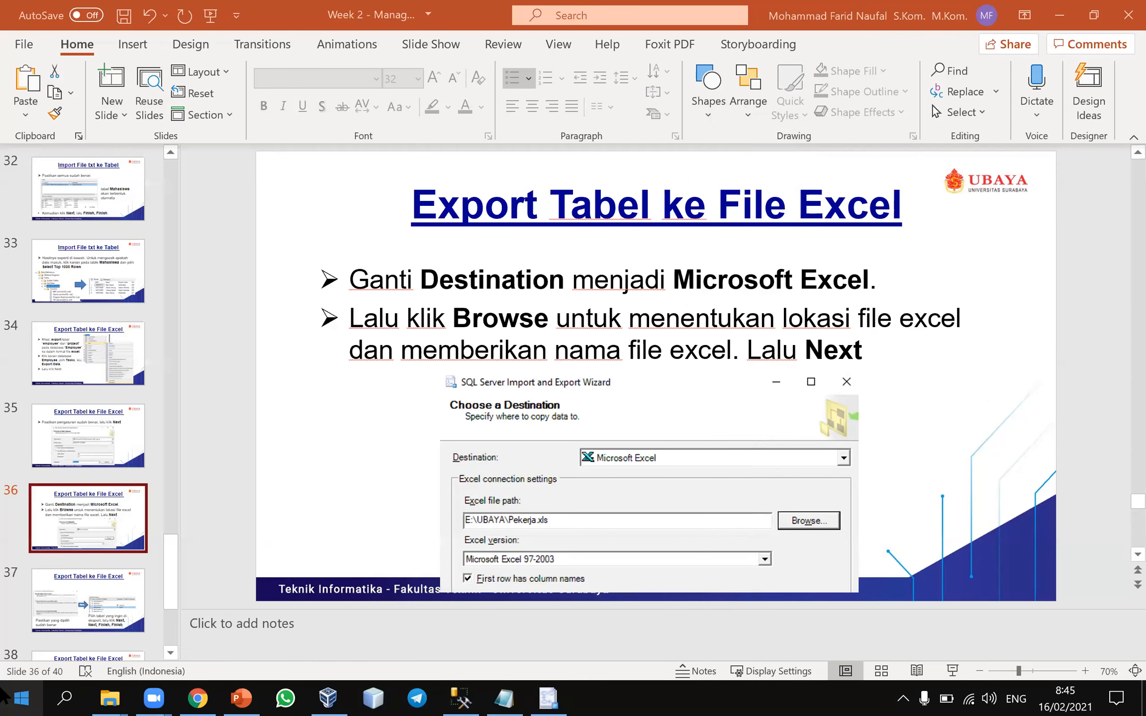
{"action": "left_click", "coordinate": [548, 698]}
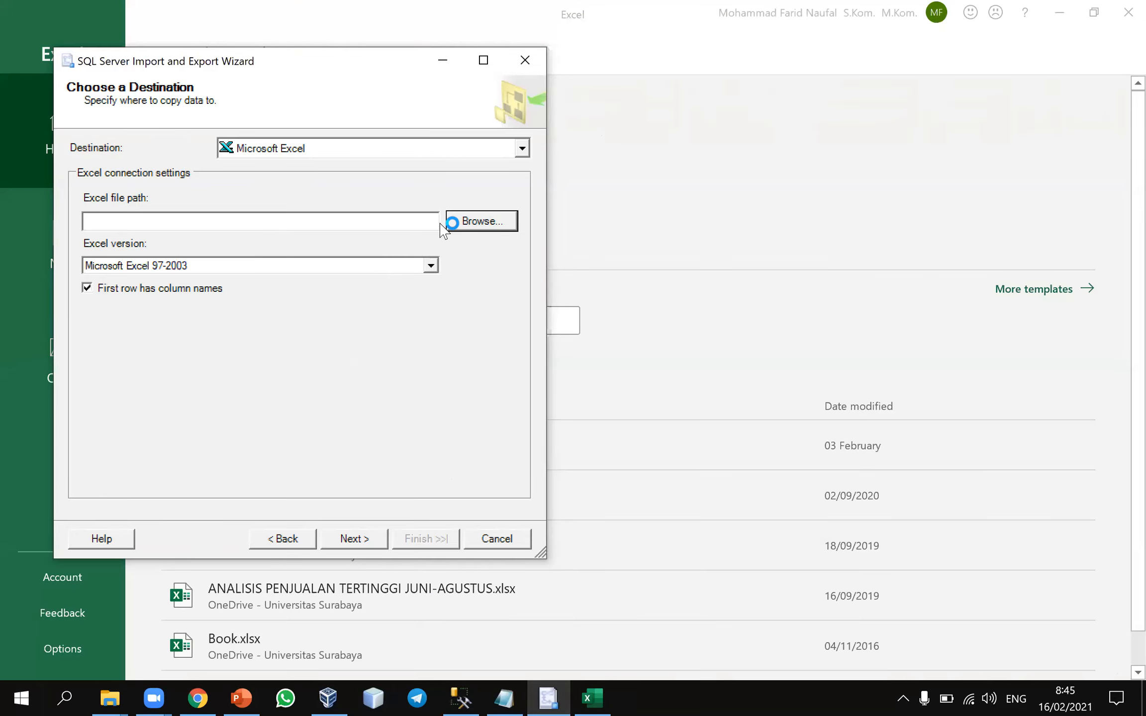
{"action": "left_click", "coordinate": [440, 64]}
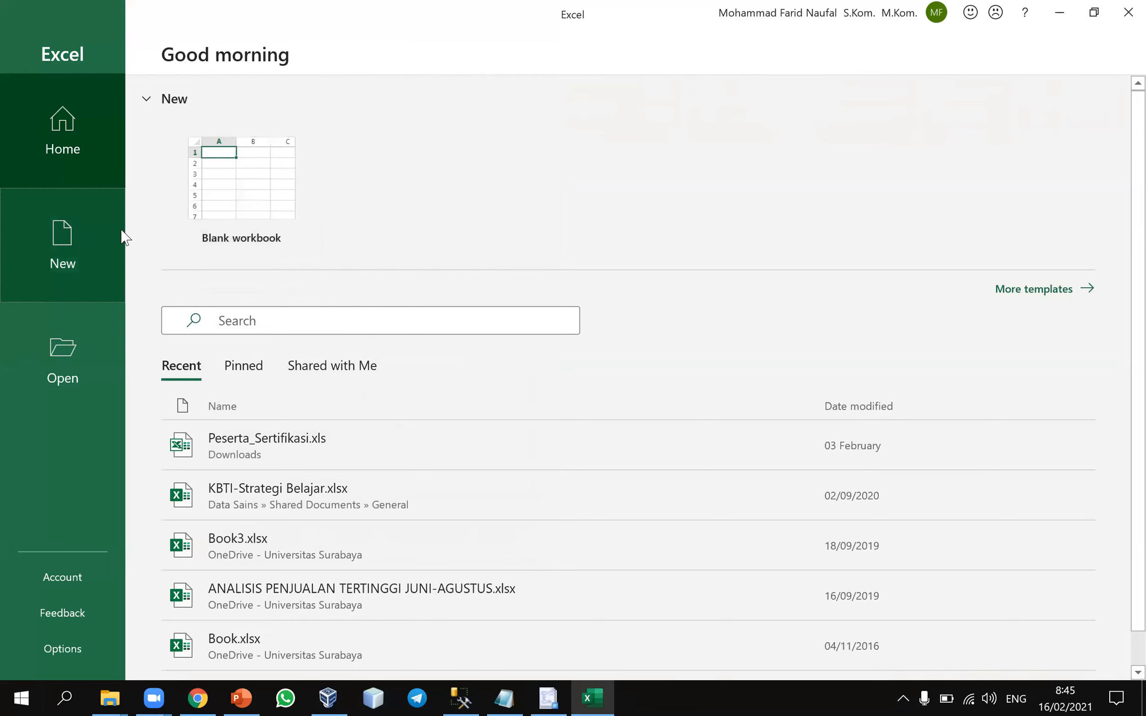
{"action": "left_click", "coordinate": [79, 234]}
{"action": "left_click", "coordinate": [260, 172]}
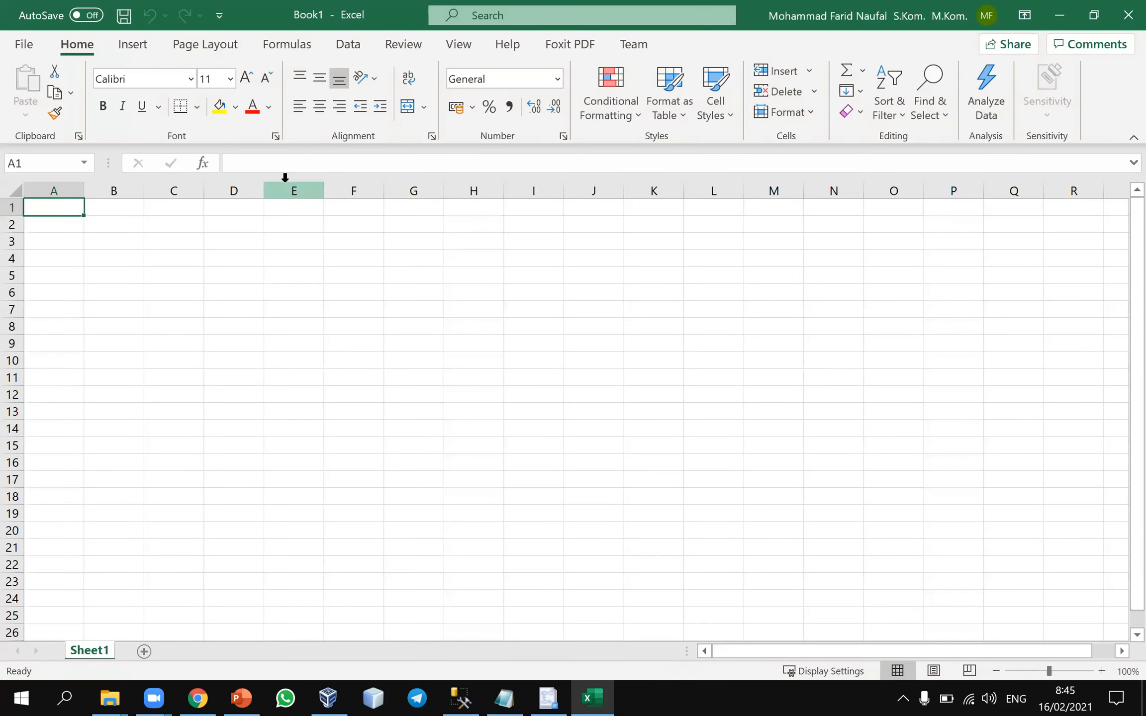
Save the blank workbook as pekerja in the Documents folder in Excel Workbook (*.xlsx) format
{"action": "left_click", "coordinate": [15, 37]}
{"action": "left_click", "coordinate": [74, 277]}
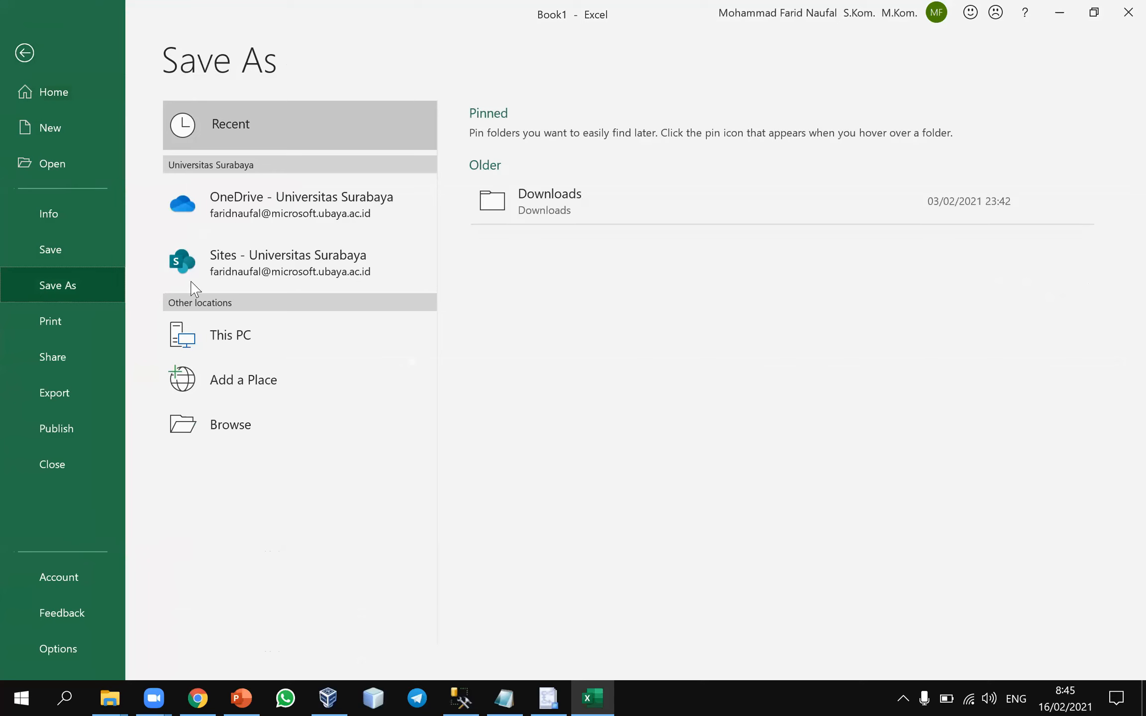
{"action": "left_click", "coordinate": [340, 333]}
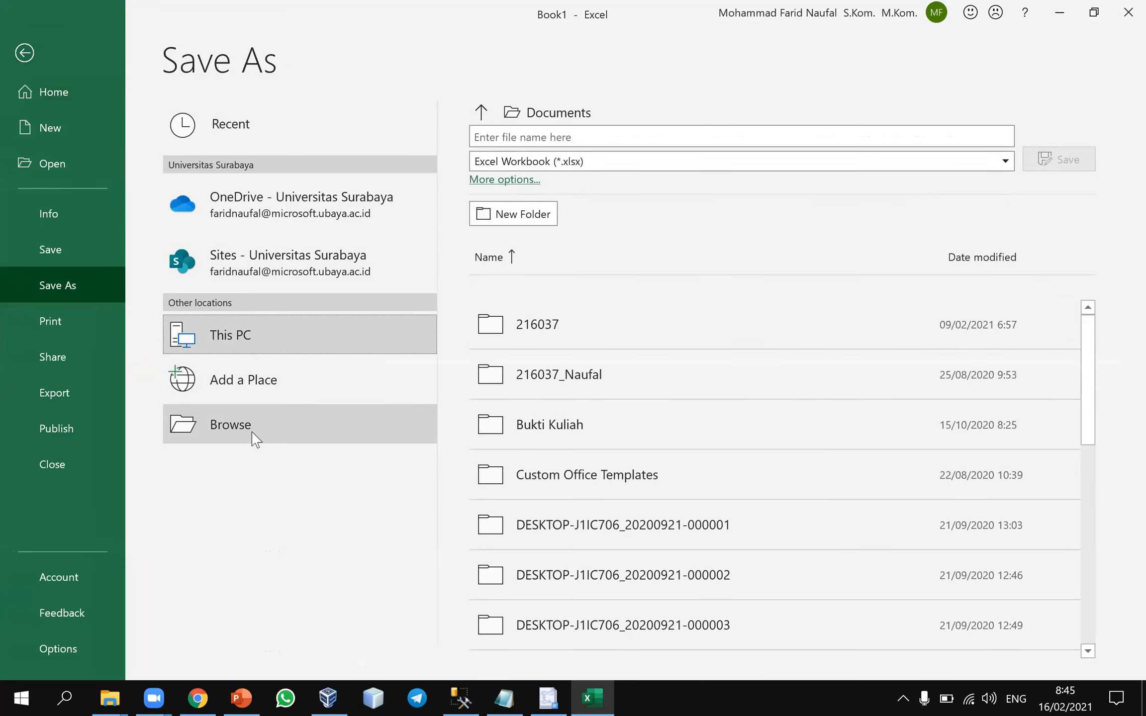
{"action": "left_click", "coordinate": [273, 378]}
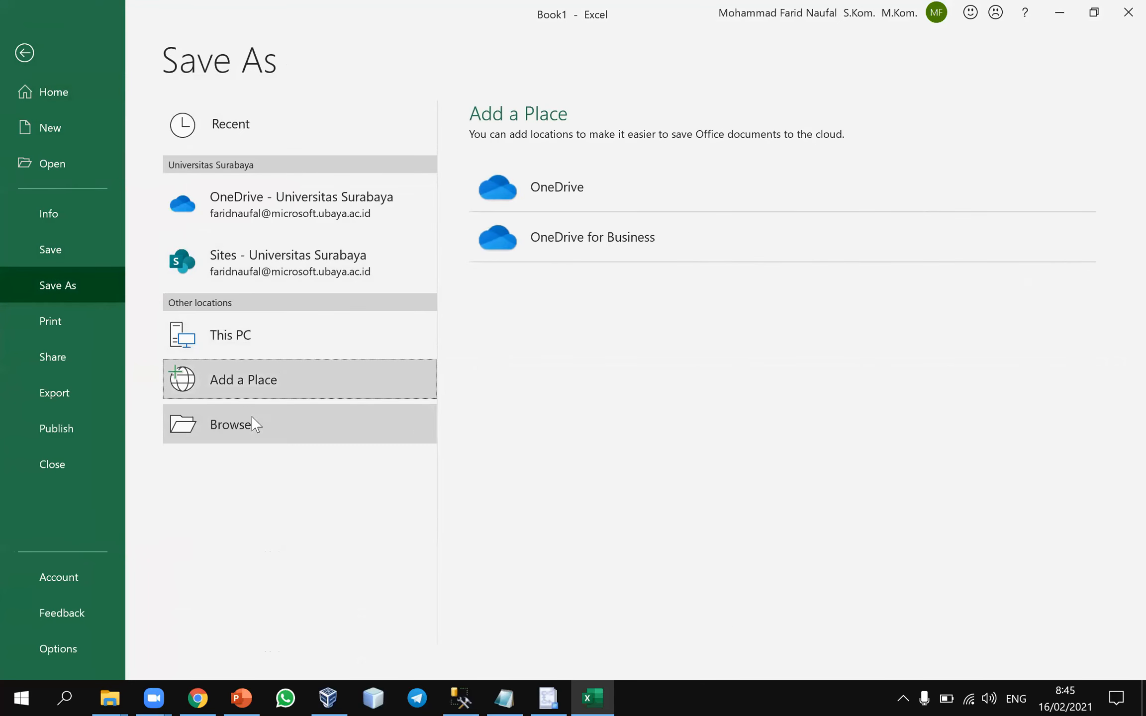
{"action": "left_click", "coordinate": [255, 423]}
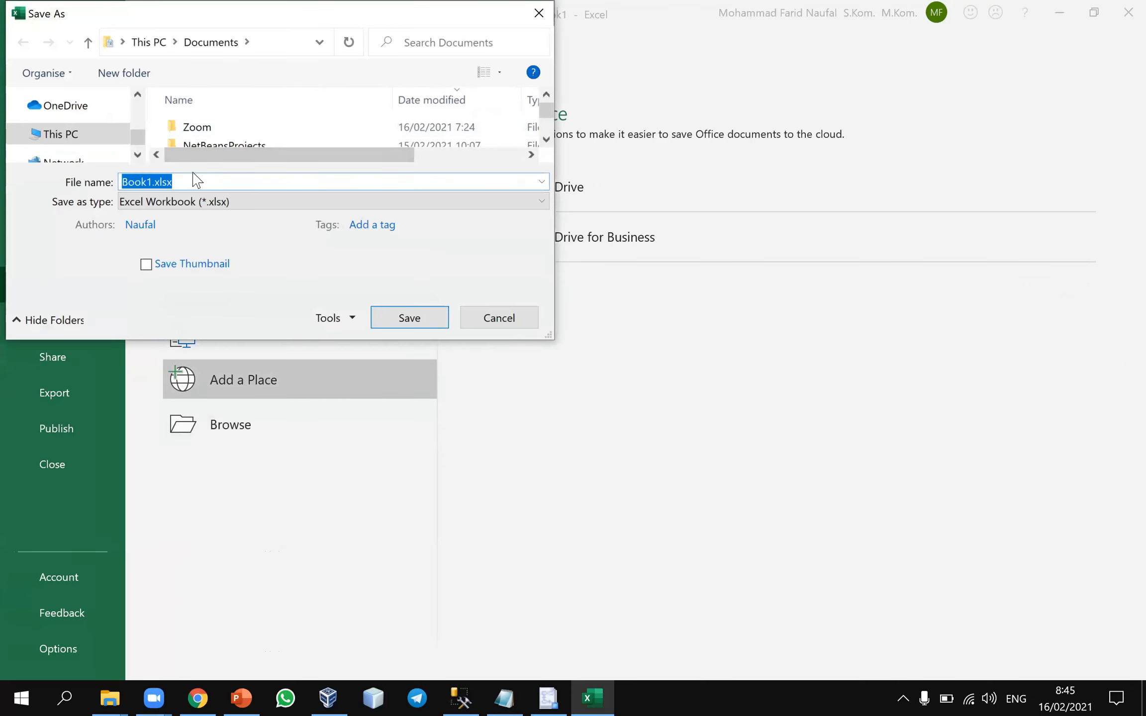
{"action": "type", "text": "pekerja"}
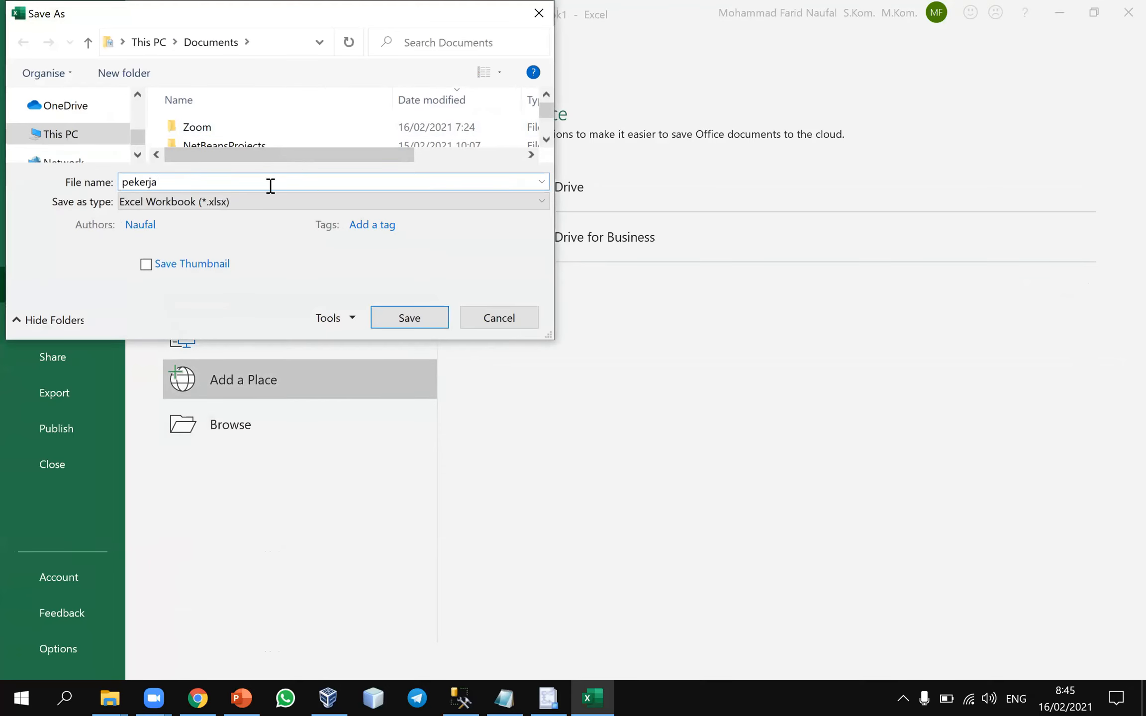
{"action": "left_click", "coordinate": [410, 322]}
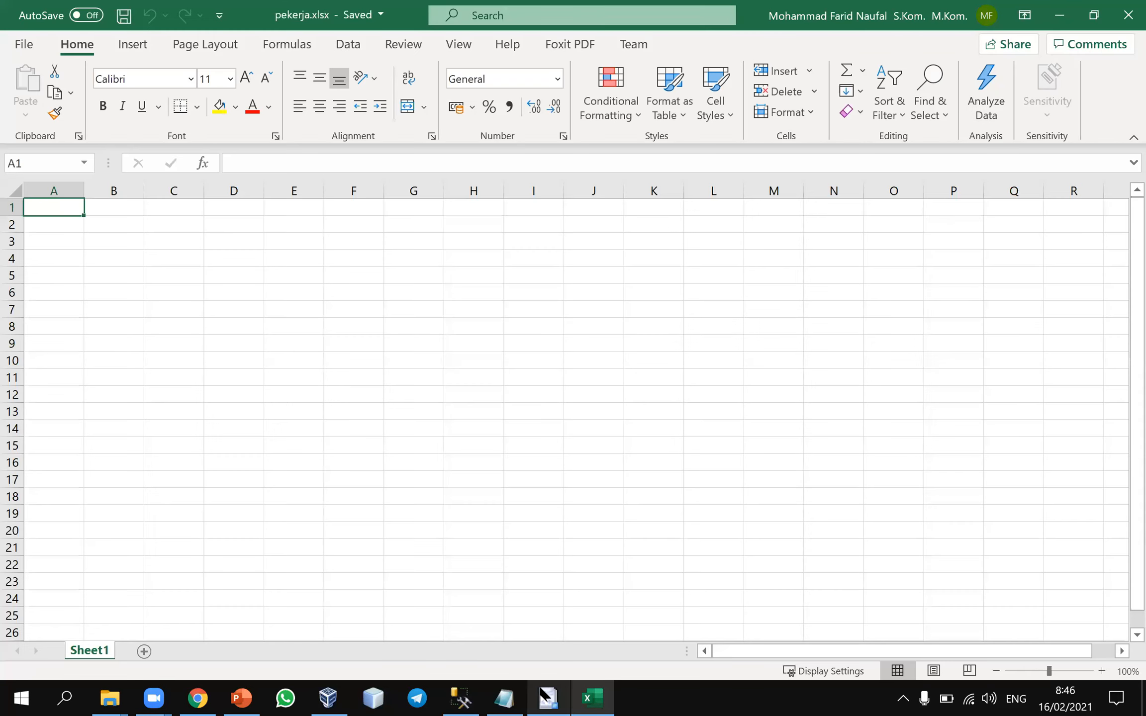
Return to the SQL Server export wizard and choose pekerja.xlsx from the Documents folder as the destination Excel file
{"action": "left_click", "coordinate": [553, 698]}
{"action": "left_click", "coordinate": [475, 222]}
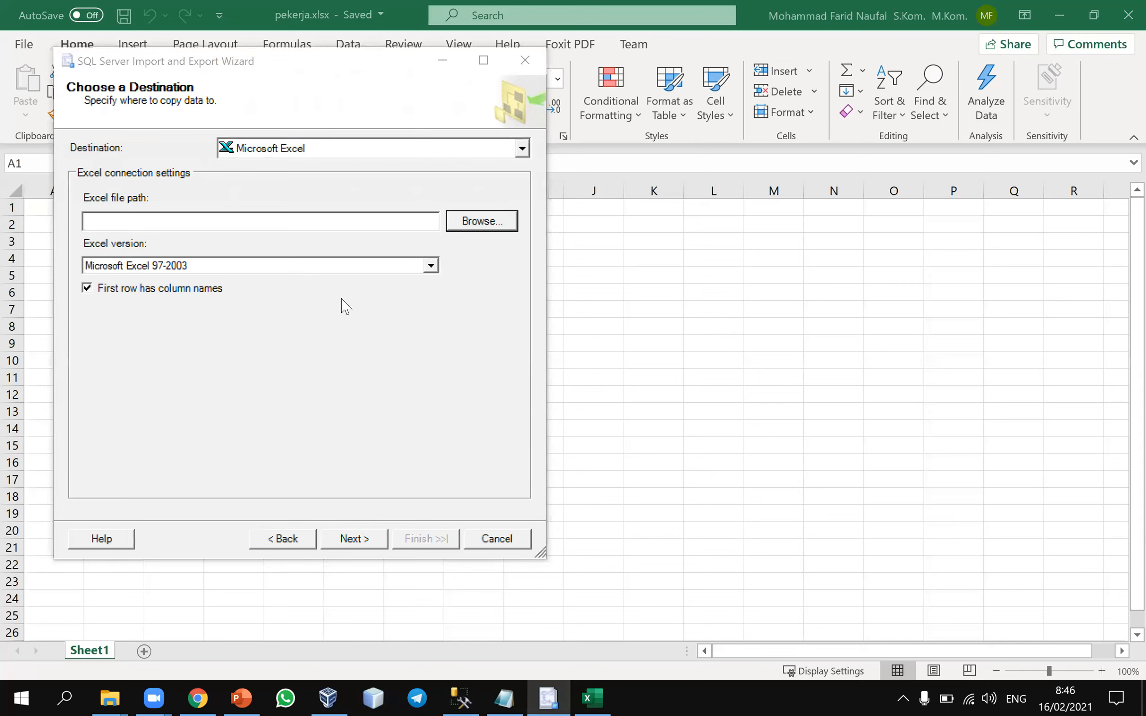
{"action": "left_click", "coordinate": [448, 251]}
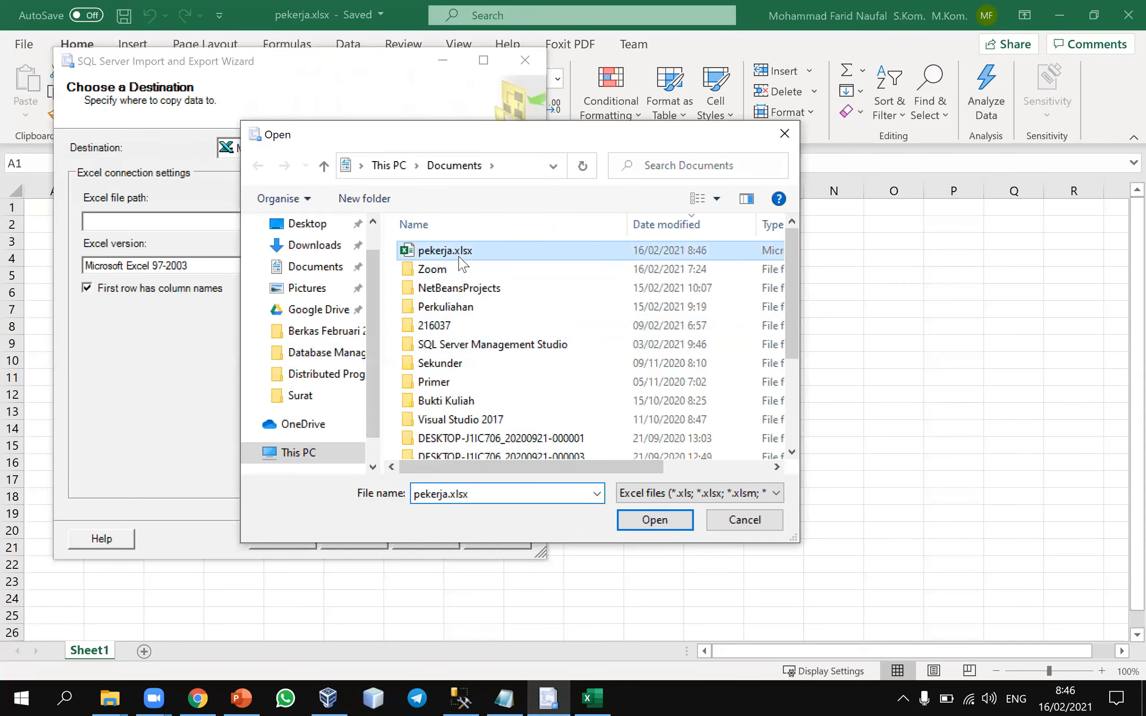
{"action": "left_click", "coordinate": [654, 520]}
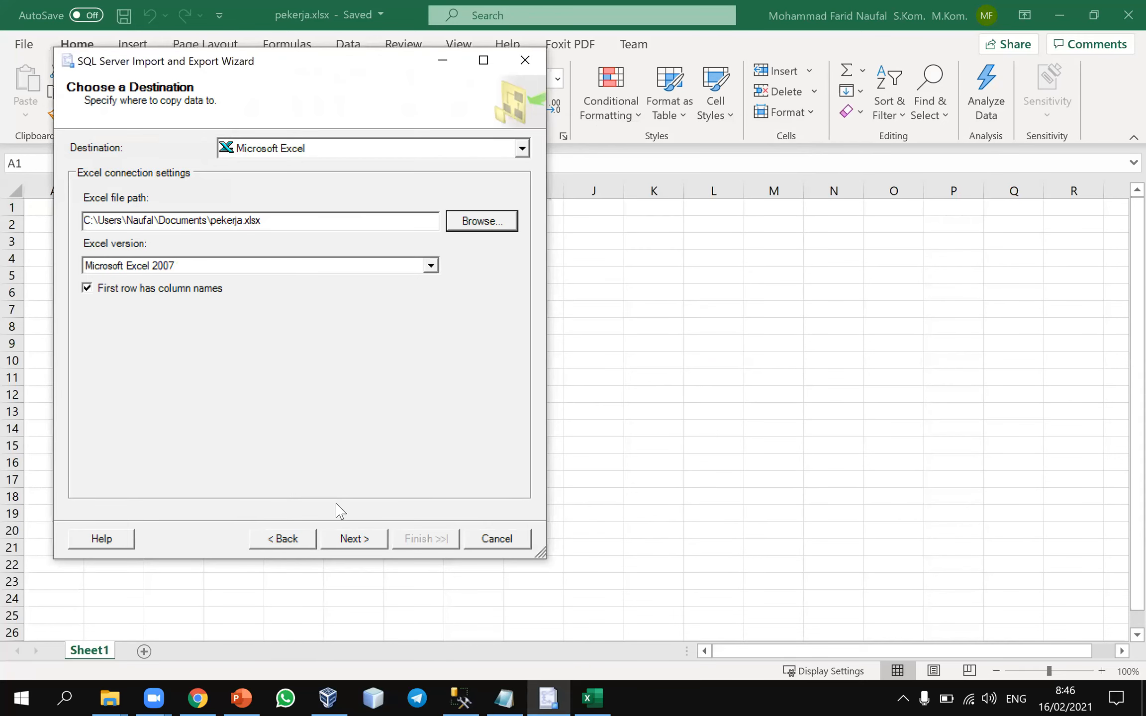
Try to advance the export wizard with pekerja.xlsx as the Excel 2007 destination, and revisit the data source provider selection
{"action": "left_click", "coordinate": [352, 540]}
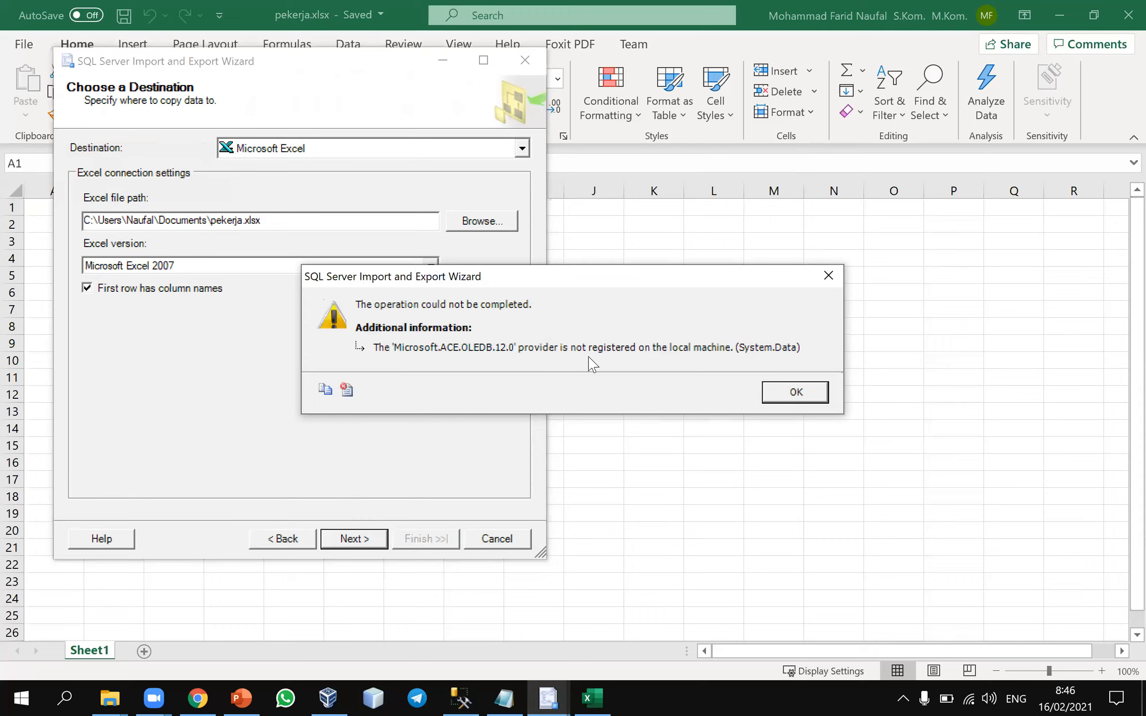
{"action": "left_click", "coordinate": [773, 395]}
{"action": "left_click", "coordinate": [311, 540]}
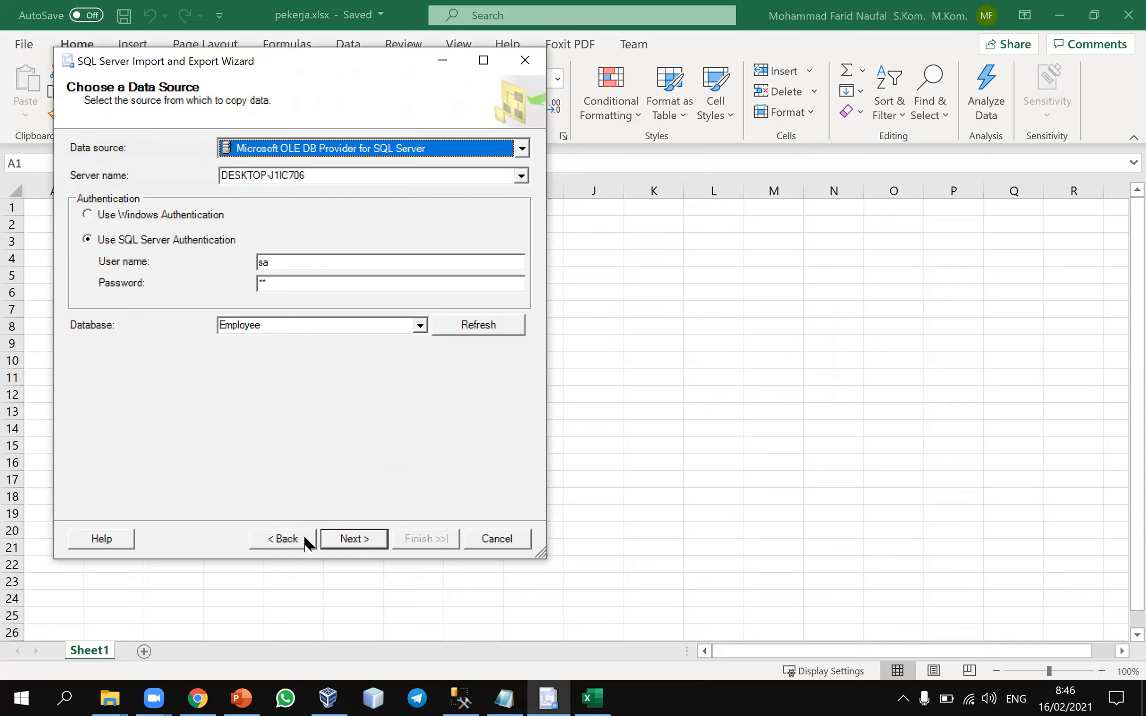
{"action": "left_click", "coordinate": [522, 149]}
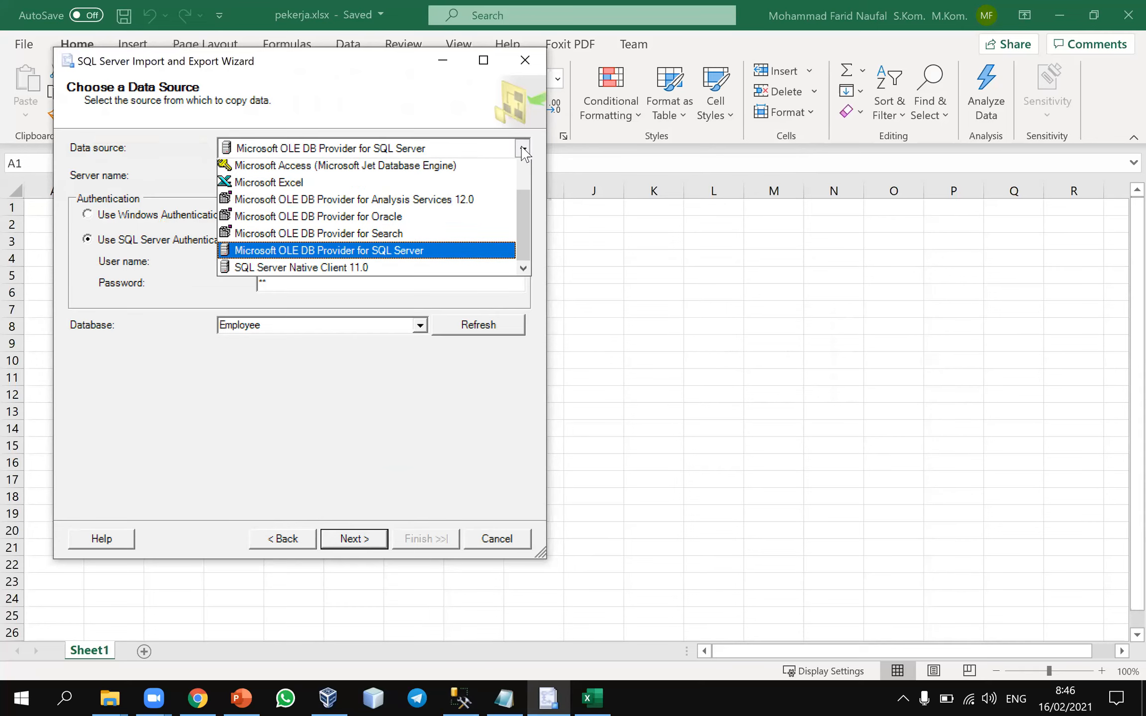
{"action": "scroll", "coordinate": [520, 152], "scroll_direction": "up", "scroll_amount": 1}
{"action": "left_click", "coordinate": [454, 271]}
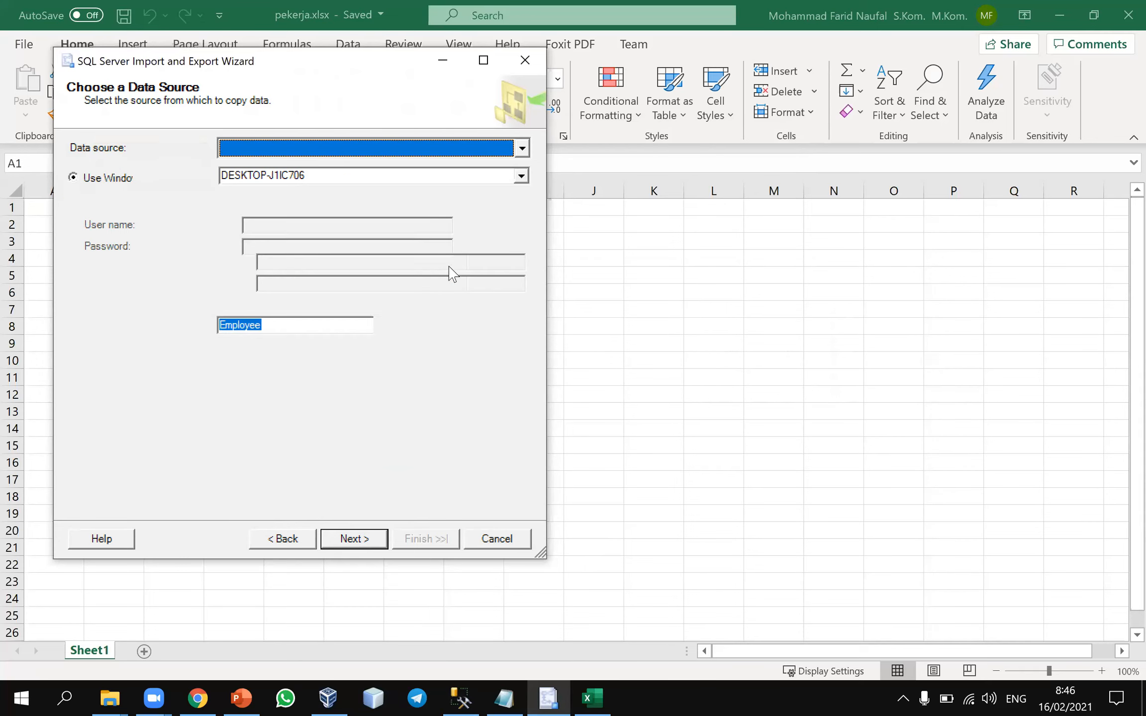
{"action": "left_click", "coordinate": [344, 538]}
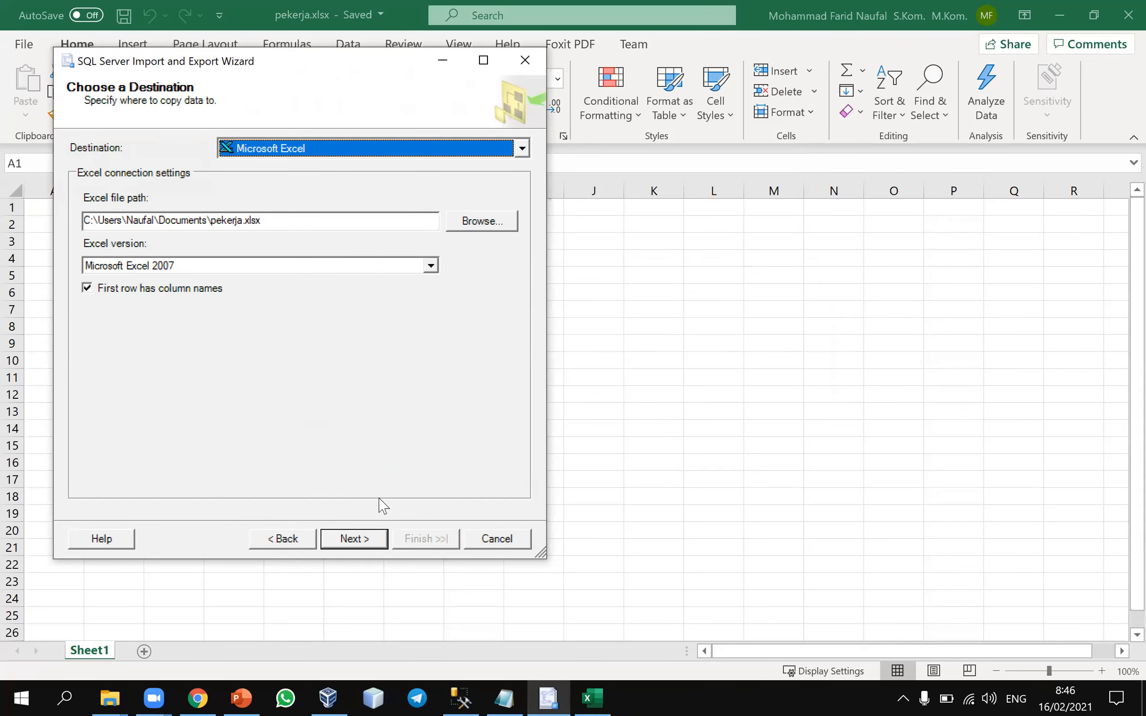
Retry advancing from the destination page with pekerja.xlsx and the Microsoft Excel 2007 version
{"action": "left_click", "coordinate": [357, 541]}
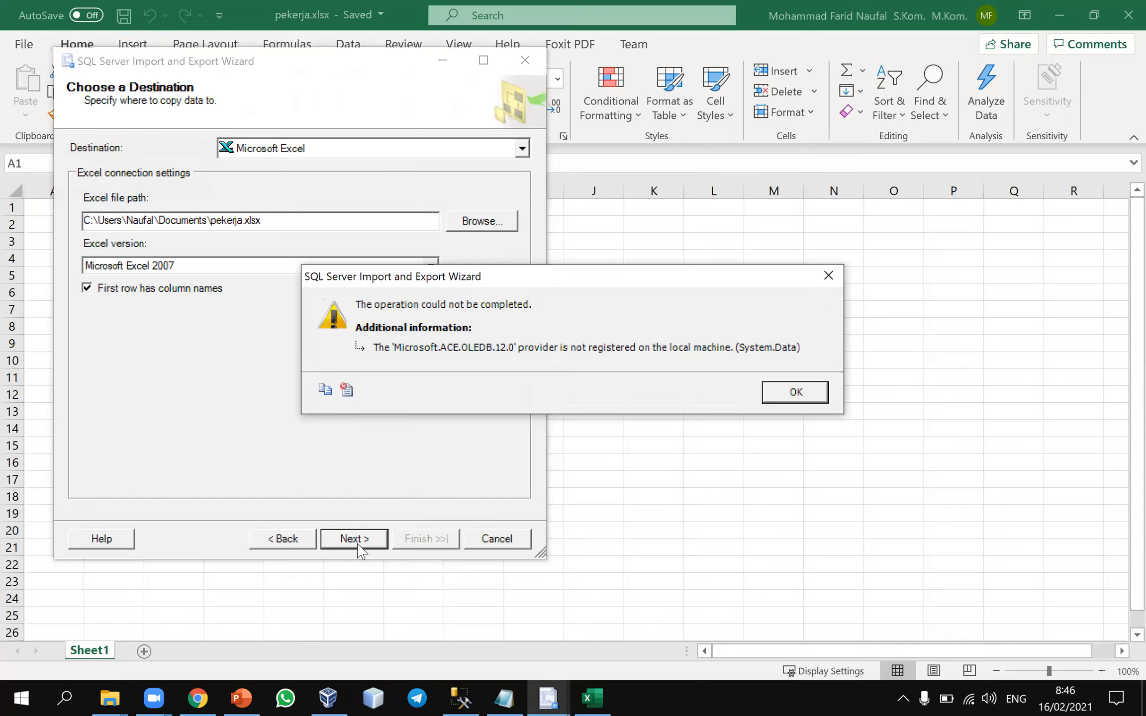
{"action": "left_click", "coordinate": [782, 396]}
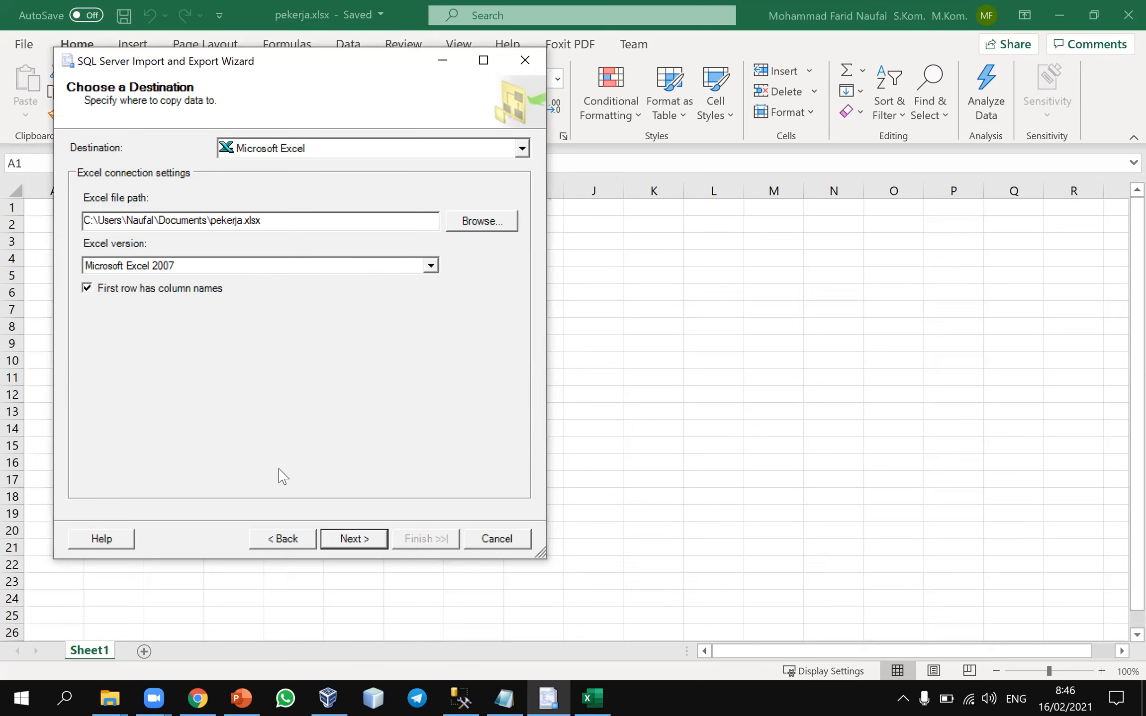
{"action": "left_click", "coordinate": [356, 539]}
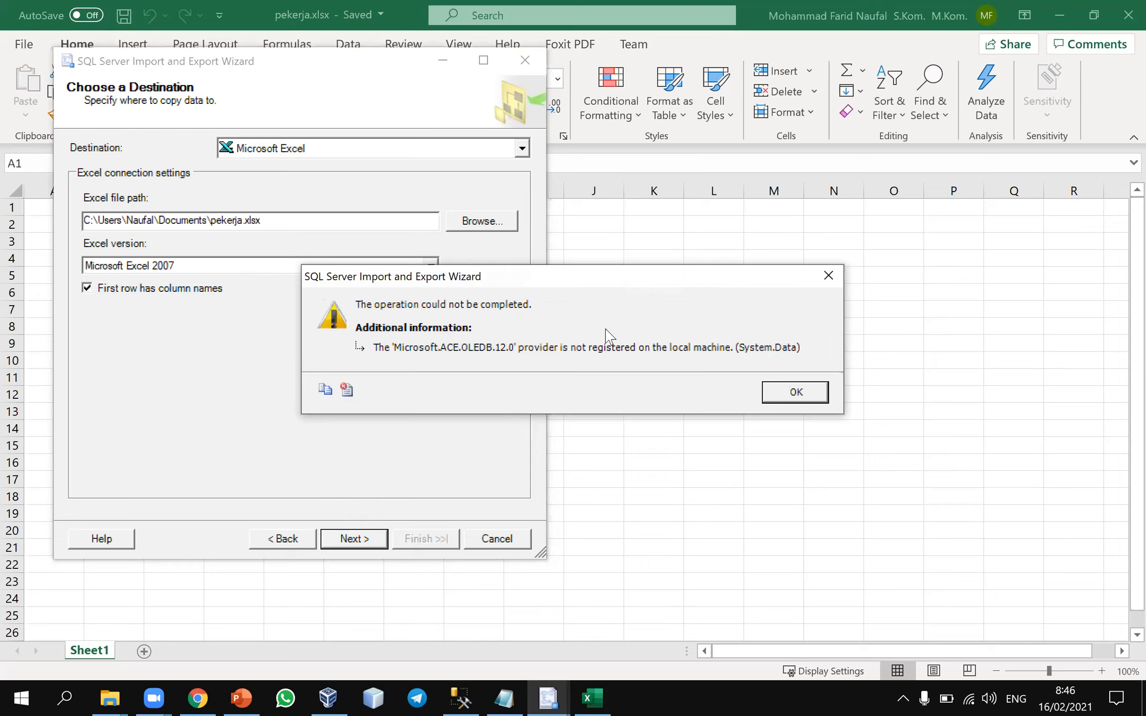
{"action": "left_click", "coordinate": [804, 391]}
Switch to Chrome and open a new browser tab for researching the export error
{"action": "mouse_move", "coordinate": [198, 698]}
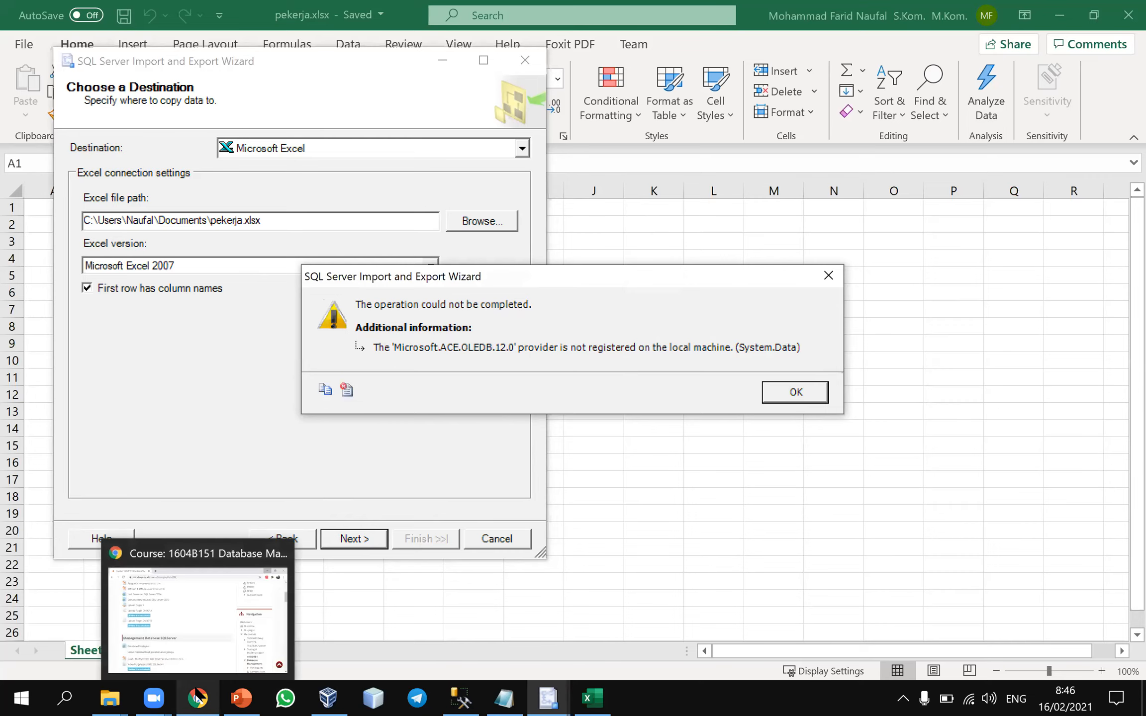
{"action": "left_click", "coordinate": [201, 662]}
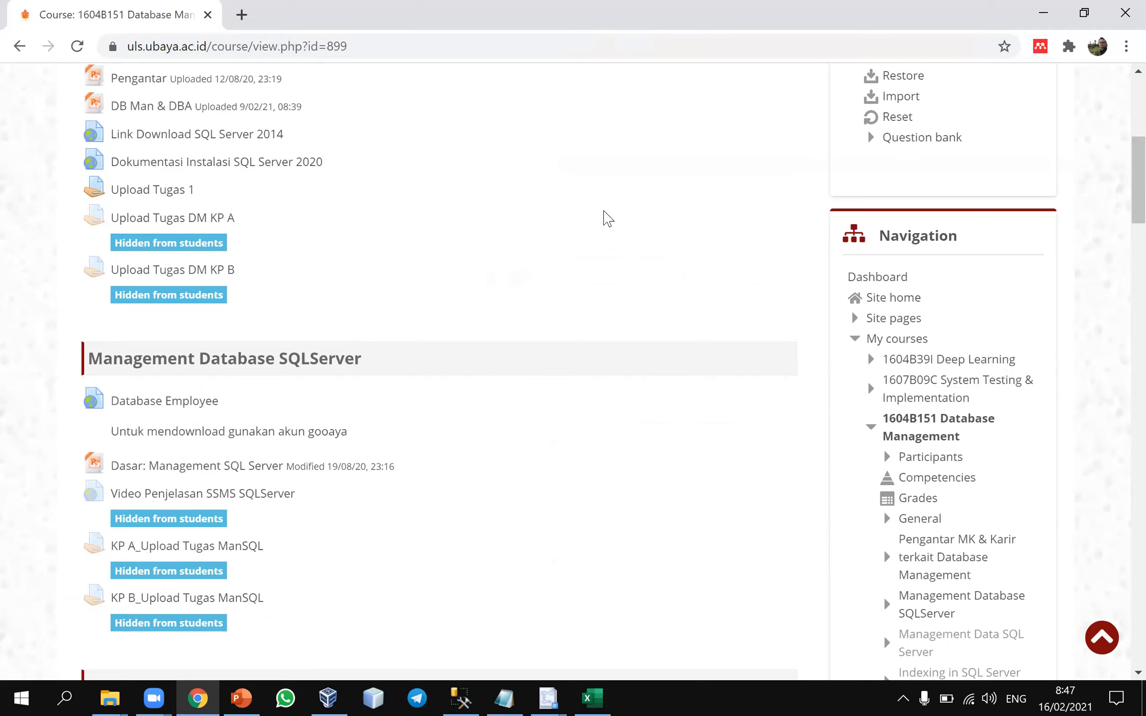
{"action": "left_click", "coordinate": [242, 14]}
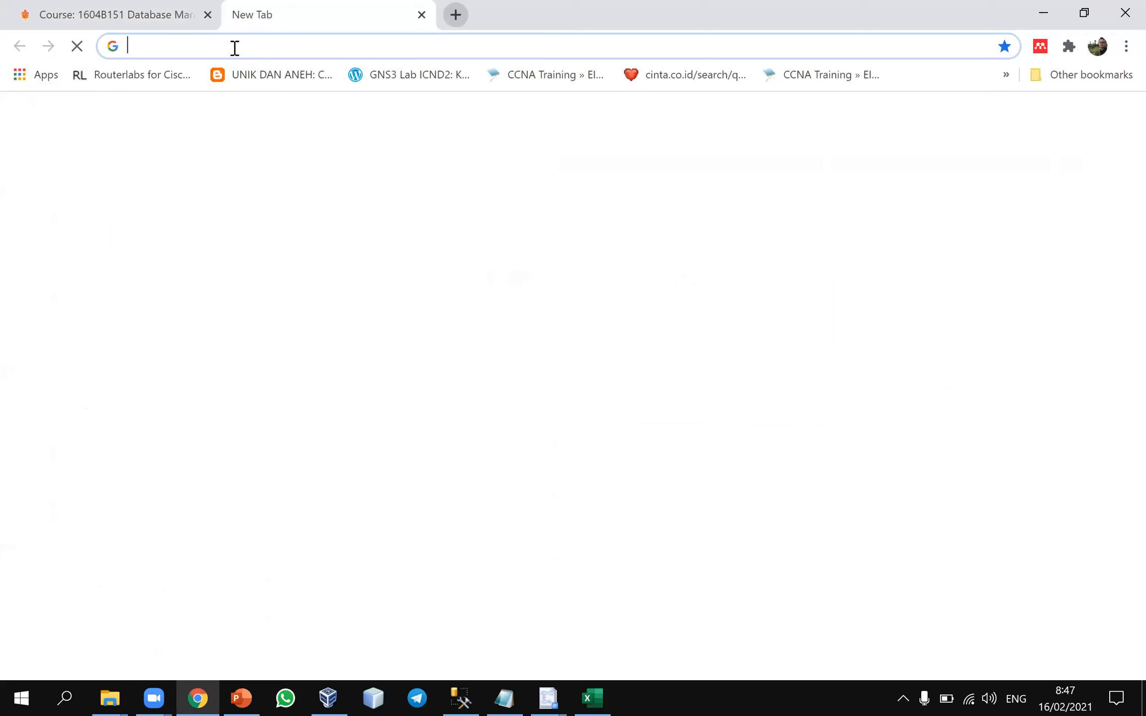
{"action": "left_click", "coordinate": [264, 46]}
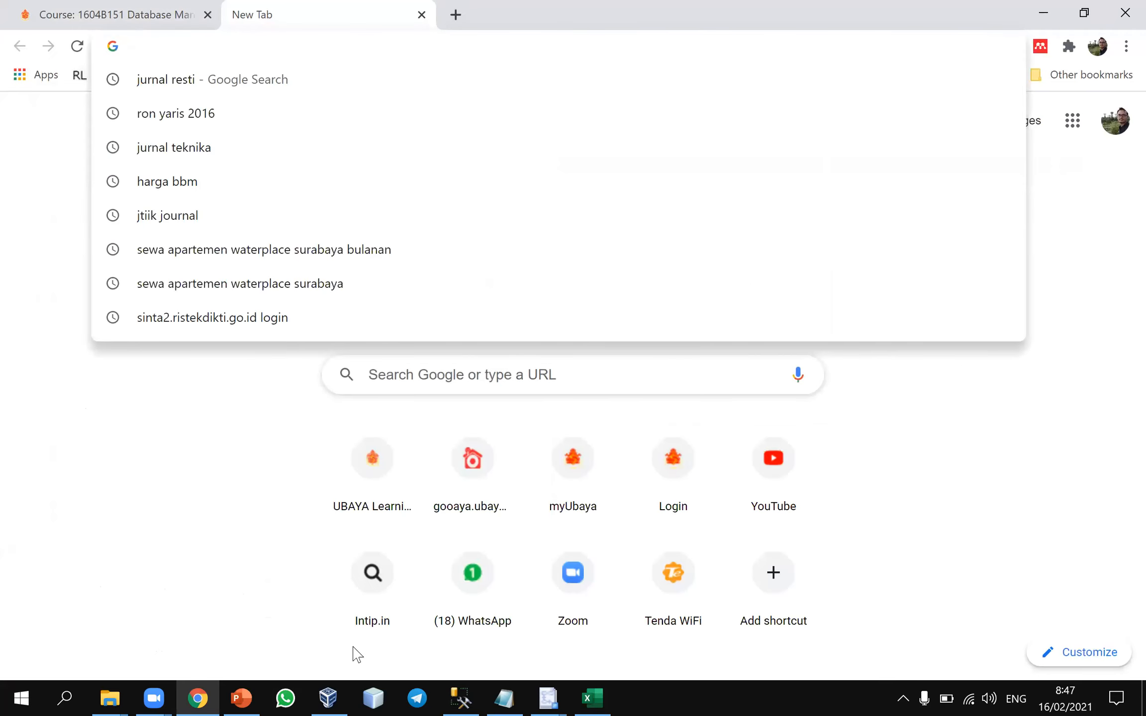
{"action": "left_click", "coordinate": [212, 621]}
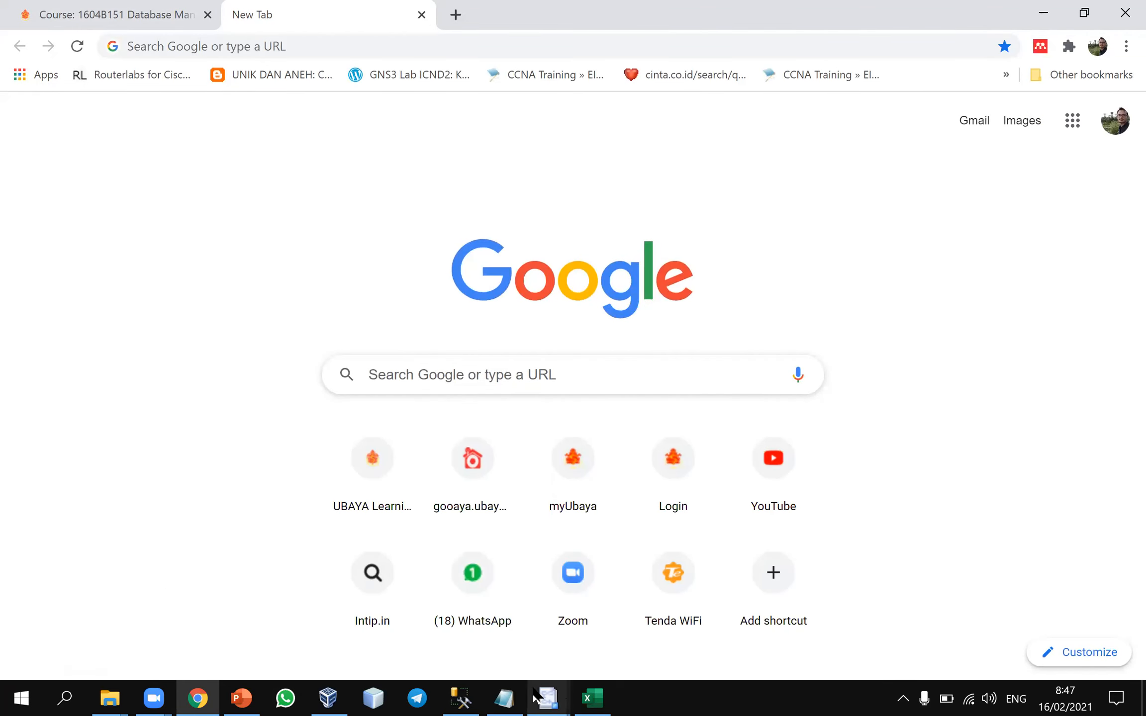
Check the wizard's error text, and search Google for "microsoft.ace.oledb.12.0 not registered"
{"action": "mouse_move", "coordinate": [545, 696]}
{"action": "left_click", "coordinate": [587, 622]}
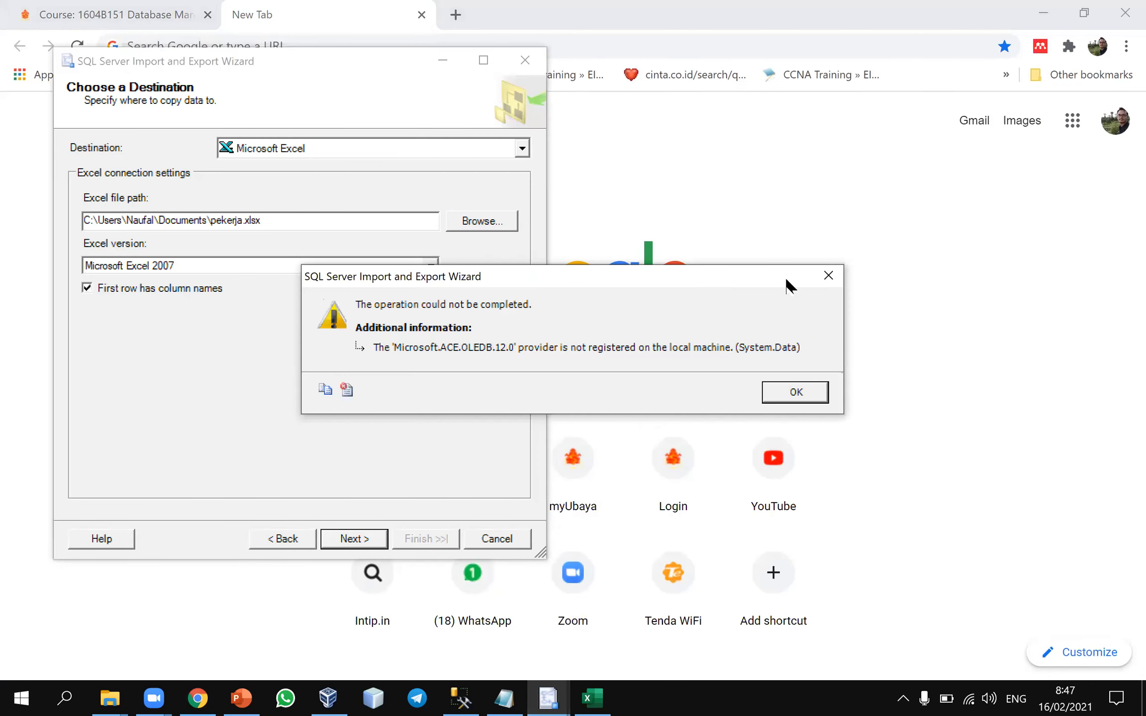
{"action": "left_click", "coordinate": [805, 217]}
{"action": "left_click", "coordinate": [322, 45]}
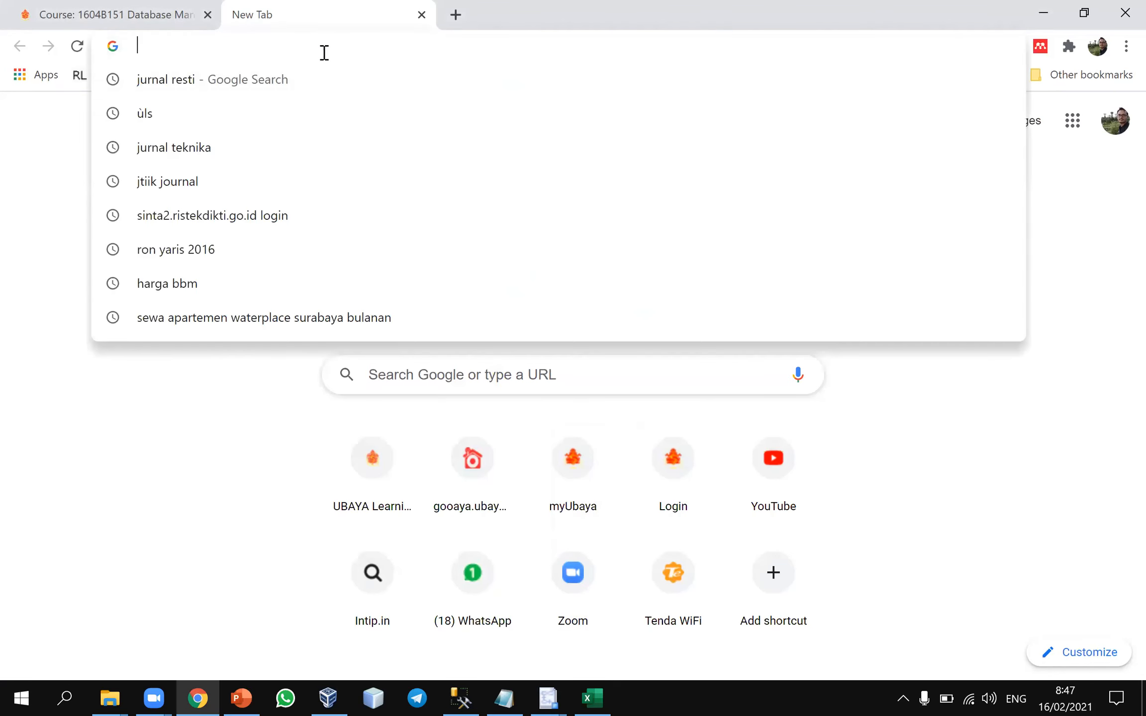
{"action": "type", "text": "microsof"}
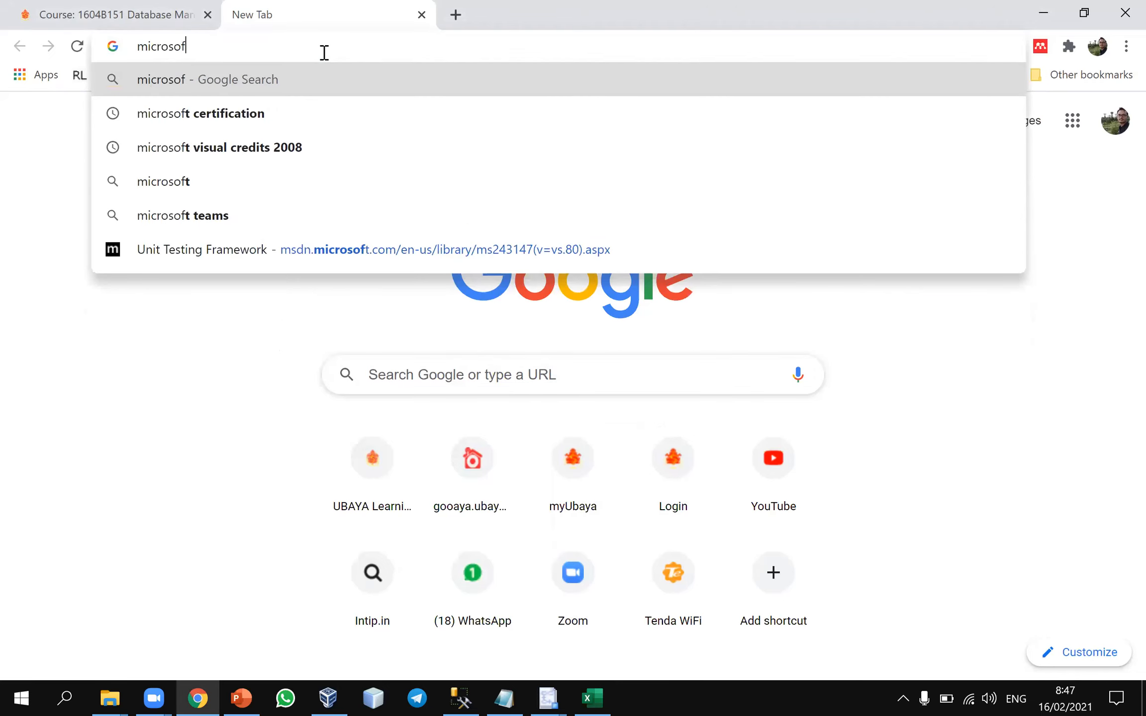
{"action": "type", "text": "t.ace."}
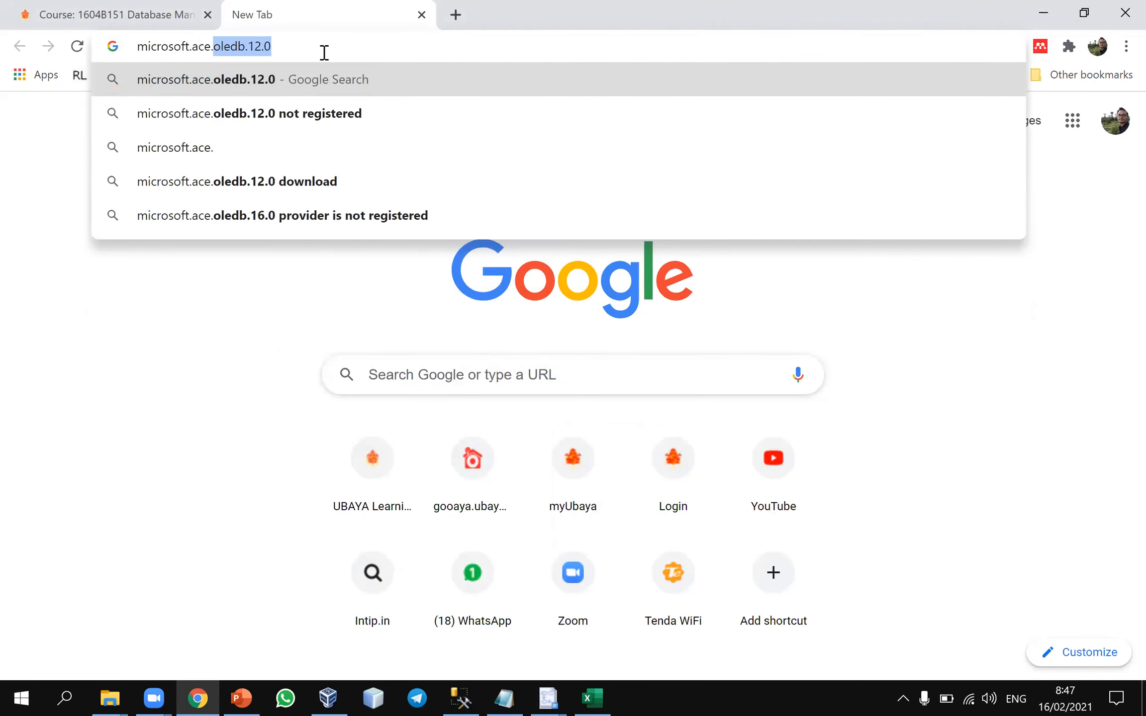
{"action": "key", "text": "Down"}
{"action": "key", "text": "Return"}
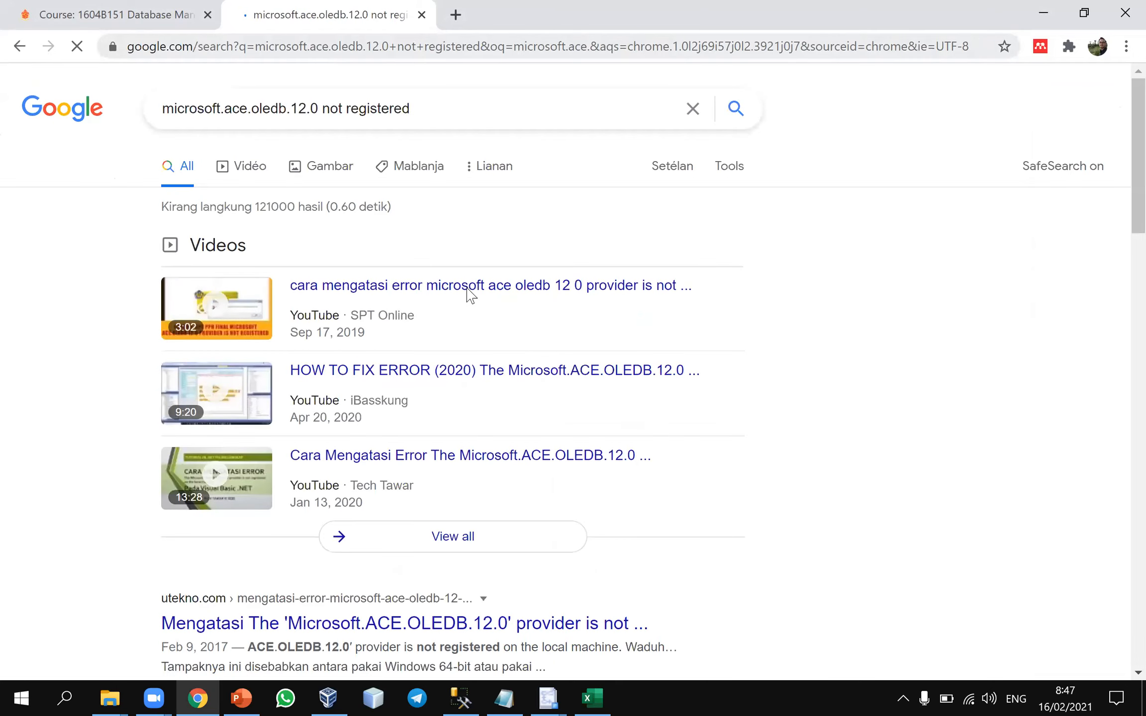
Open the utekno.com article on the unregistered Microsoft.ACE.OLEDB.12.0 provider and examine its suggested Access Database Engine downloads
{"action": "scroll", "coordinate": [469, 305], "scroll_direction": "down", "scroll_amount": 8}
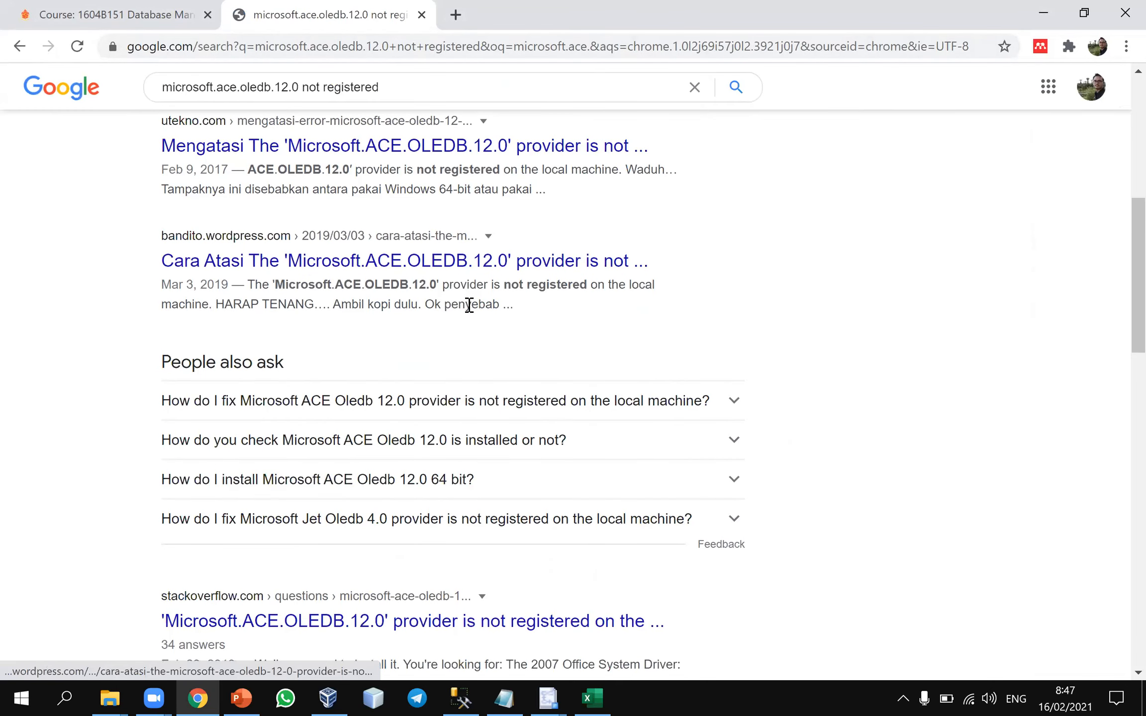
{"action": "scroll", "coordinate": [437, 327], "scroll_direction": "up", "scroll_amount": 3}
{"action": "left_click", "coordinate": [437, 324]}
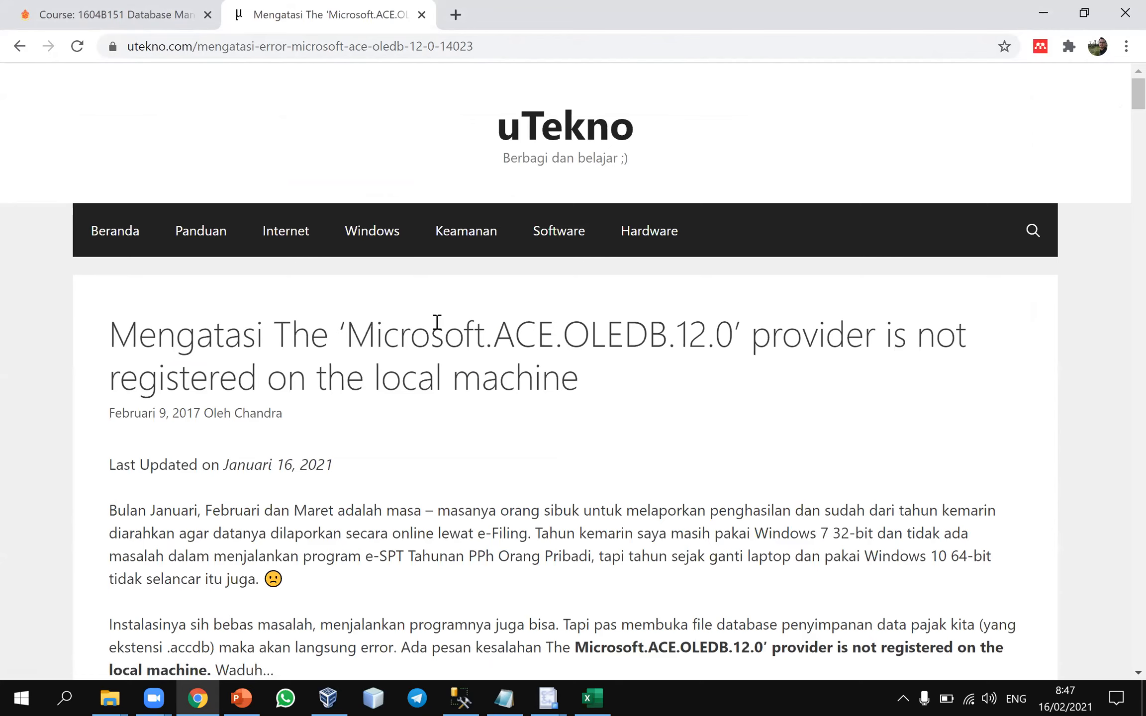
{"action": "scroll", "coordinate": [437, 323], "scroll_direction": "down", "scroll_amount": 8}
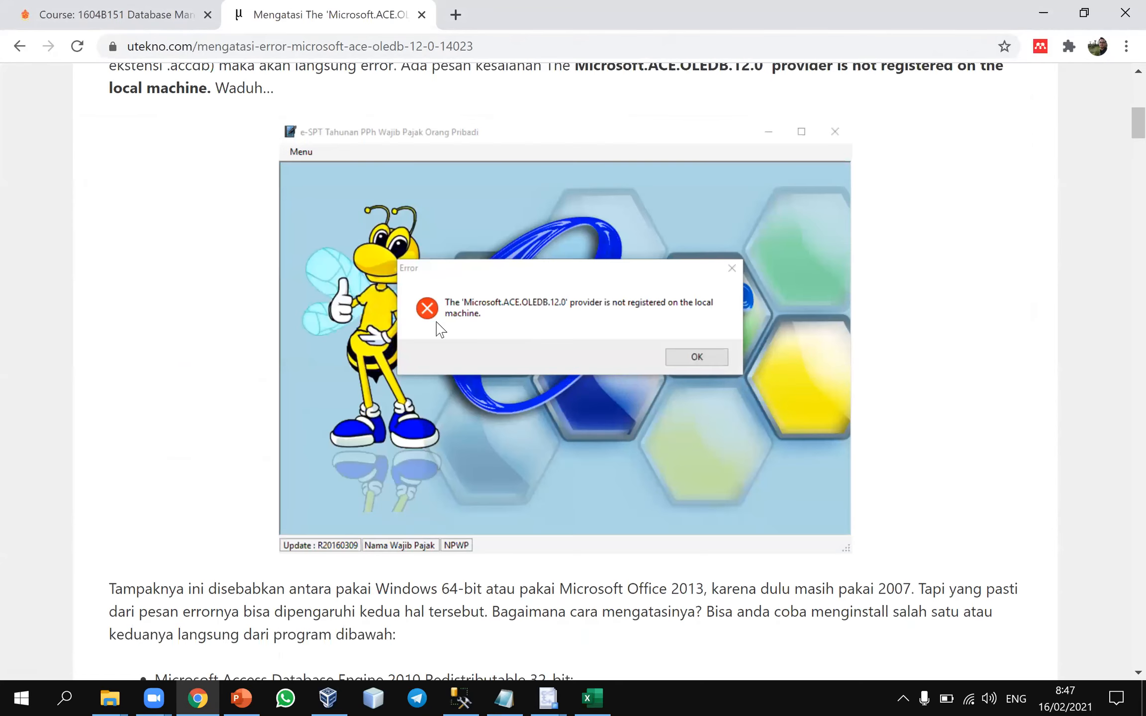
{"action": "scroll", "coordinate": [441, 329], "scroll_direction": "down", "scroll_amount": 3}
{"action": "scroll", "coordinate": [437, 321], "scroll_direction": "down", "scroll_amount": 3}
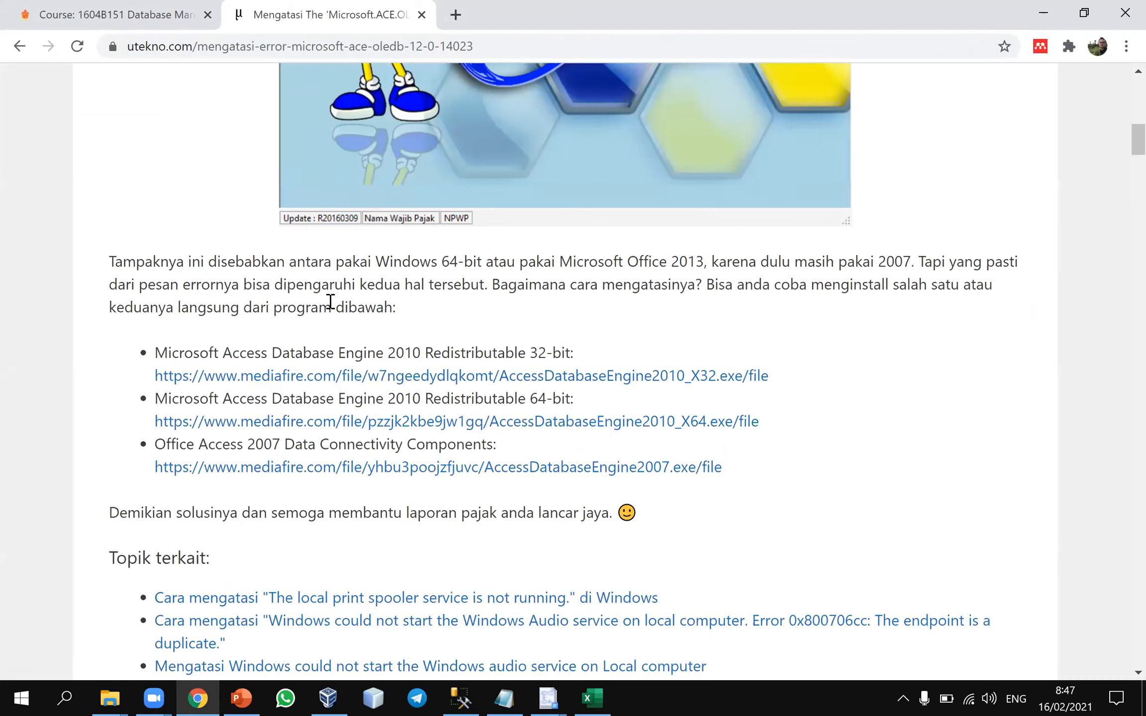
{"action": "scroll", "coordinate": [330, 301], "scroll_direction": "down", "scroll_amount": 1}
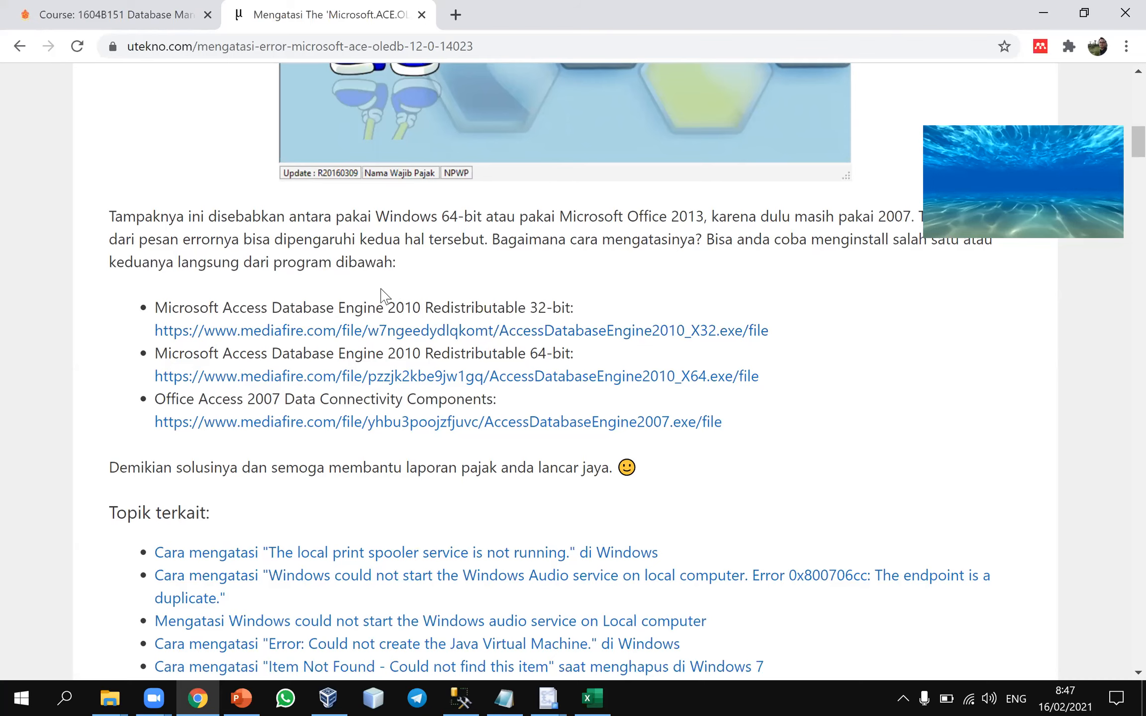
{"action": "scroll", "coordinate": [381, 294], "scroll_direction": "up", "scroll_amount": 8}
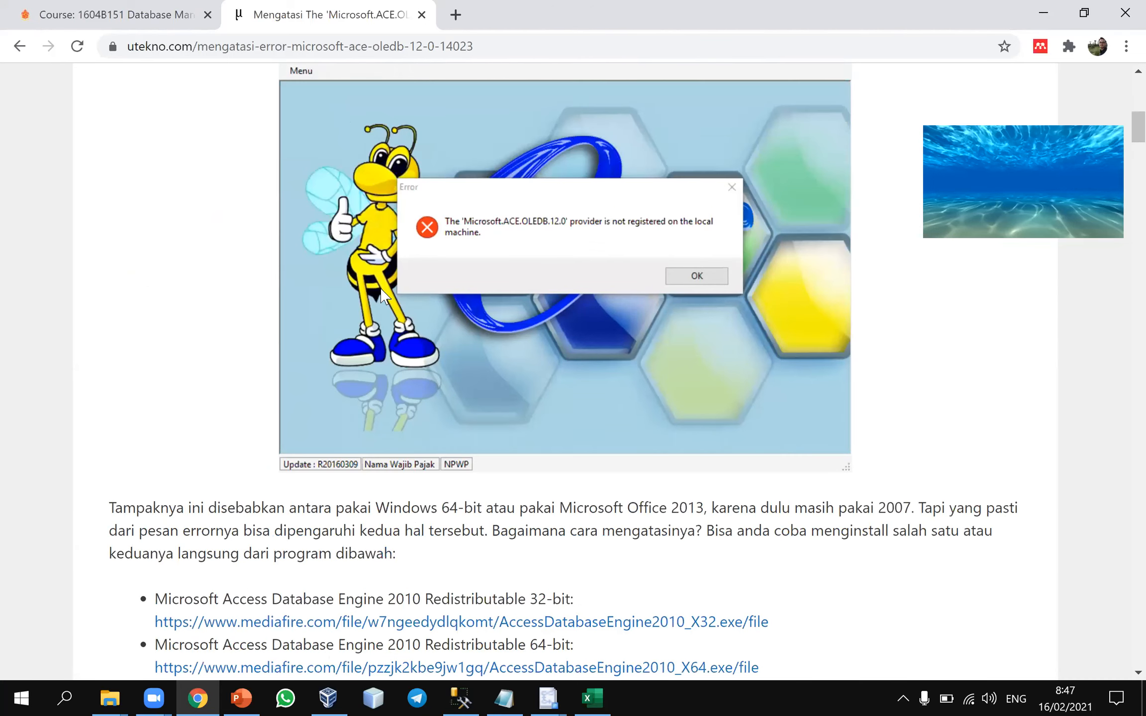
{"action": "scroll", "coordinate": [381, 295], "scroll_direction": "down", "scroll_amount": 3}
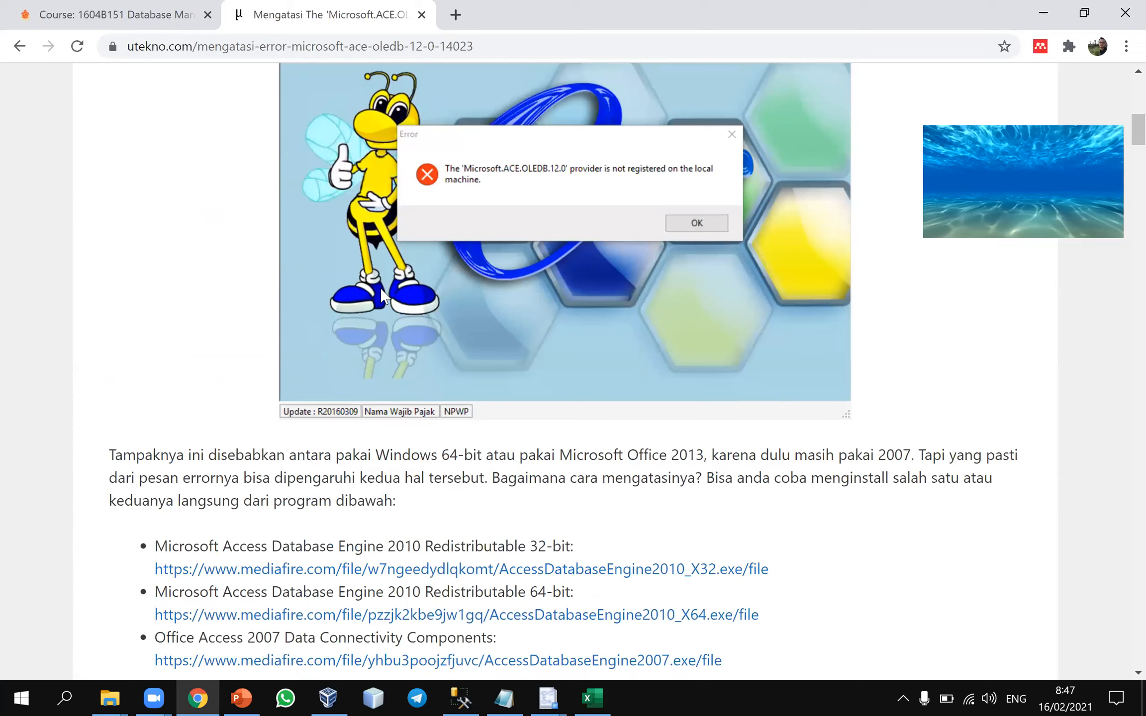
Switch to Excel and save the blank workbook as pekerja.xls in the AddIns folder in Excel 97-2003 Workbook (*.xls) format
{"action": "left_click", "coordinate": [241, 698]}
{"action": "left_click", "coordinate": [242, 698]}
{"action": "key", "text": "alt+Tab"}
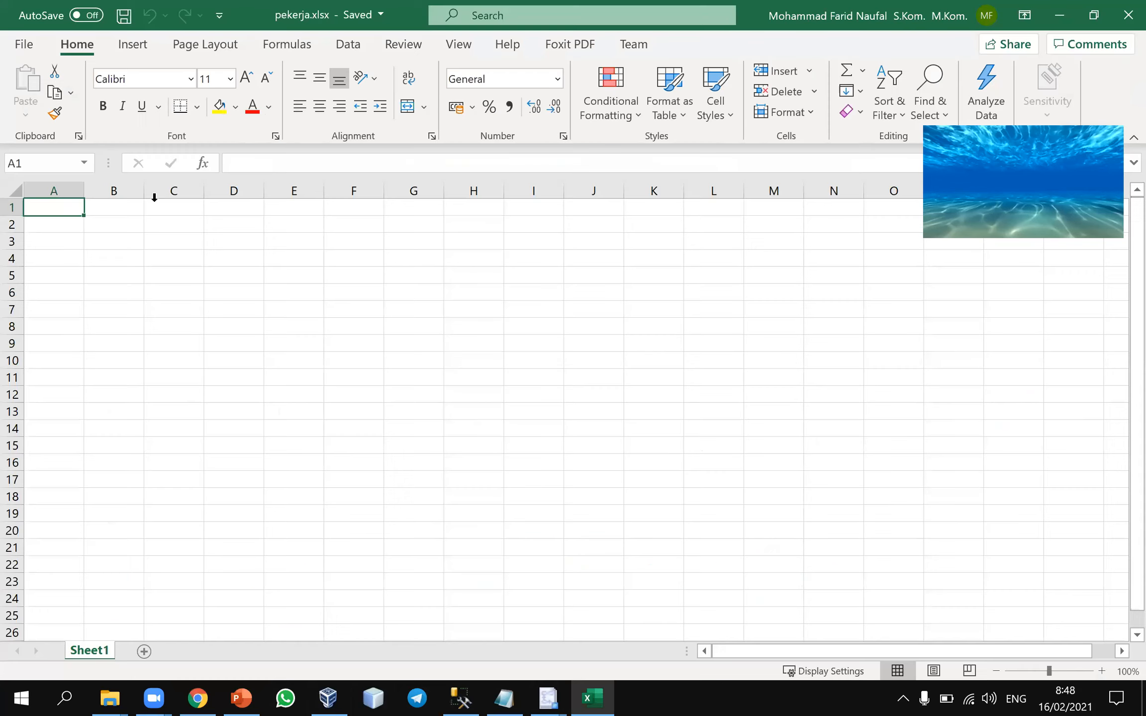
{"action": "left_click", "coordinate": [20, 44]}
{"action": "left_click", "coordinate": [61, 280]}
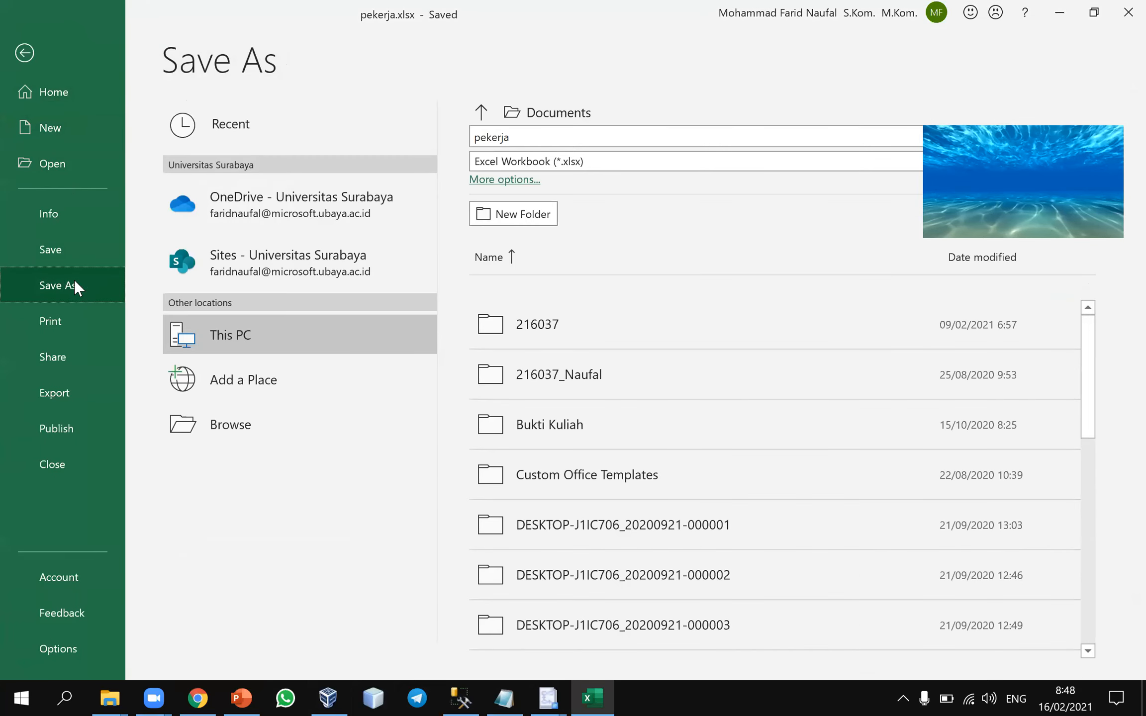
{"action": "left_click", "coordinate": [215, 420]}
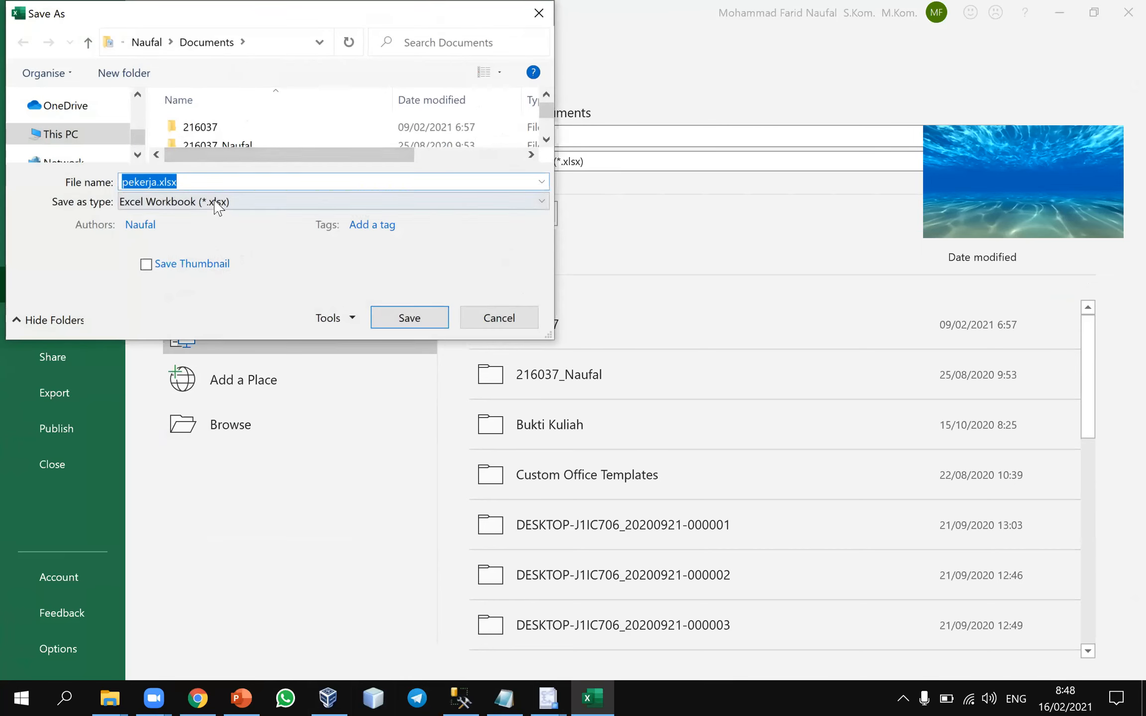
{"action": "left_click", "coordinate": [217, 204]}
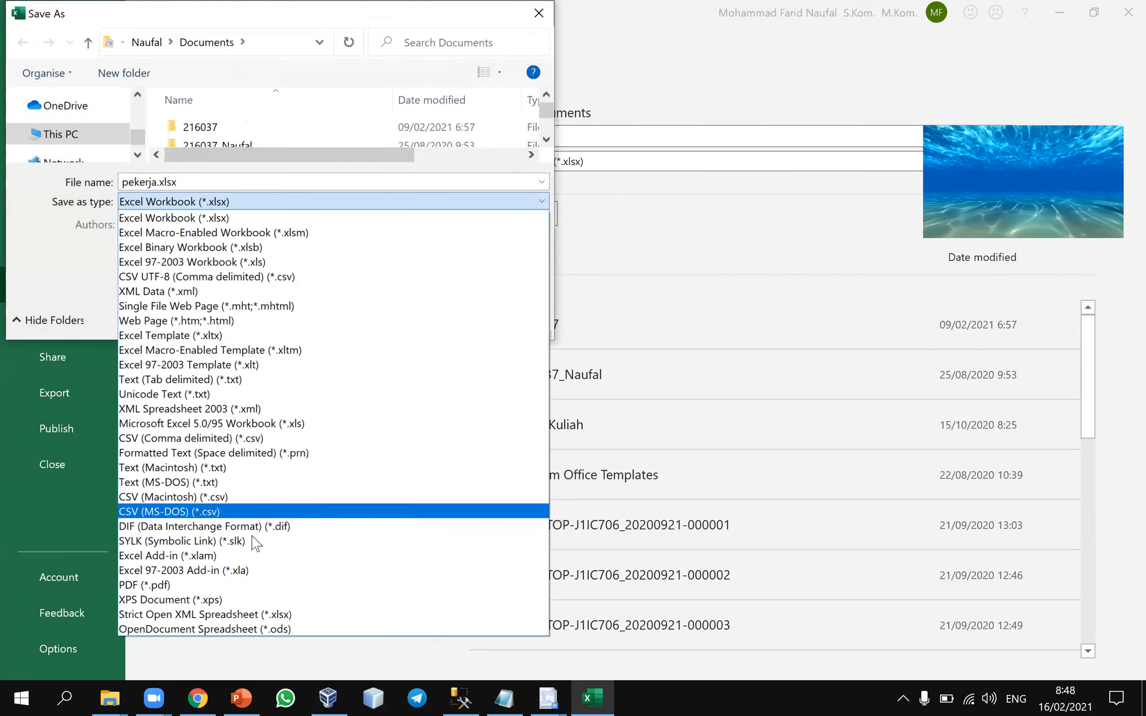
{"action": "left_click", "coordinate": [241, 573]}
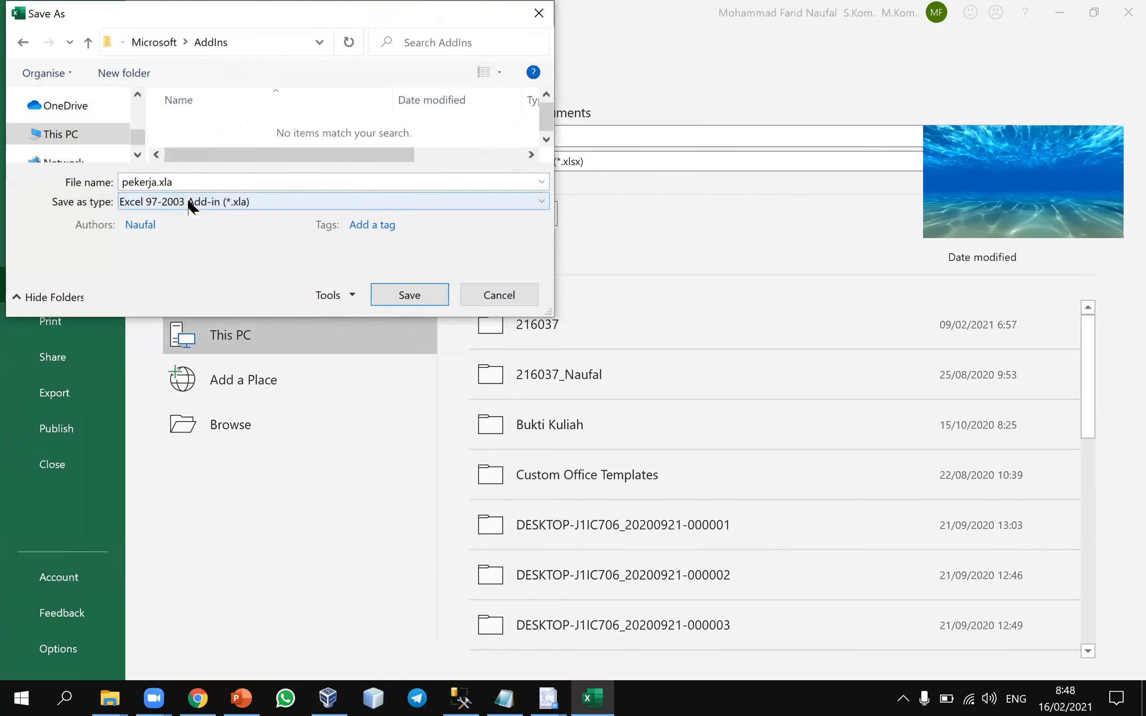
{"action": "left_click", "coordinate": [191, 205]}
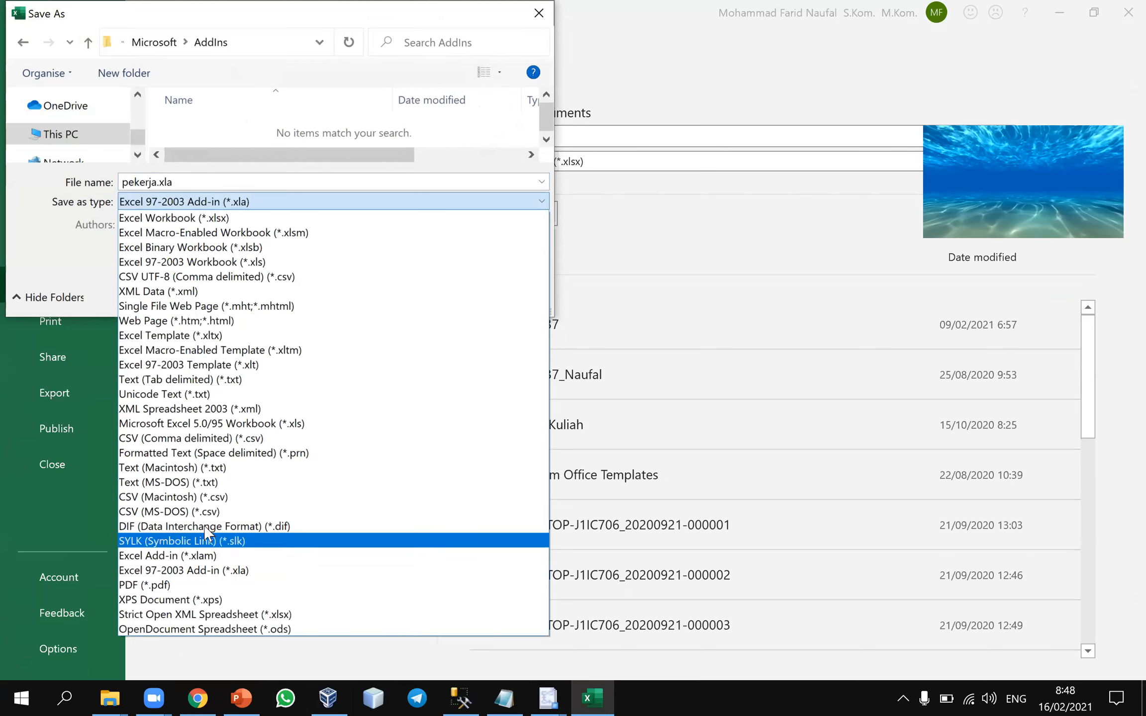
{"action": "left_click", "coordinate": [215, 262]}
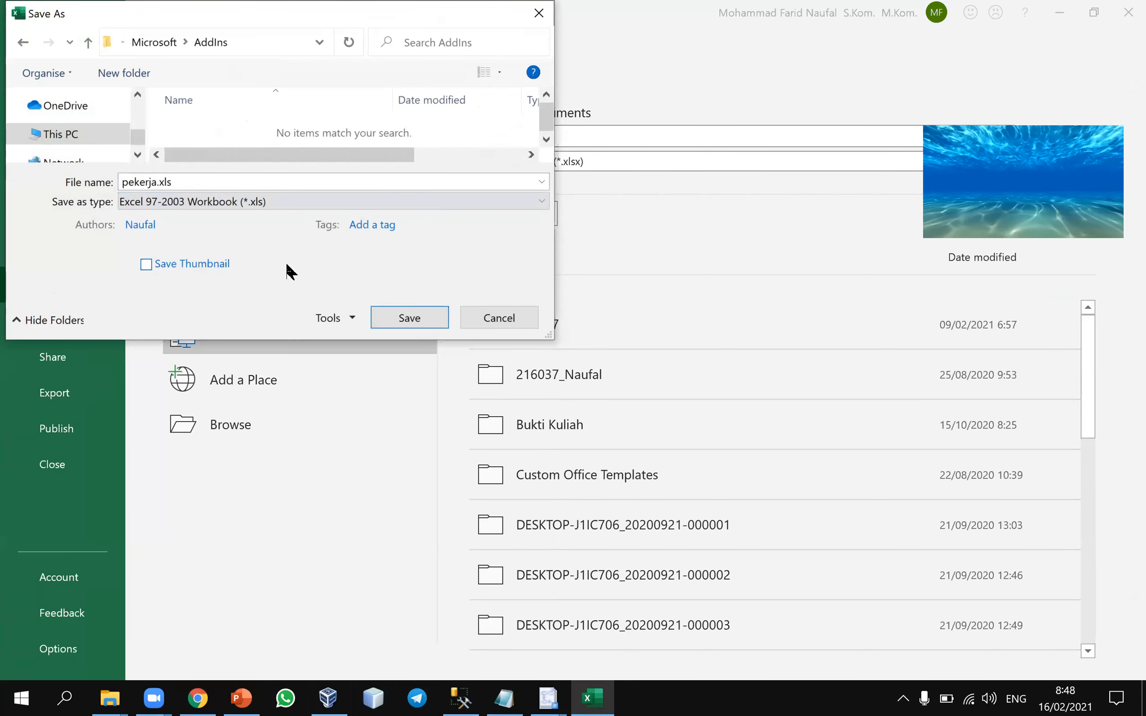
{"action": "left_click", "coordinate": [398, 316]}
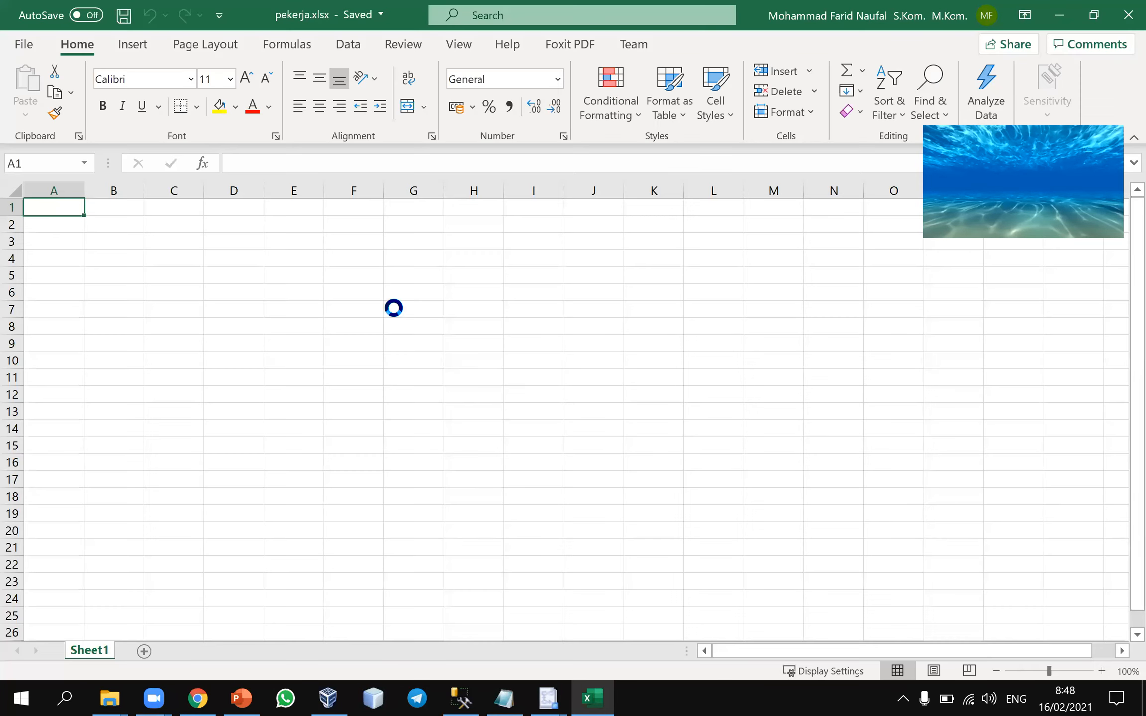
Save the workbook as pekerja.xls in the Documents folder in Excel 97-2003 Workbook (*.xls) format, and close it
{"action": "left_click", "coordinate": [23, 43]}
{"action": "left_click", "coordinate": [68, 290]}
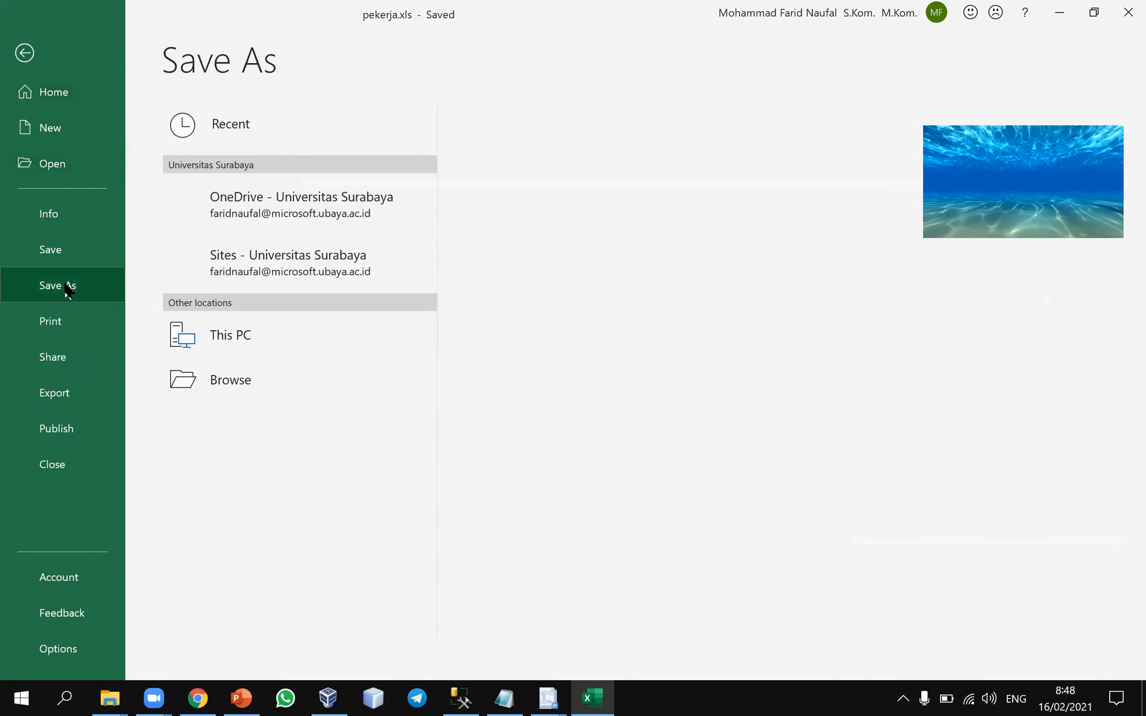
{"action": "left_click", "coordinate": [274, 421]}
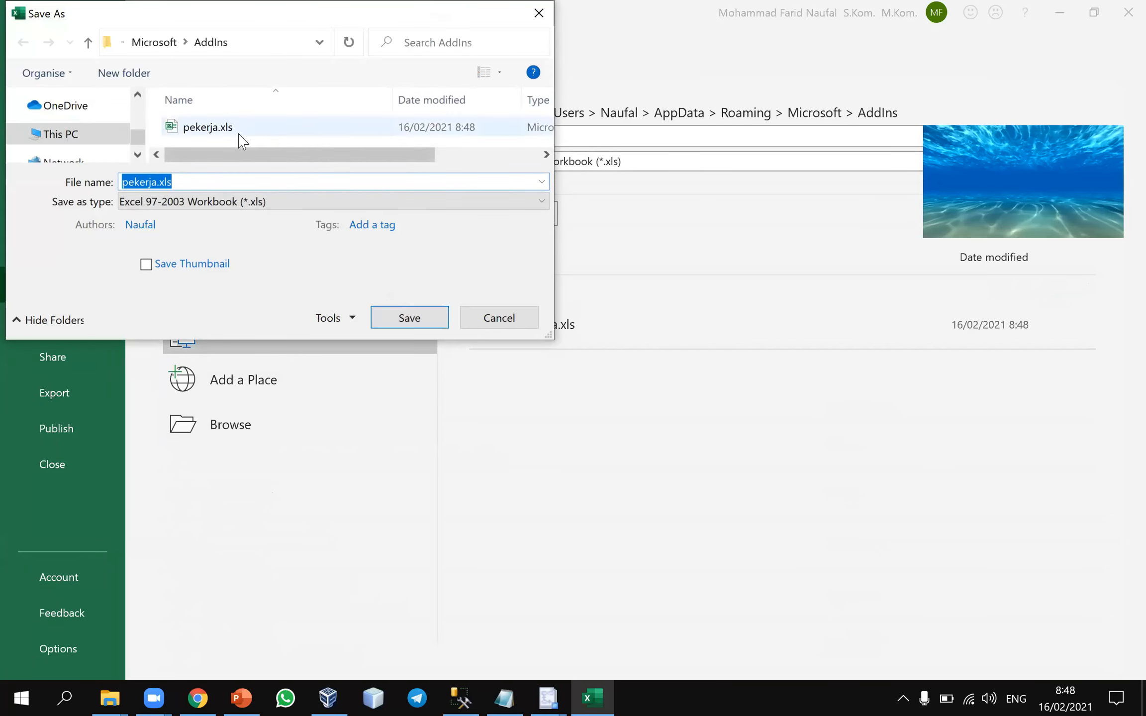
{"action": "scroll", "coordinate": [137, 125], "scroll_direction": "up", "scroll_amount": 3}
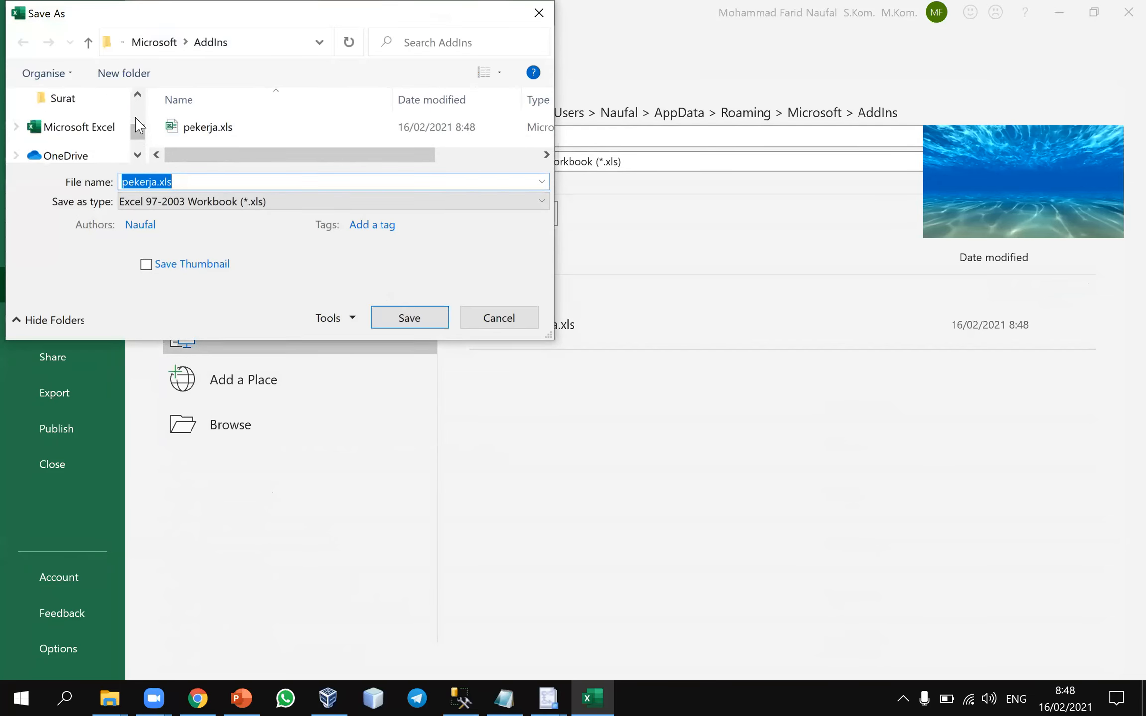
{"action": "scroll", "coordinate": [142, 111], "scroll_direction": "up", "scroll_amount": 2}
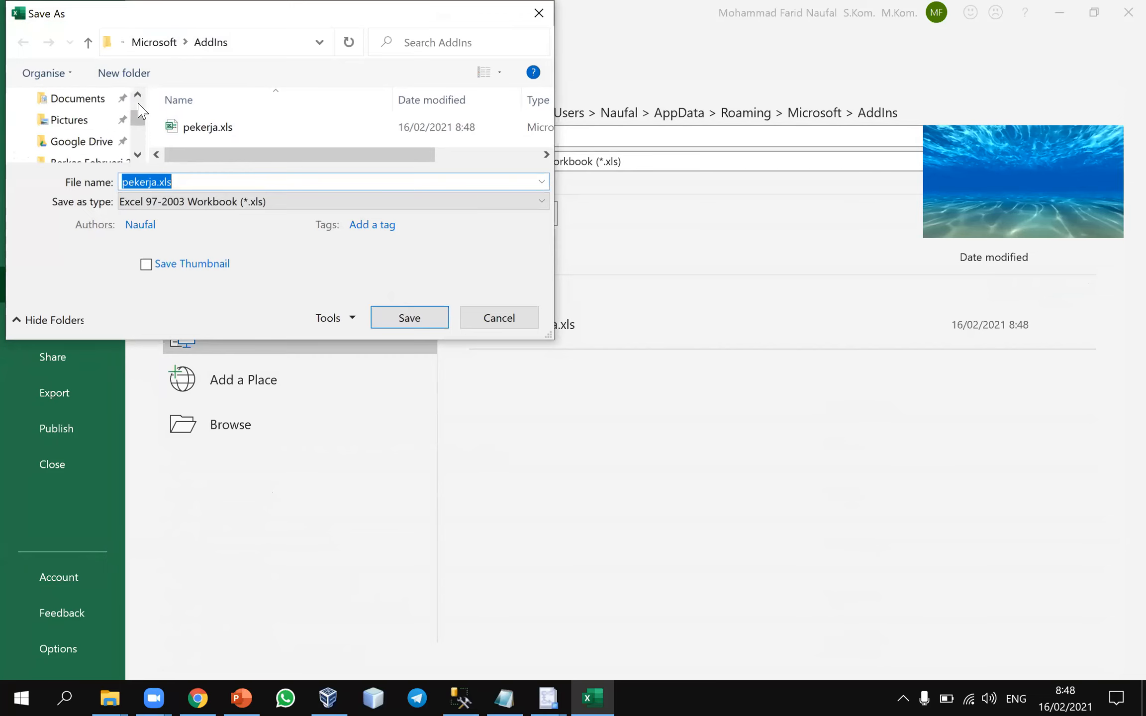
{"action": "left_click", "coordinate": [107, 100]}
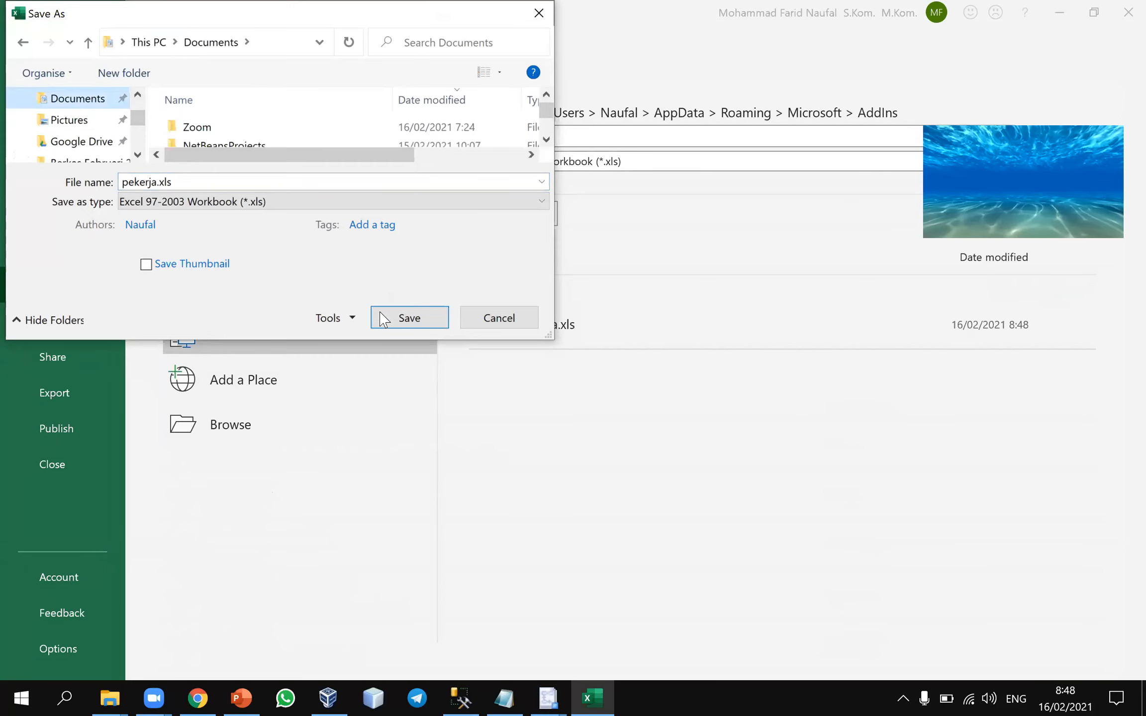
{"action": "left_click", "coordinate": [383, 319]}
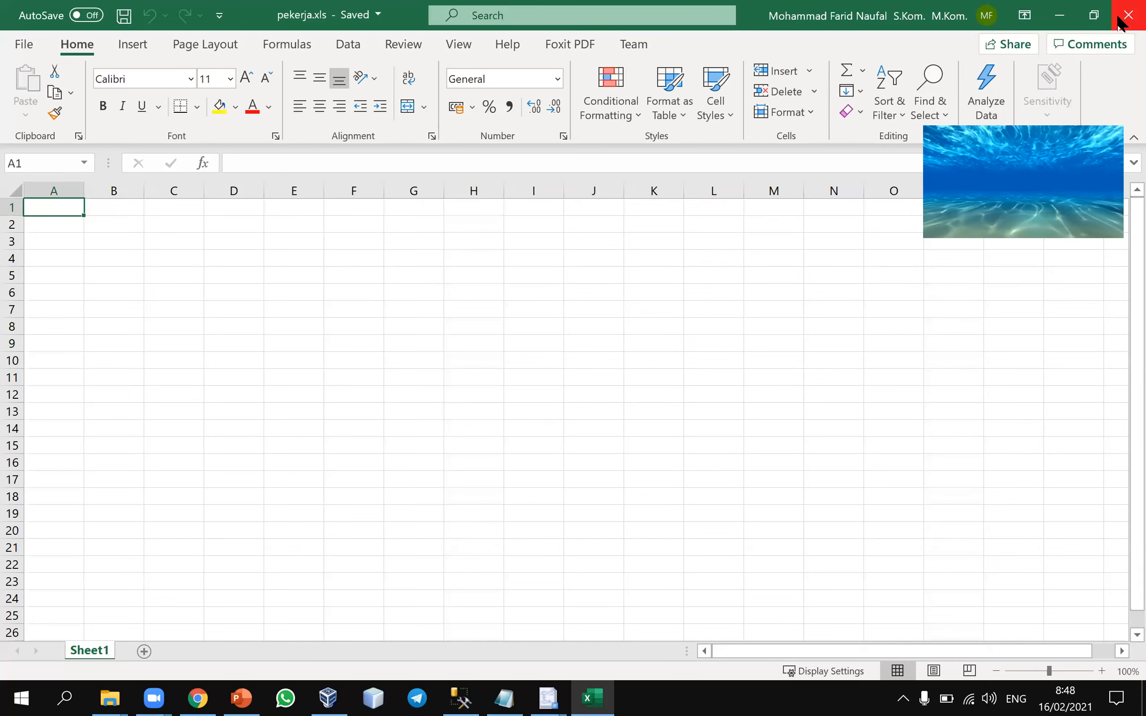
{"action": "left_click", "coordinate": [1127, 15]}
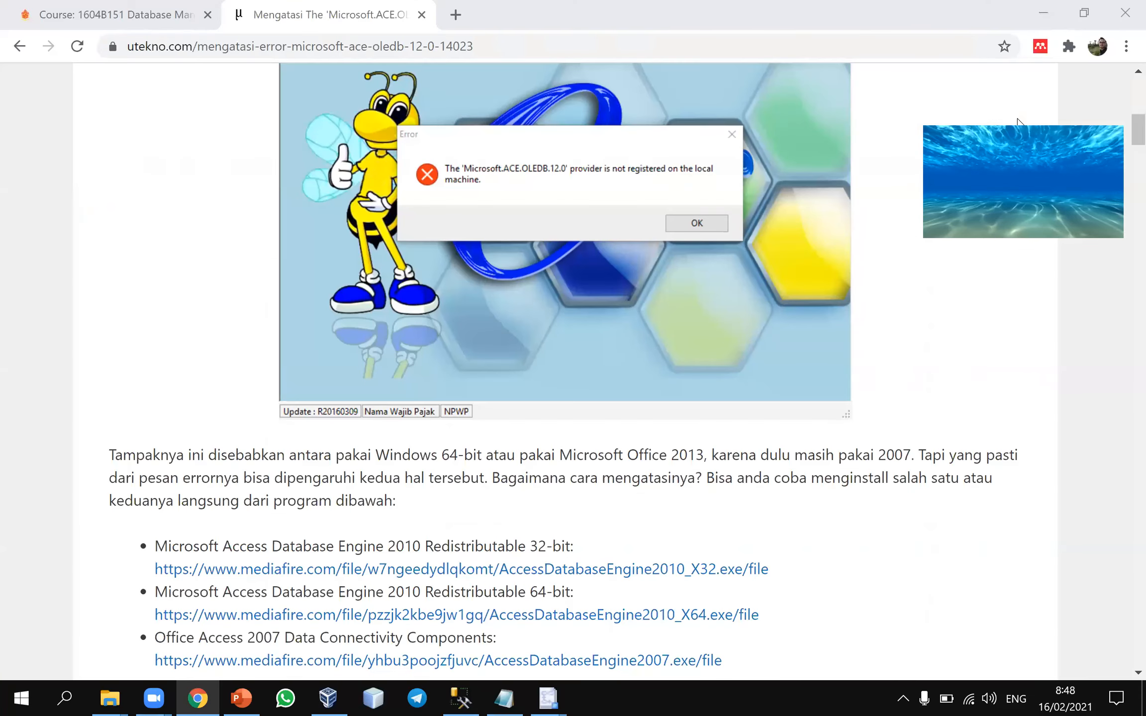
Return to the SQL Server Import and Export Wizard, dismiss the provider error, and set pekerja.xls in Documents as the Excel destination
{"action": "left_click", "coordinate": [460, 699]}
{"action": "left_click", "coordinate": [539, 699]}
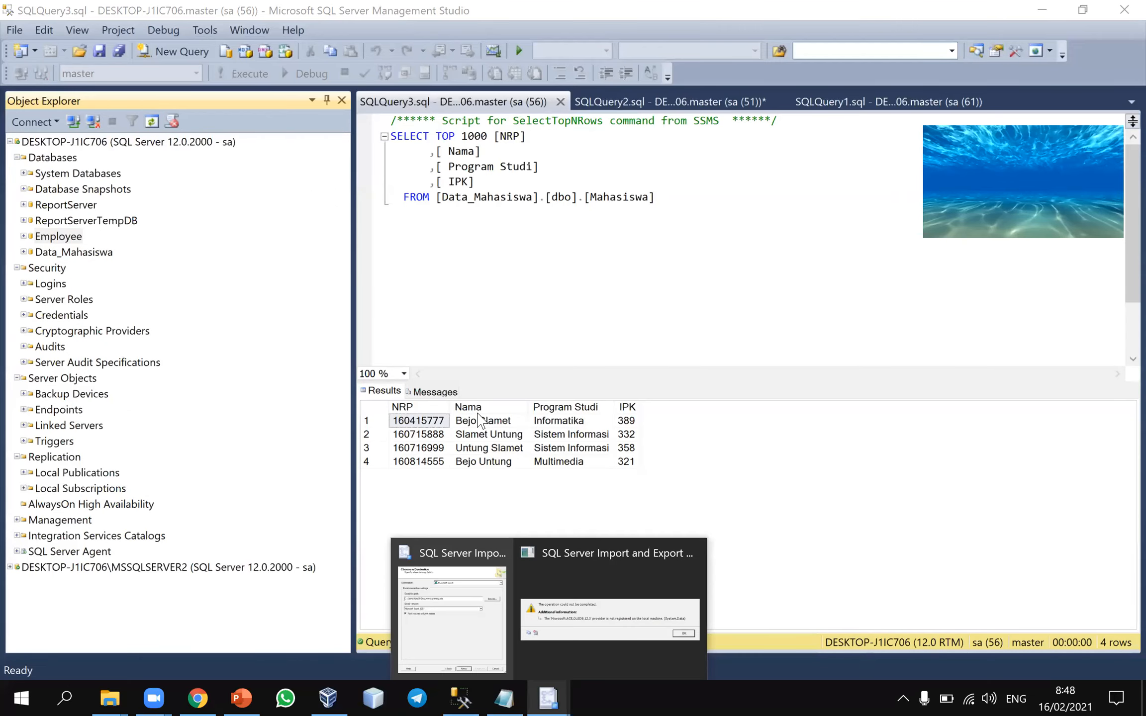
{"action": "left_click", "coordinate": [571, 581]}
{"action": "left_click", "coordinate": [795, 392]}
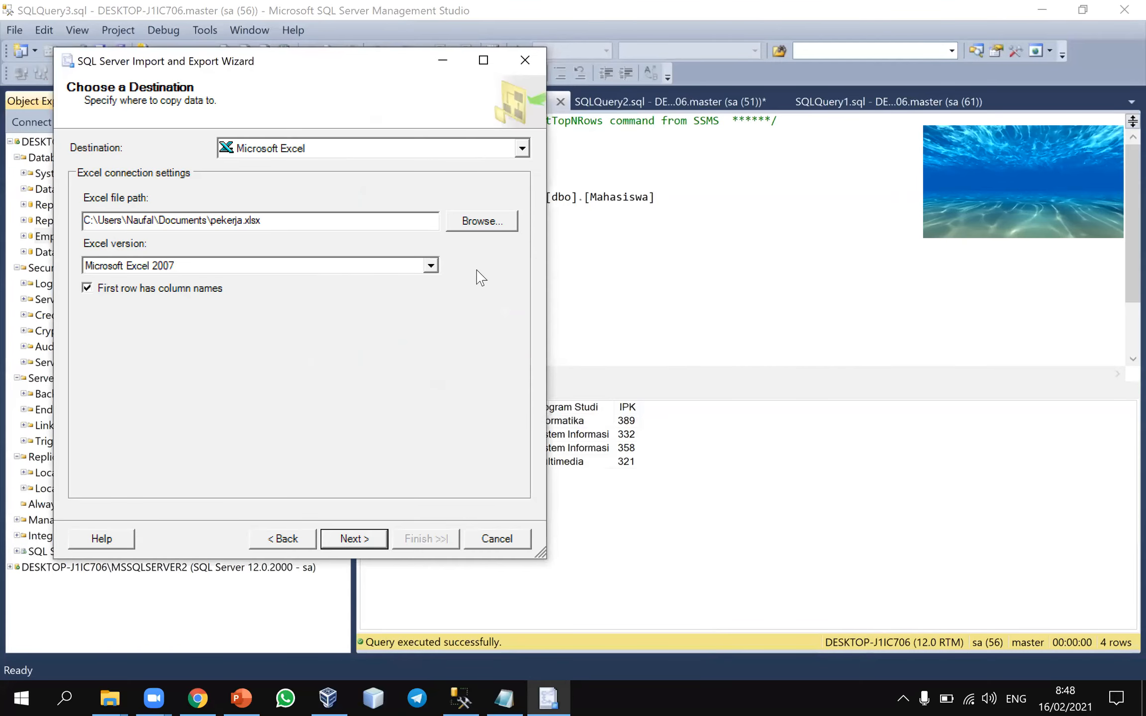
{"action": "left_click", "coordinate": [482, 220]}
{"action": "left_click", "coordinate": [422, 252]}
{"action": "double_click", "coordinate": [421, 252]}
{"action": "left_click", "coordinate": [371, 536]}
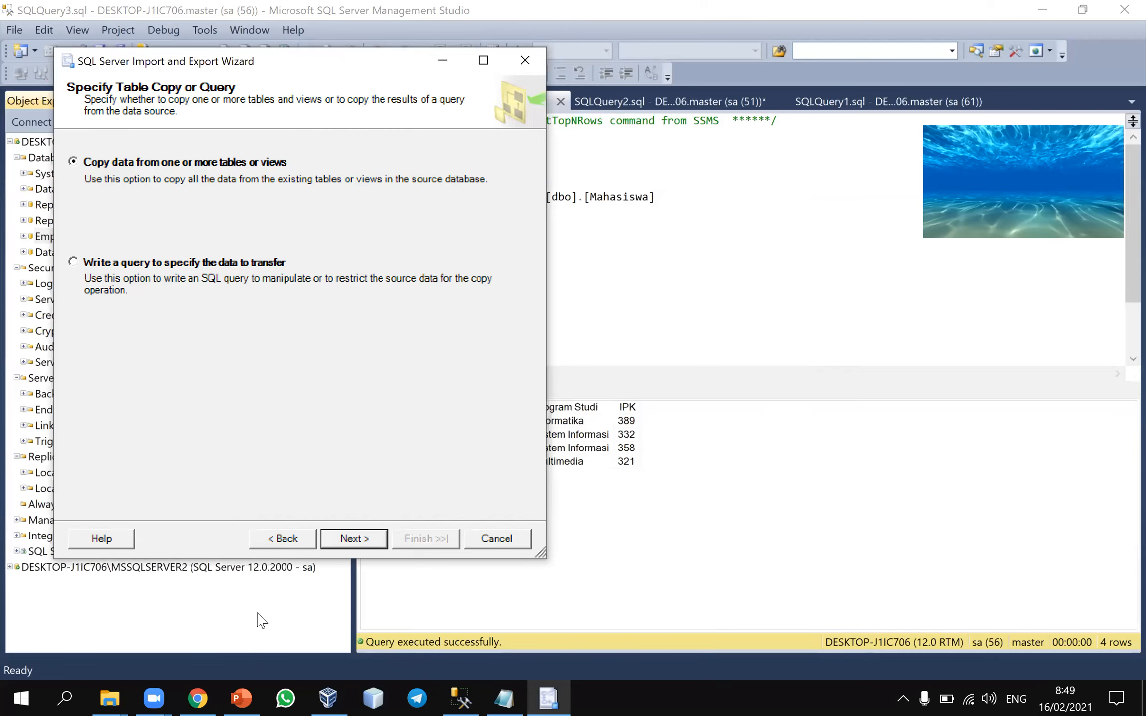
Consult slide 37 in PowerPoint, and in the export wizard choose copying from tables and select the employee and project tables
{"action": "left_click", "coordinate": [241, 697]}
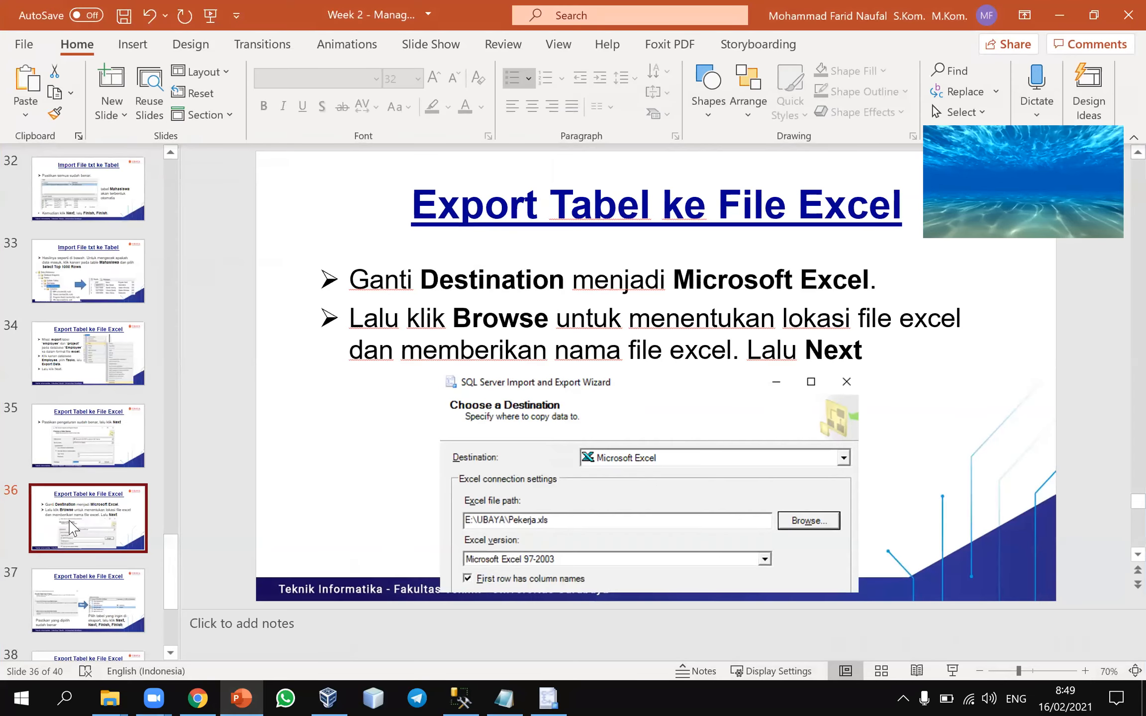
{"action": "key", "text": "Down"}
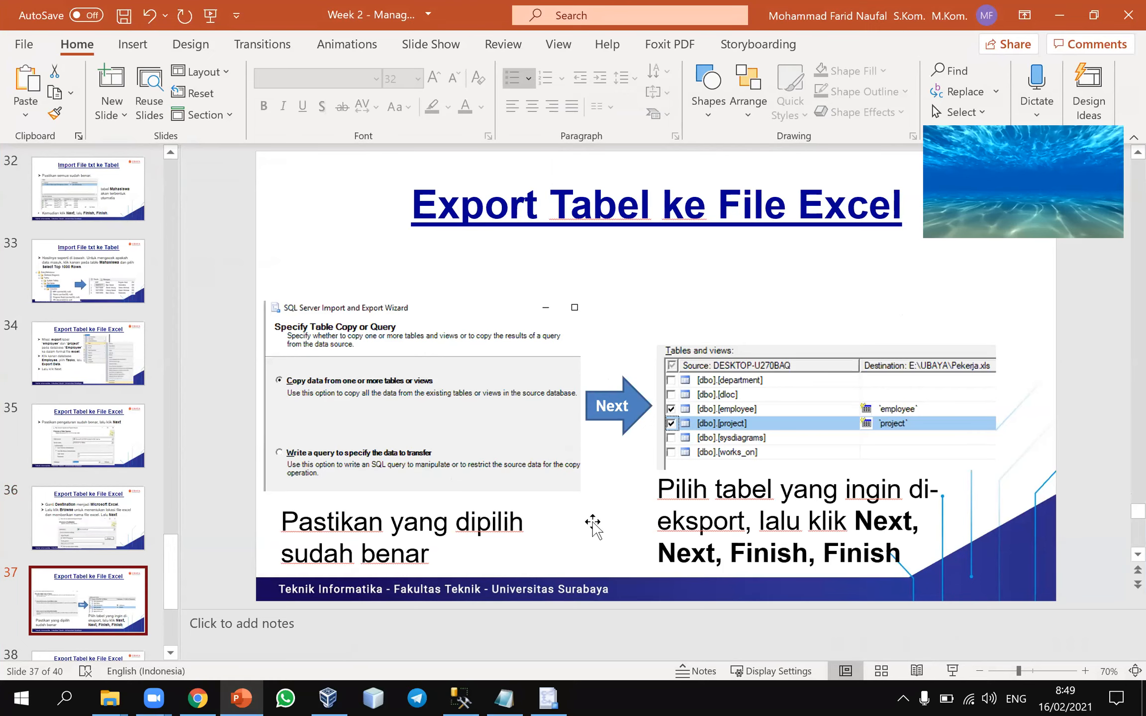
{"action": "left_click", "coordinate": [549, 696]}
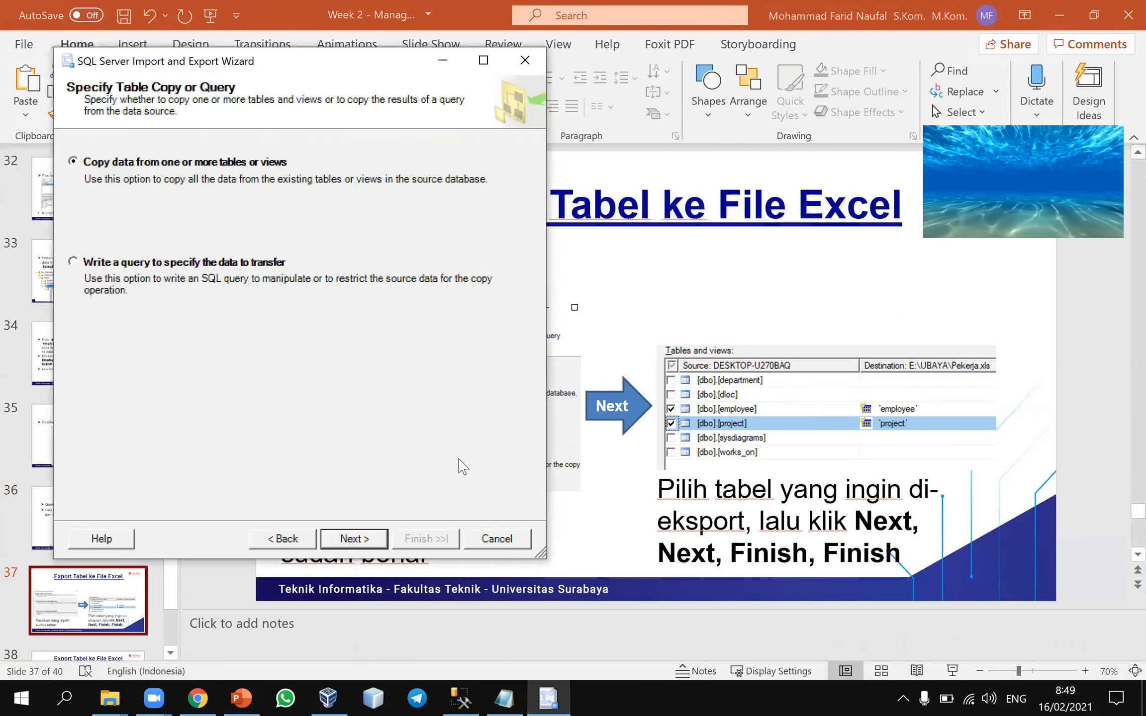
{"action": "left_click", "coordinate": [368, 539]}
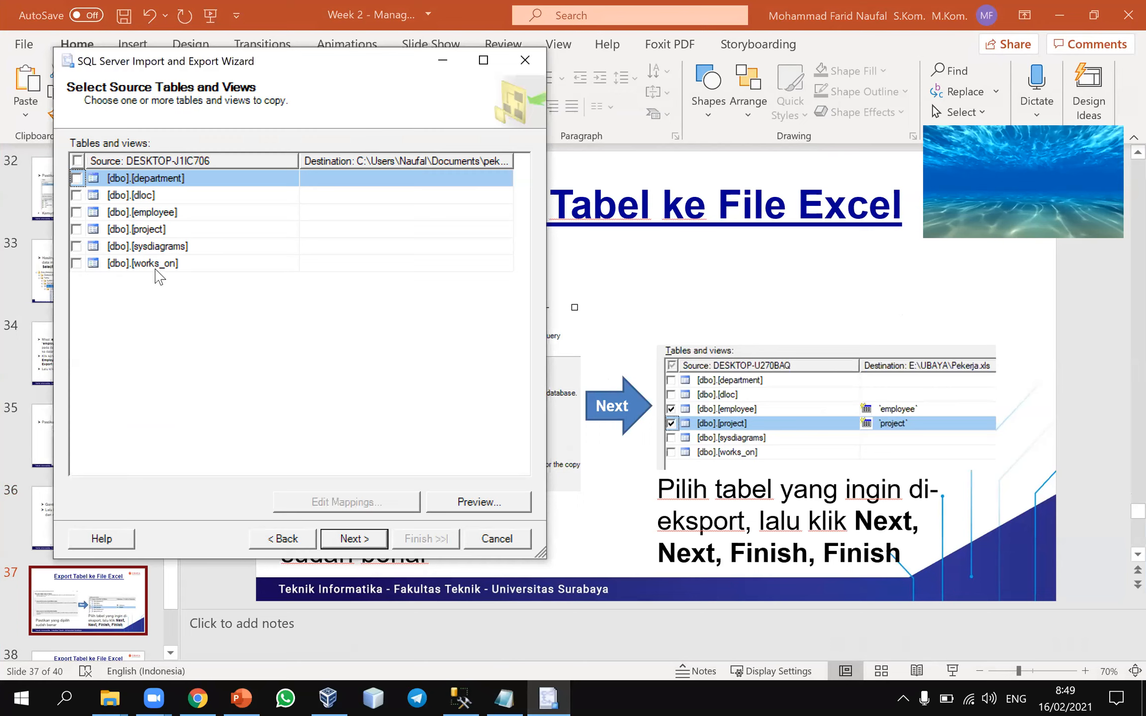
{"action": "left_click", "coordinate": [77, 211]}
{"action": "left_click", "coordinate": [77, 228]}
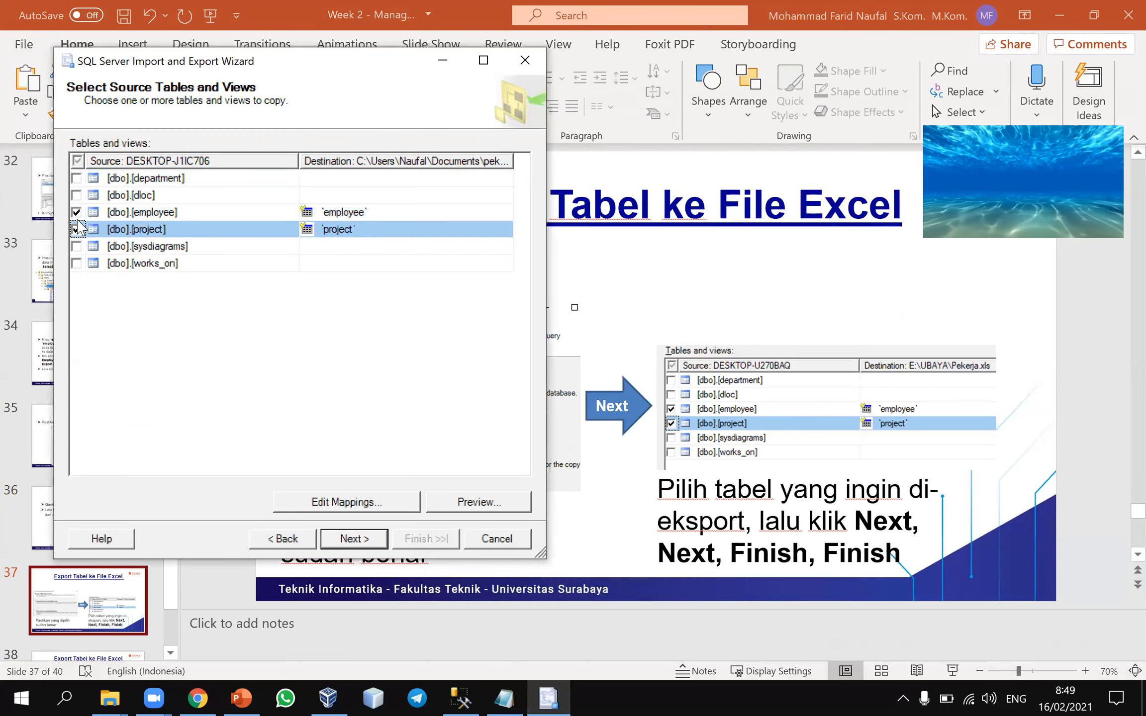
{"action": "left_click", "coordinate": [351, 538]}
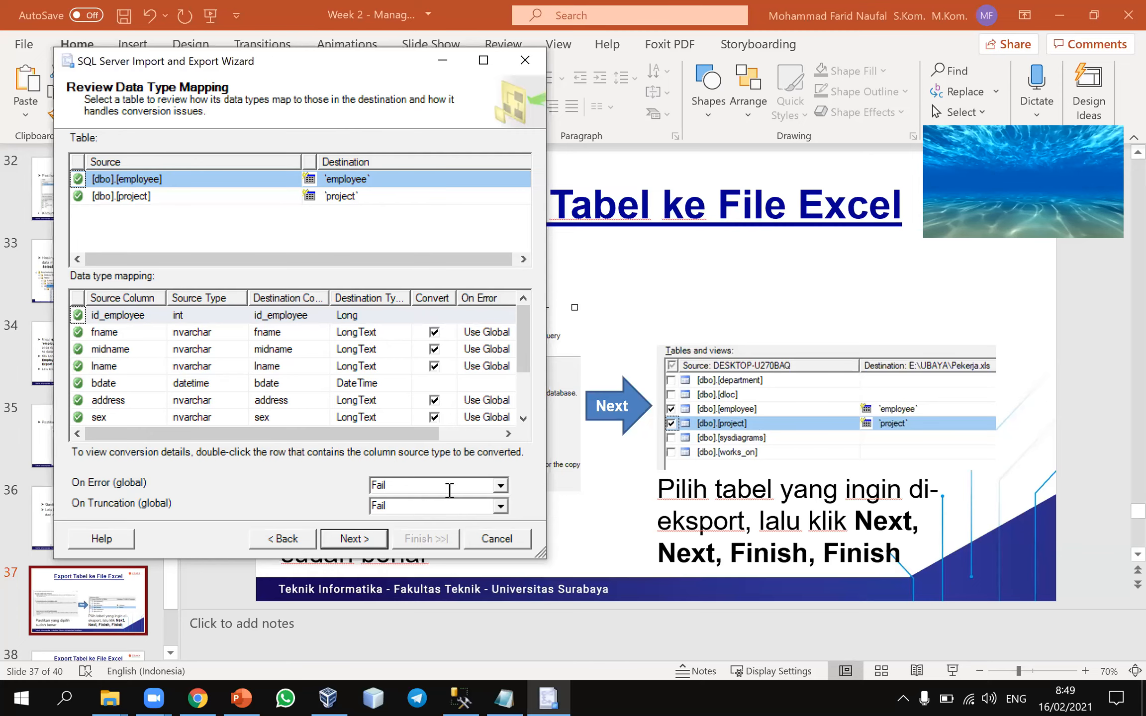
Check the export result slide in PowerPoint, and in the wizard accept the data type mapping, run the export and close the wizard
{"action": "left_click", "coordinate": [84, 606]}
{"action": "scroll", "coordinate": [84, 606], "scroll_direction": "down", "scroll_amount": 2}
{"action": "left_click", "coordinate": [84, 606]}
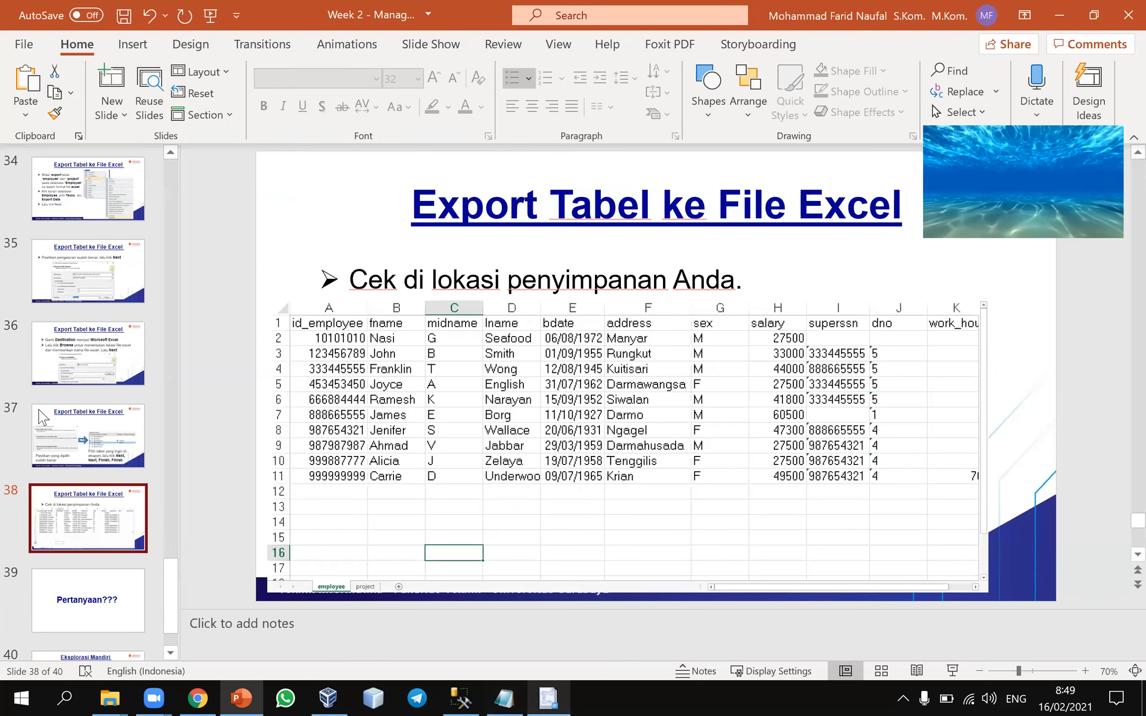
{"action": "scroll", "coordinate": [285, 553], "scroll_direction": "up", "scroll_amount": 1}
{"action": "left_click", "coordinate": [548, 697]}
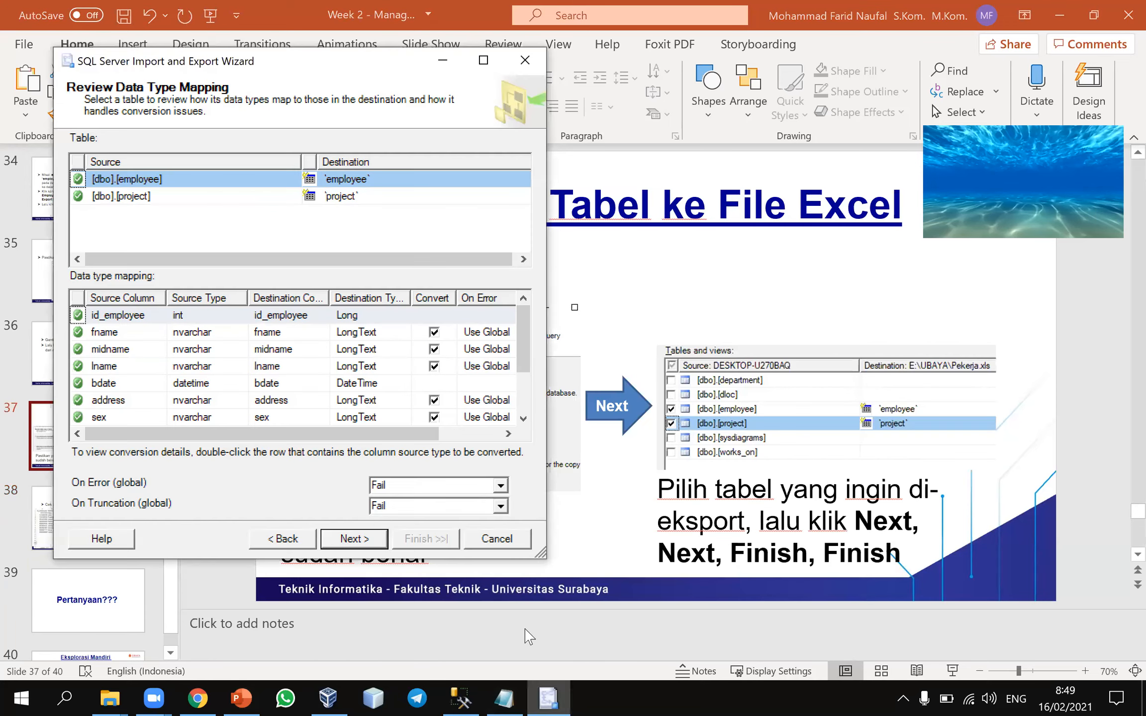
{"action": "left_click", "coordinate": [344, 552]}
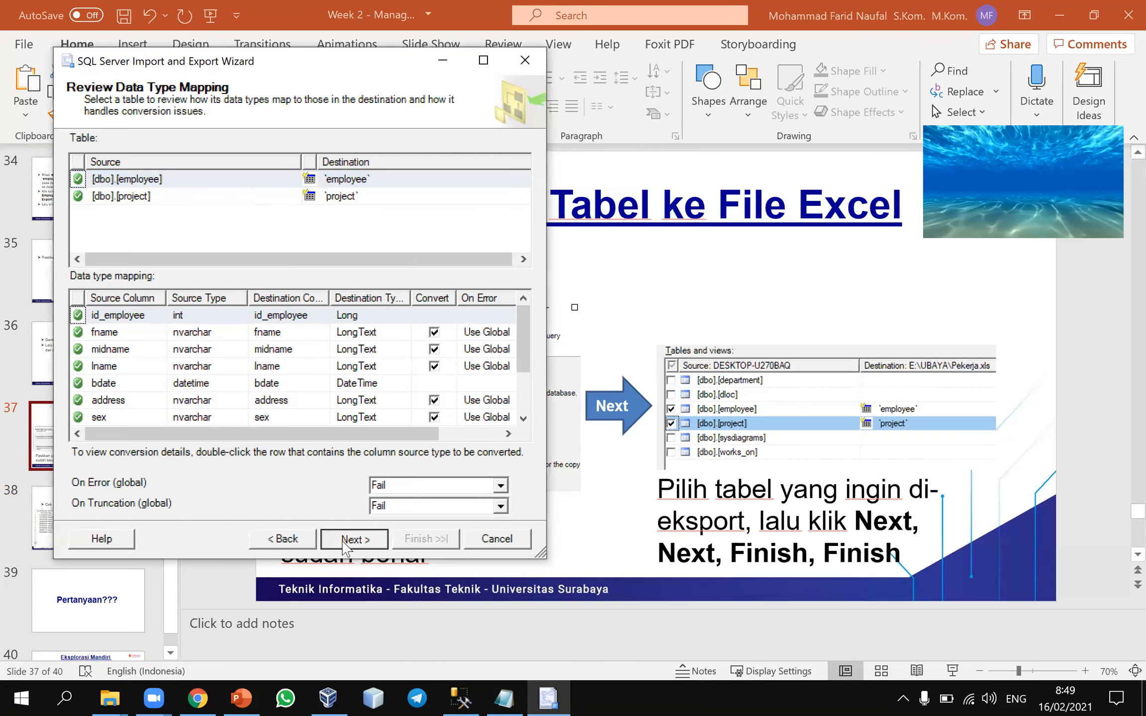
{"action": "left_click", "coordinate": [354, 542]}
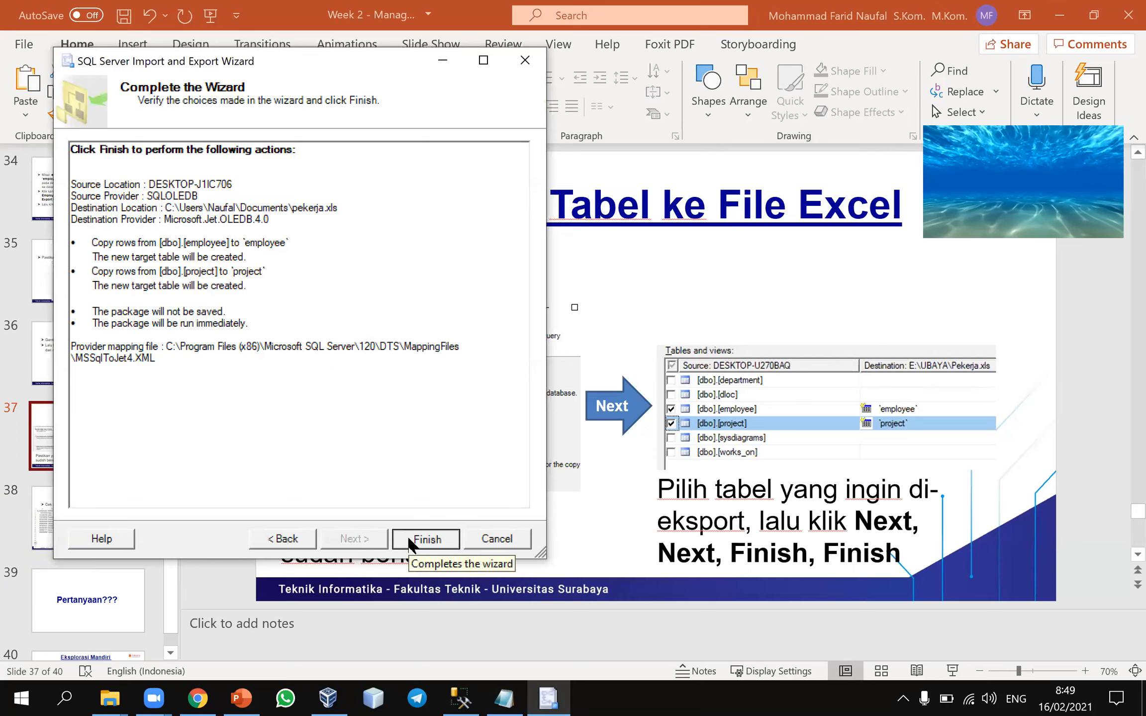
{"action": "left_click", "coordinate": [412, 542]}
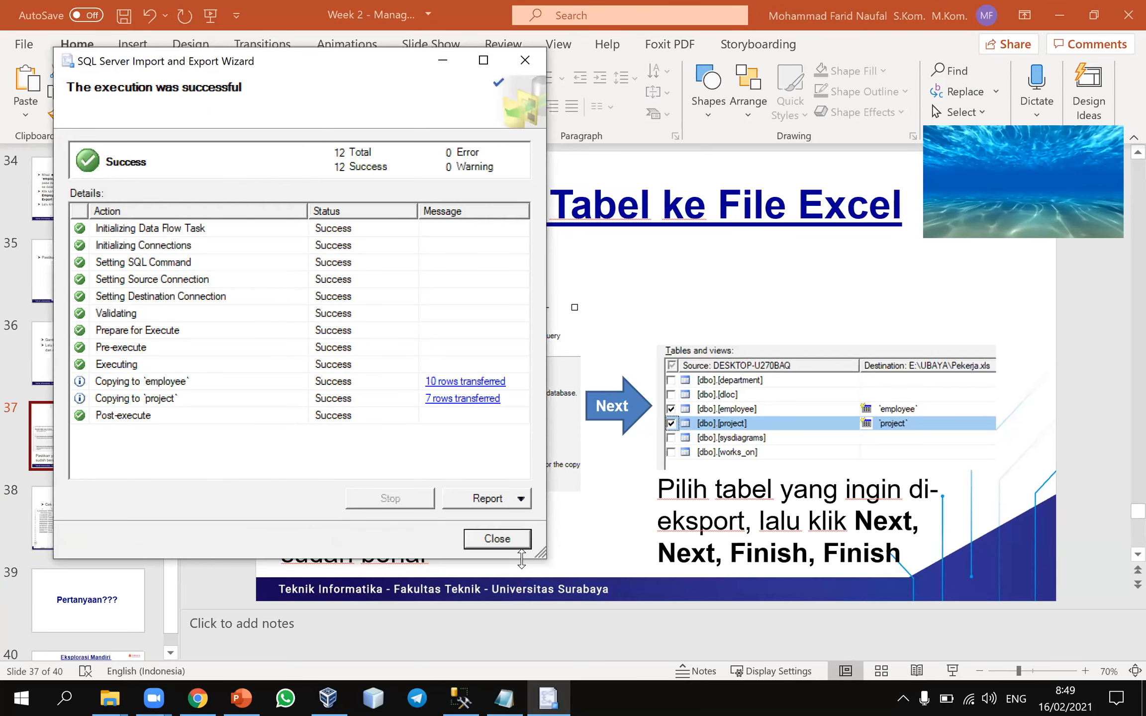
{"action": "left_click", "coordinate": [497, 539]}
Sort the Documents folder by date modified in File Explorer, open pekerja.xls in Excel, and examine its employee and project sheets
{"action": "mouse_move", "coordinate": [111, 696]}
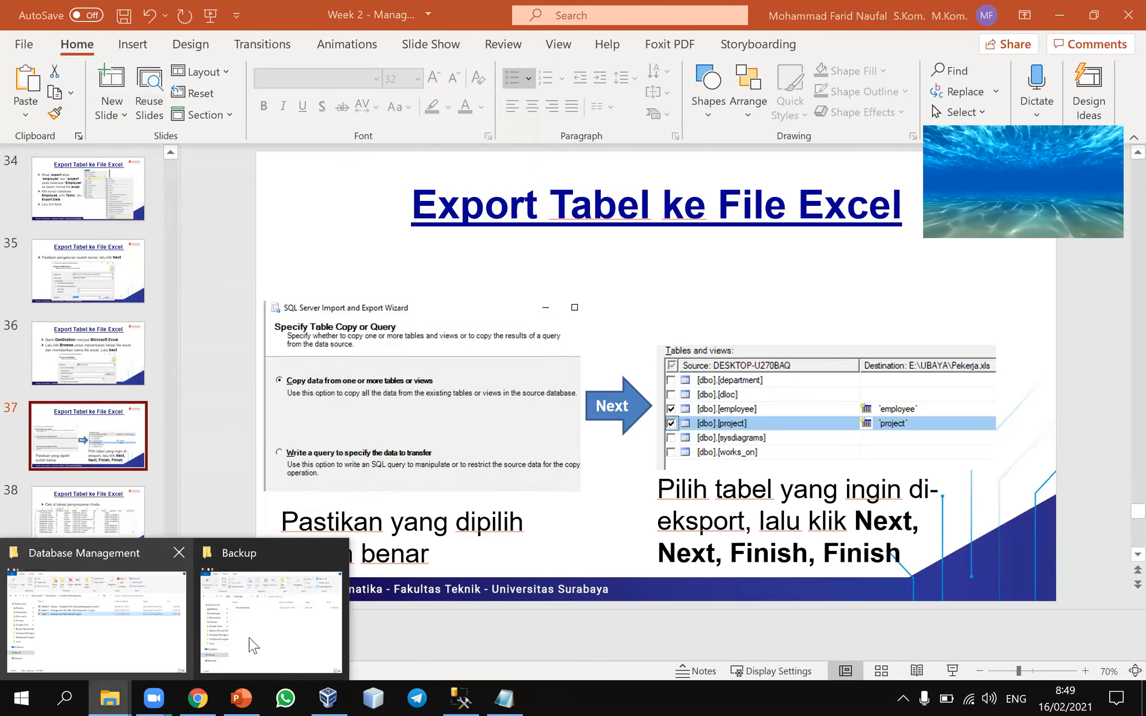
{"action": "left_click", "coordinate": [102, 624]}
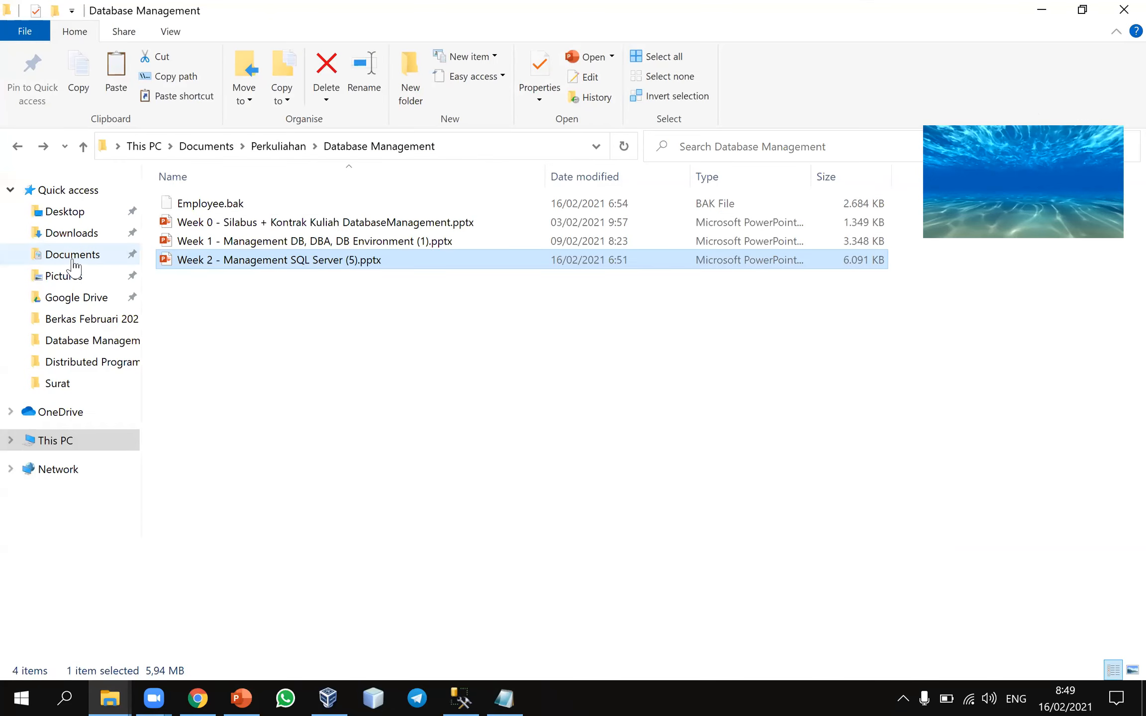
{"action": "left_click", "coordinate": [70, 254]}
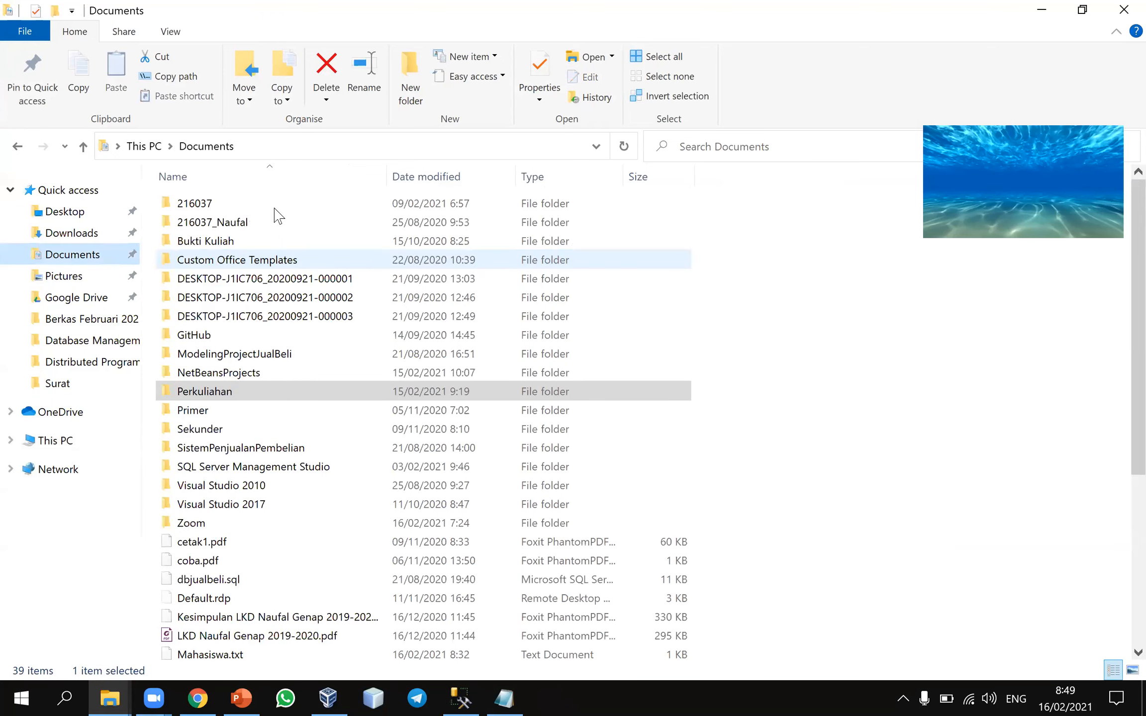
{"action": "left_click", "coordinate": [447, 178]}
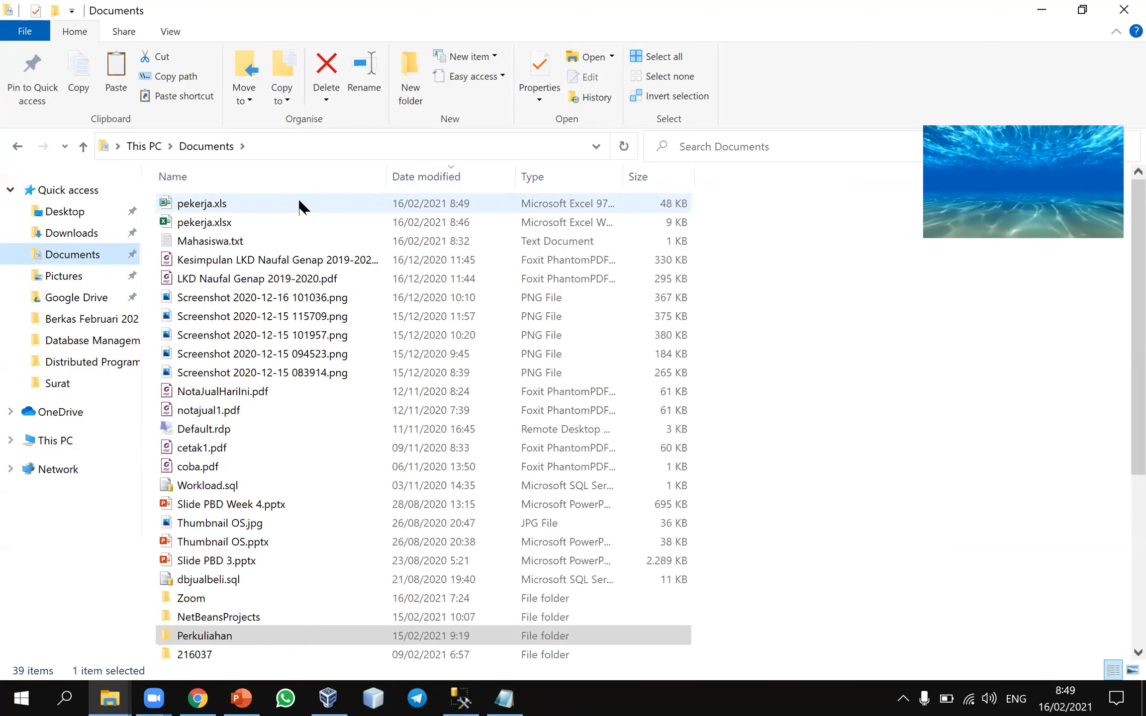
{"action": "double_click", "coordinate": [301, 205]}
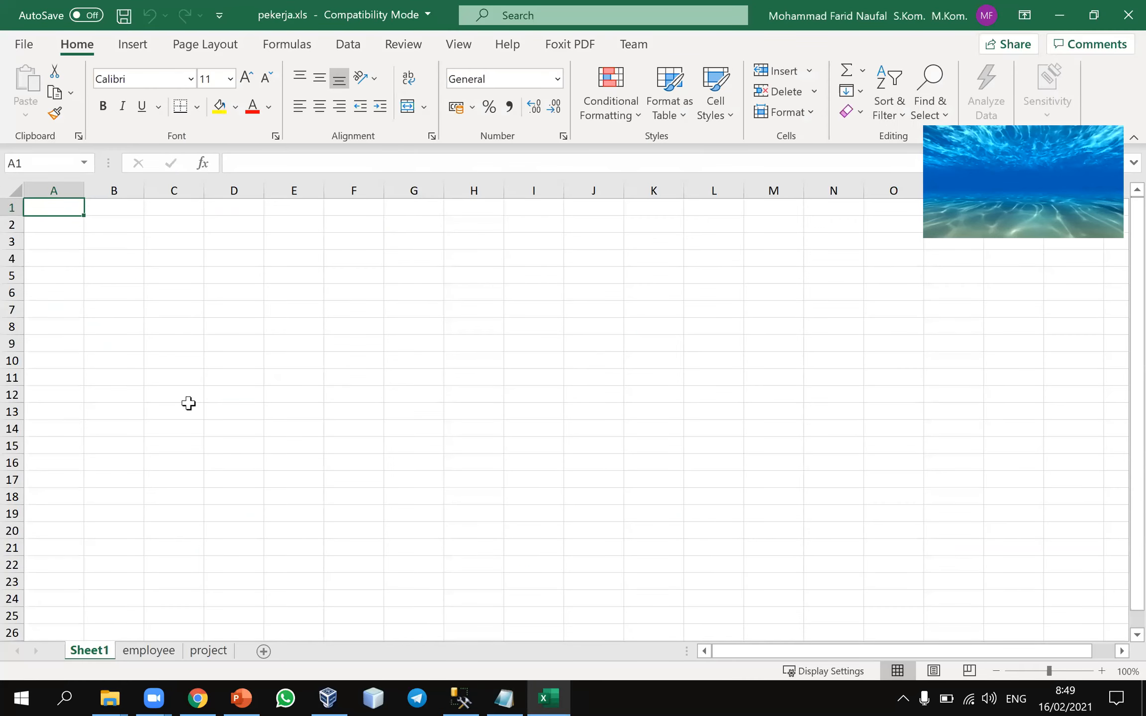
{"action": "left_click", "coordinate": [149, 651]}
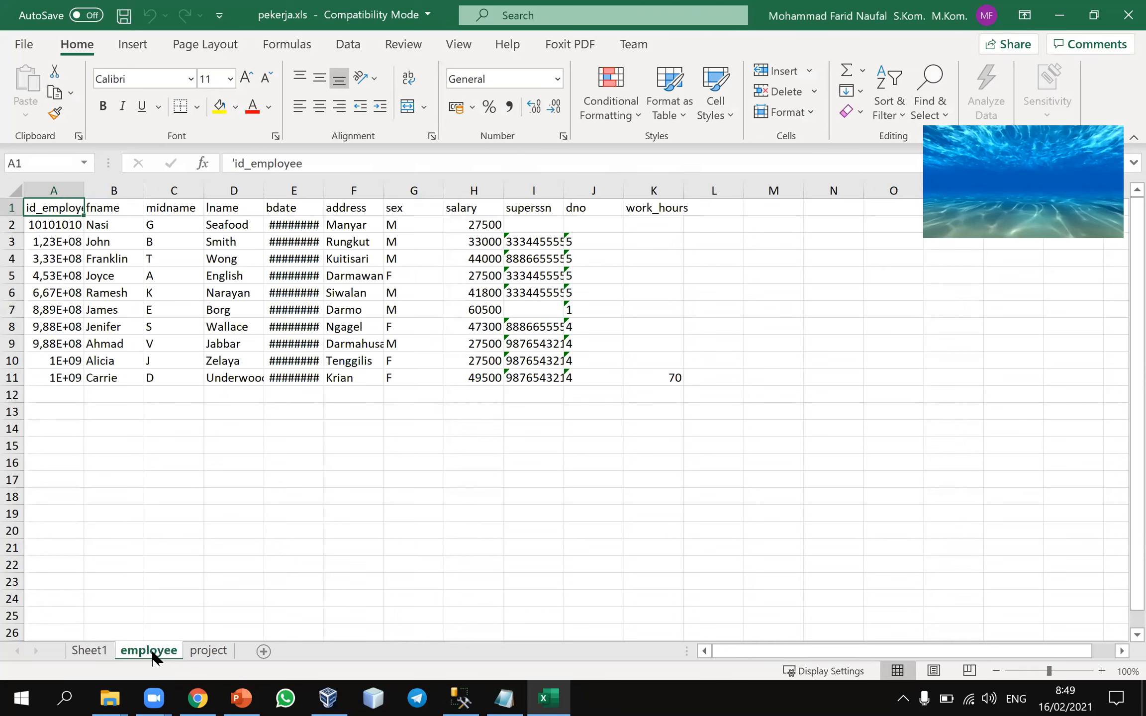
{"action": "left_click", "coordinate": [211, 655]}
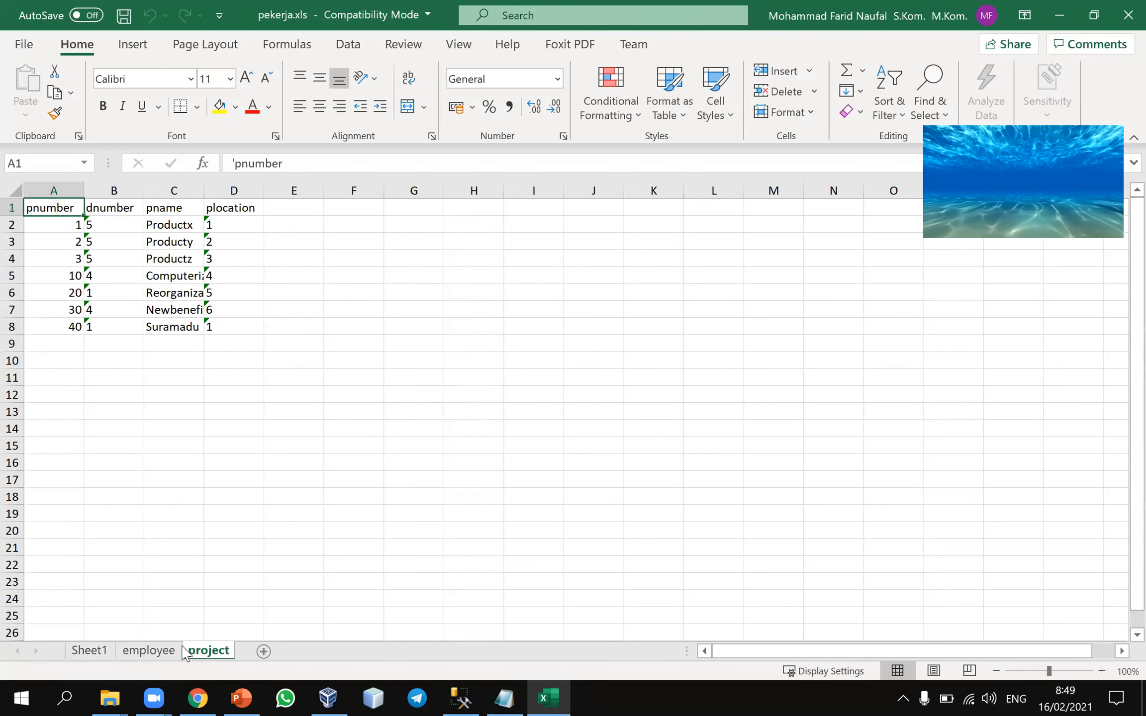
{"action": "left_click", "coordinate": [287, 309]}
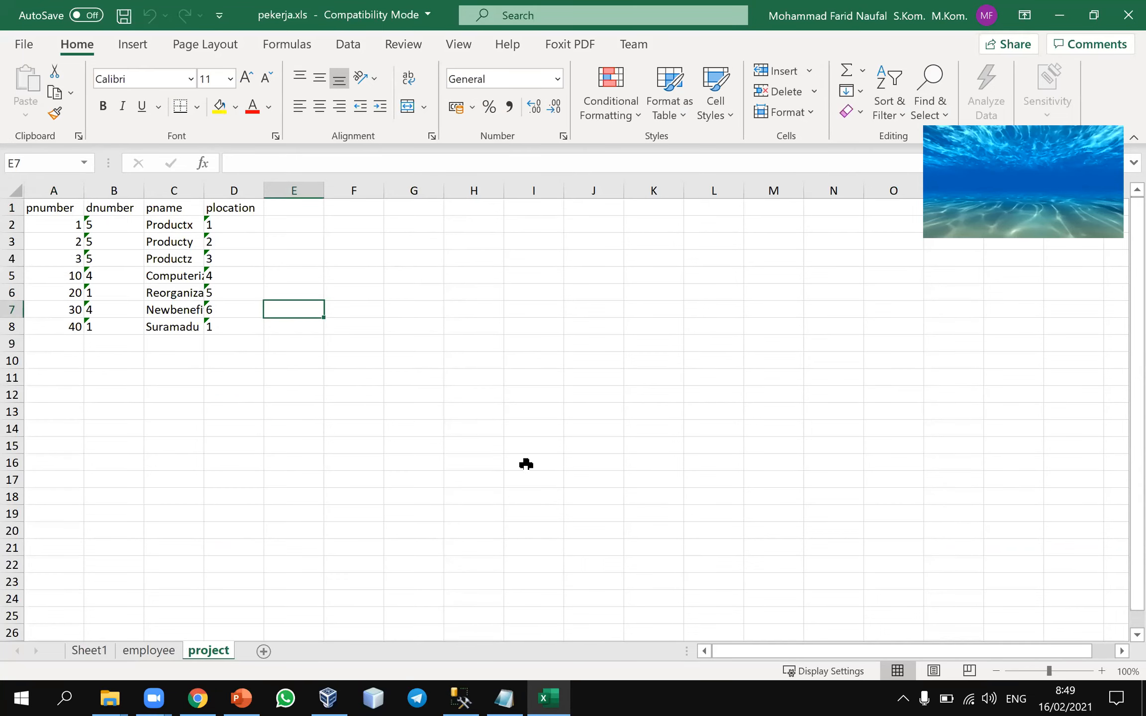
Switch to PowerPoint, start the slide show from slide 38, and advance to the Eksplorasi Mandiri slide
{"action": "left_click", "coordinate": [232, 697]}
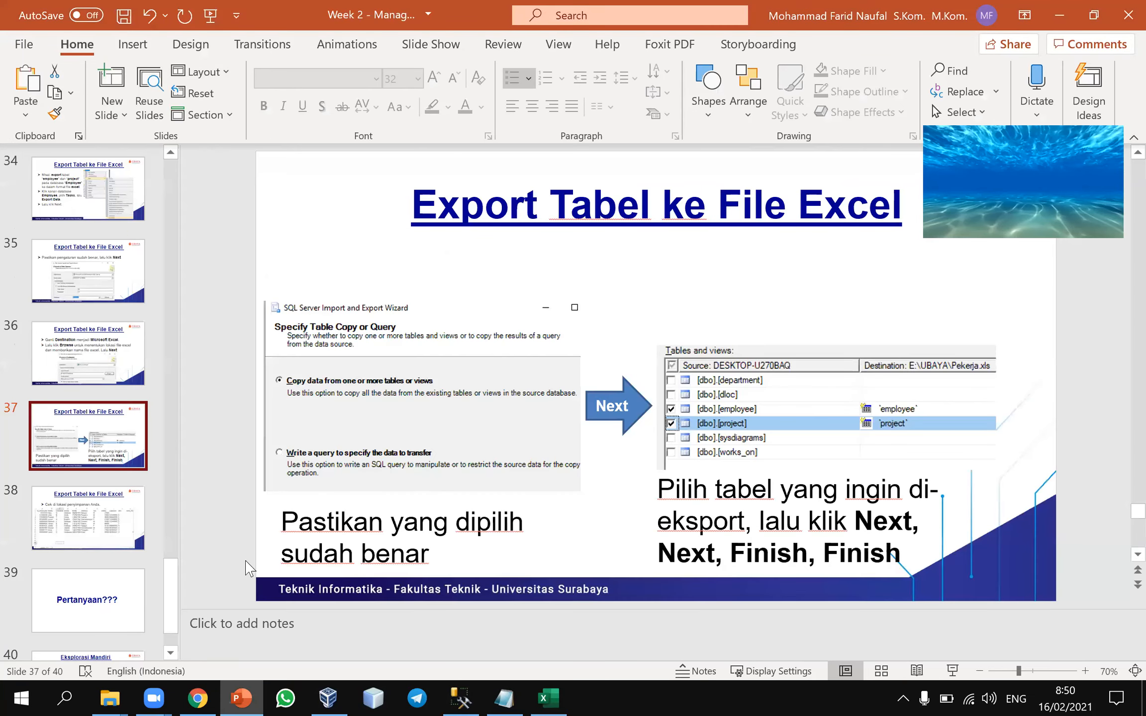
{"action": "left_click", "coordinate": [67, 547]}
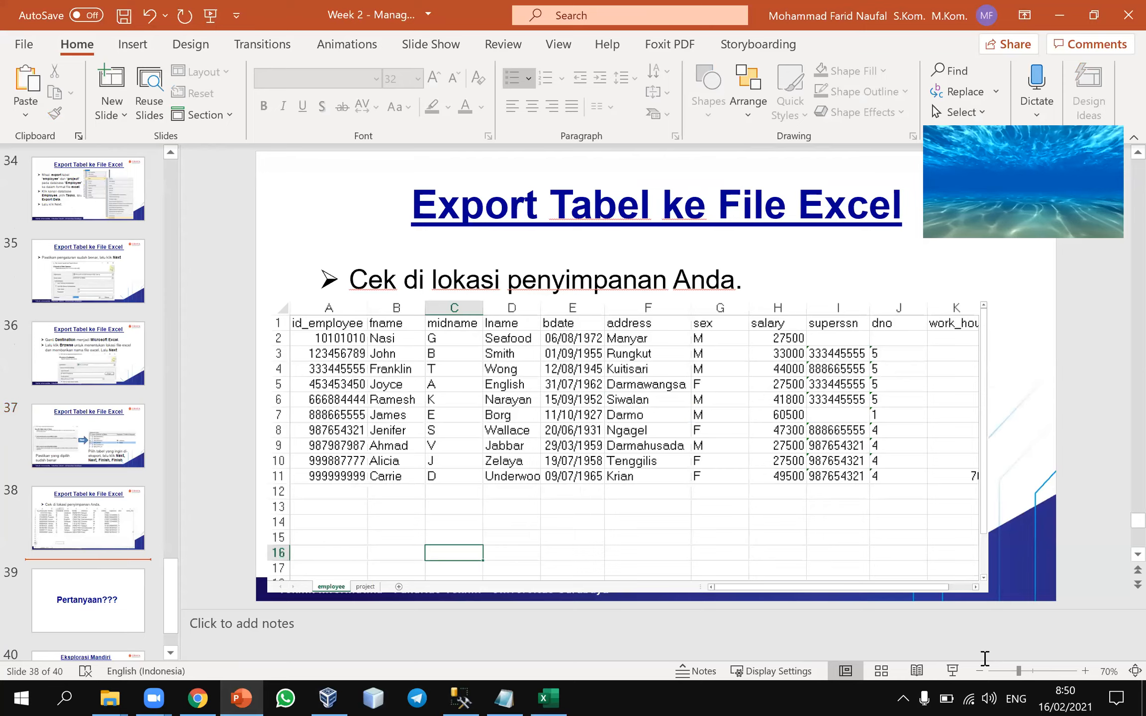
{"action": "left_click", "coordinate": [953, 671]}
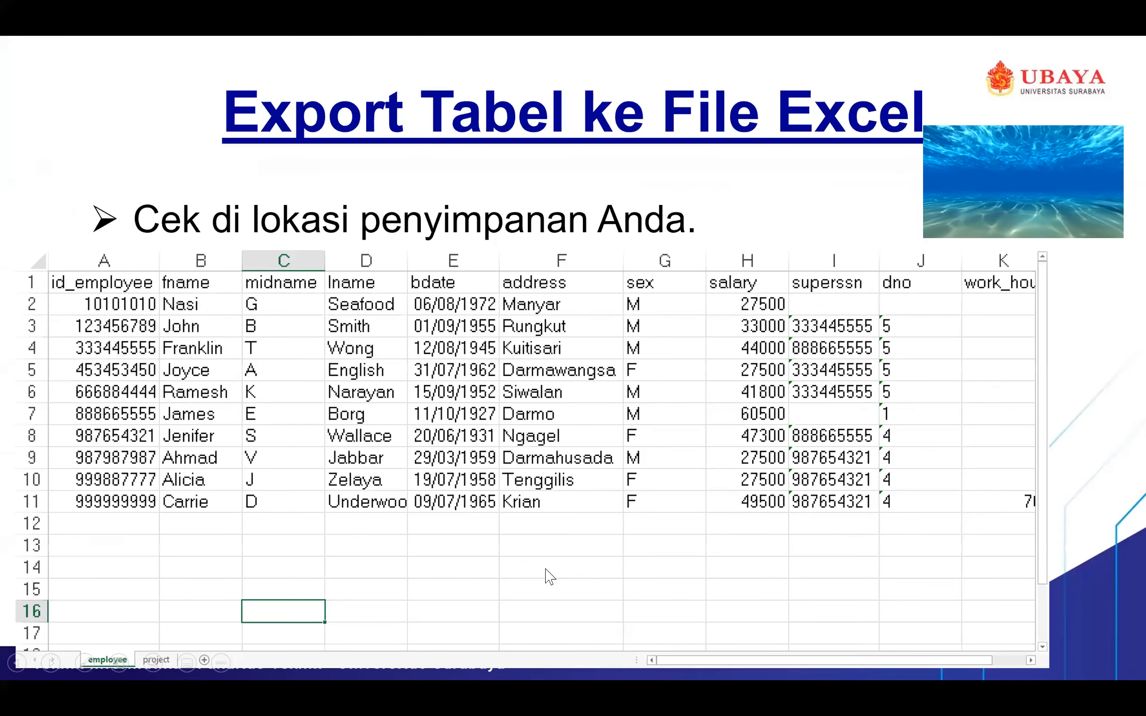
{"action": "left_click", "coordinate": [549, 577]}
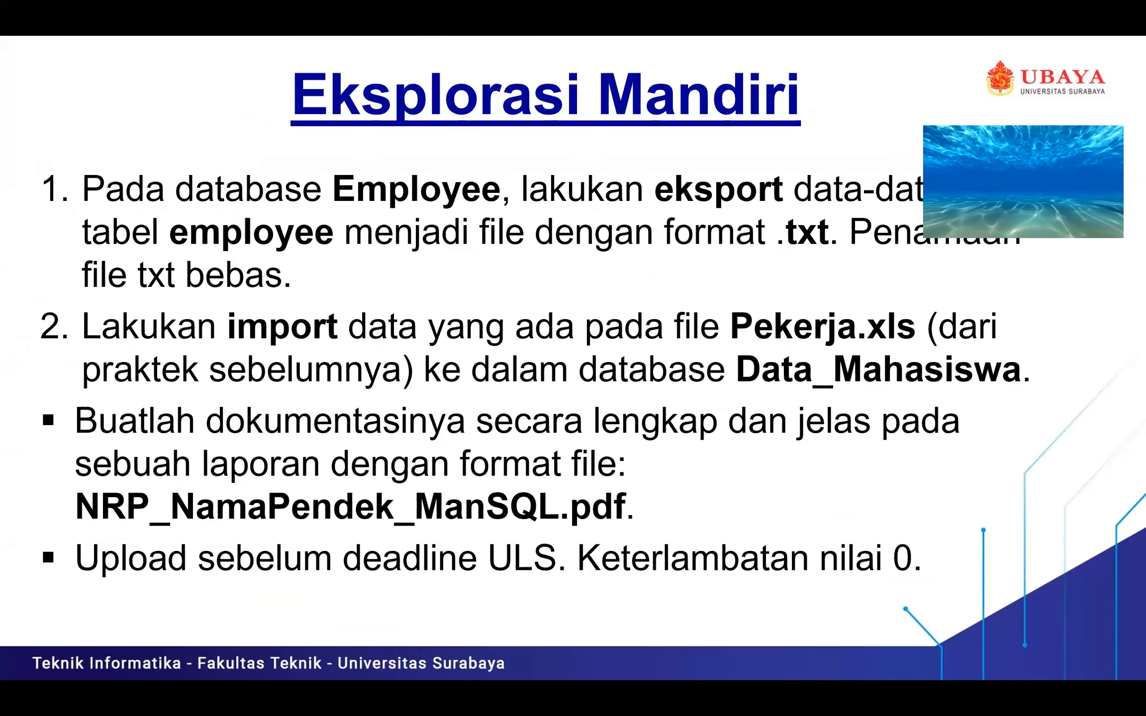
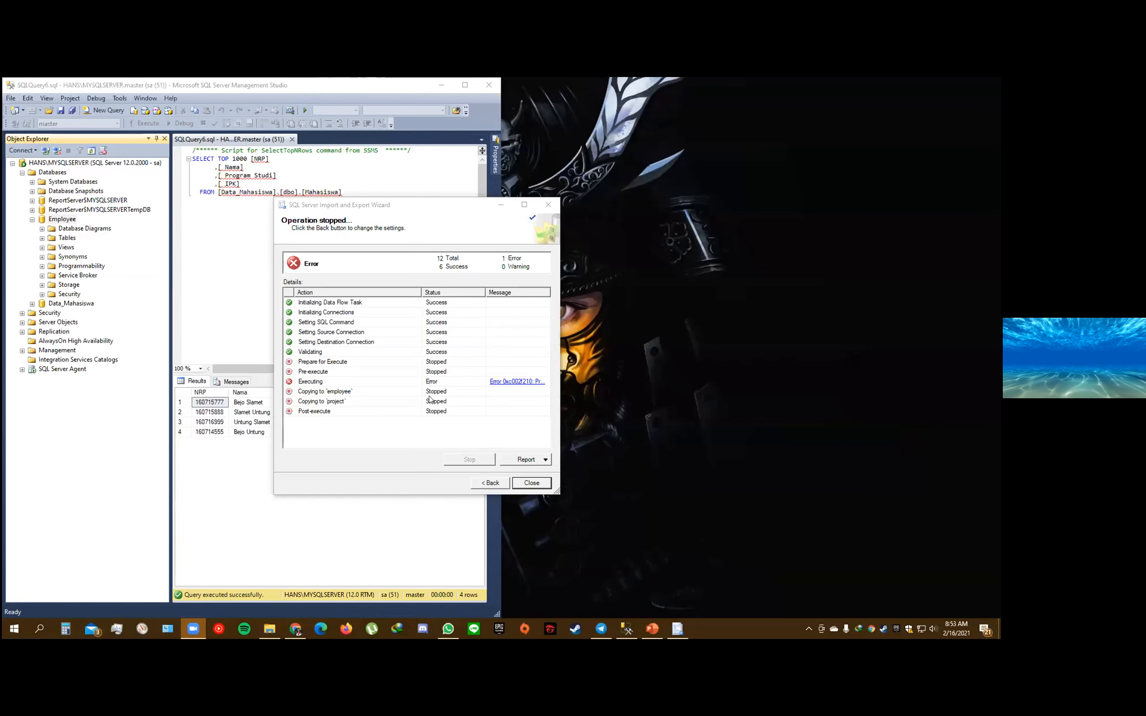
Return to the wizard's table copy or query choice and keep copying data from one or more tables or views
{"action": "left_click", "coordinate": [488, 482]}
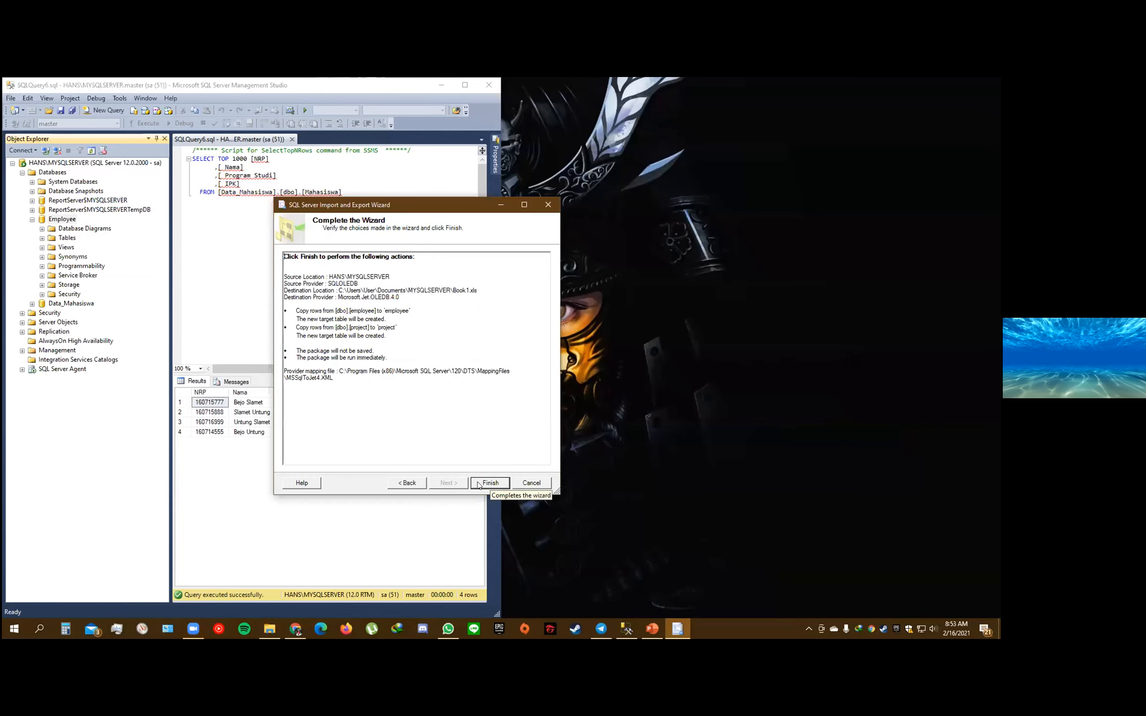
{"action": "left_click", "coordinate": [412, 483]}
{"action": "left_click", "coordinate": [407, 485]}
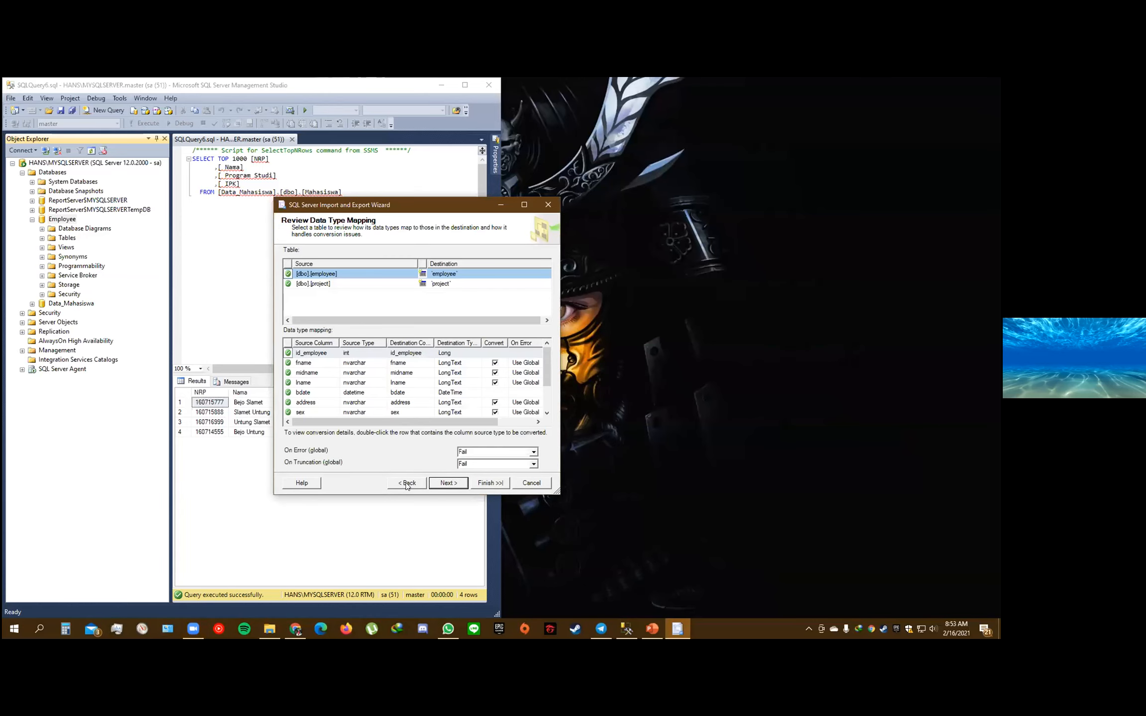
{"action": "left_click", "coordinate": [406, 486]}
{"action": "left_click", "coordinate": [405, 485]}
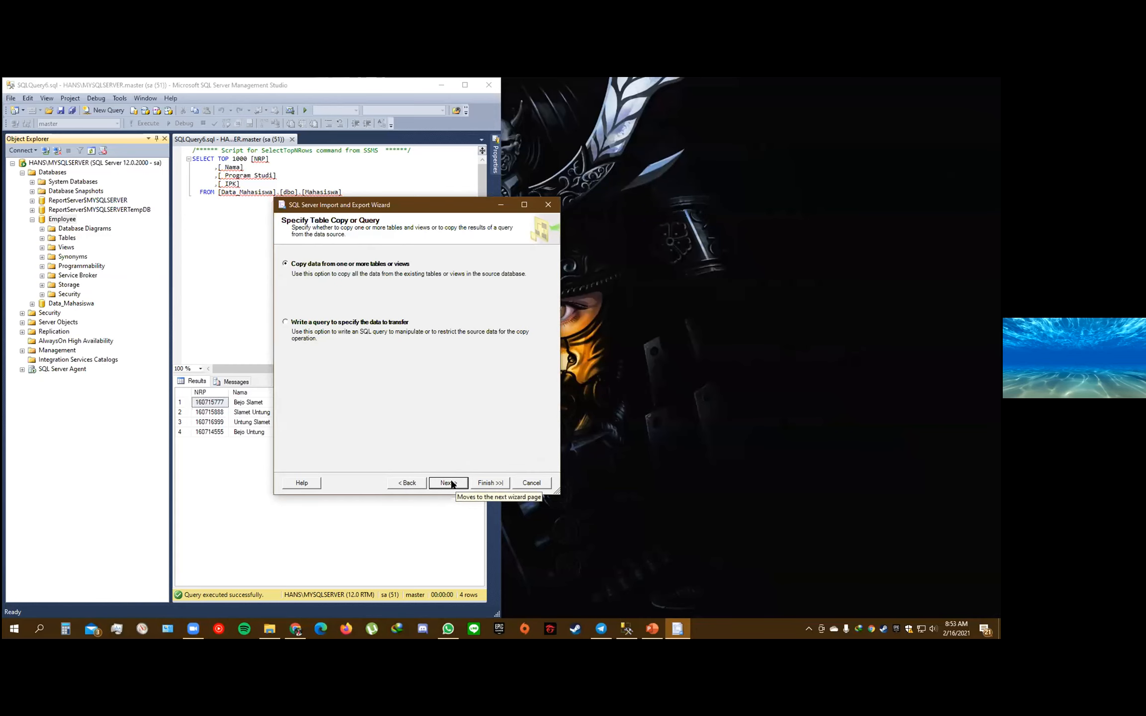
{"action": "left_click", "coordinate": [361, 322]}
{"action": "left_click", "coordinate": [360, 267]}
Retry the export of the employee and project tables with the existing data type mapping and open the execution error's details
{"action": "left_click", "coordinate": [445, 482]}
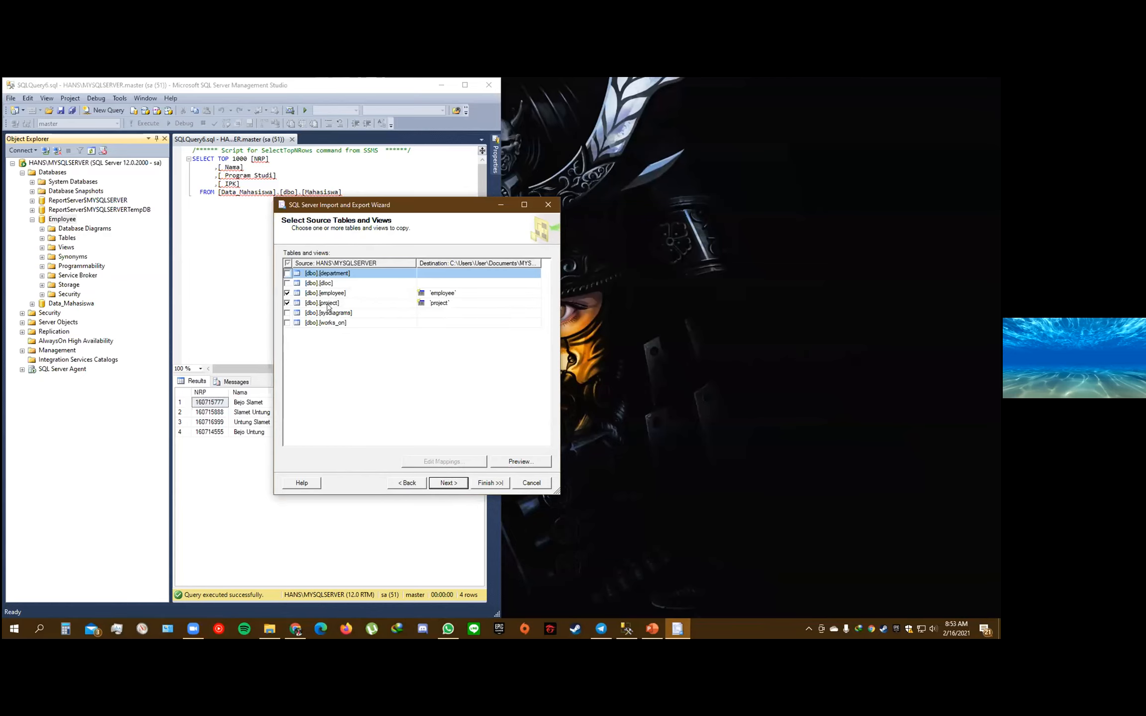
{"action": "left_click", "coordinate": [447, 481]}
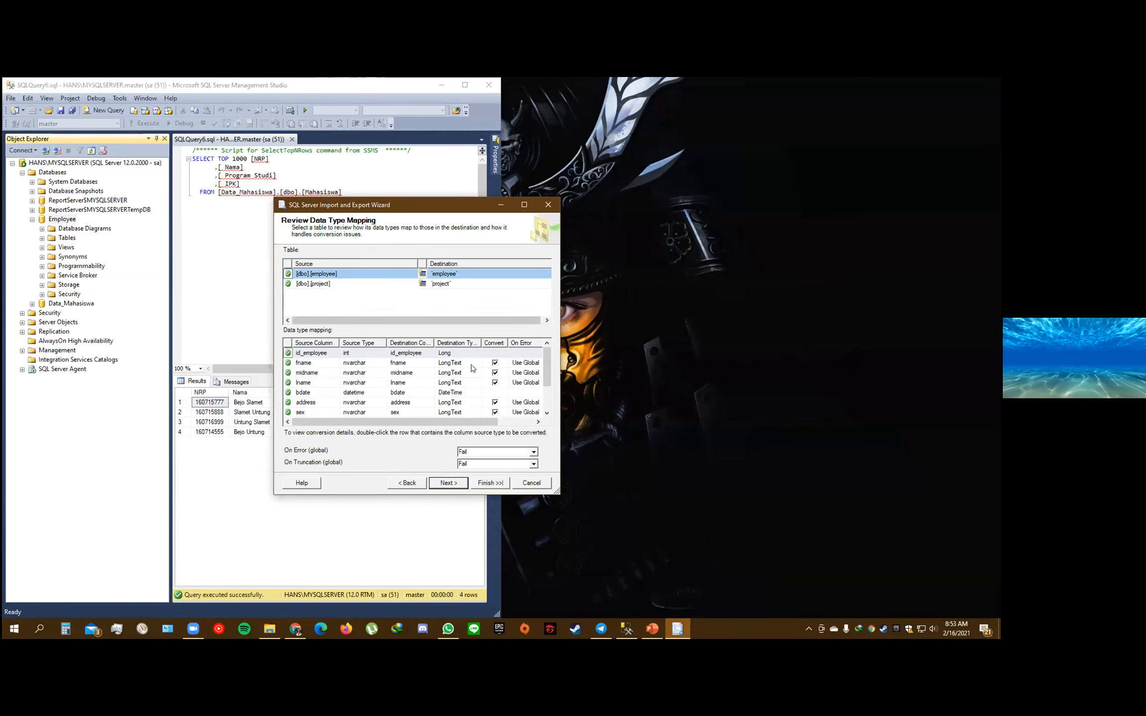
{"action": "scroll", "coordinate": [475, 373], "scroll_direction": "down", "scroll_amount": 2}
{"action": "left_click", "coordinate": [453, 487]}
{"action": "left_click", "coordinate": [453, 487]}
{"action": "left_click", "coordinate": [490, 483]}
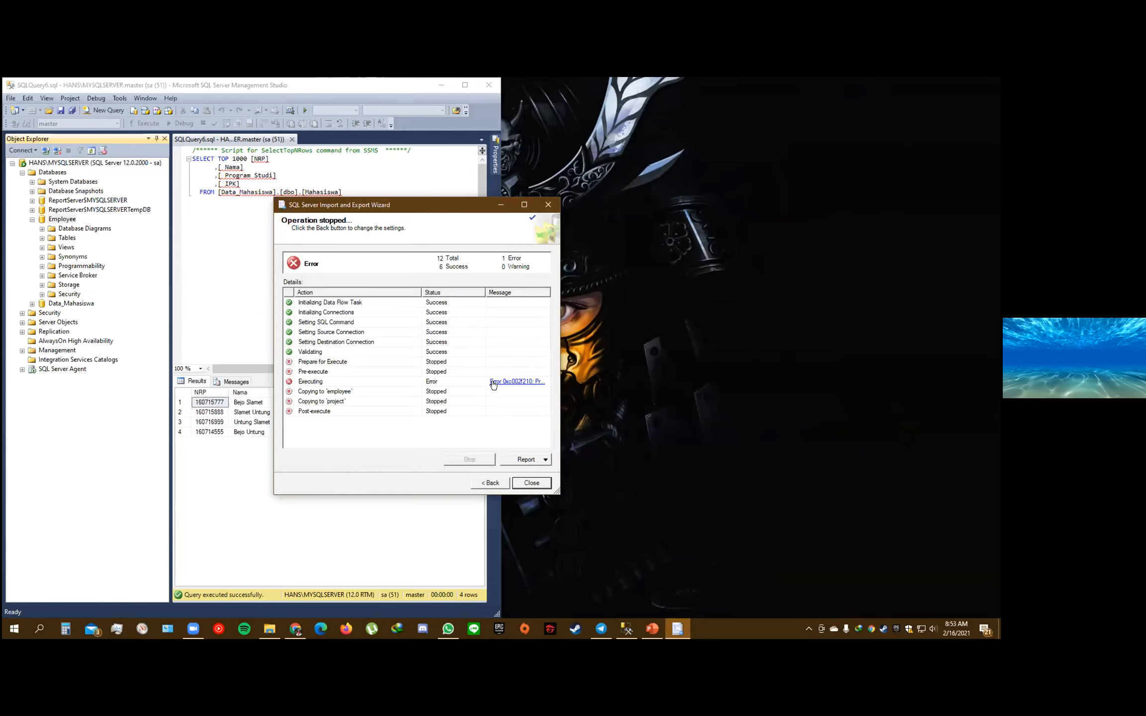
{"action": "left_click", "coordinate": [303, 363]}
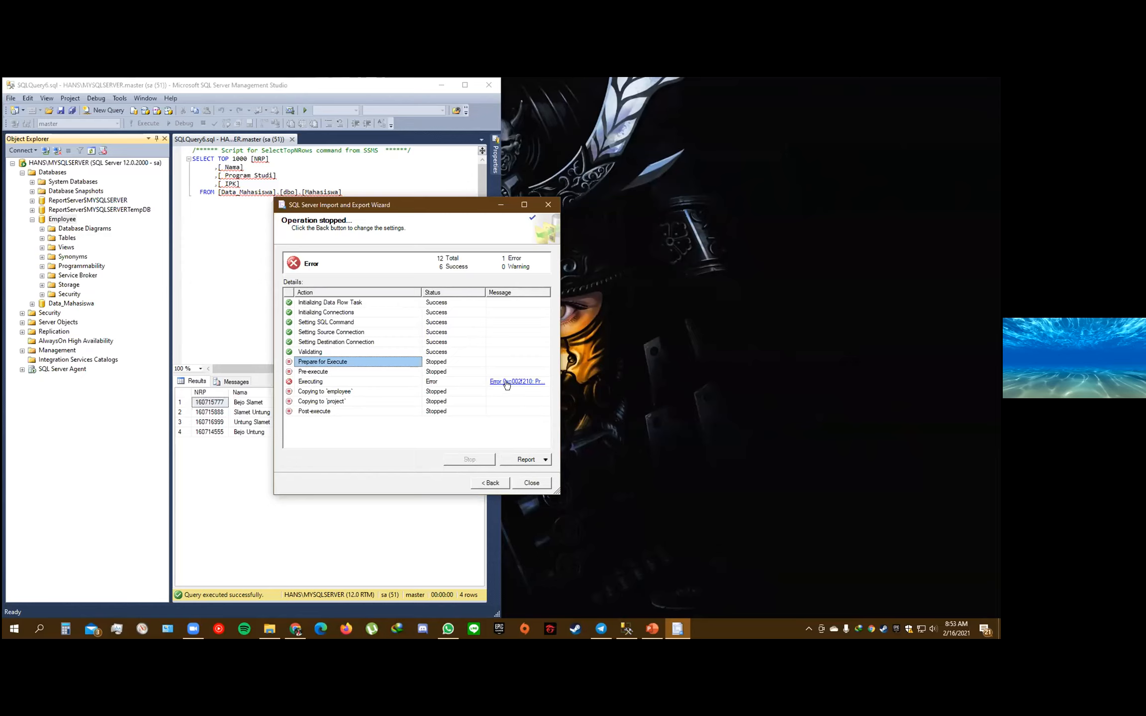
{"action": "left_click", "coordinate": [506, 382]}
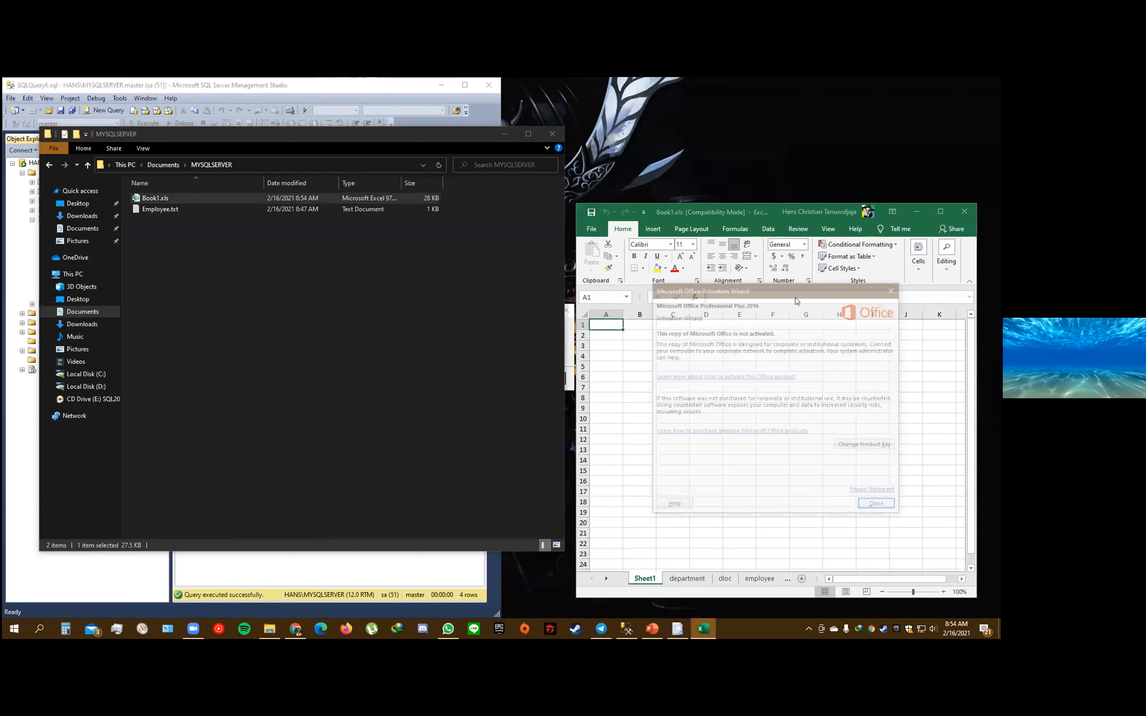
Examine the department, dloc and employee sheets of Book1.xls in Excel, with Excel and SQL Server Management Studio side by side
{"action": "left_click", "coordinate": [687, 580]}
{"action": "left_click", "coordinate": [725, 579]}
{"action": "left_click", "coordinate": [758, 580]}
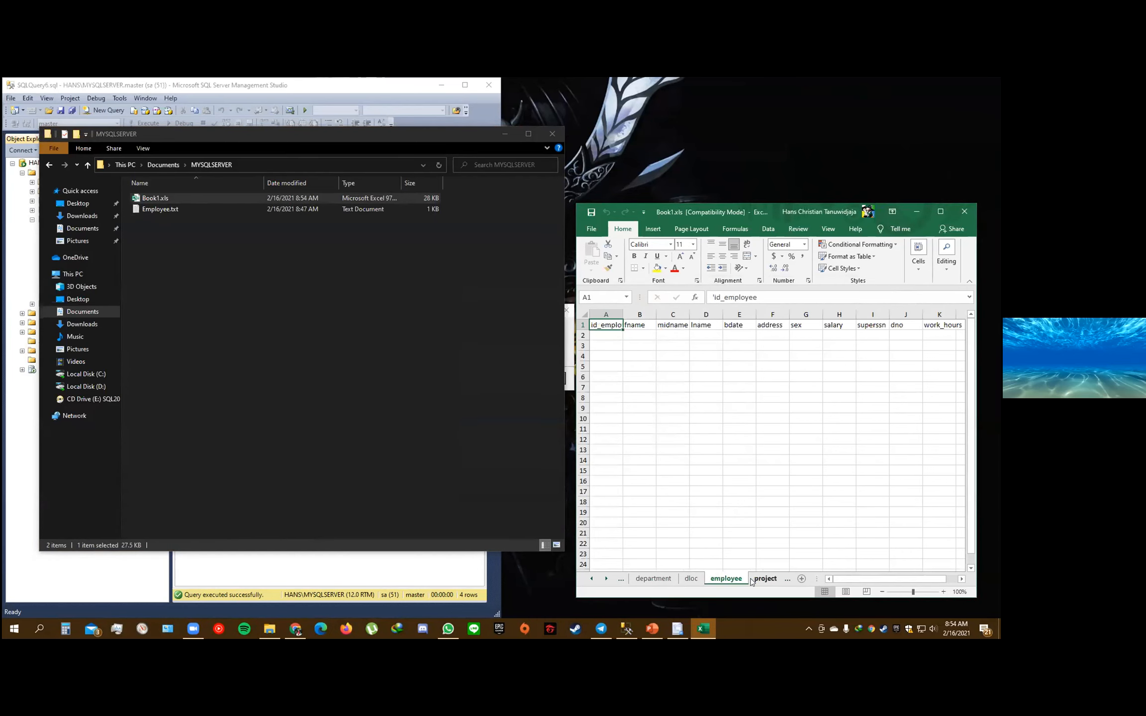
{"action": "key", "text": "super+Right"}
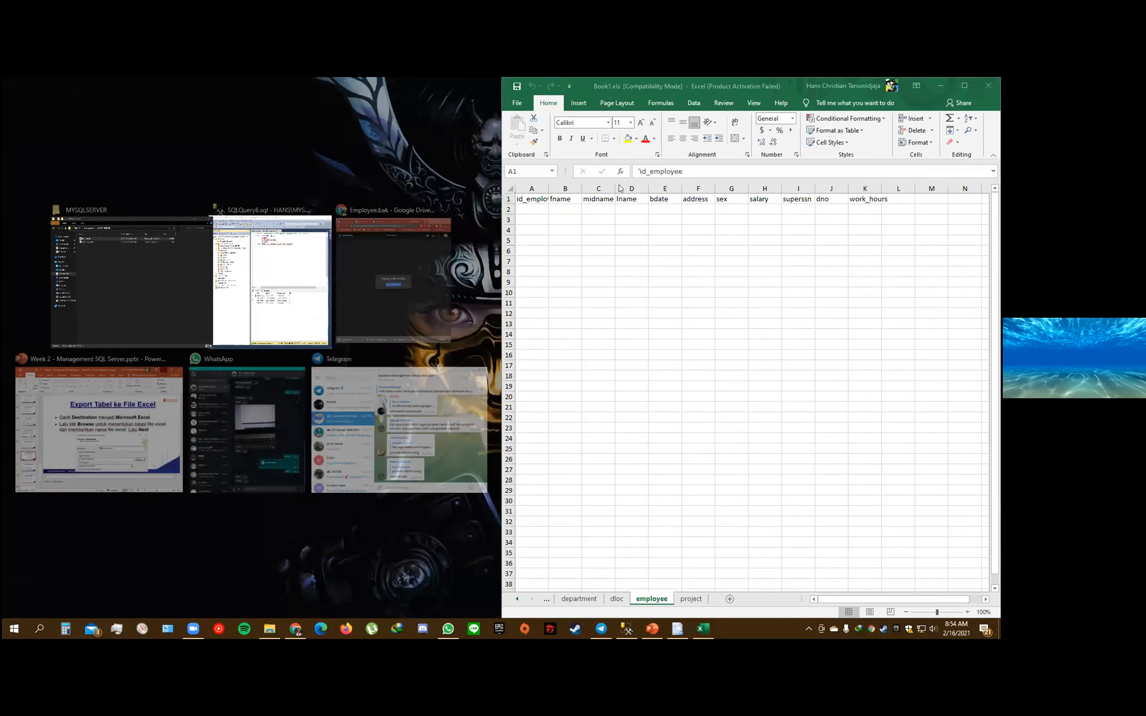
{"action": "key", "text": "Return"}
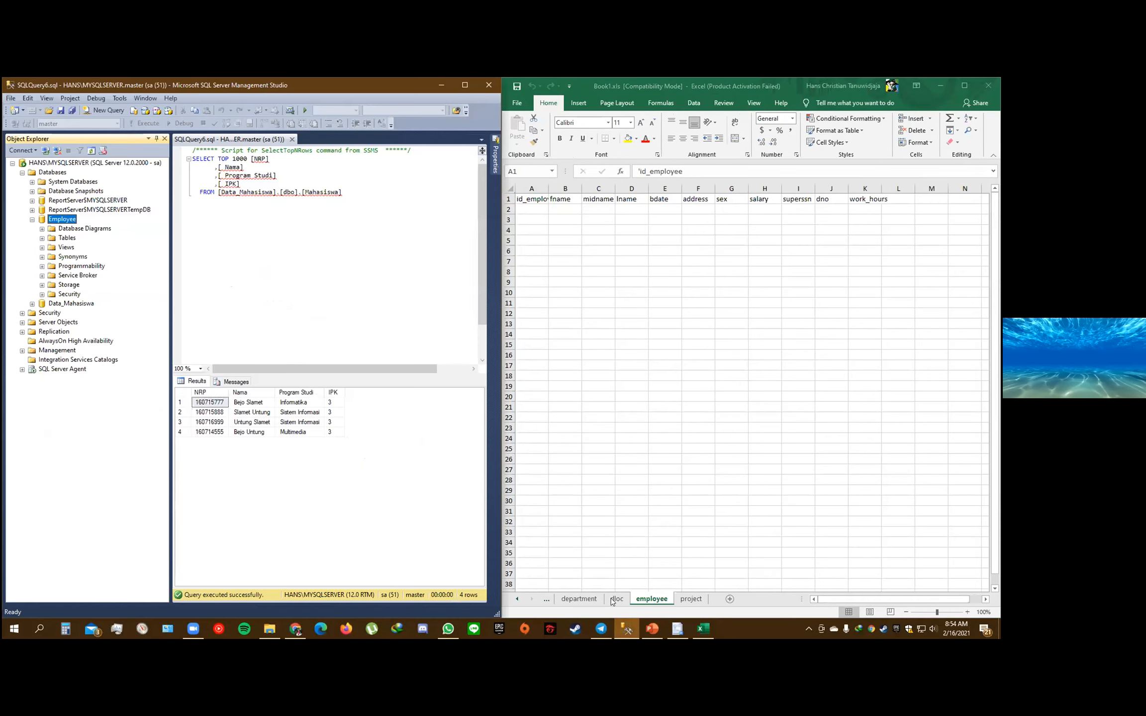
{"action": "left_click", "coordinate": [578, 599]}
Create a new blank workbook in Excel and reposition its window
{"action": "left_click", "coordinate": [517, 103]}
{"action": "left_click", "coordinate": [520, 150]}
{"action": "left_click", "coordinate": [614, 187]}
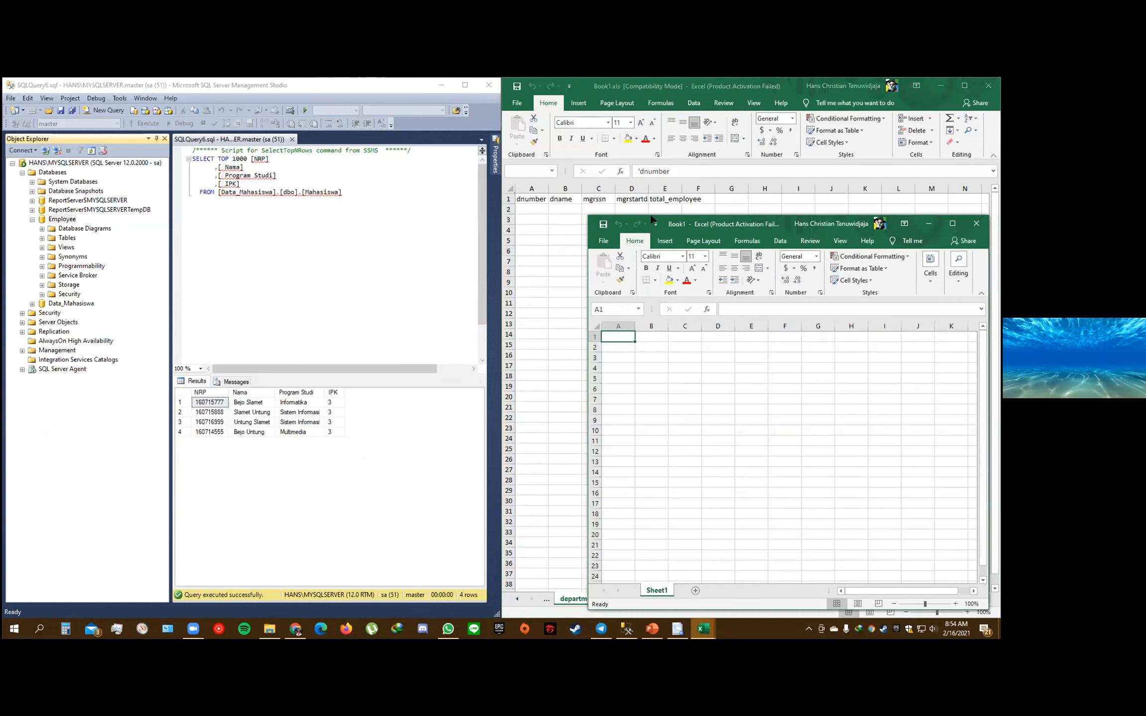
{"action": "left_click_drag", "start_coordinate": [651, 219], "coordinate": [517, 163]}
Save the blank workbook as Book2.xlsx in the MYSQLSERVER folder and close it
{"action": "left_click", "coordinate": [468, 185]}
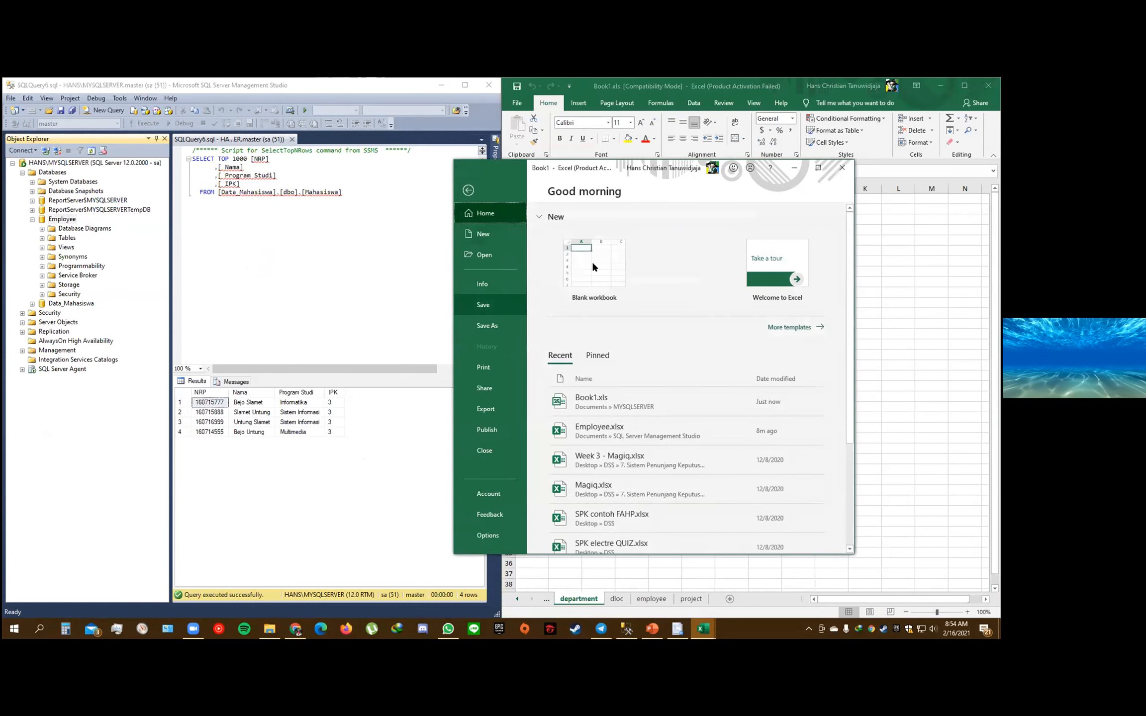
{"action": "left_click", "coordinate": [487, 326]}
{"action": "left_click", "coordinate": [621, 351]}
{"action": "key", "text": "BackSpace"}
{"action": "type", "text": "2"}
{"action": "key", "text": "Return"}
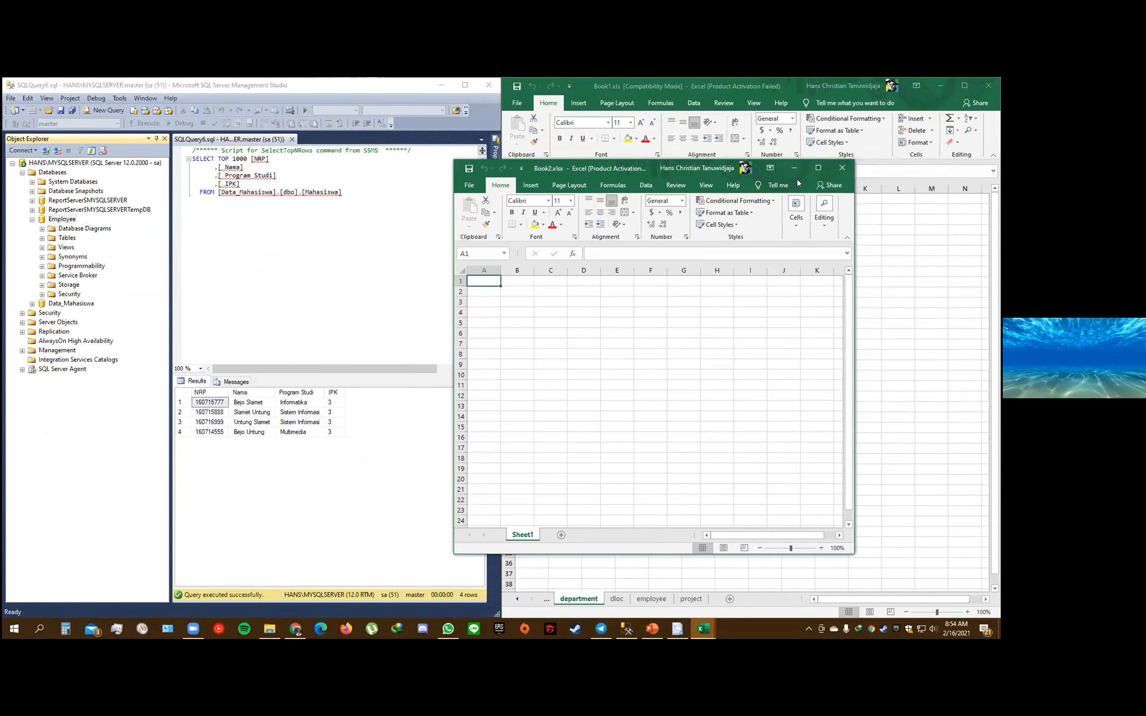
{"action": "left_click", "coordinate": [836, 168]}
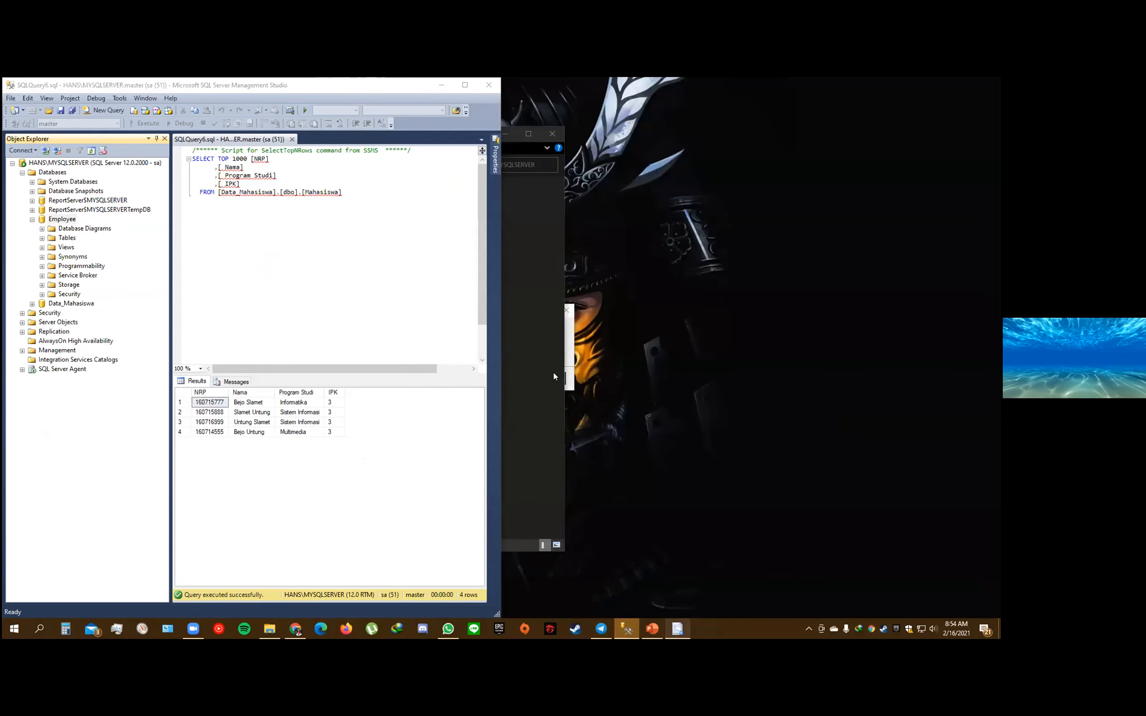
Exit the stopped export wizard in SQL Server Management Studio and start a new data export from the Employee database
{"action": "left_click", "coordinate": [570, 374]}
{"action": "left_click", "coordinate": [547, 378]}
{"action": "left_click", "coordinate": [548, 205]}
{"action": "left_click", "coordinate": [505, 368]}
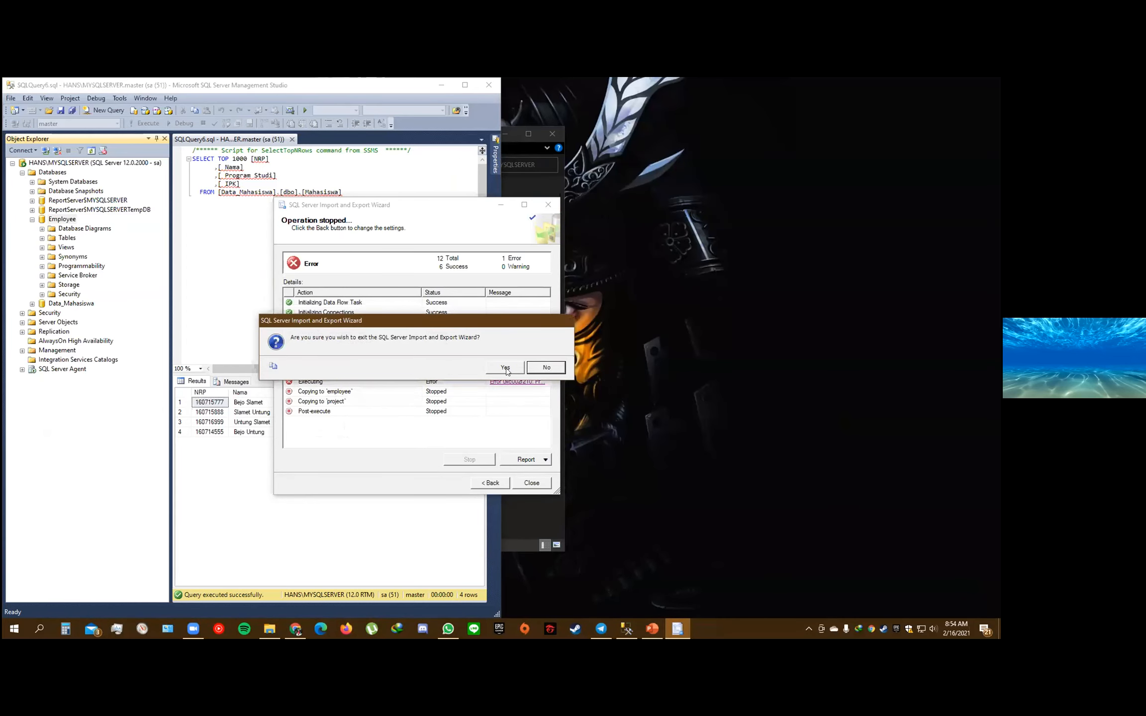
{"action": "right_click", "coordinate": [63, 220]}
{"action": "mouse_move", "coordinate": [163, 264]}
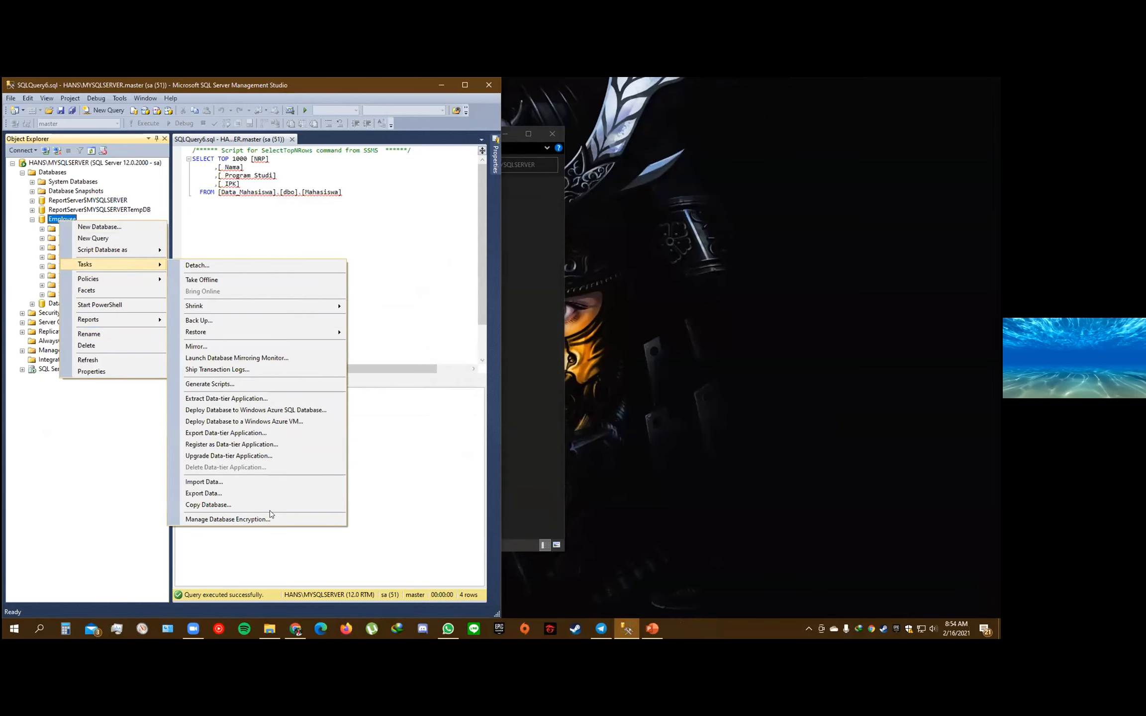
{"action": "left_click", "coordinate": [264, 492]}
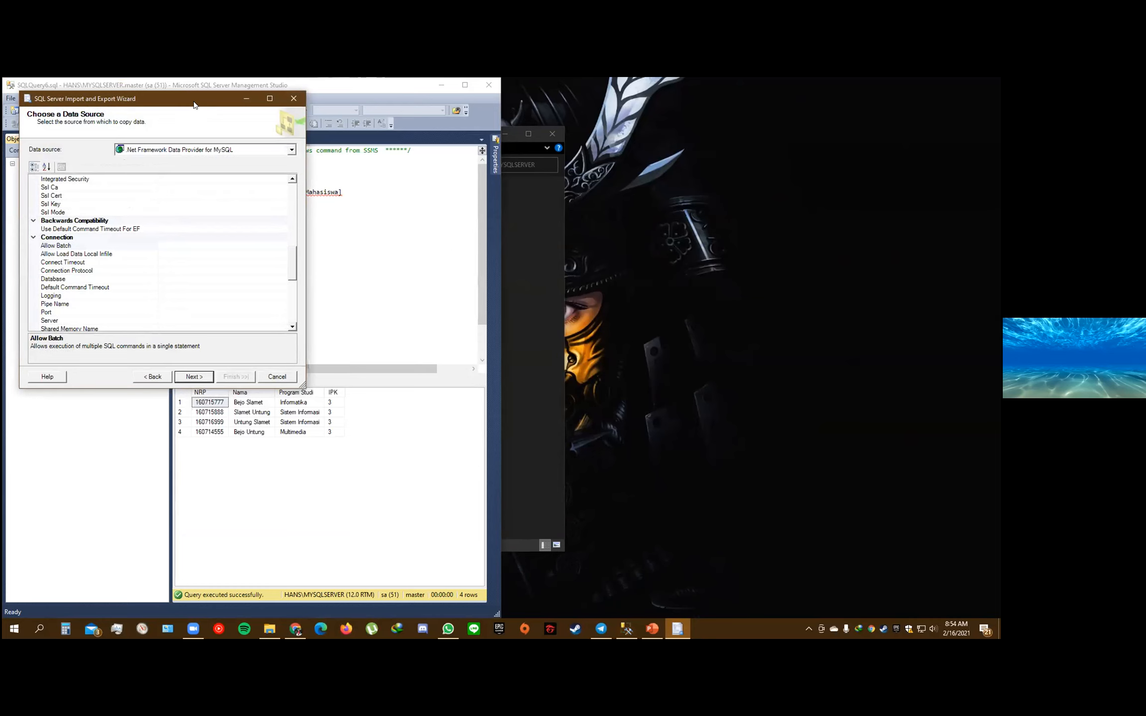
Set the data source to Microsoft OLE DB Provider for SQL Server with Windows Authentication and the Employee database, and continue
{"action": "left_click_drag", "start_coordinate": [194, 105], "coordinate": [479, 205]}
{"action": "left_click", "coordinate": [577, 250]}
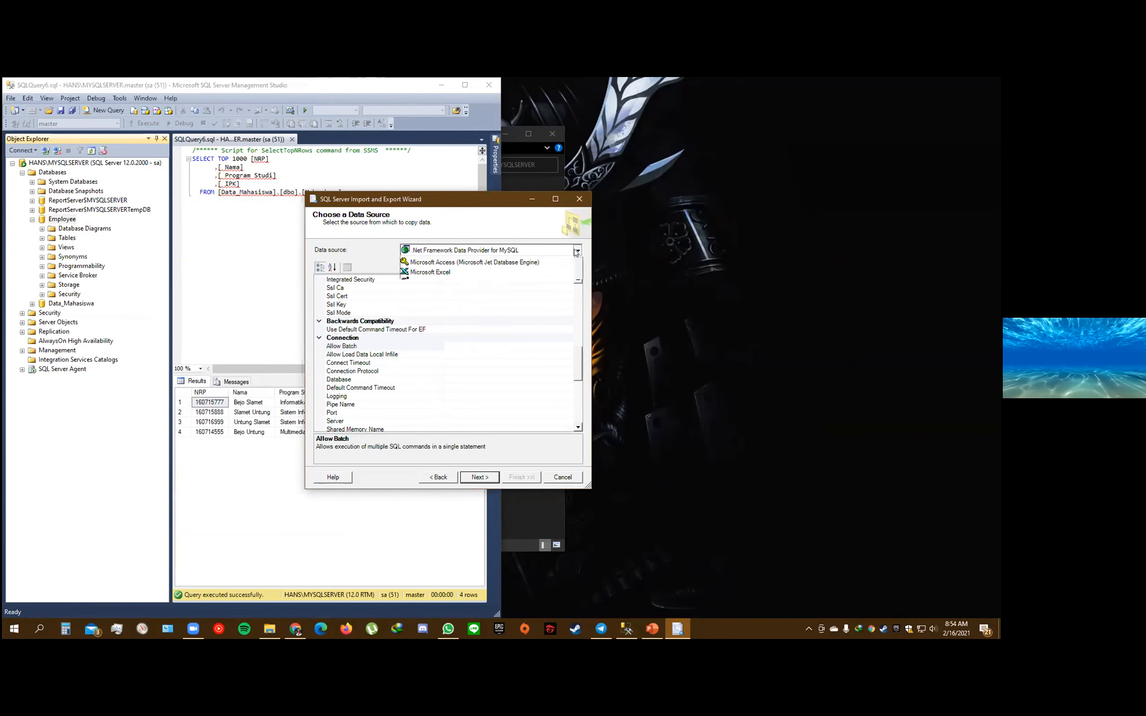
{"action": "scroll", "coordinate": [505, 302], "scroll_direction": "down", "scroll_amount": 2}
{"action": "left_click", "coordinate": [492, 323]}
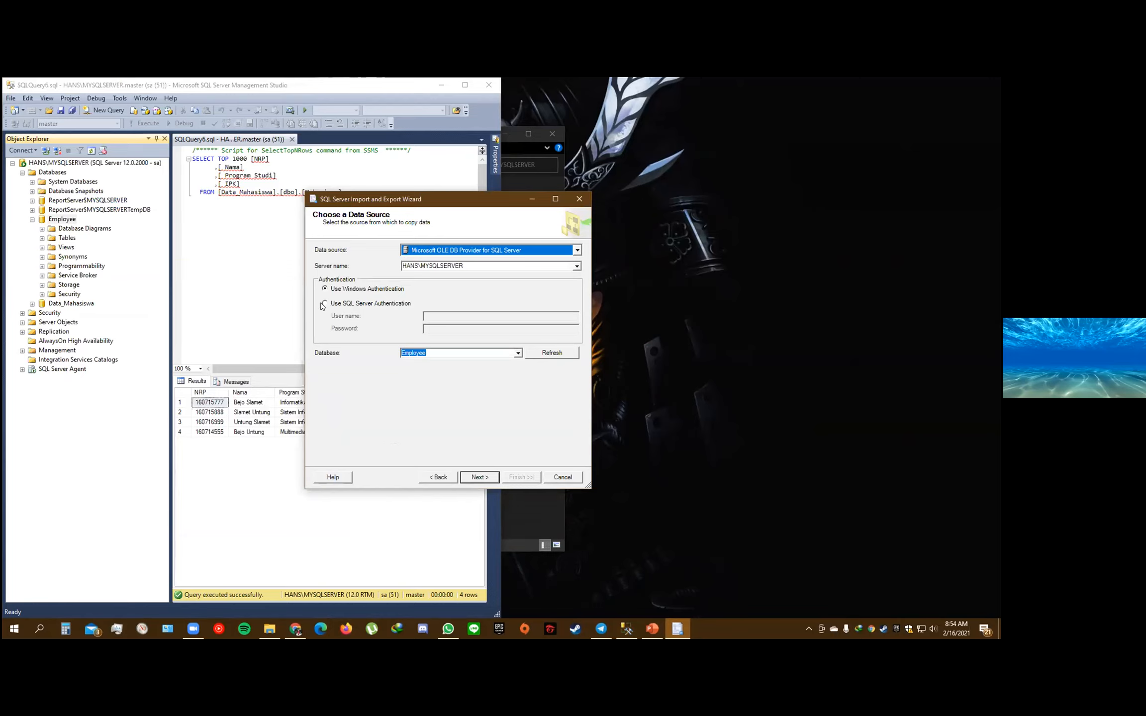
{"action": "left_click", "coordinate": [323, 303]}
{"action": "left_click", "coordinate": [323, 290]}
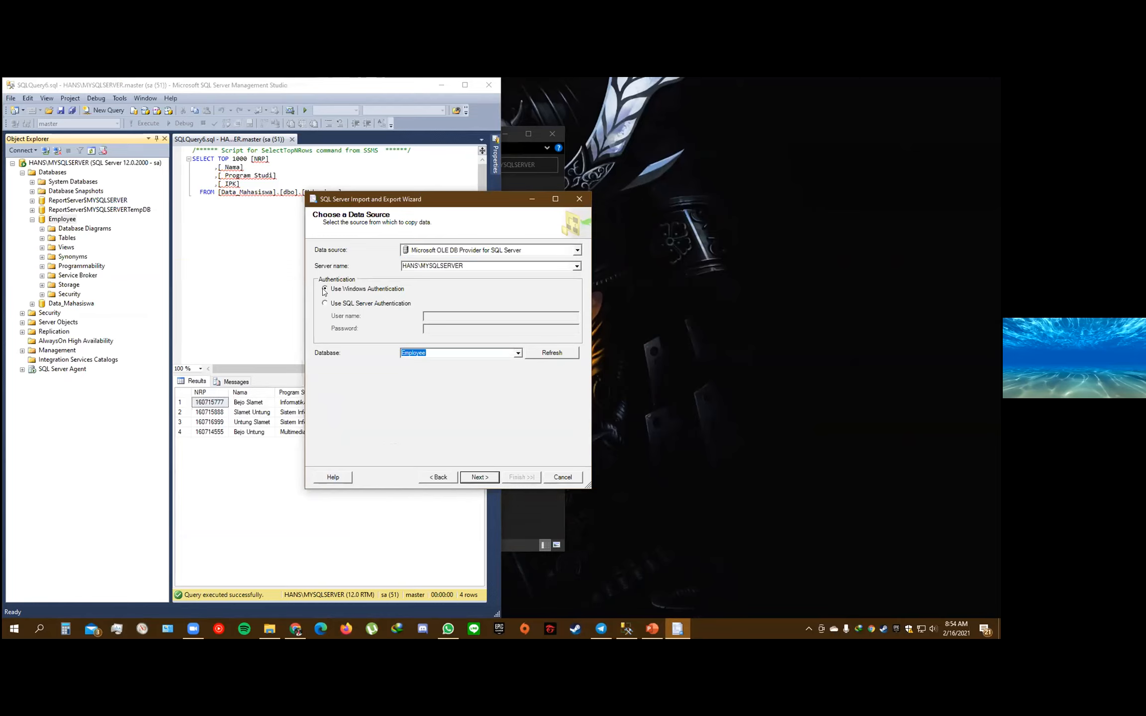
{"action": "left_click", "coordinate": [474, 479]}
Set the export destination to Microsoft Excel and look through the MYSQLSERVER folder for a destination file, keeping the wizard open
{"action": "left_click", "coordinate": [577, 250]}
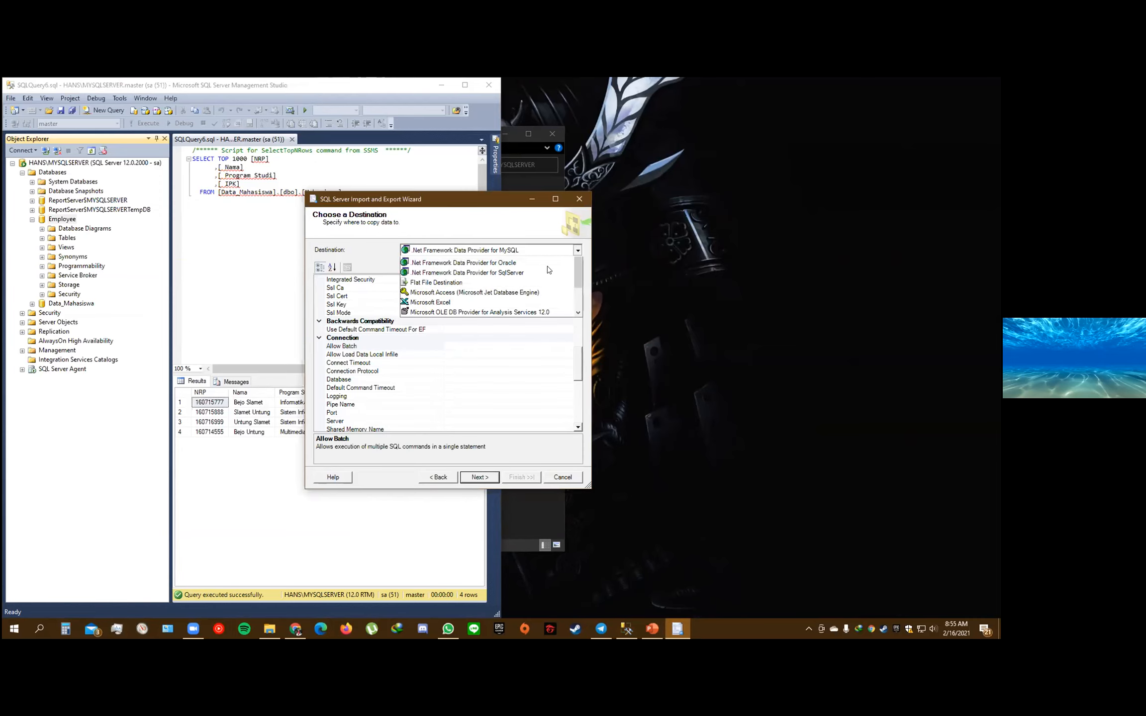
{"action": "left_click", "coordinate": [466, 323]}
{"action": "left_click", "coordinate": [553, 295]}
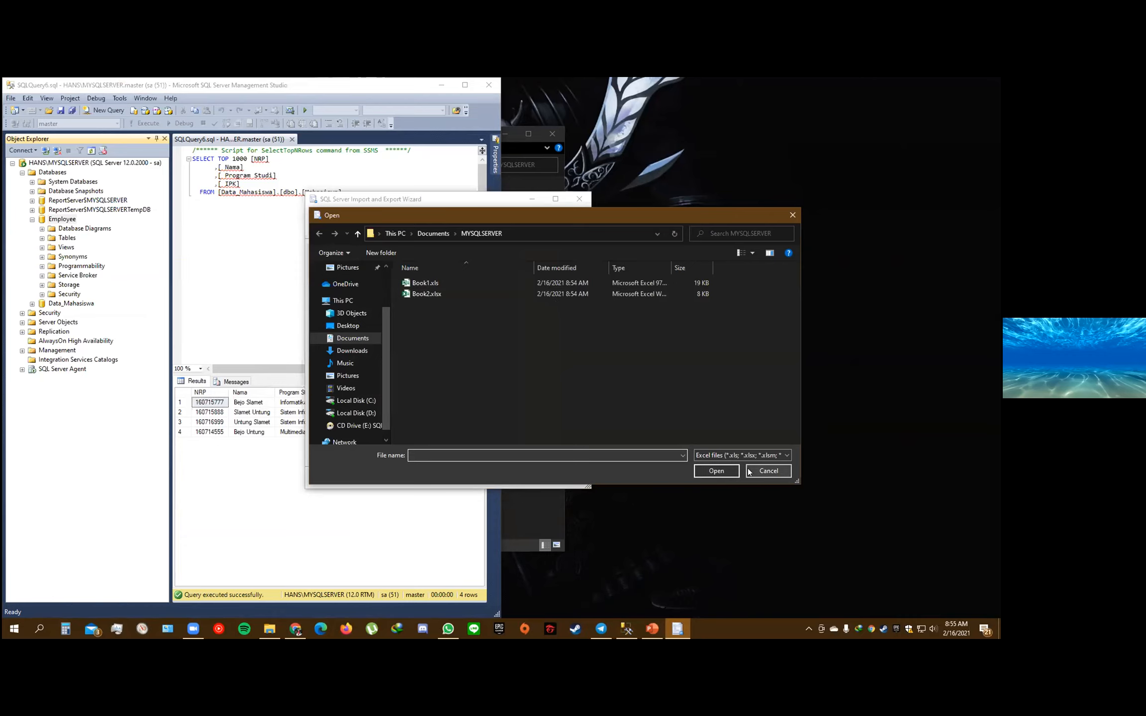
{"action": "left_click", "coordinate": [768, 471]}
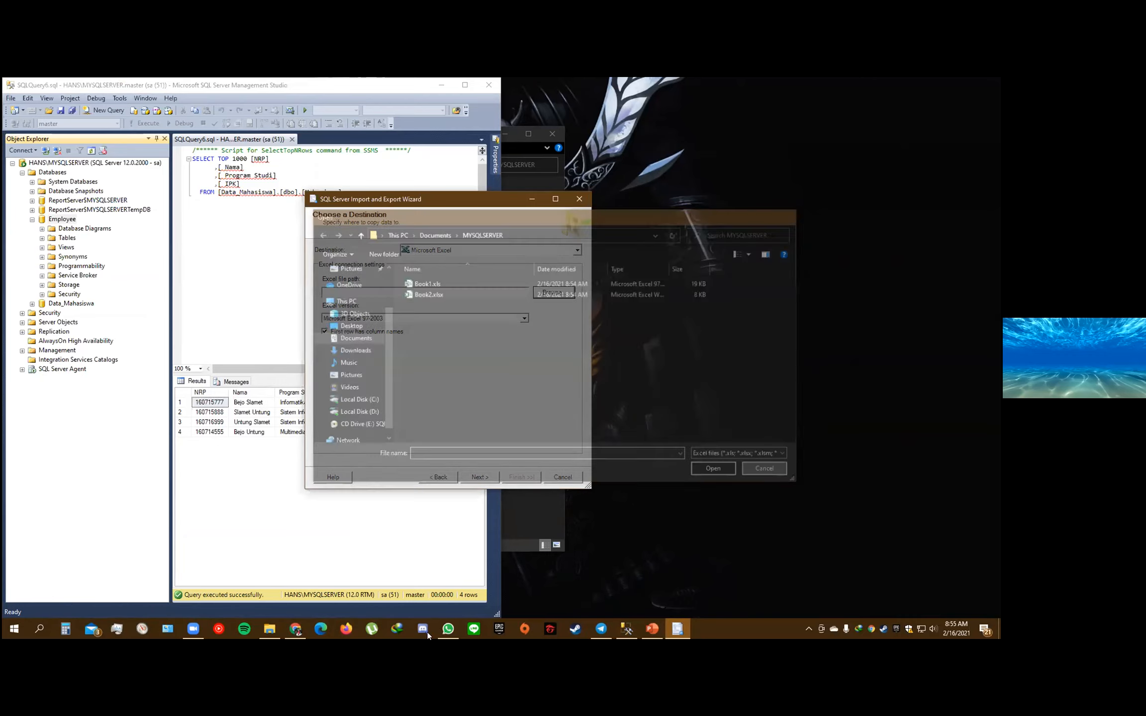
{"action": "key", "text": "Escape"}
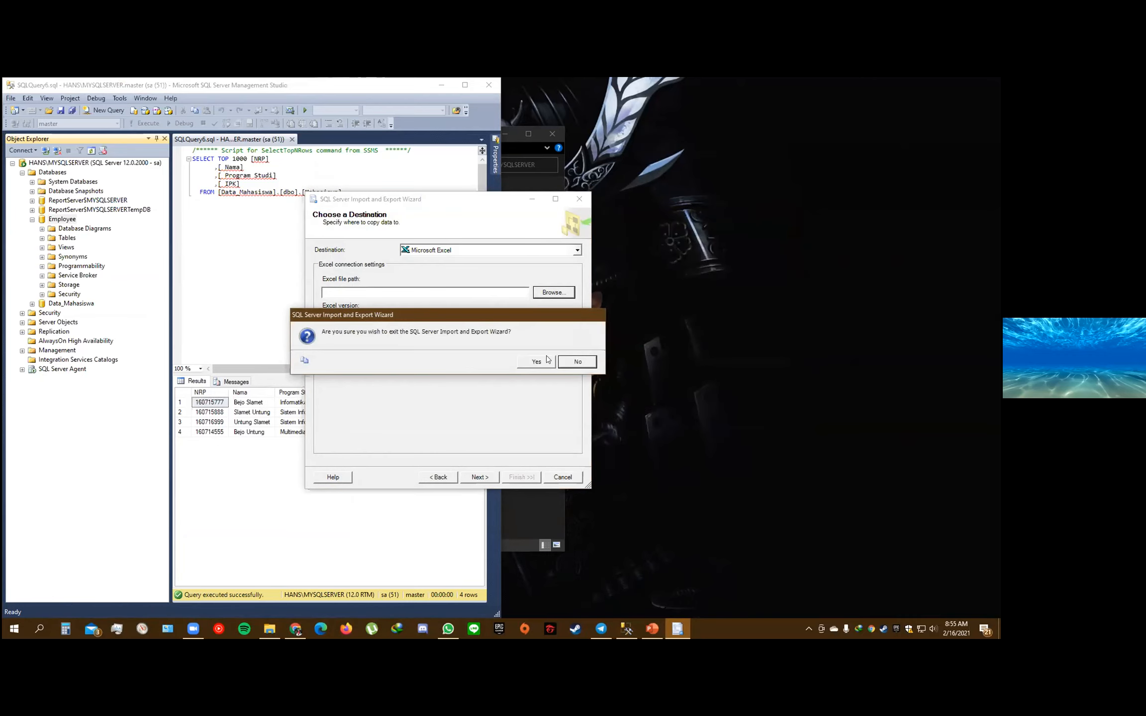
{"action": "left_click", "coordinate": [576, 361]}
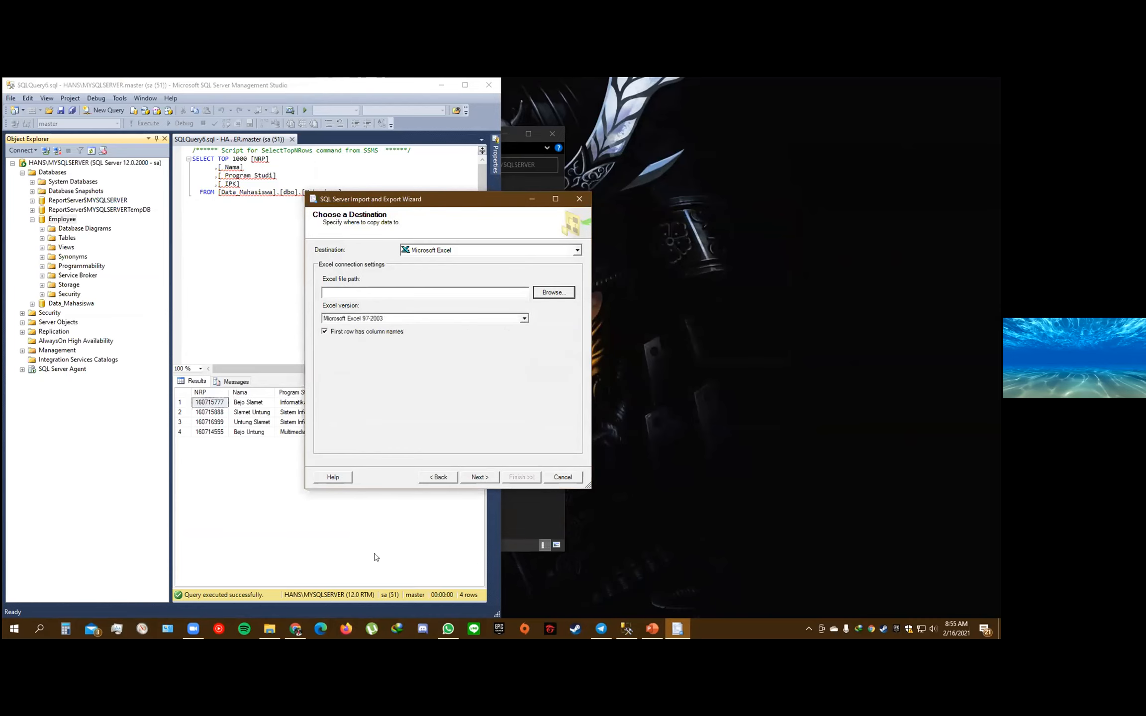
Start Excel, dismiss the Office activation notice and create a blank workbook
{"action": "left_click", "coordinate": [13, 632]}
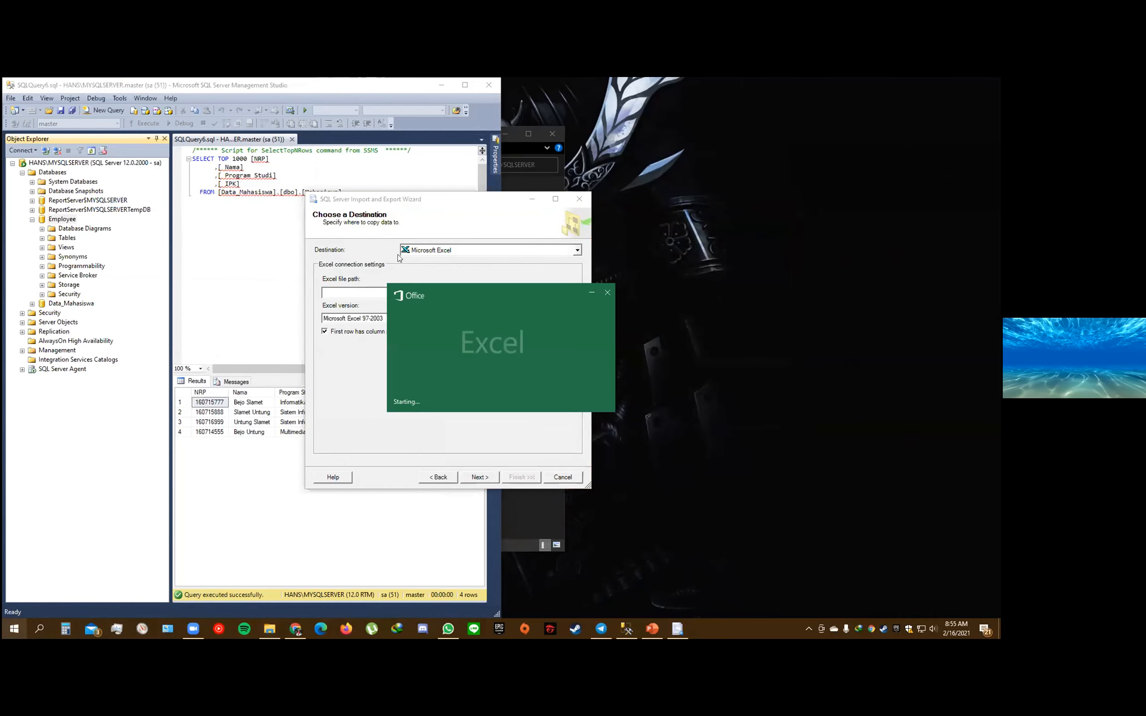
{"action": "left_click_drag", "start_coordinate": [679, 292], "coordinate": [489, 287]}
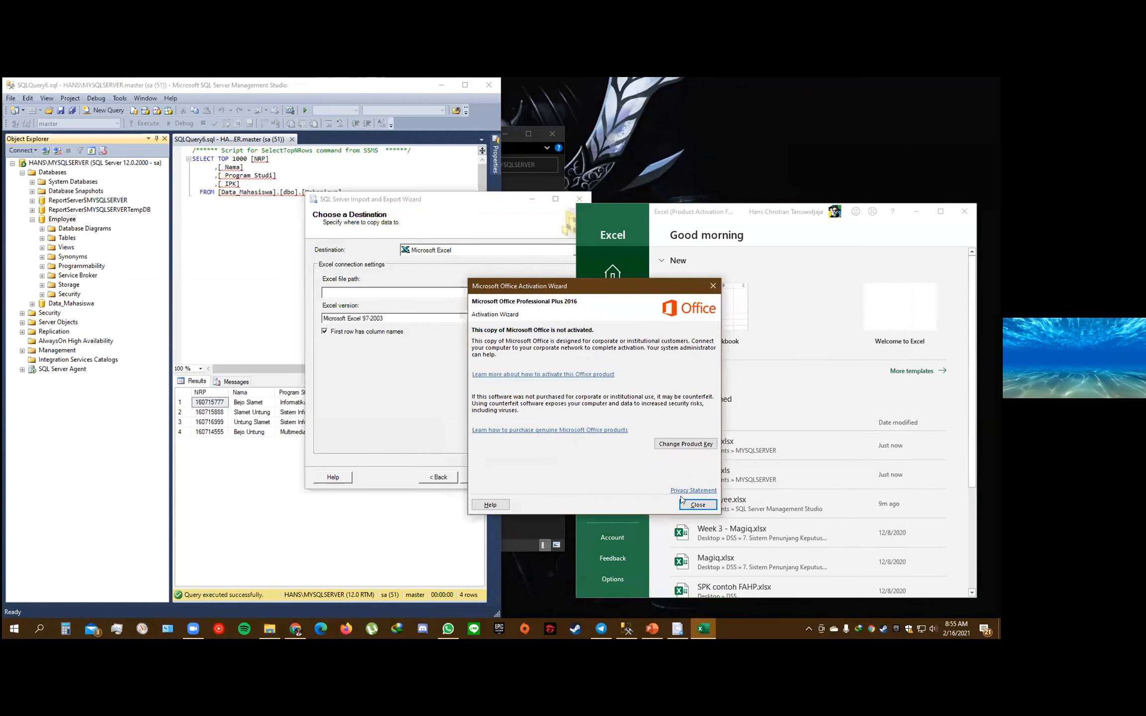
{"action": "left_click", "coordinate": [690, 502]}
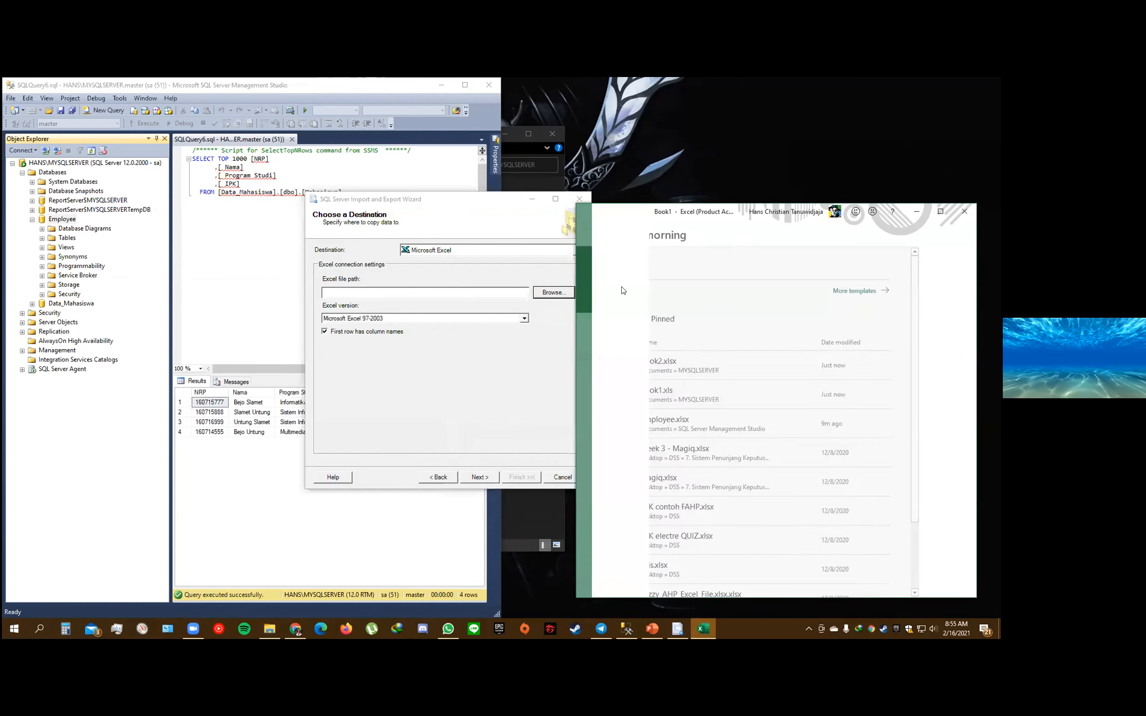
{"action": "left_click", "coordinate": [592, 229]}
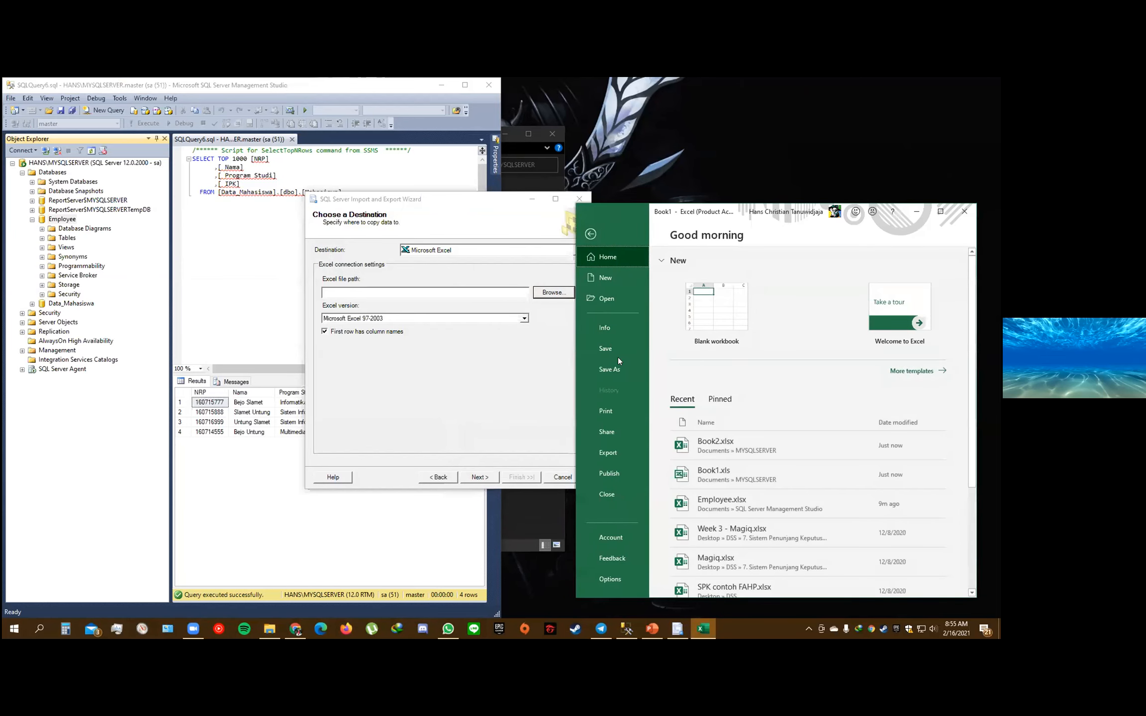
Save the workbook as Book3.xls in the MYSQLSERVER folder, using the Microsoft Excel 5.0/95 Workbook format
{"action": "left_click", "coordinate": [609, 369]}
{"action": "left_click", "coordinate": [710, 392]}
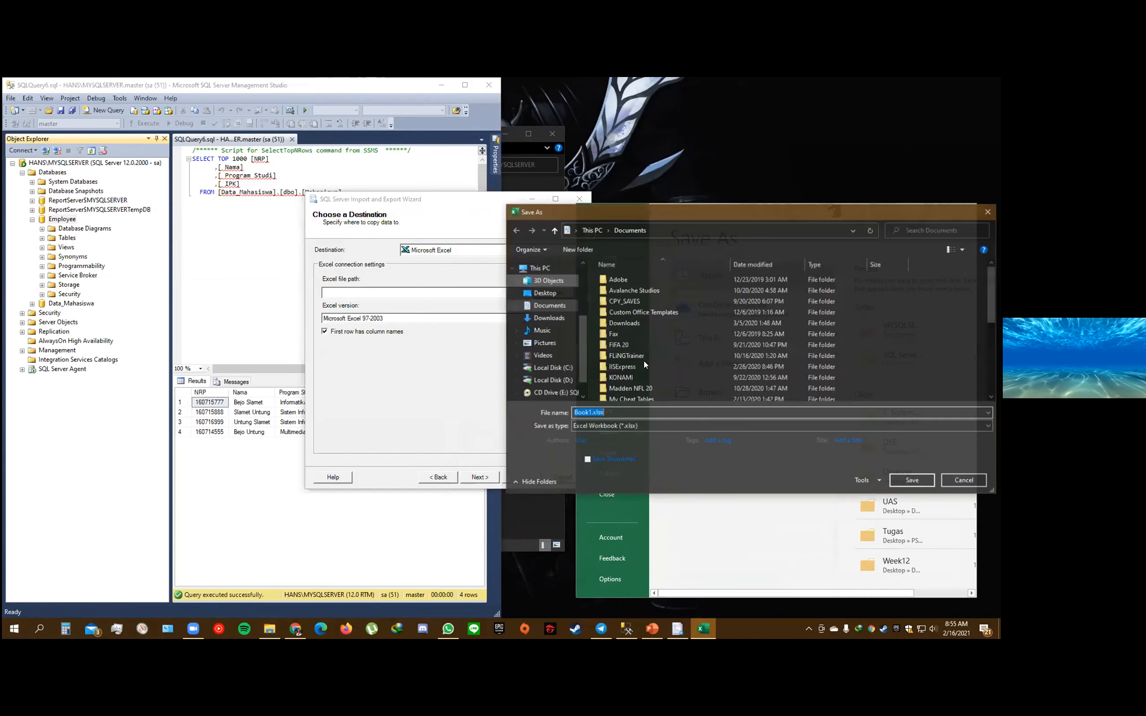
{"action": "scroll", "coordinate": [488, 336], "scroll_direction": "down", "scroll_amount": 1}
{"action": "double_click", "coordinate": [465, 336]}
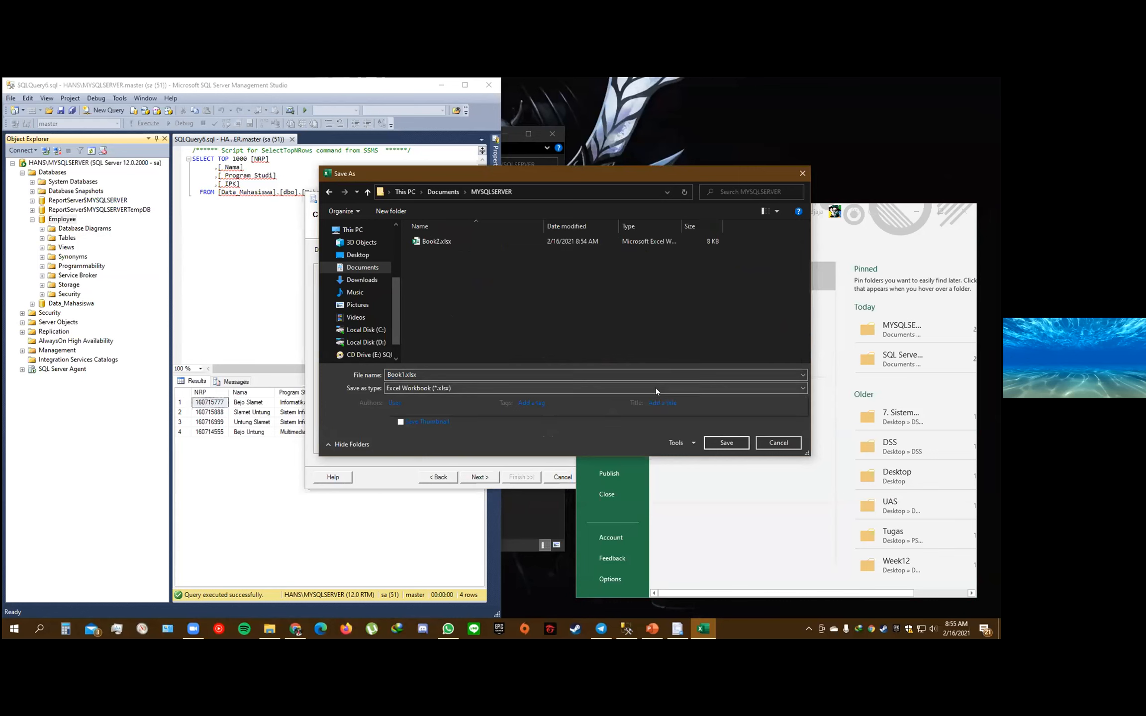
{"action": "left_click", "coordinate": [655, 387]}
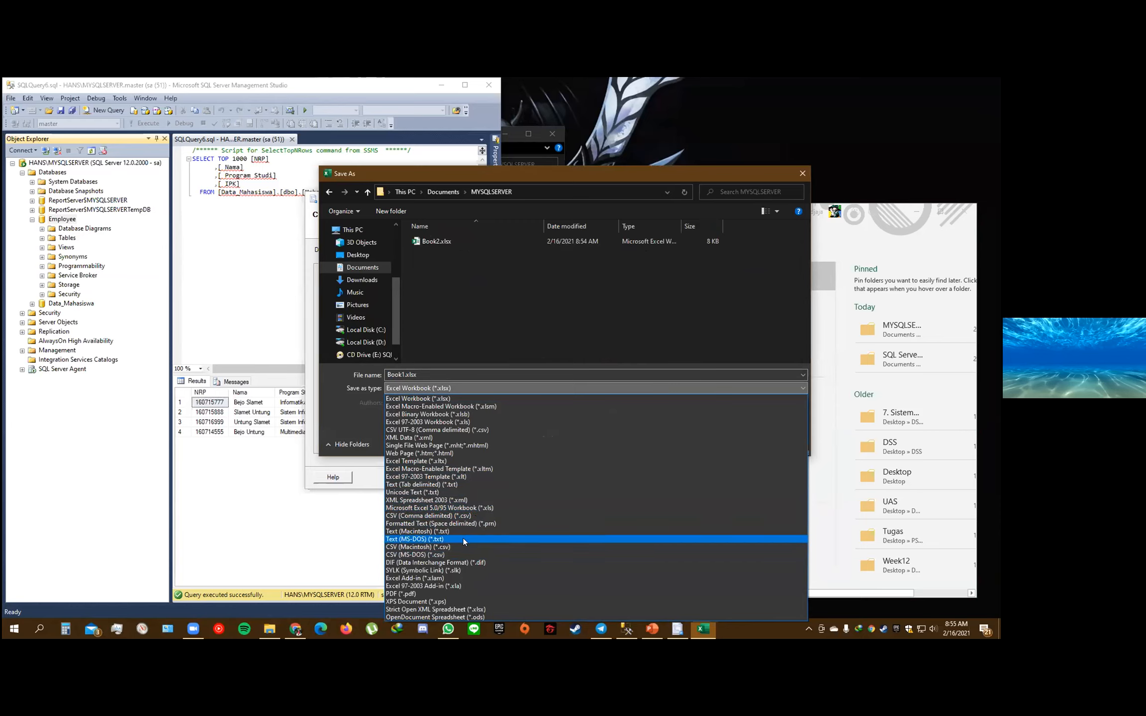
{"action": "left_click", "coordinate": [561, 507]}
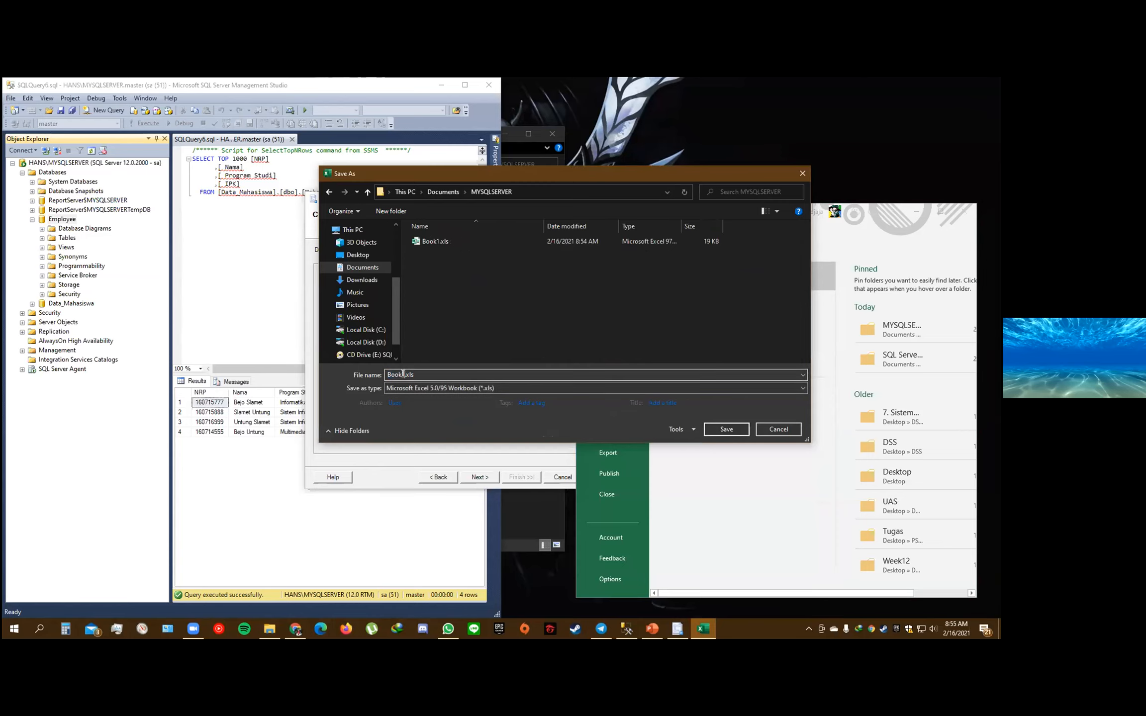
{"action": "key", "text": "BackSpace"}
{"action": "type", "text": "3"}
{"action": "key", "text": "Return"}
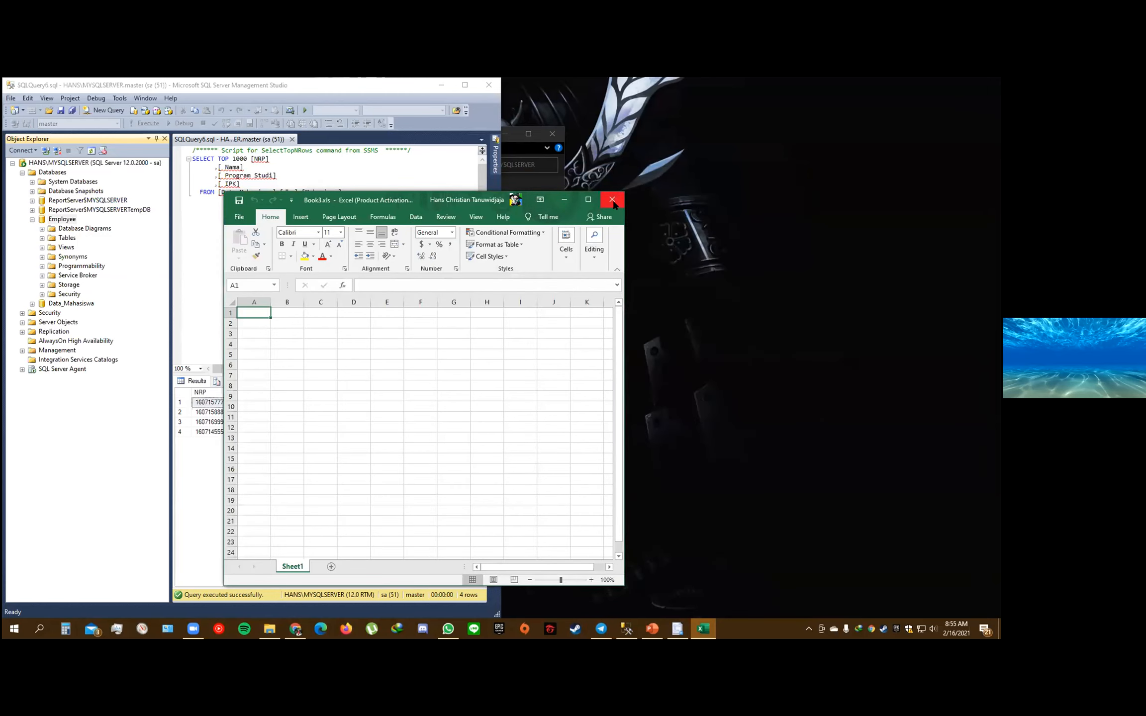
Close Excel and set MYSQLSERVER\Book3.xls as the export wizard's destination file, then continue with the destination settings
{"action": "key", "text": "alt+F4"}
{"action": "left_click", "coordinate": [550, 293]}
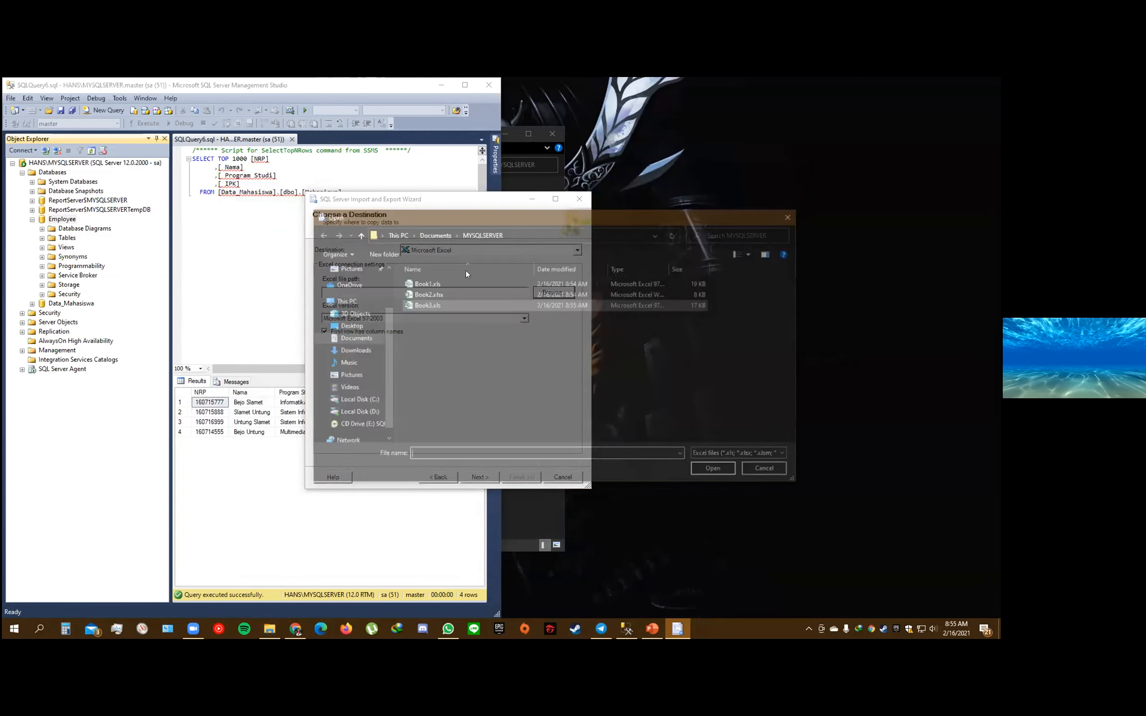
{"action": "double_click", "coordinate": [462, 305]}
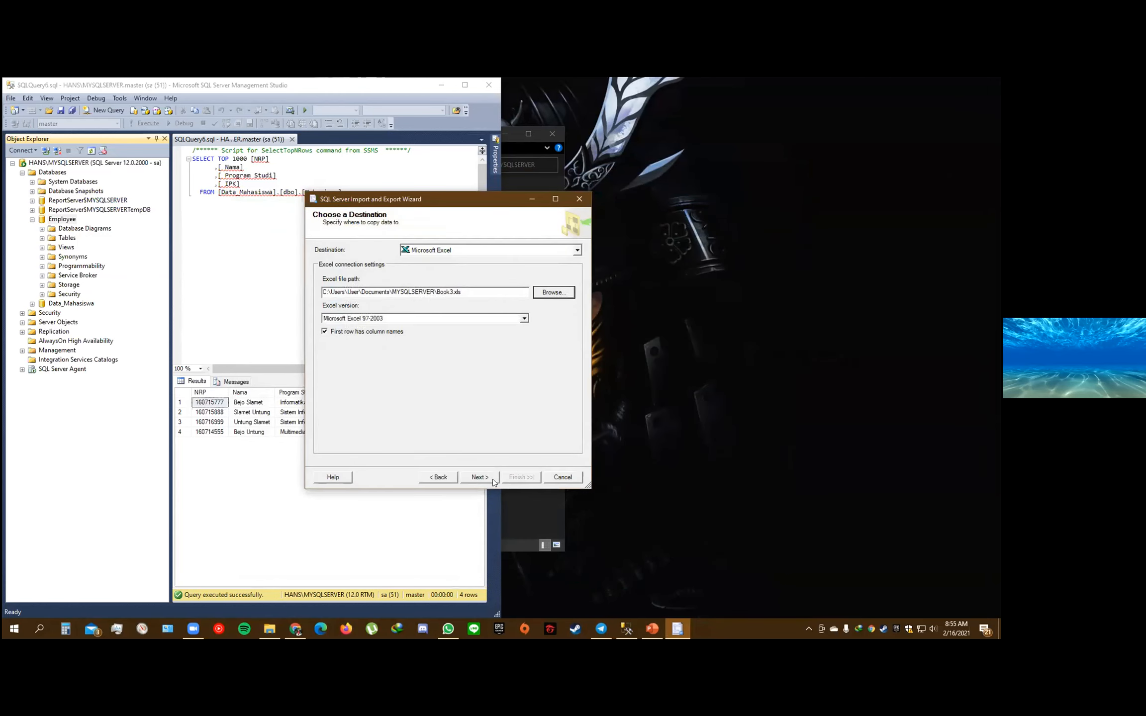
{"action": "left_click", "coordinate": [476, 475]}
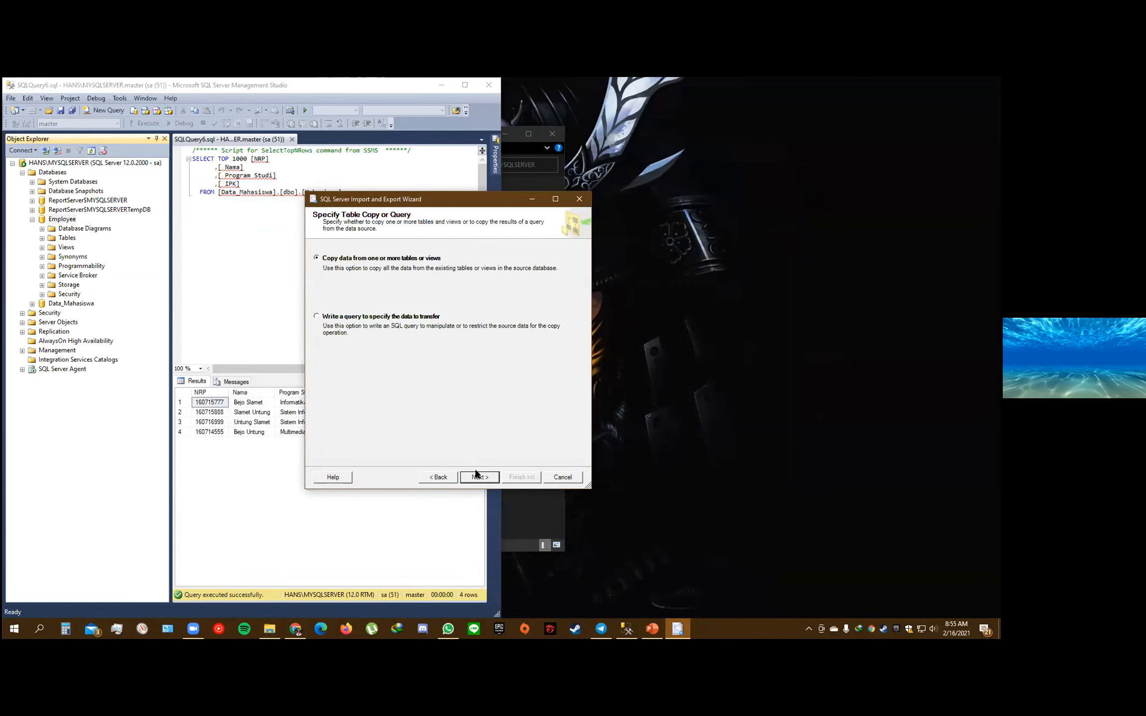
Keep copying data from tables or views, and choose the employee and project tables as the sources to export
{"action": "left_click", "coordinate": [476, 471]}
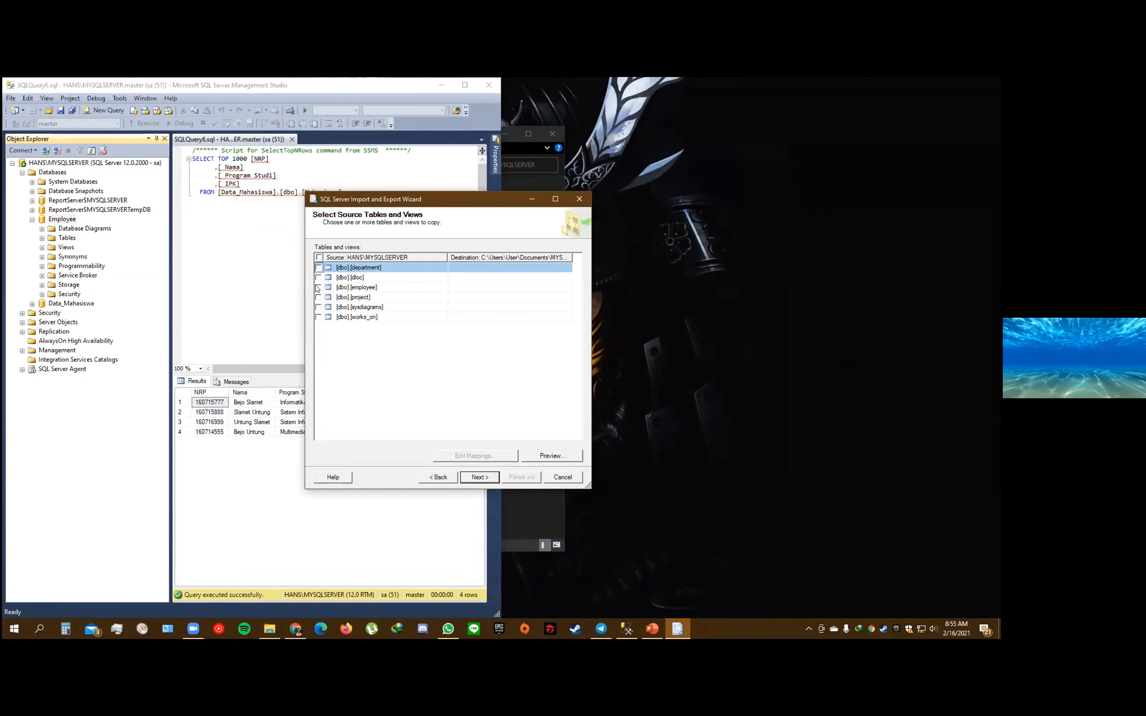
{"action": "left_click", "coordinate": [318, 287]}
{"action": "left_click", "coordinate": [318, 288]}
{"action": "left_click", "coordinate": [318, 297]}
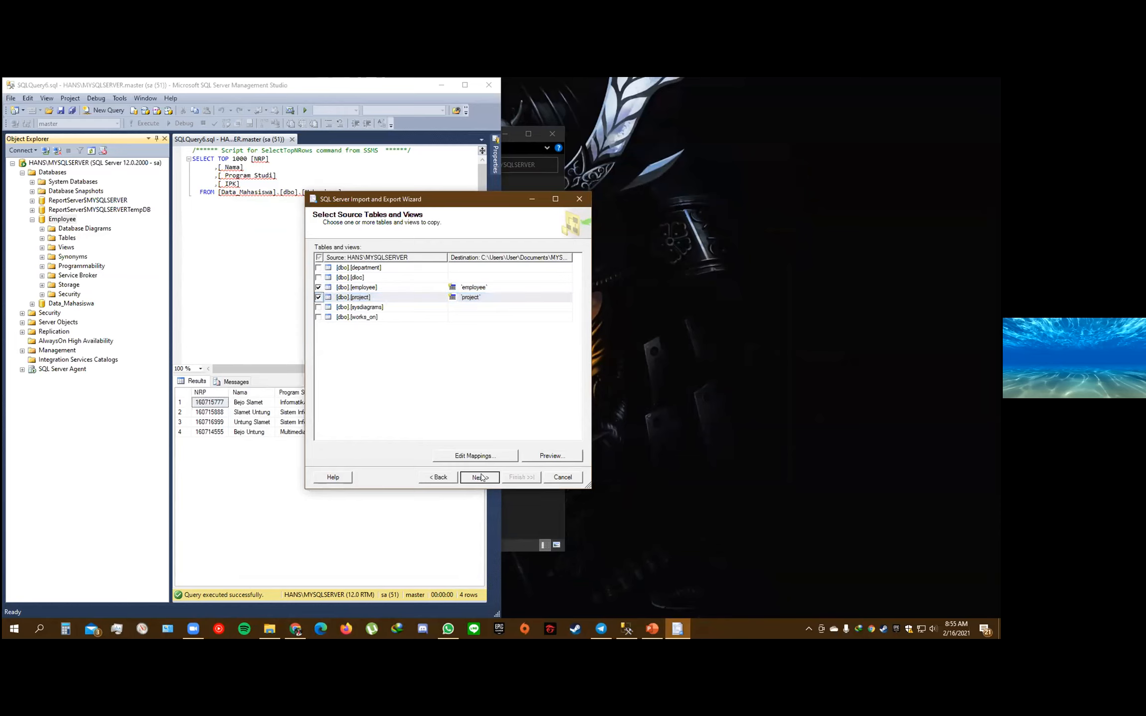
{"action": "left_click", "coordinate": [480, 477]}
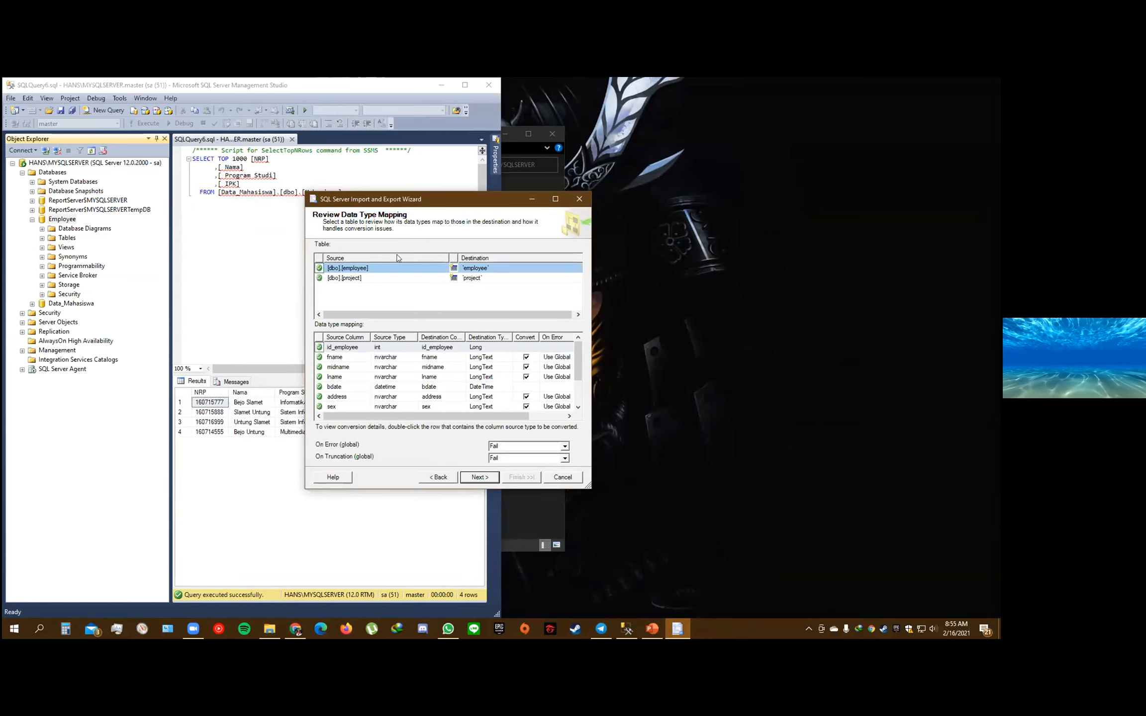
Accept the data type mapping, run the export immediately and close the wizard
{"action": "left_click", "coordinate": [480, 477]}
{"action": "left_click", "coordinate": [479, 477]}
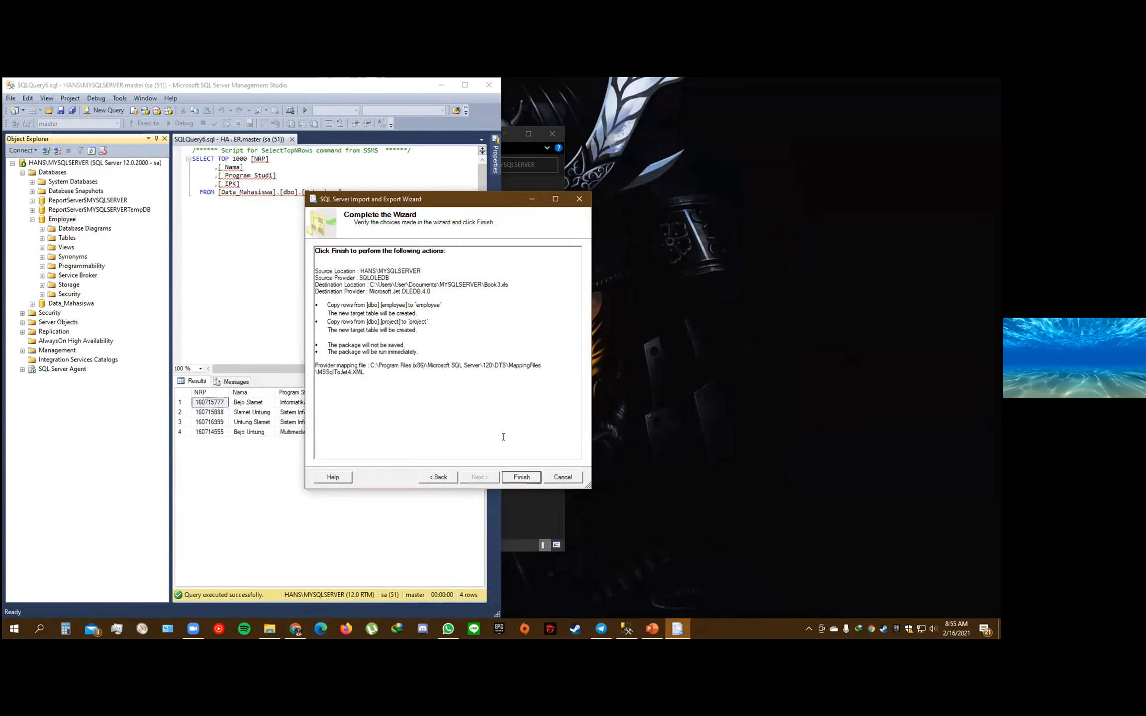
{"action": "left_click", "coordinate": [520, 477]}
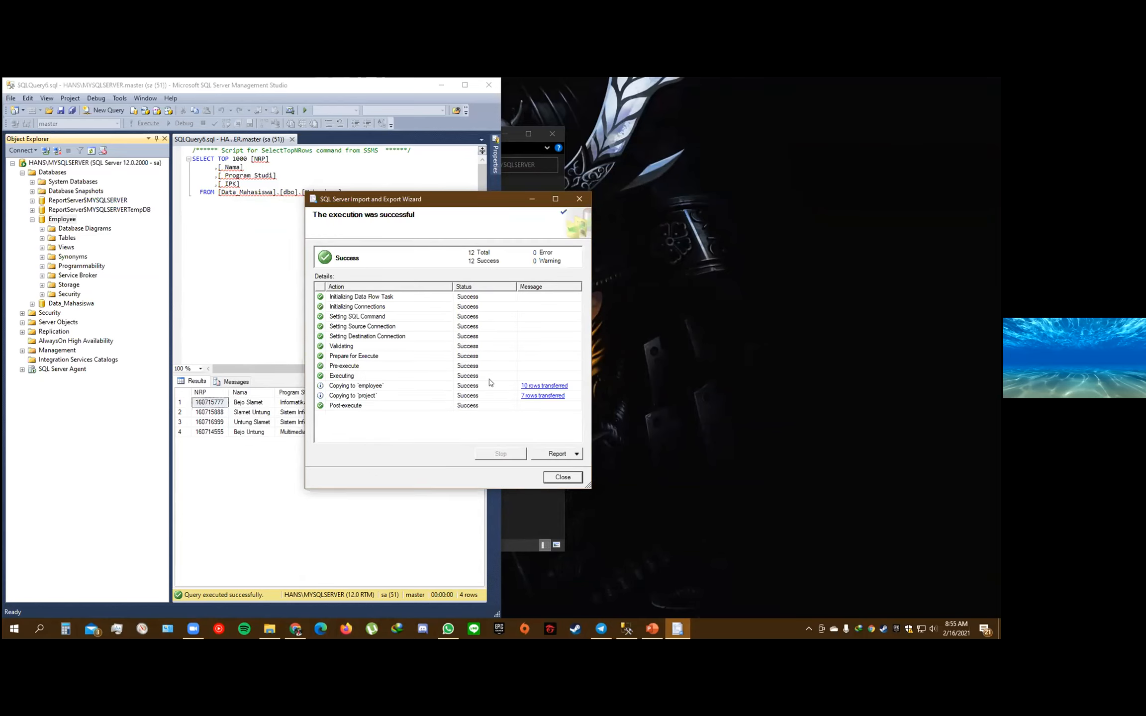
{"action": "left_click", "coordinate": [562, 477]}
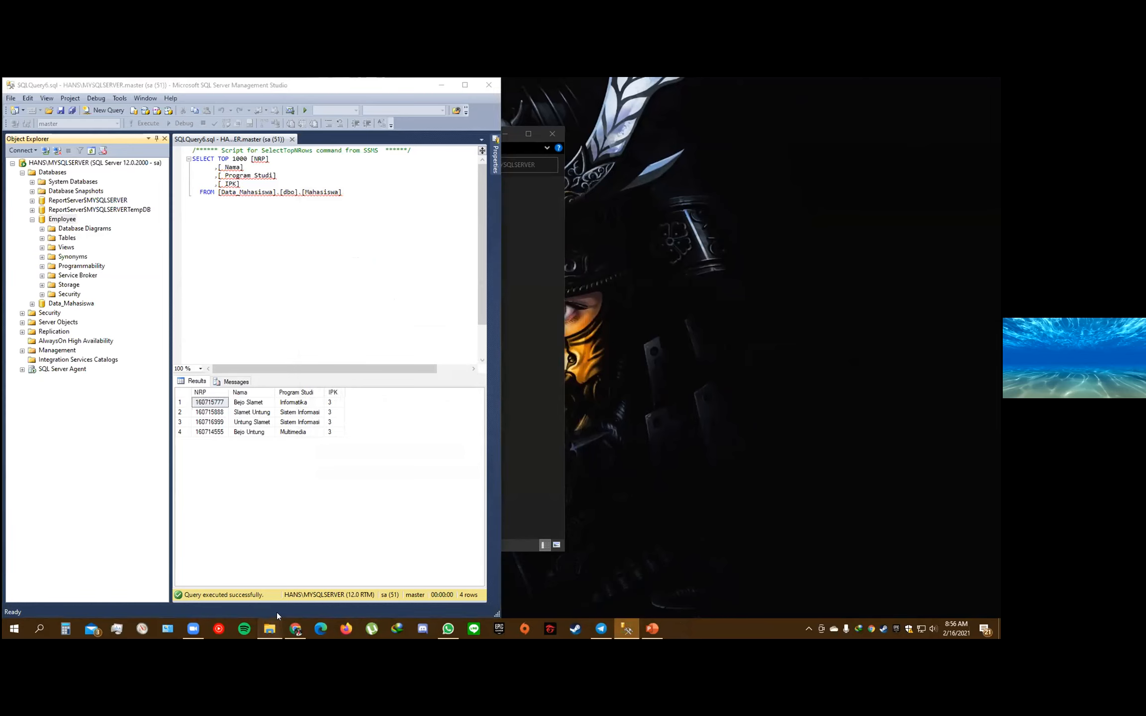
Open Book3.xls from the MYSQLSERVER folder, dismiss the Office activation notice and examine the employee and project sheets
{"action": "left_click", "coordinate": [269, 628]}
{"action": "double_click", "coordinate": [193, 220]}
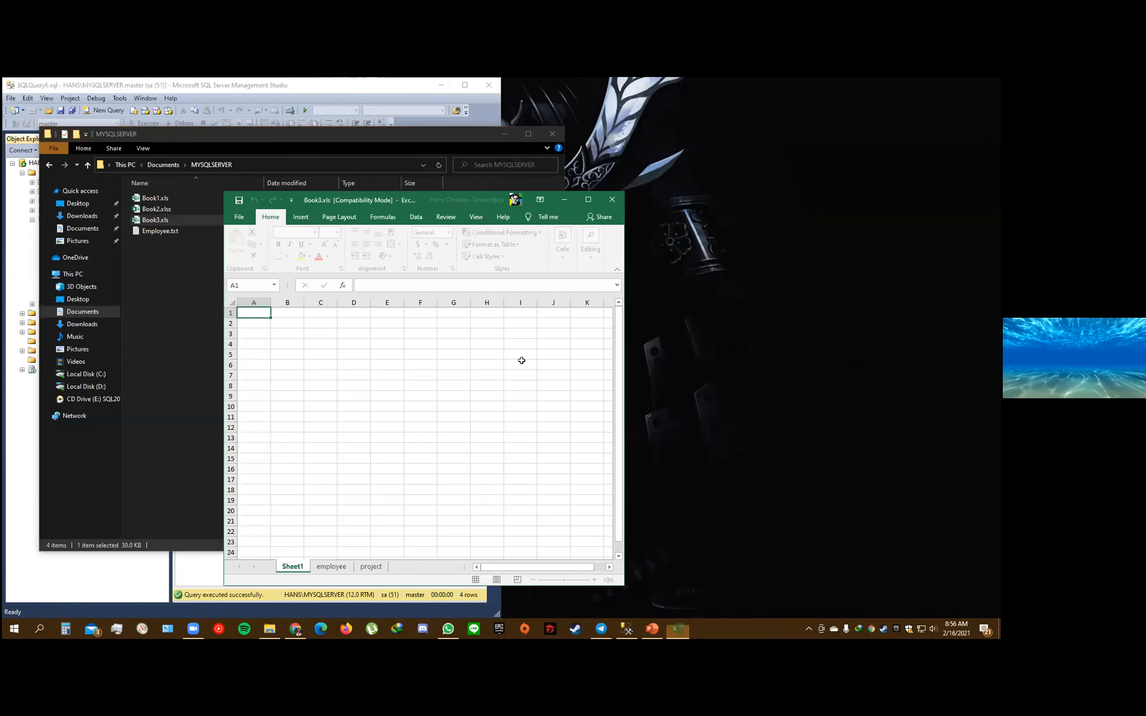
{"action": "left_click", "coordinate": [542, 275]}
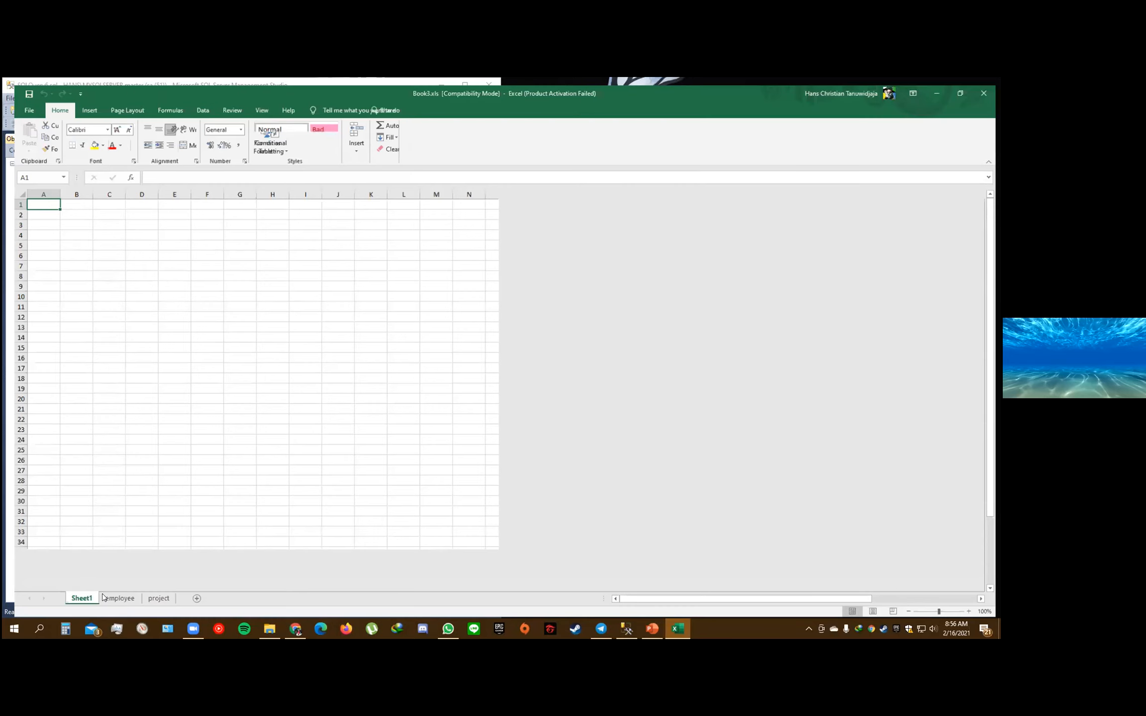
{"action": "left_click", "coordinate": [108, 598]}
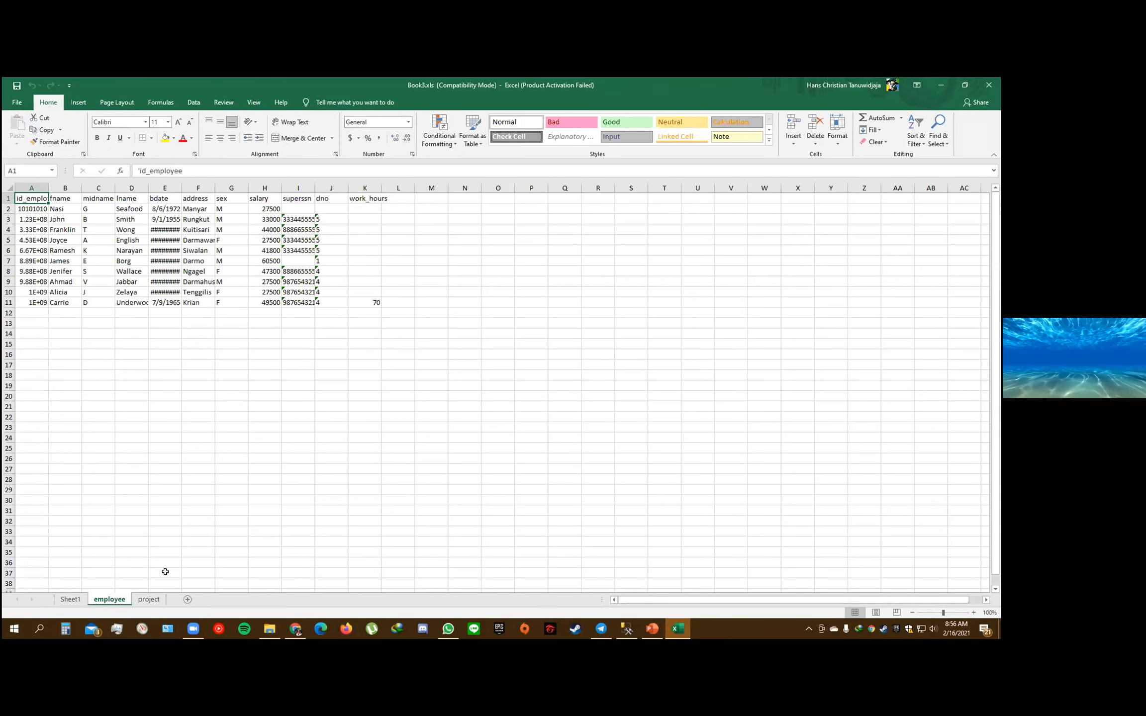
{"action": "left_click", "coordinate": [149, 600]}
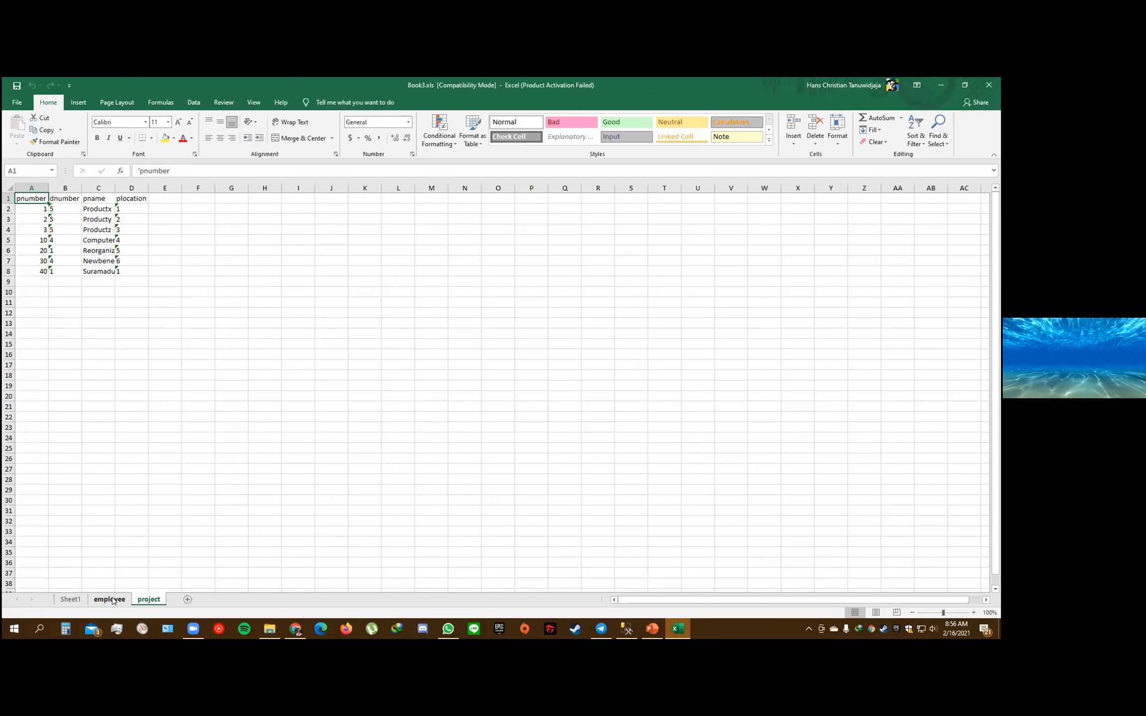
{"action": "left_click", "coordinate": [115, 600]}
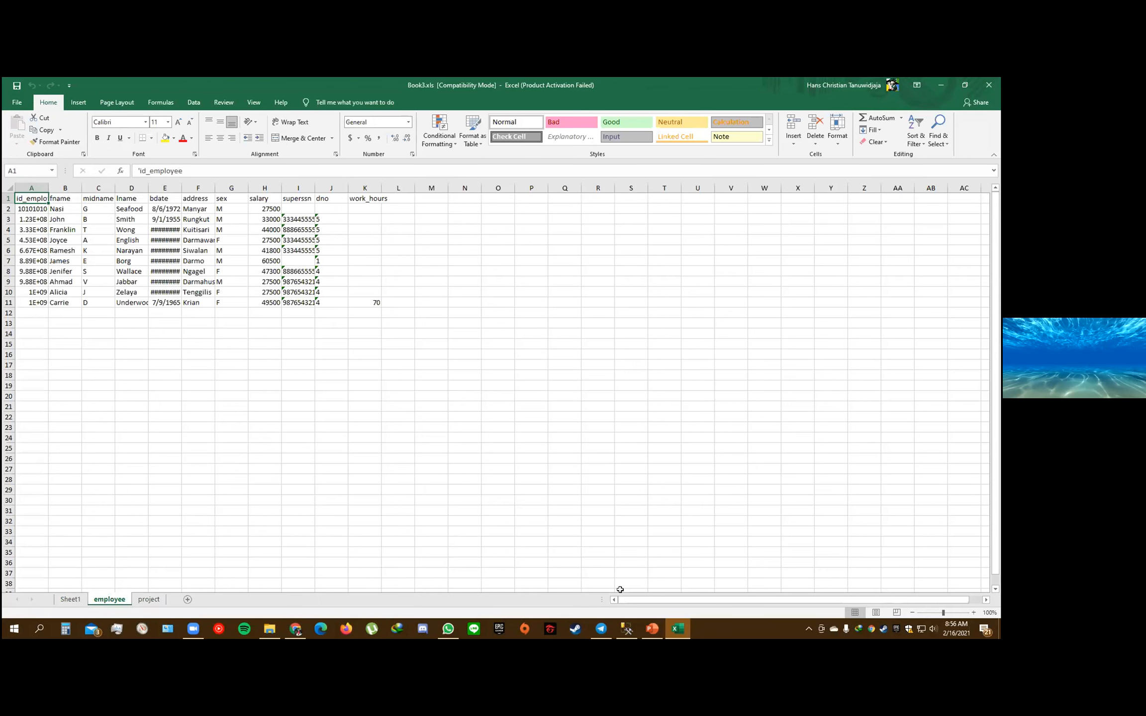